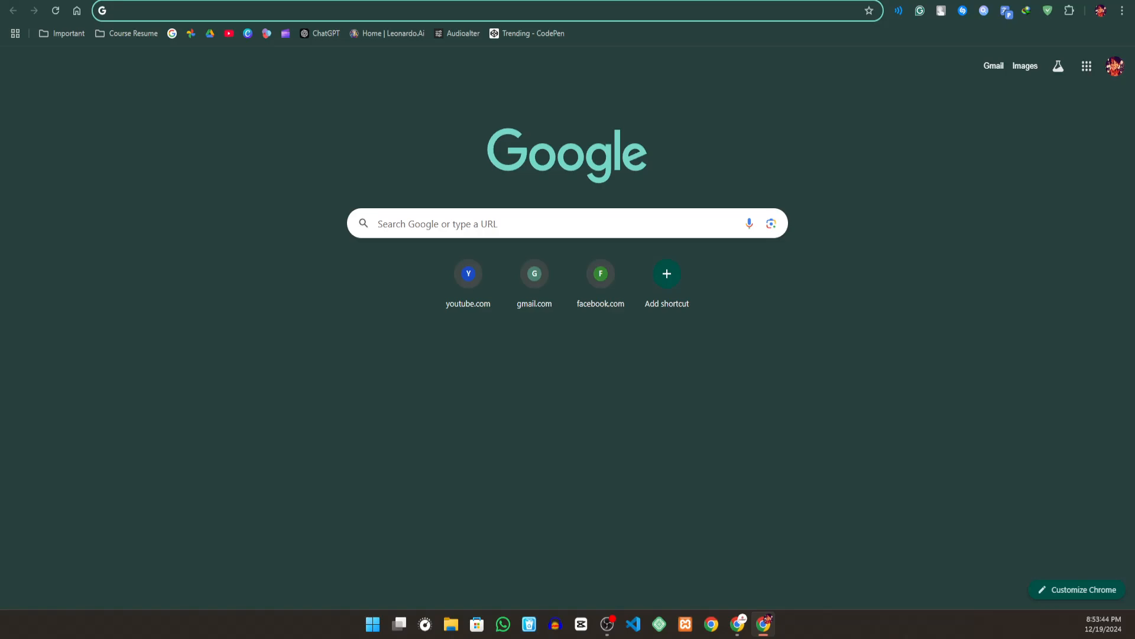
# - Open Canva and load the Professional Modern CV Resume design from the recent designs
pyautogui.hotkey('alt', 'Tab')
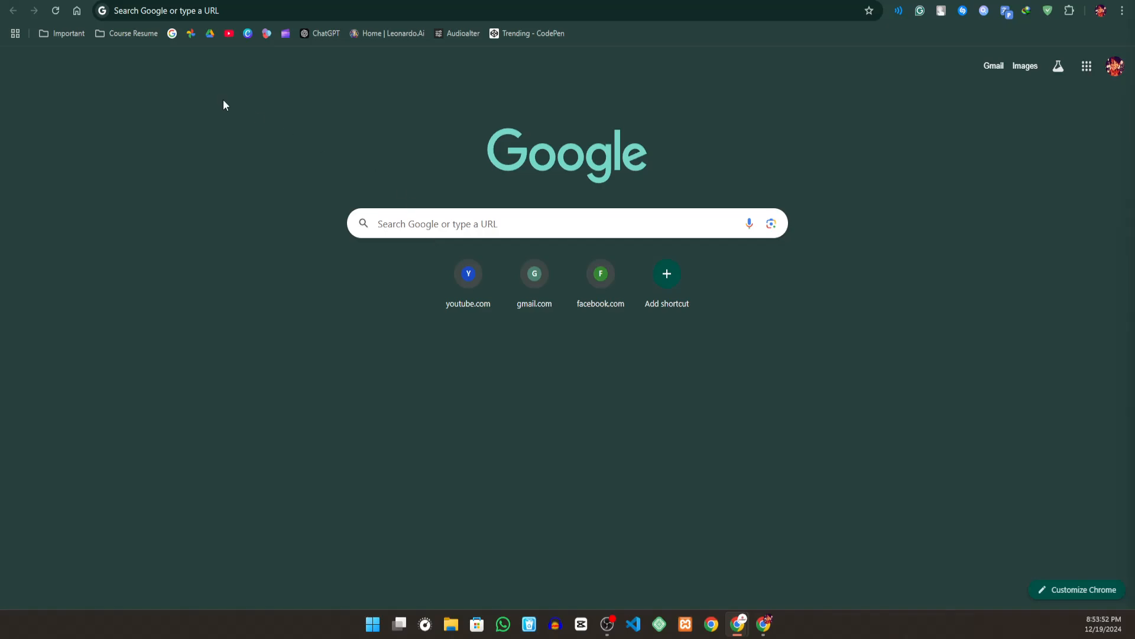
pyautogui.click(248, 33)
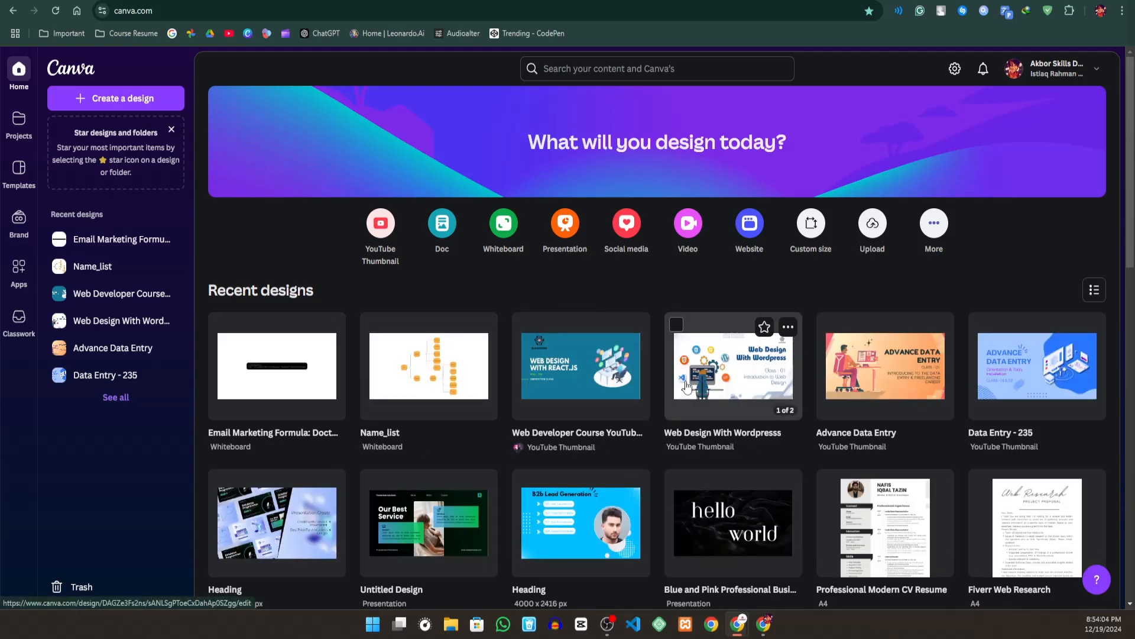
pyautogui.scroll(-4, 686, 385)
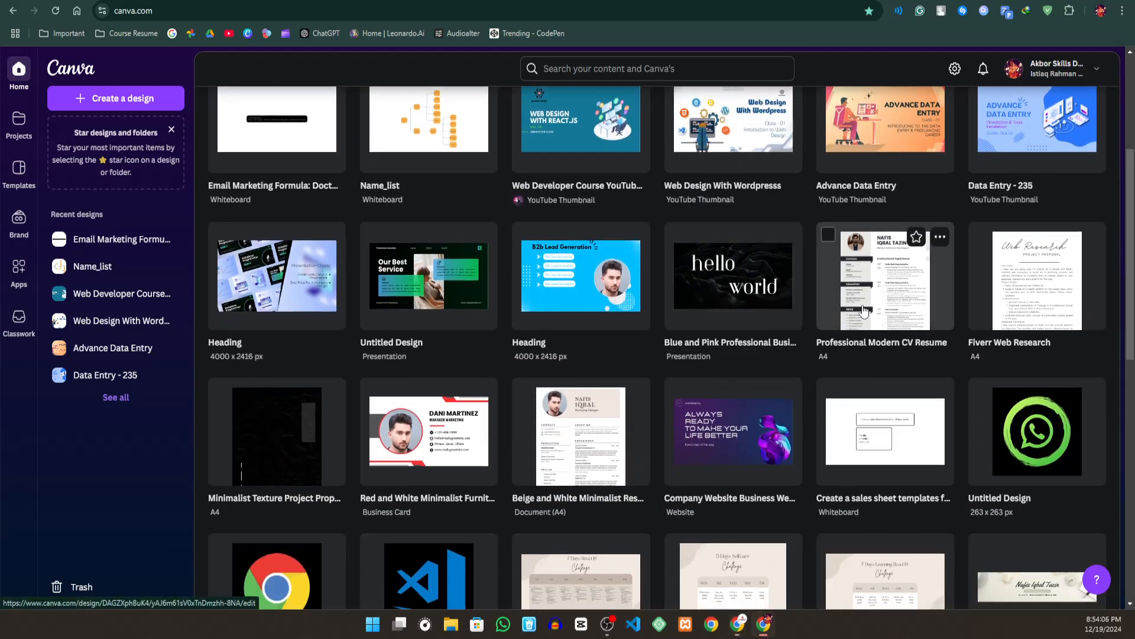
pyautogui.click(864, 309)
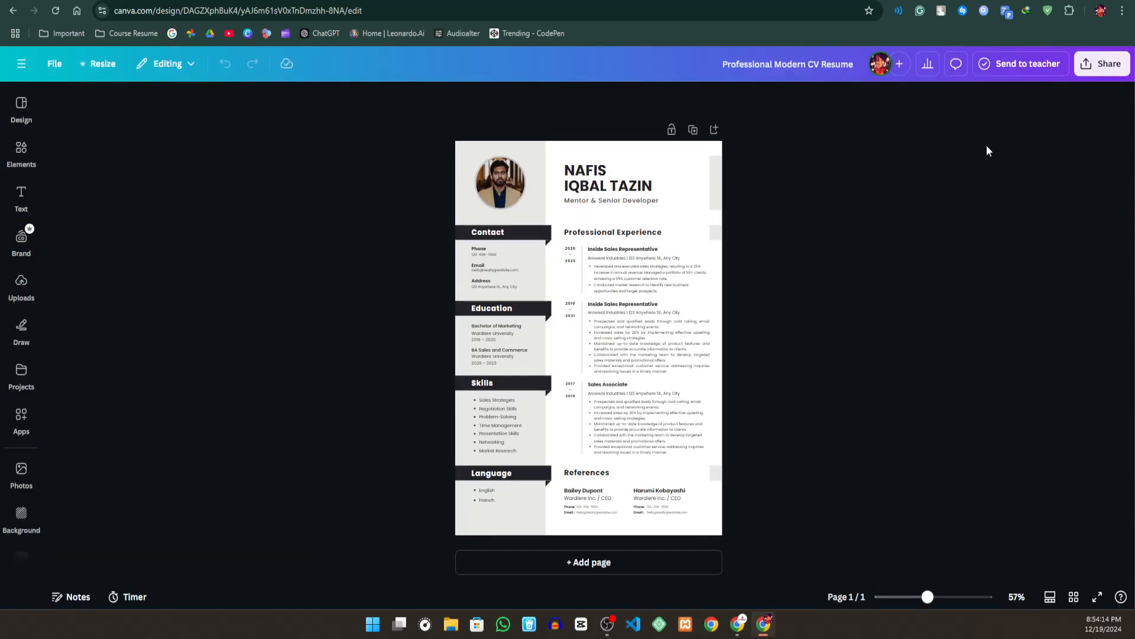
# - Bring up the resume's download options and examine the available file types
pyautogui.click(1097, 65)
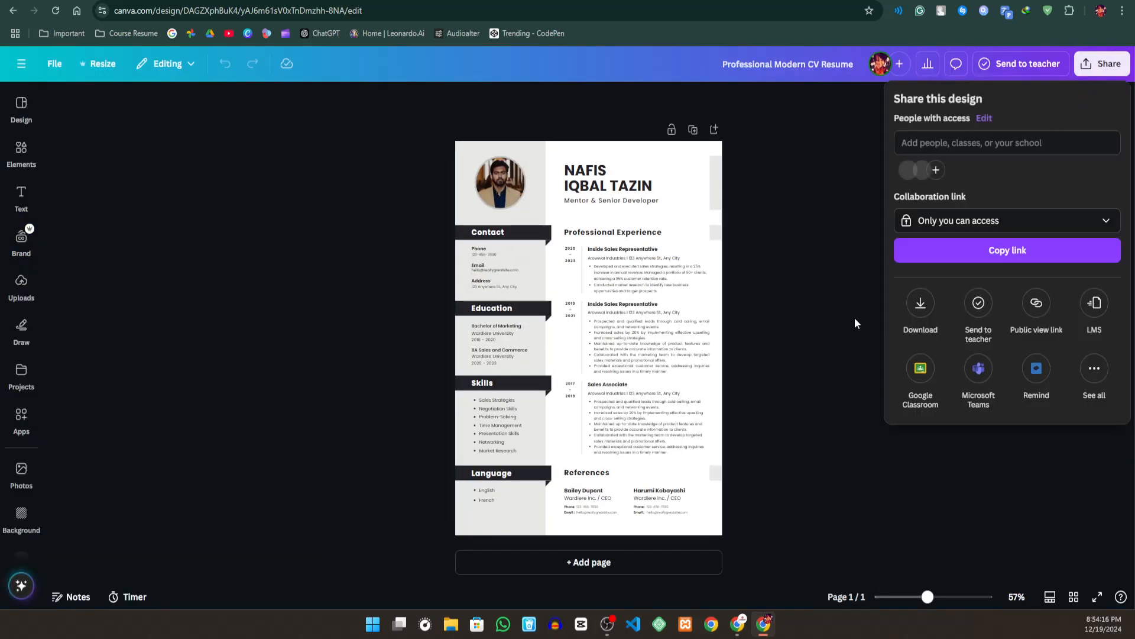
pyautogui.click(921, 305)
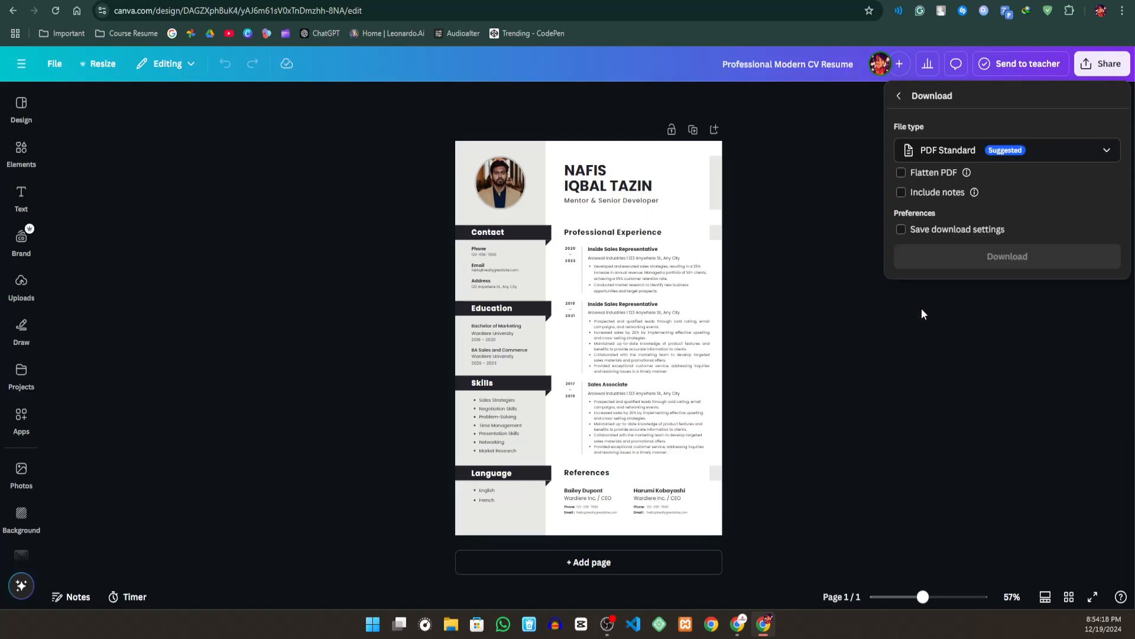
pyautogui.click(965, 149)
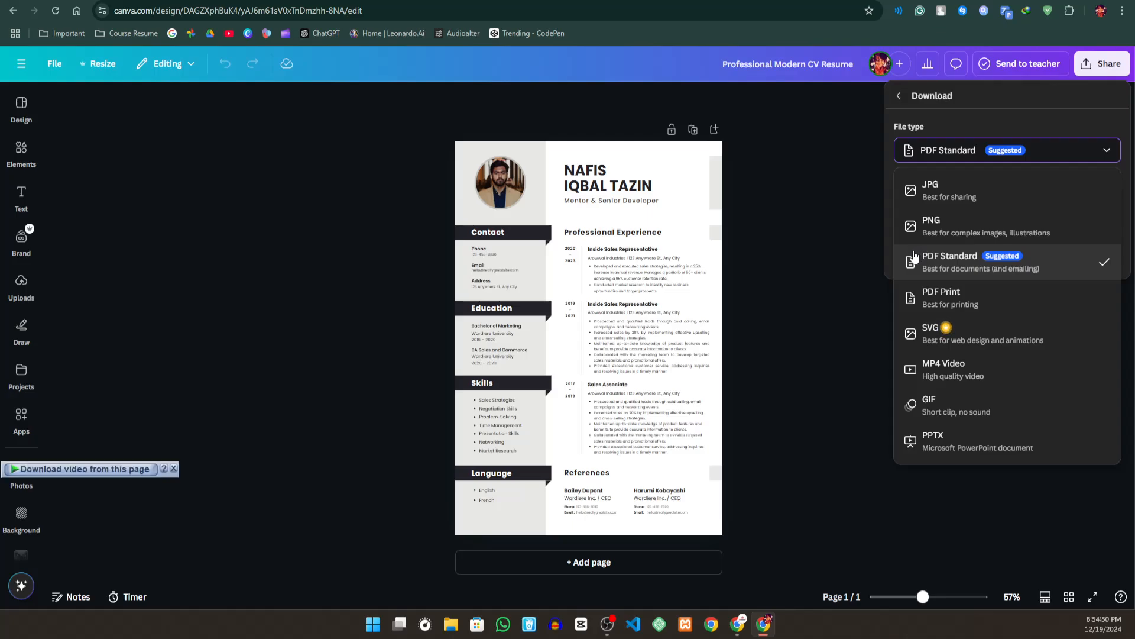
pyautogui.rightClick(854, 257)
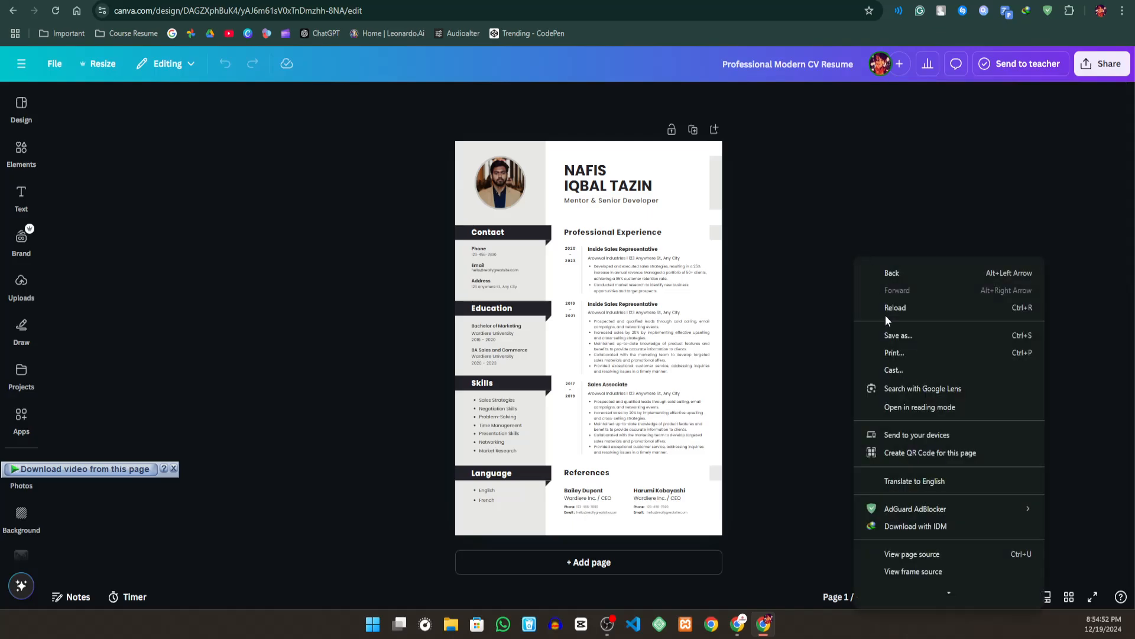
pyautogui.click(793, 166)
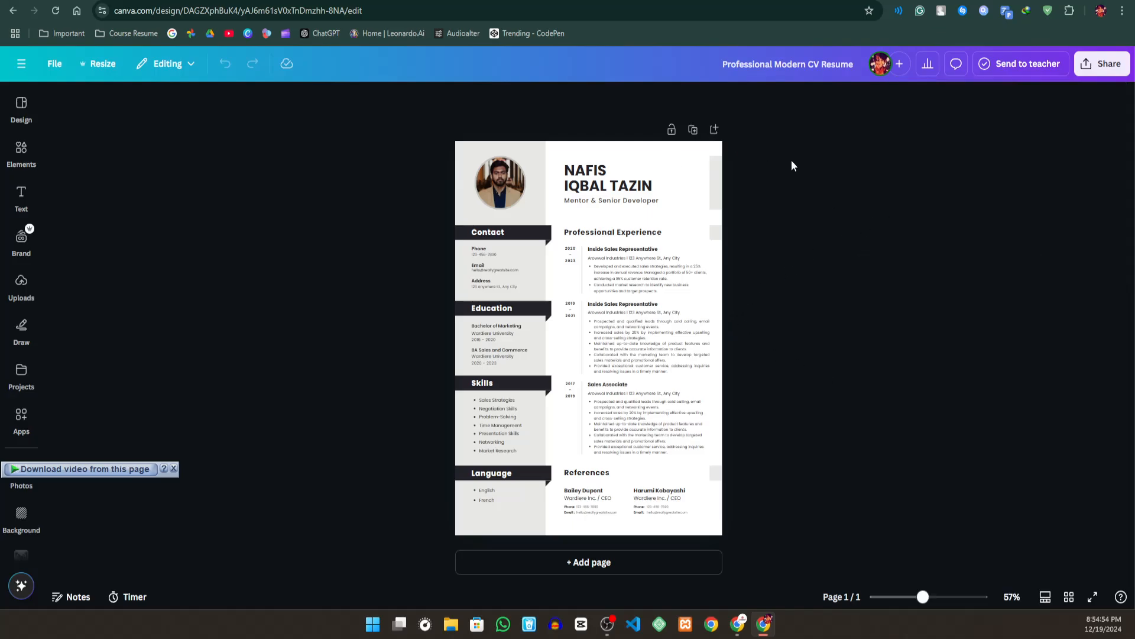
# - Return to the resume's download settings and review the file formats from JPG to PPTX
pyautogui.click(1102, 64)
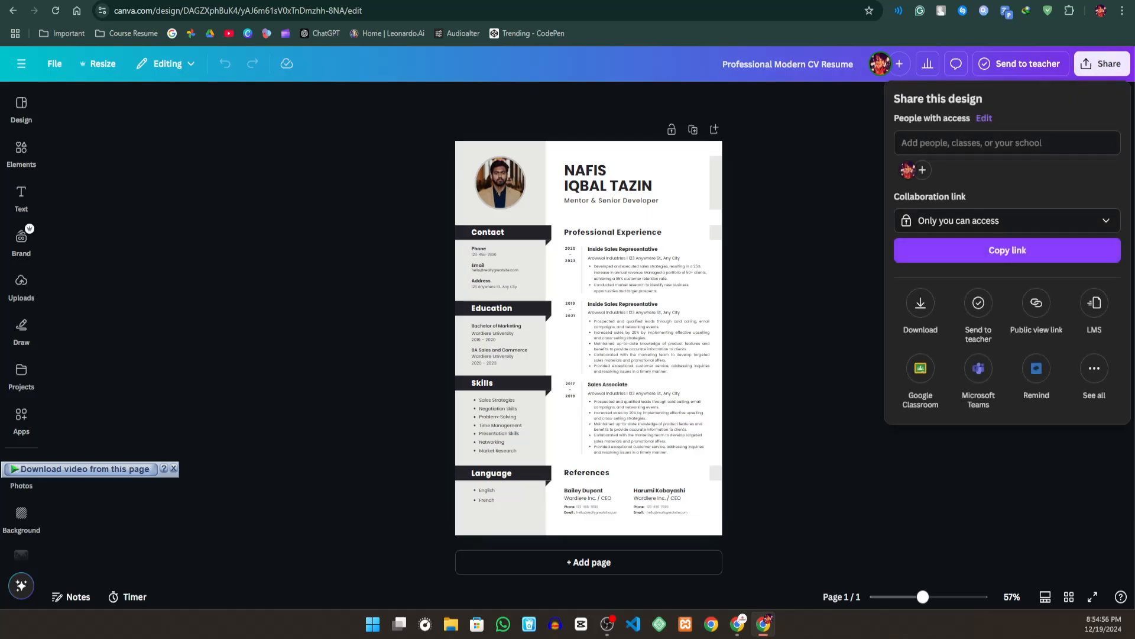
pyautogui.click(915, 300)
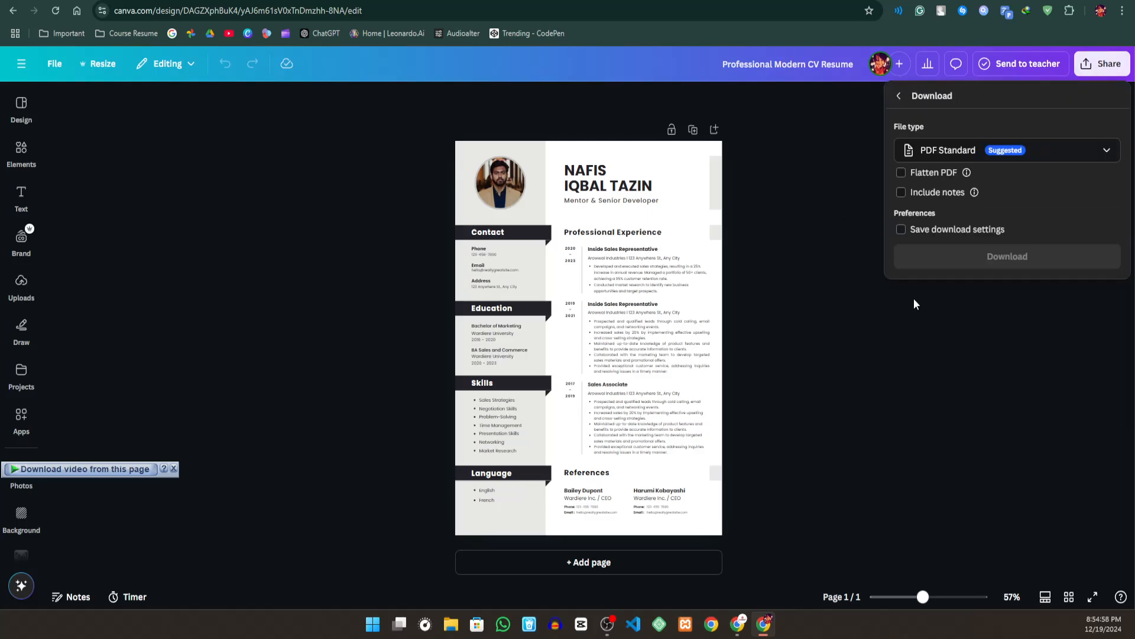
pyautogui.click(1059, 152)
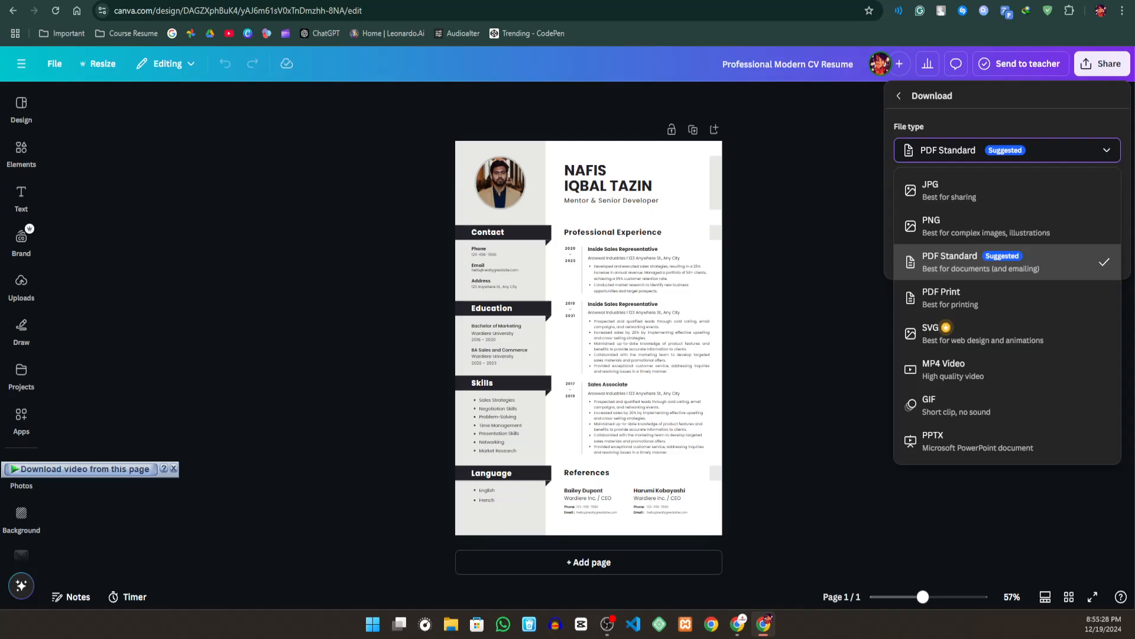
pyautogui.hotkey('alt', 'Tab')
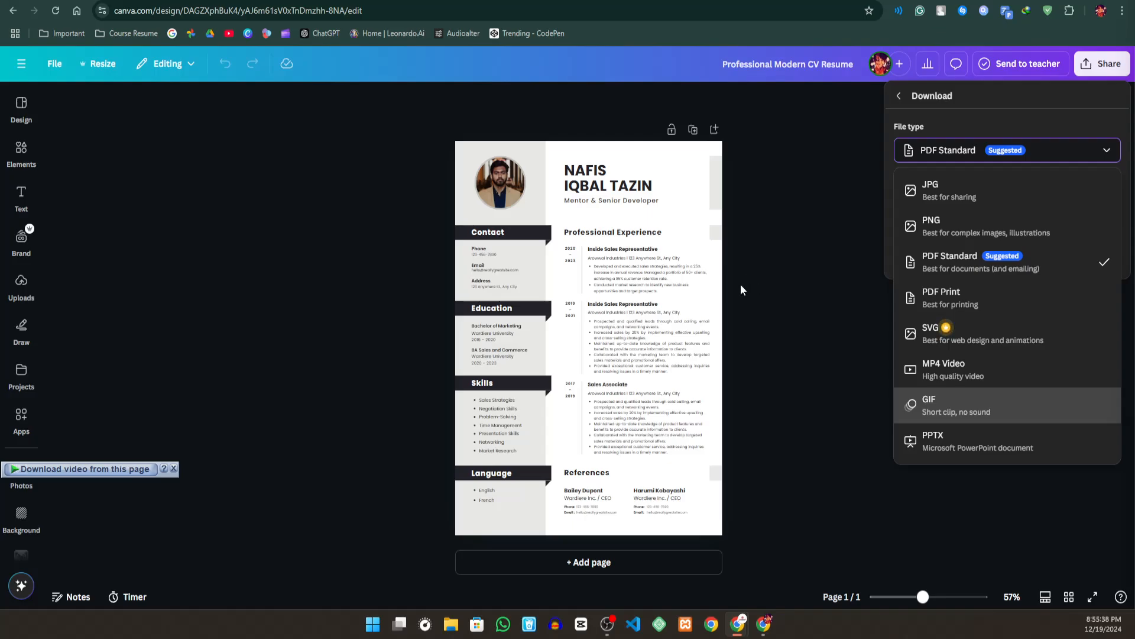
pyautogui.click(698, 219)
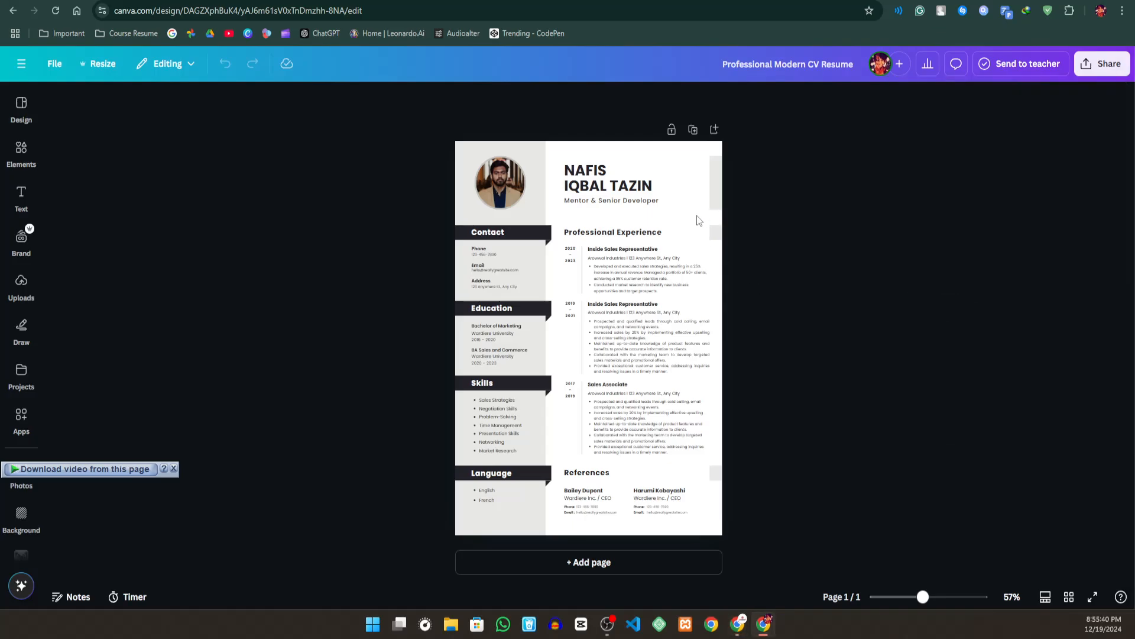
pyautogui.click(698, 220)
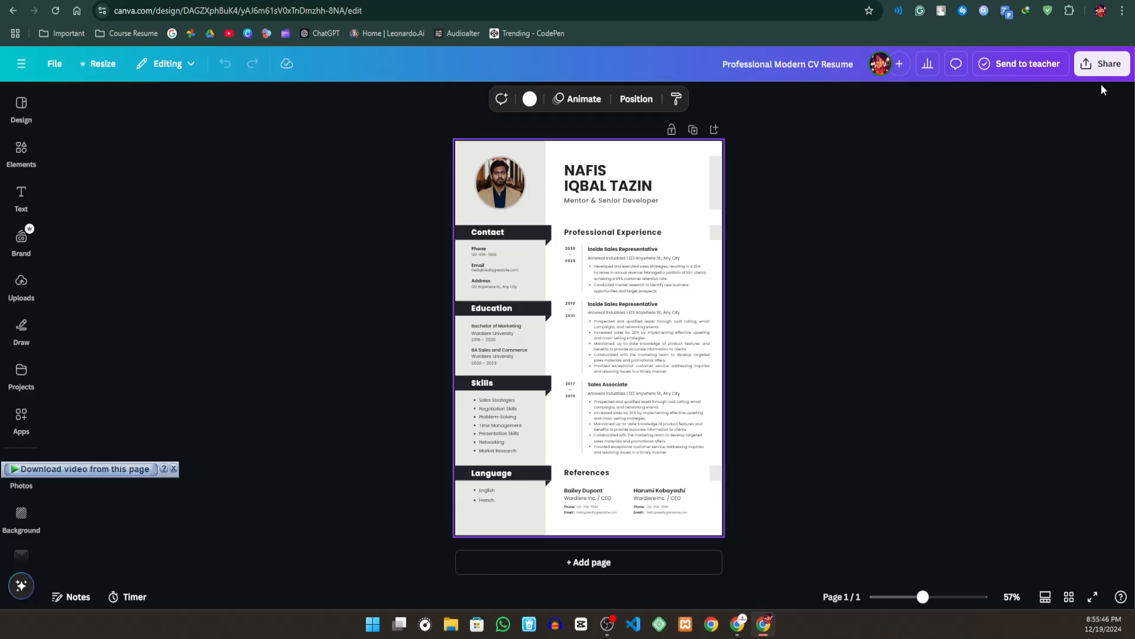
# - Try PNG and JPG as the resume's download file type, and leave the download settings without downloading
pyautogui.click(1101, 65)
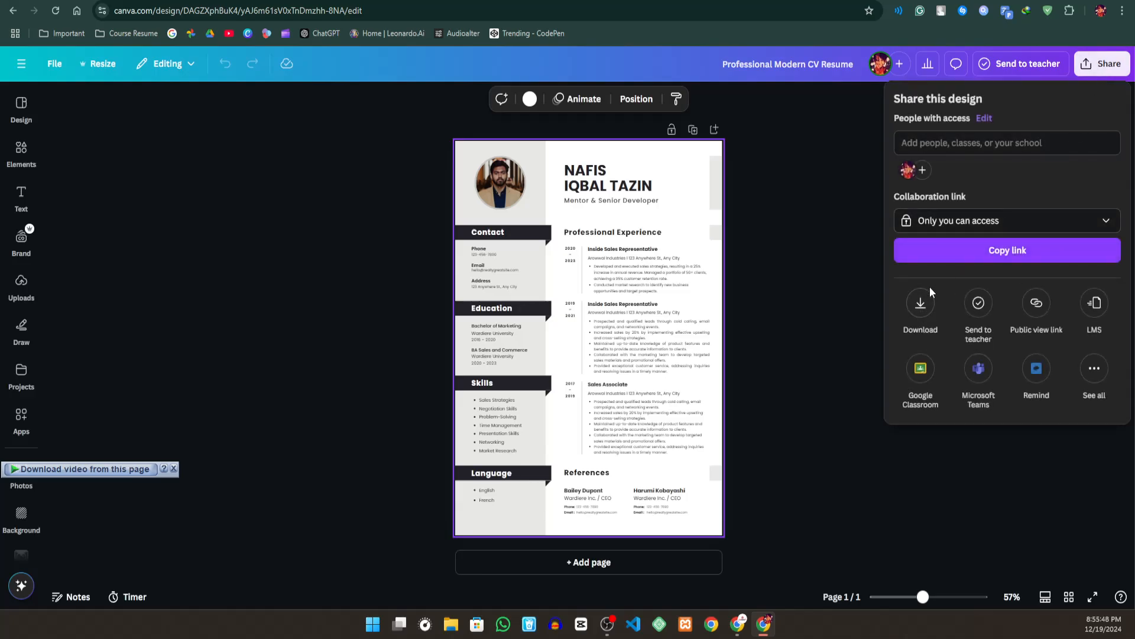
pyautogui.click(932, 302)
pyautogui.click(956, 151)
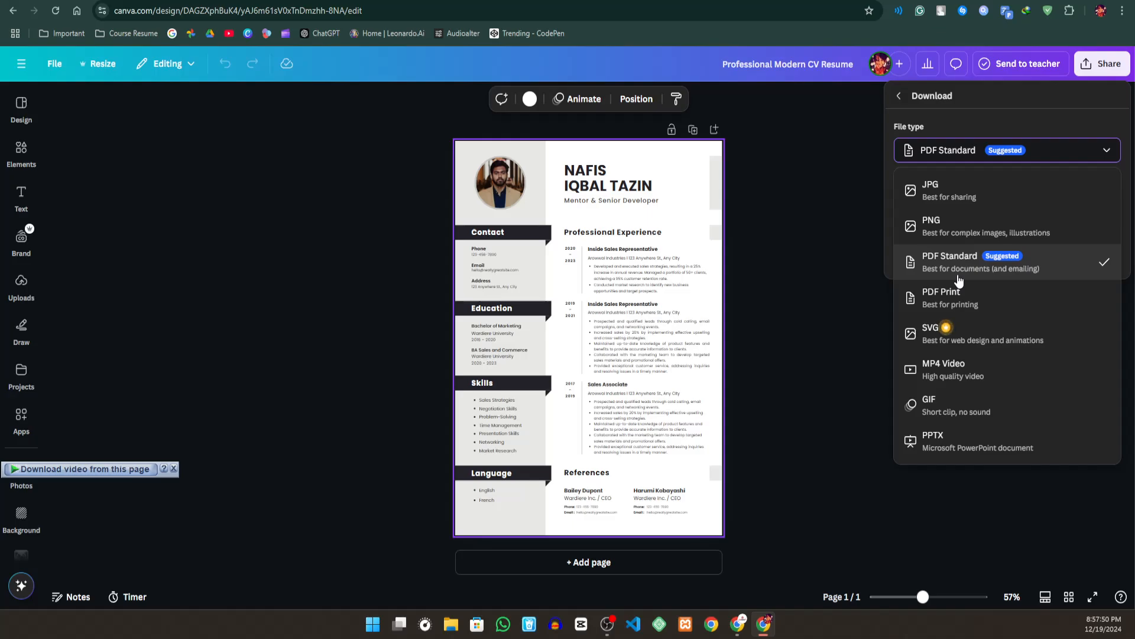
pyautogui.click(933, 232)
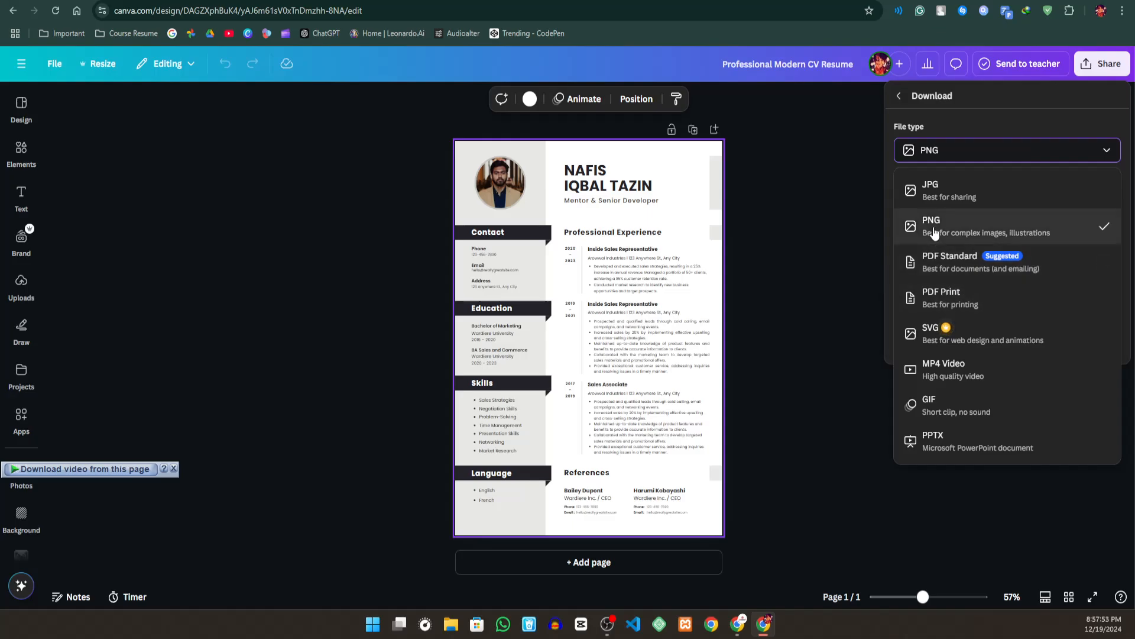
pyautogui.click(965, 155)
pyautogui.click(941, 188)
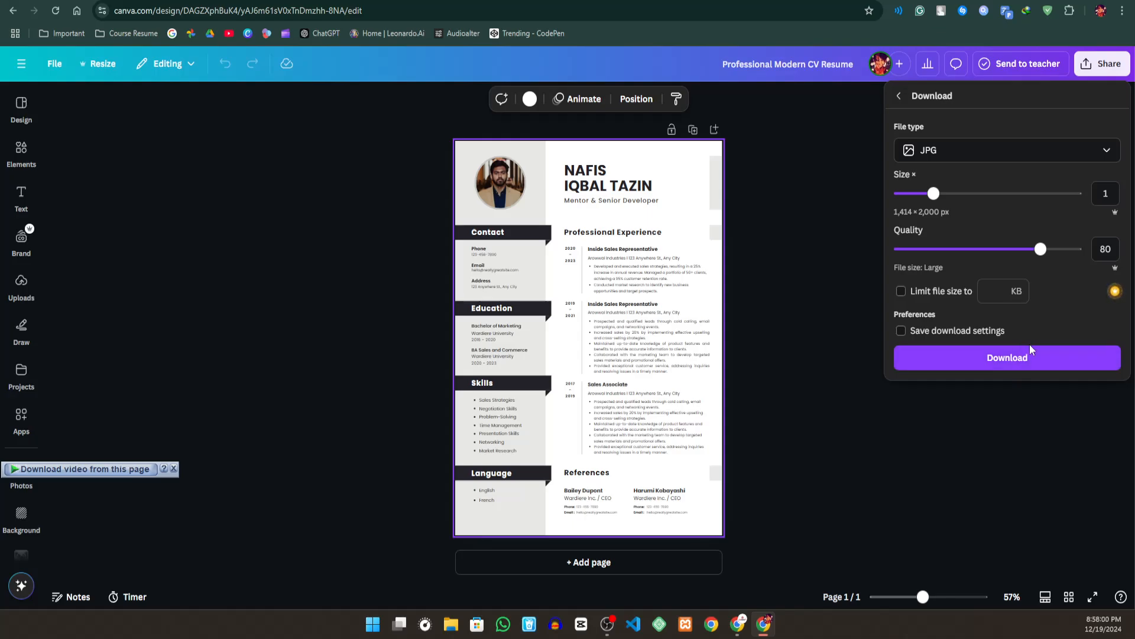
pyautogui.rightClick(1021, 351)
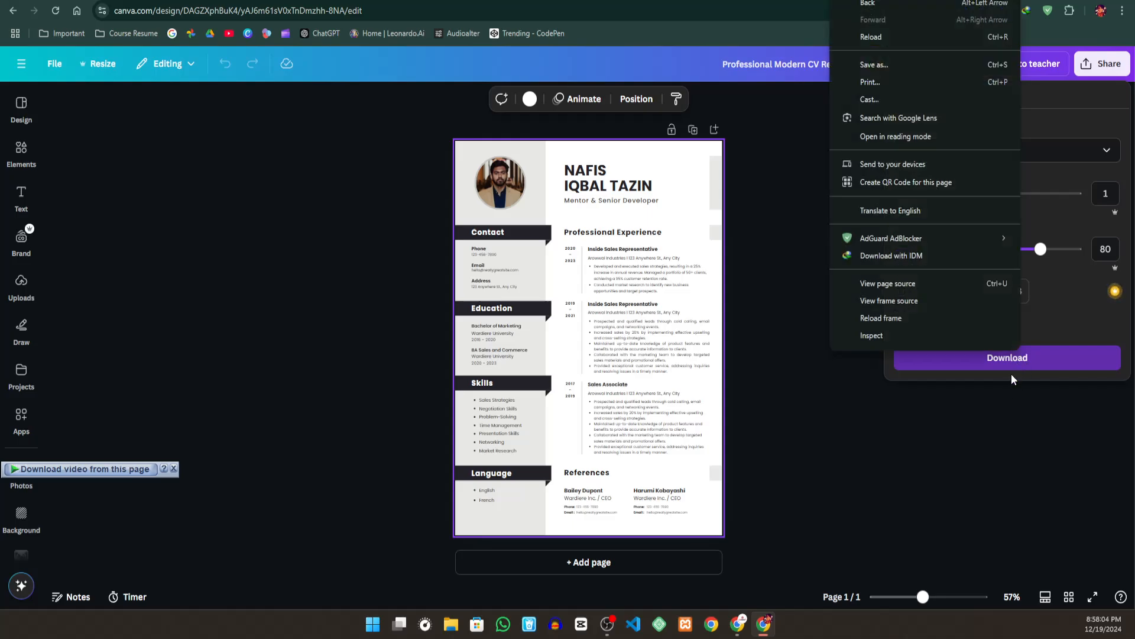
pyautogui.click(1013, 391)
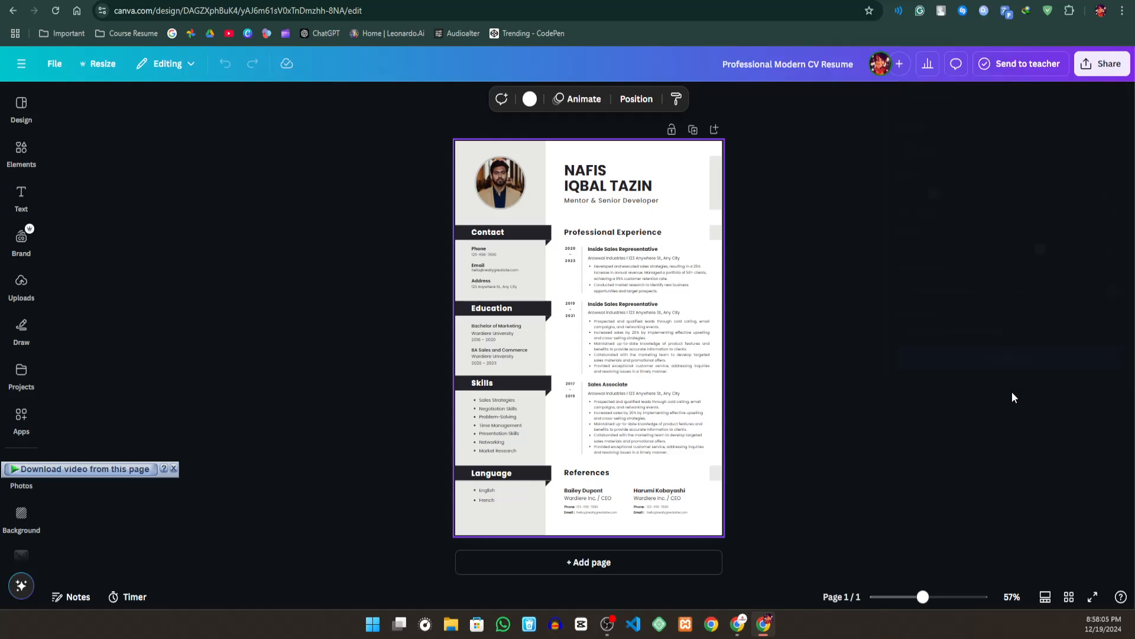
# - Show the sharing options for the resume design
pyautogui.click(1102, 63)
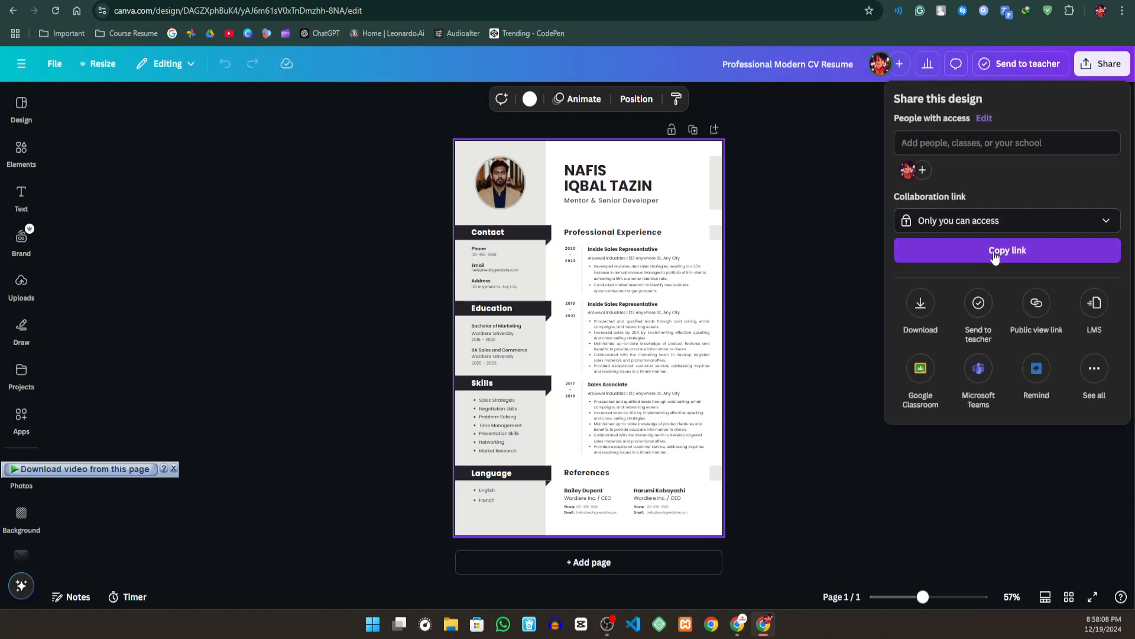
pyautogui.click(915, 320)
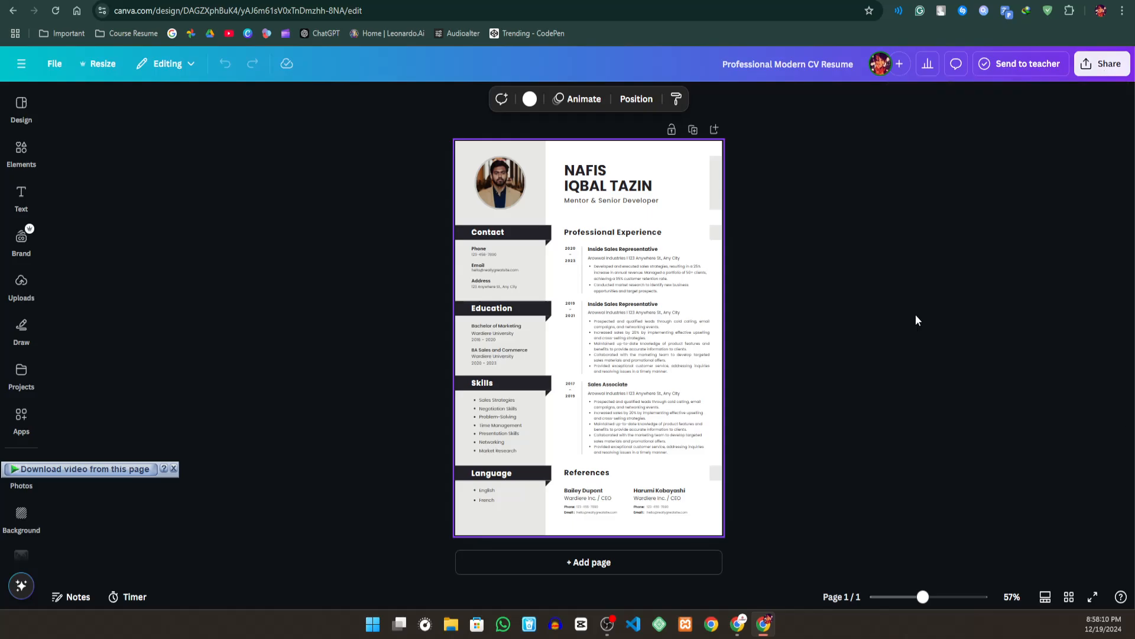
pyautogui.click(1102, 63)
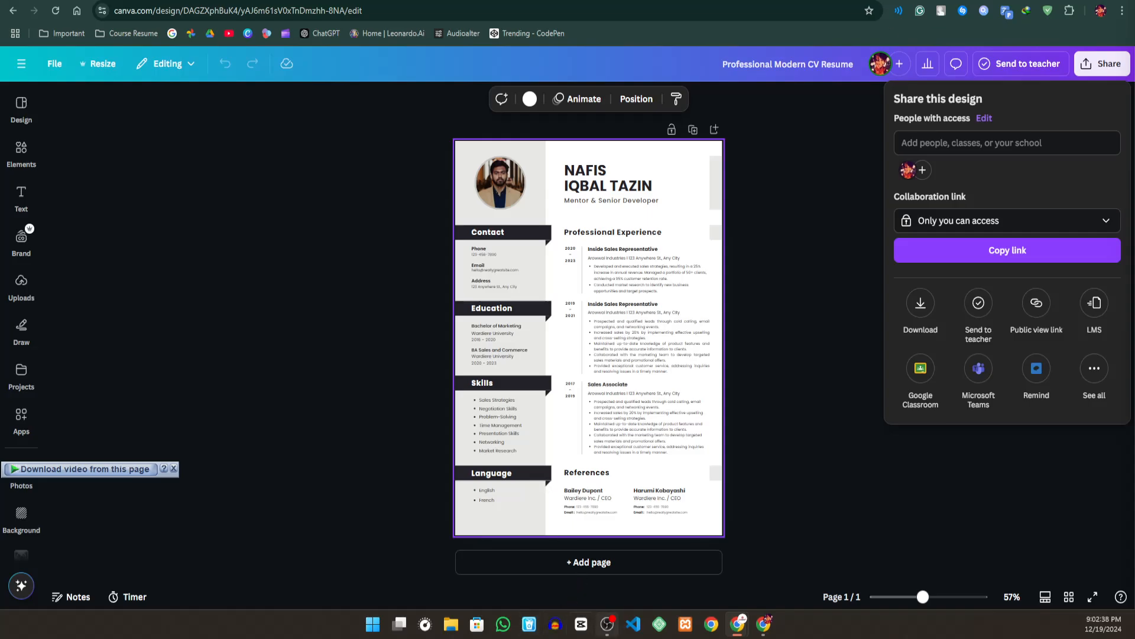
# - Leave the design for the desktop and open a new Chrome window with the profile that has the red avatar
pyautogui.click(450, 625)
pyautogui.click(1119, 1)
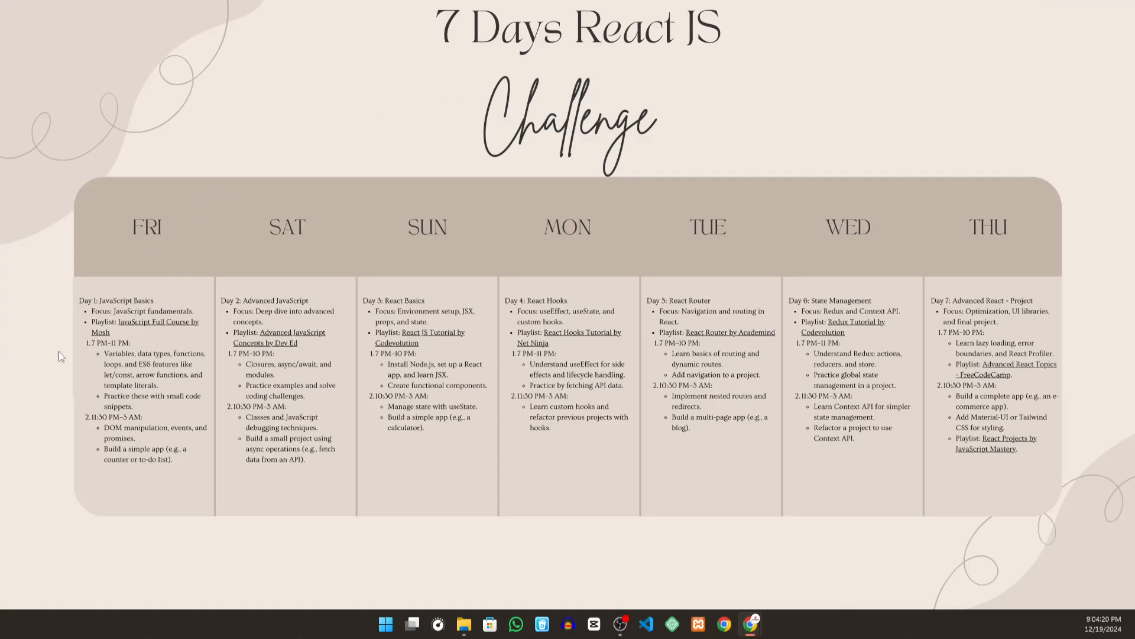
pyautogui.click(718, 623)
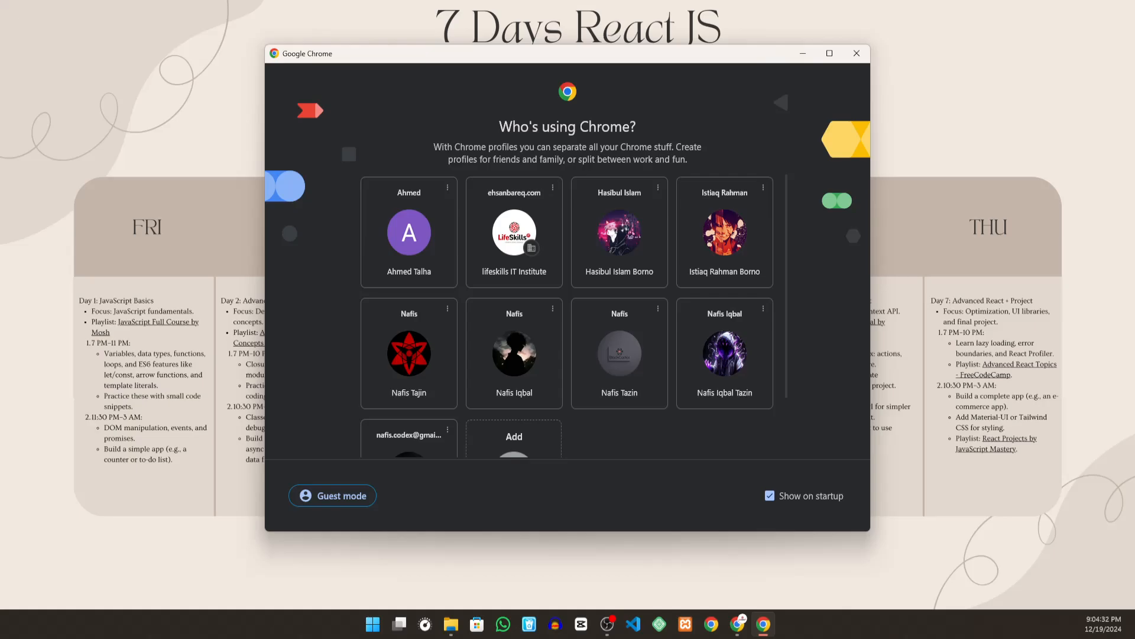
pyautogui.hotkey('alt', 'Tab')
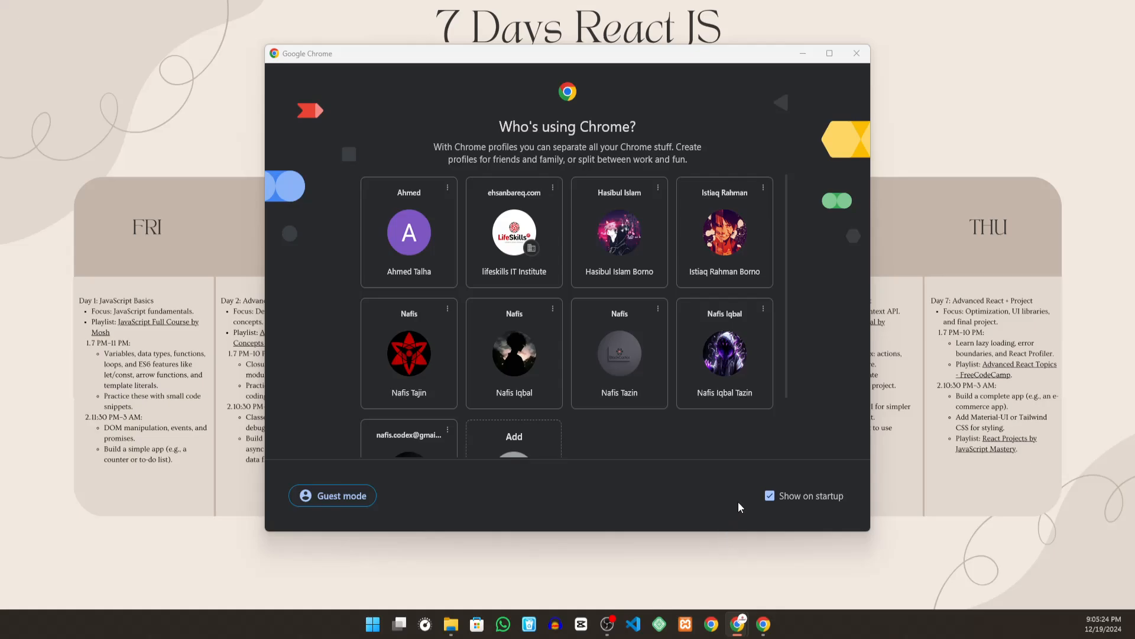
pyautogui.click(737, 271)
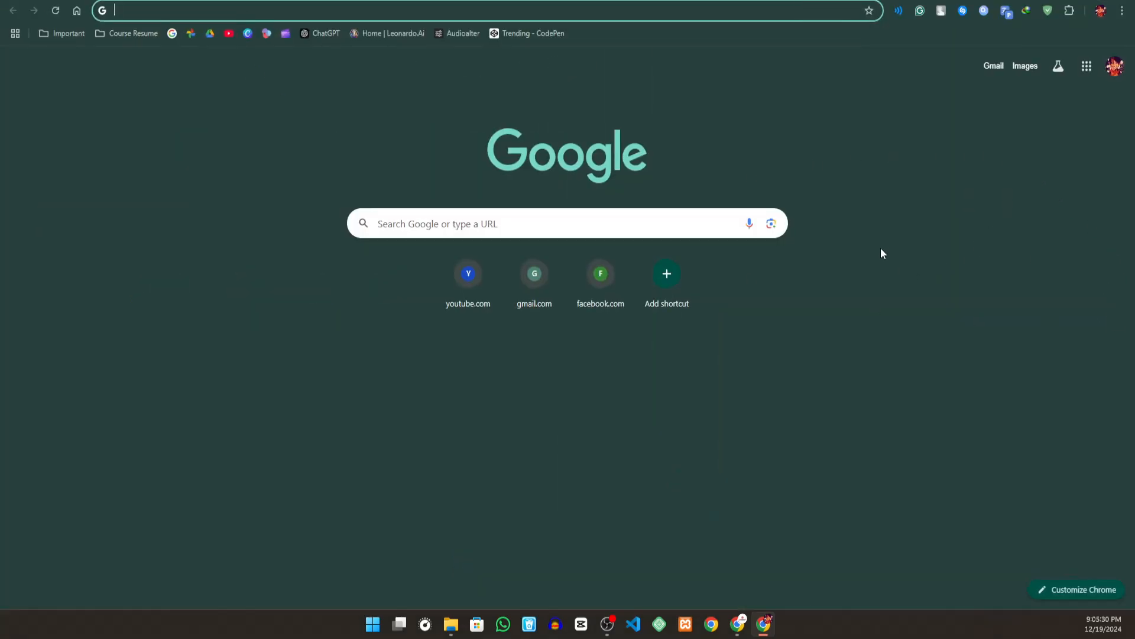
# - Look through the complete list of Google apps, from Account and Search down to Forms and Google Analytics
pyautogui.click(1085, 74)
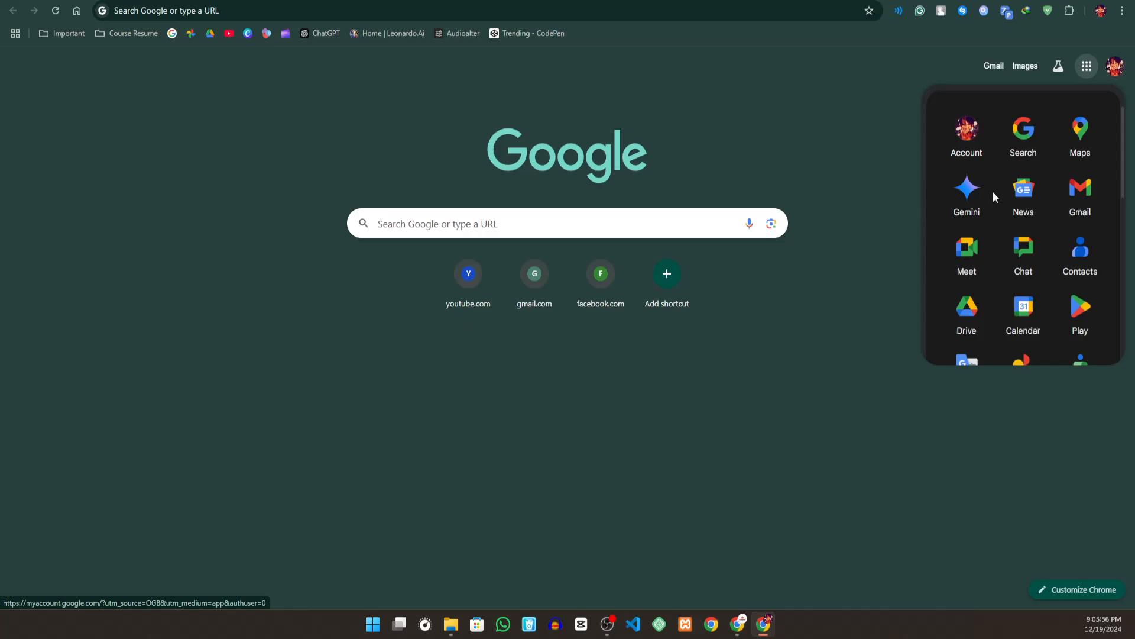
pyautogui.scroll(-2, 1006, 165)
pyautogui.scroll(2, 964, 212)
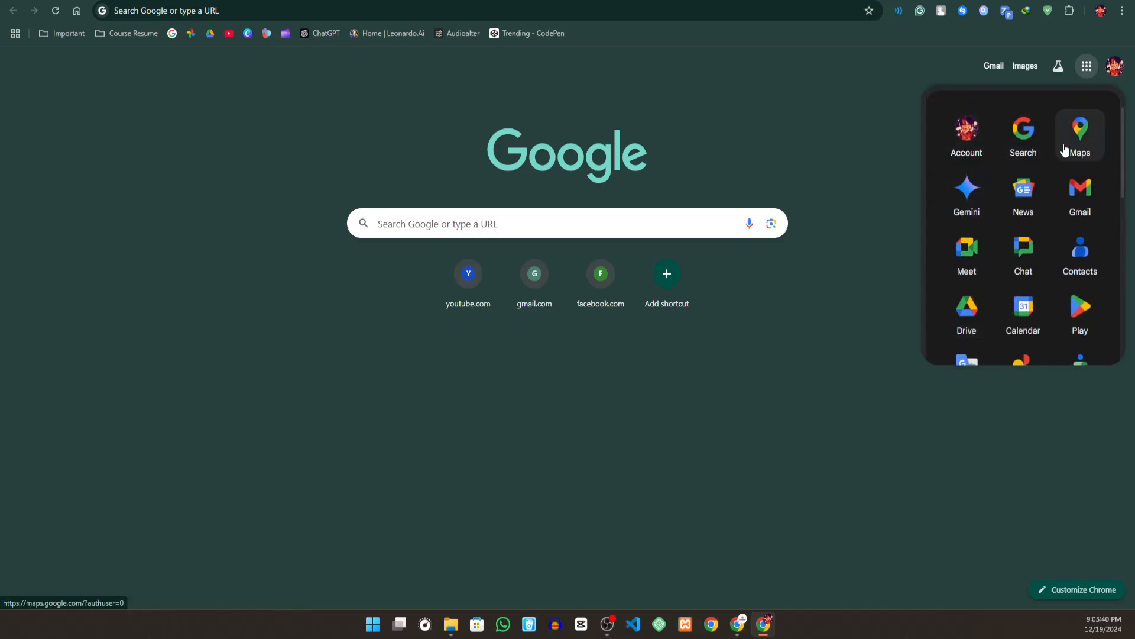
pyautogui.scroll(-5, 1047, 300)
pyautogui.scroll(-3, 1045, 291)
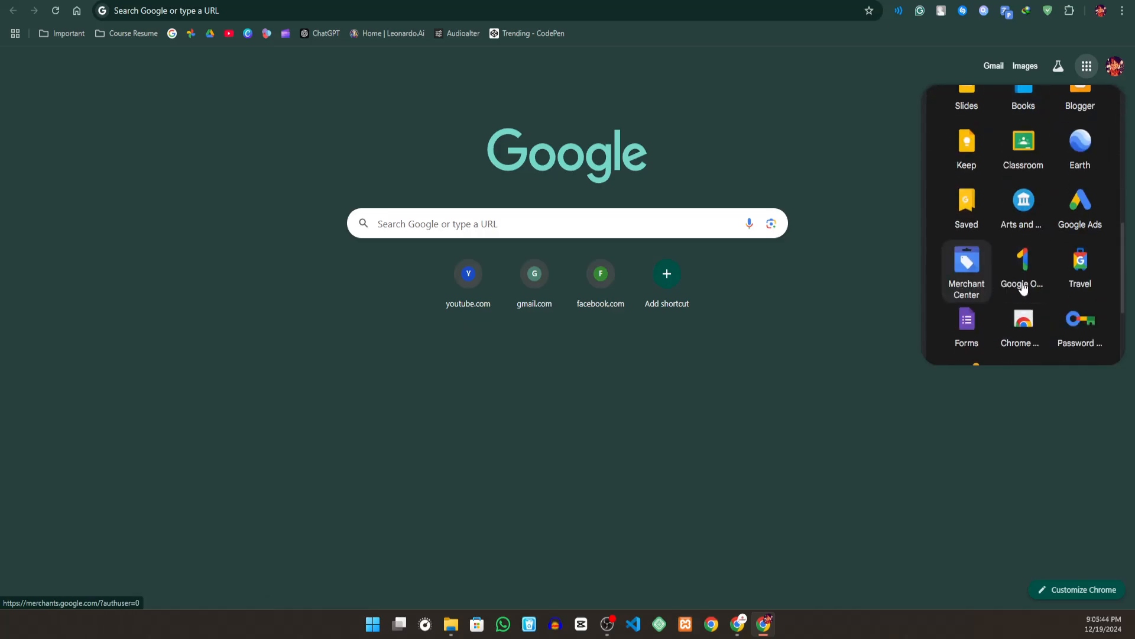
pyautogui.scroll(5, 1049, 296)
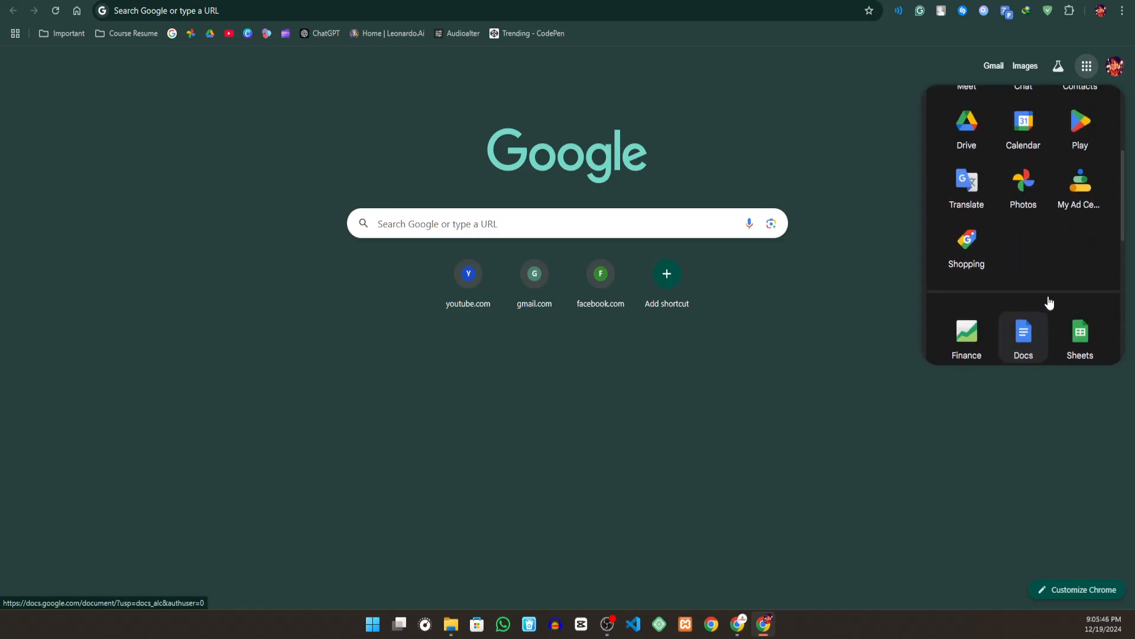
pyautogui.scroll(-1, 1035, 292)
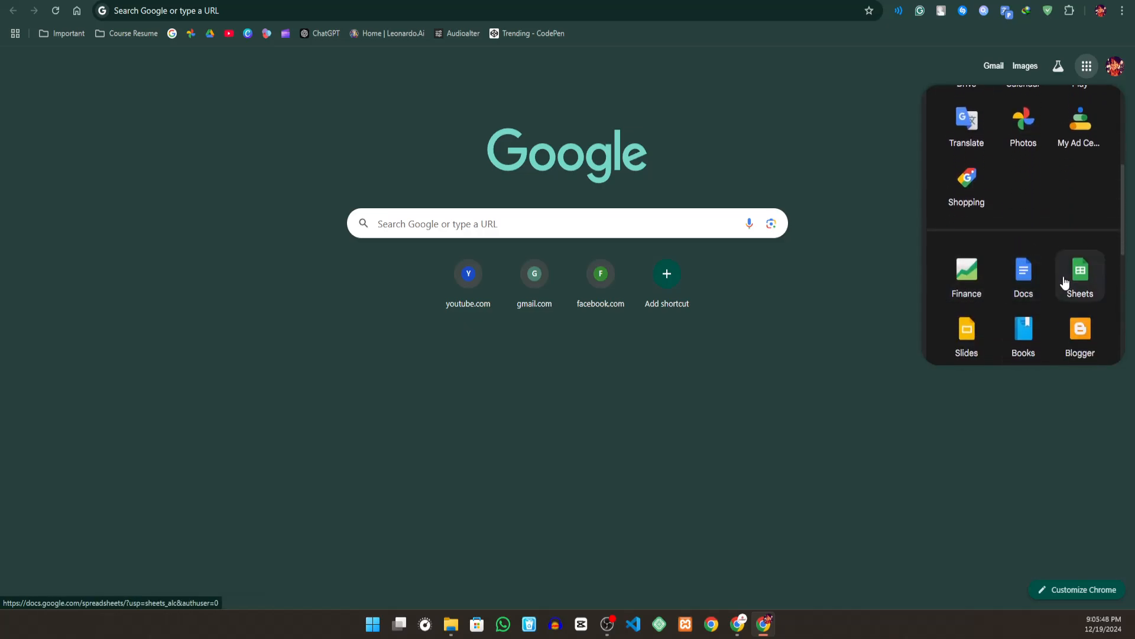
pyautogui.scroll(-1, 1076, 349)
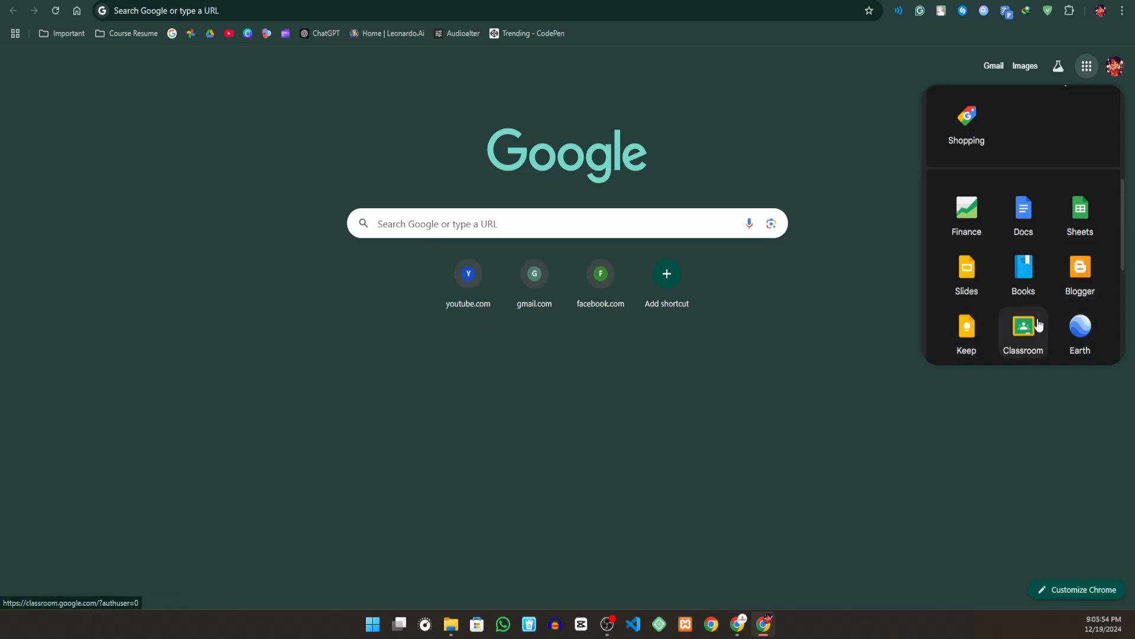
pyautogui.scroll(-3, 1077, 334)
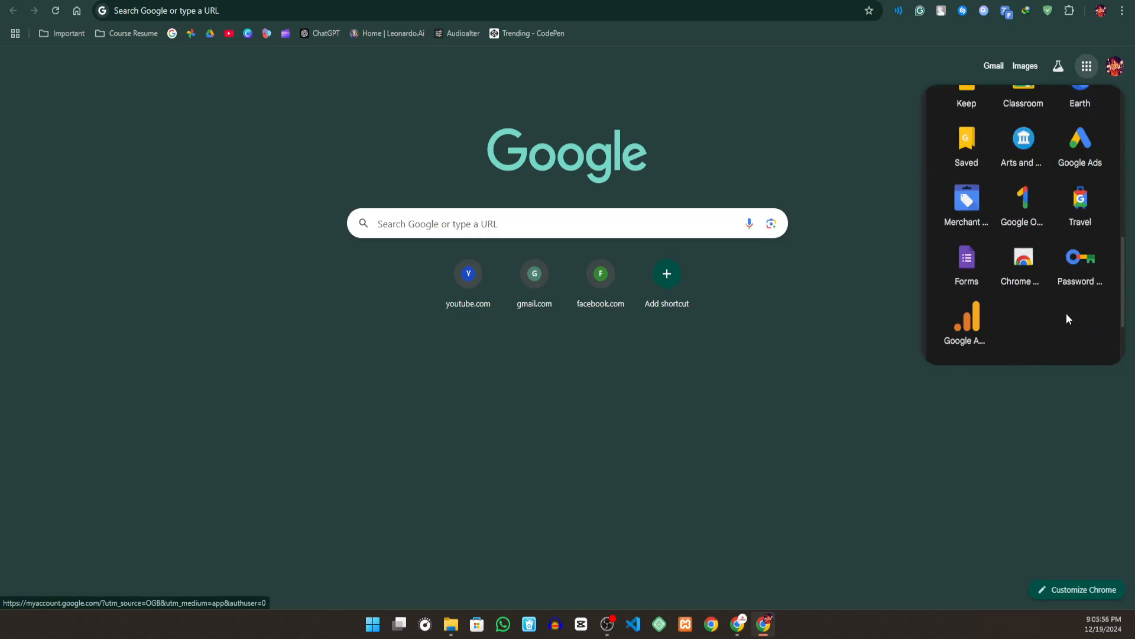
# - Open Google Docs from the list of Google apps and show its full template gallery
pyautogui.scroll(3, 1053, 310)
pyautogui.scroll(1, 1018, 293)
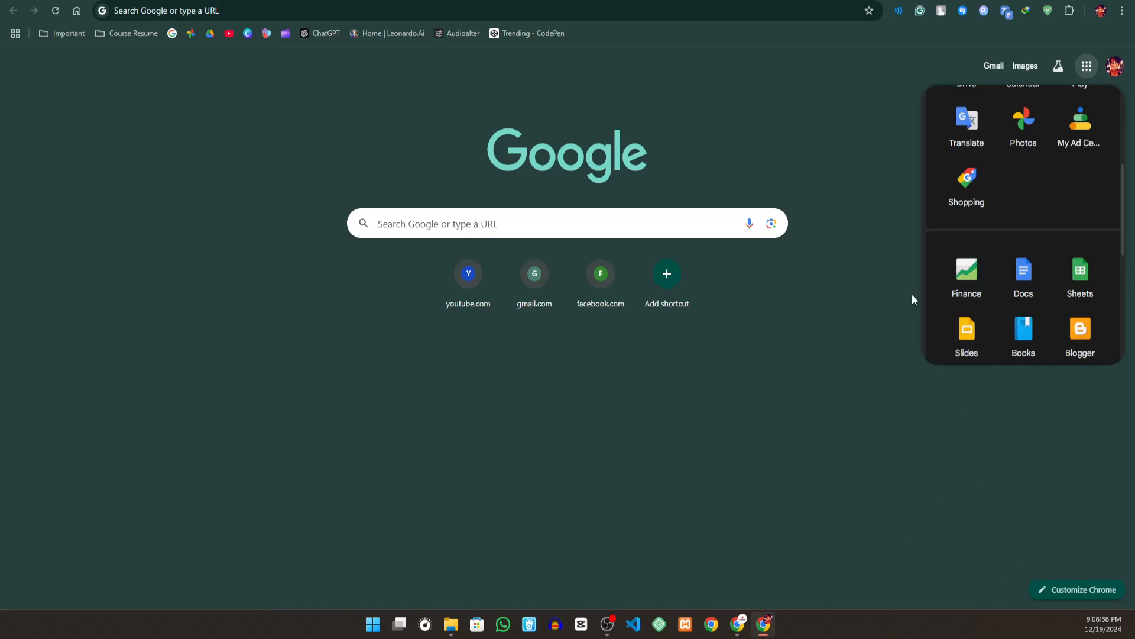
pyautogui.click(1023, 272)
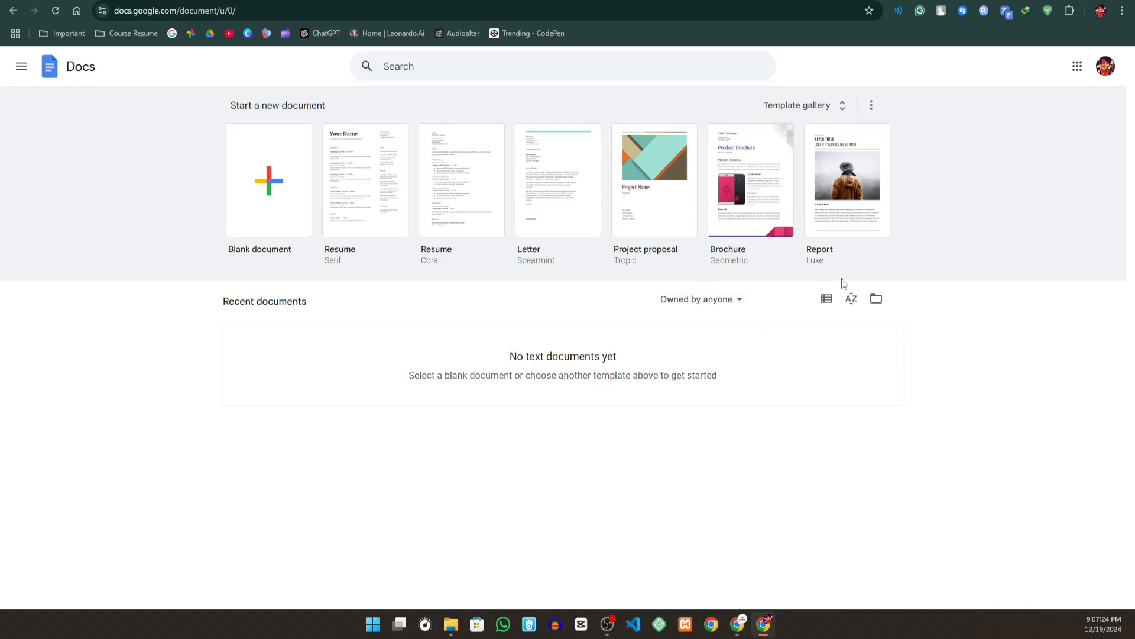
pyautogui.click(841, 111)
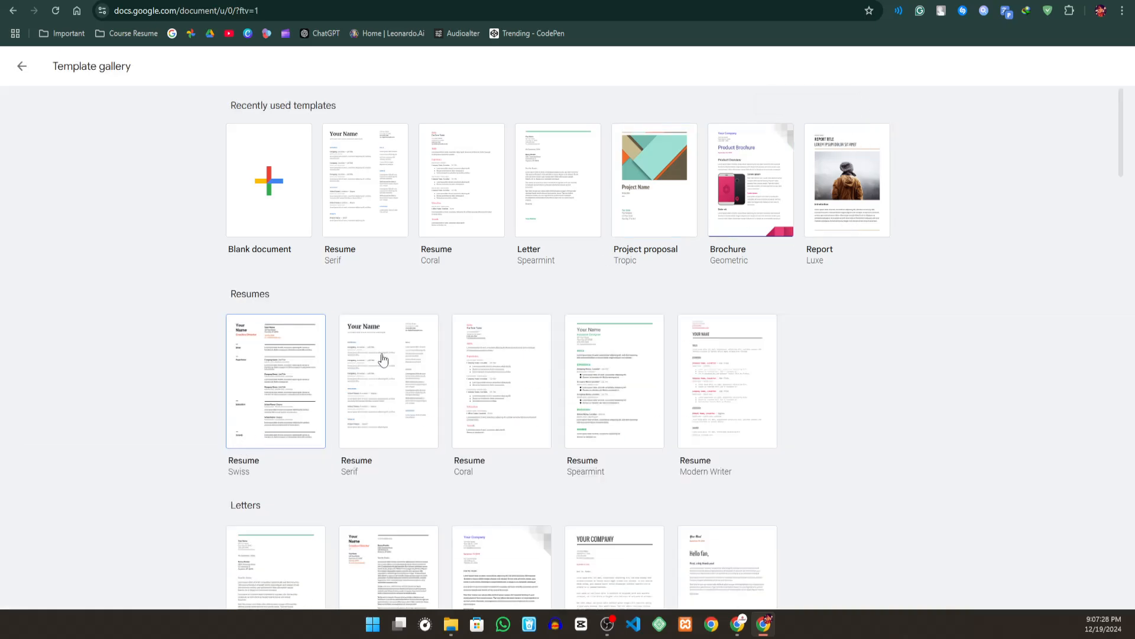
# - Look through the template gallery from Resumes and Letters down to the Education templates and back to the recently used ones
pyautogui.scroll(-5, 482, 317)
pyautogui.scroll(-4, 476, 322)
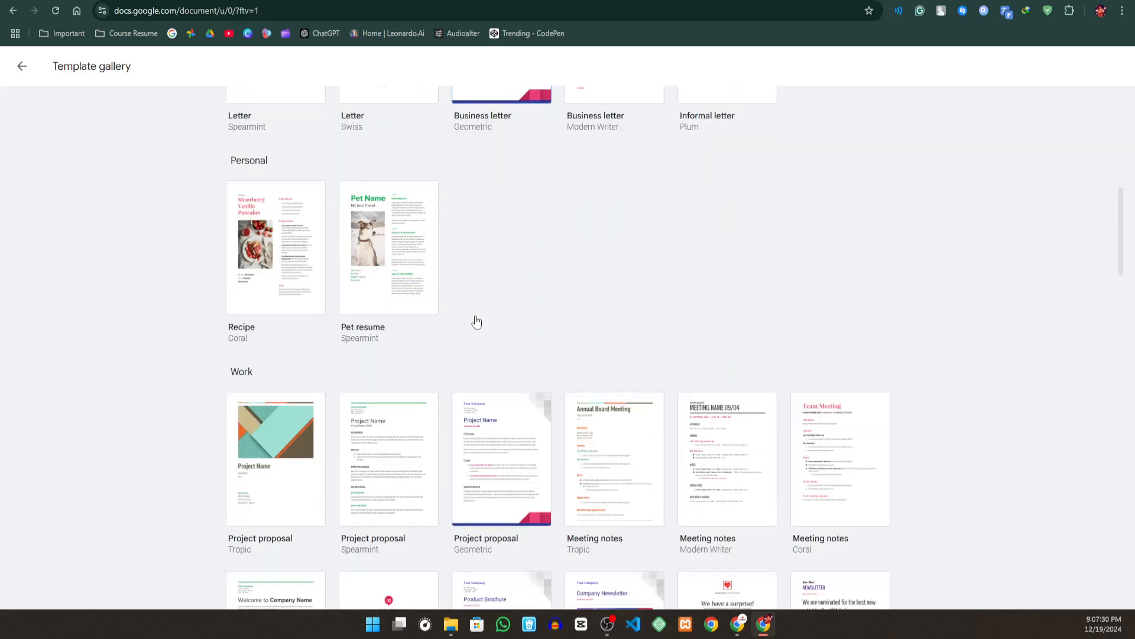
pyautogui.scroll(-4, 474, 320)
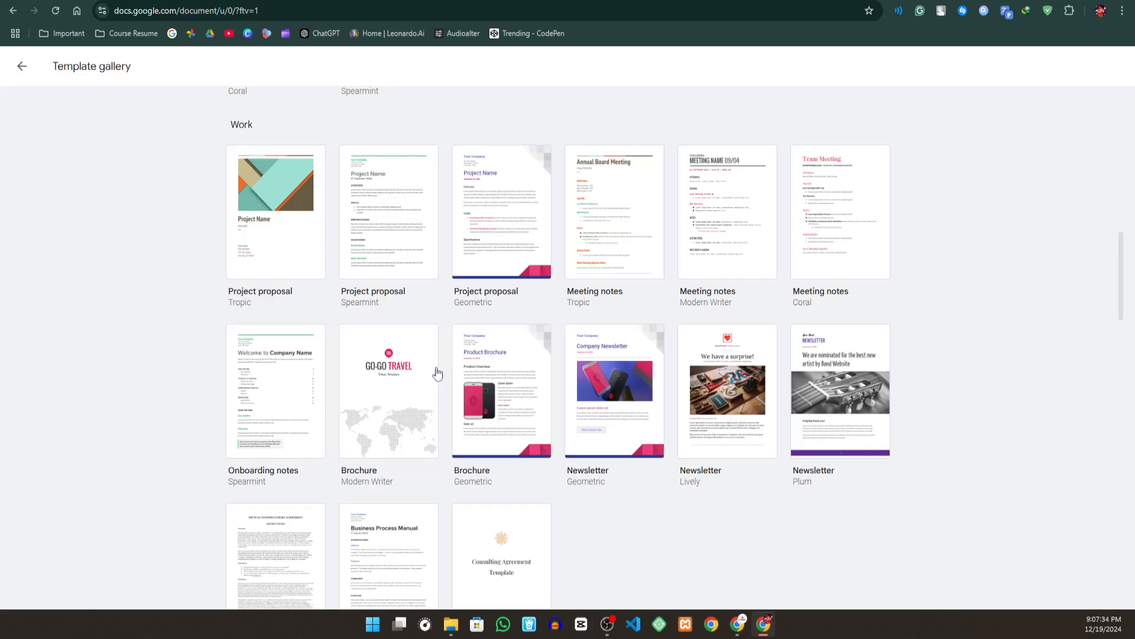
pyautogui.scroll(-6, 435, 372)
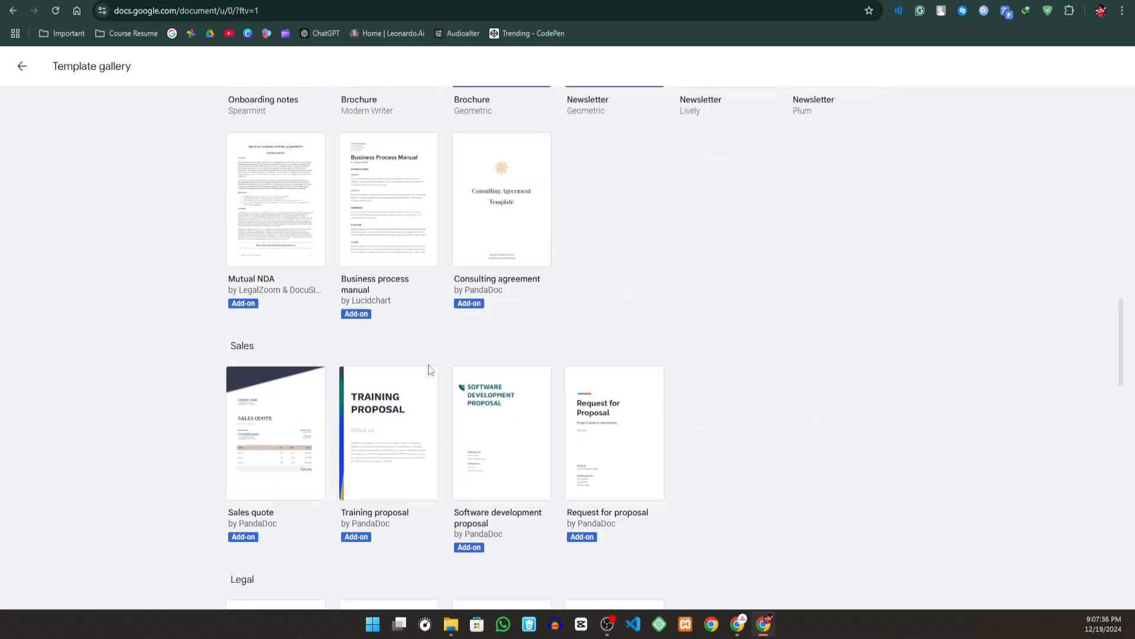
pyautogui.scroll(-8, 440, 358)
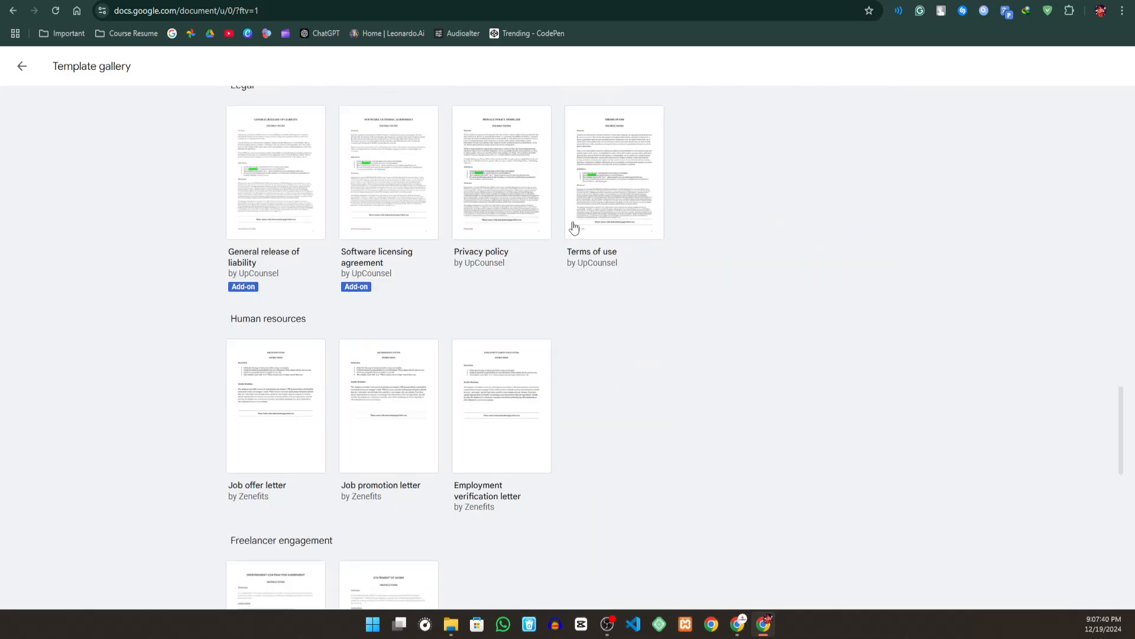
pyautogui.scroll(-3, 509, 261)
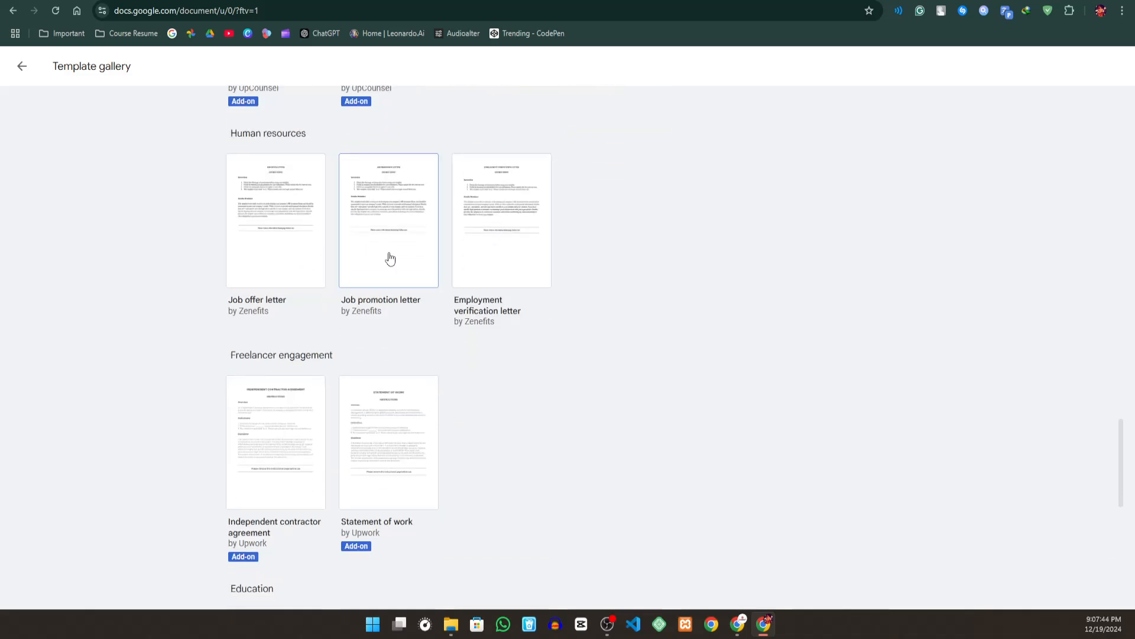
pyautogui.scroll(-4, 392, 259)
pyautogui.scroll(-3, 384, 269)
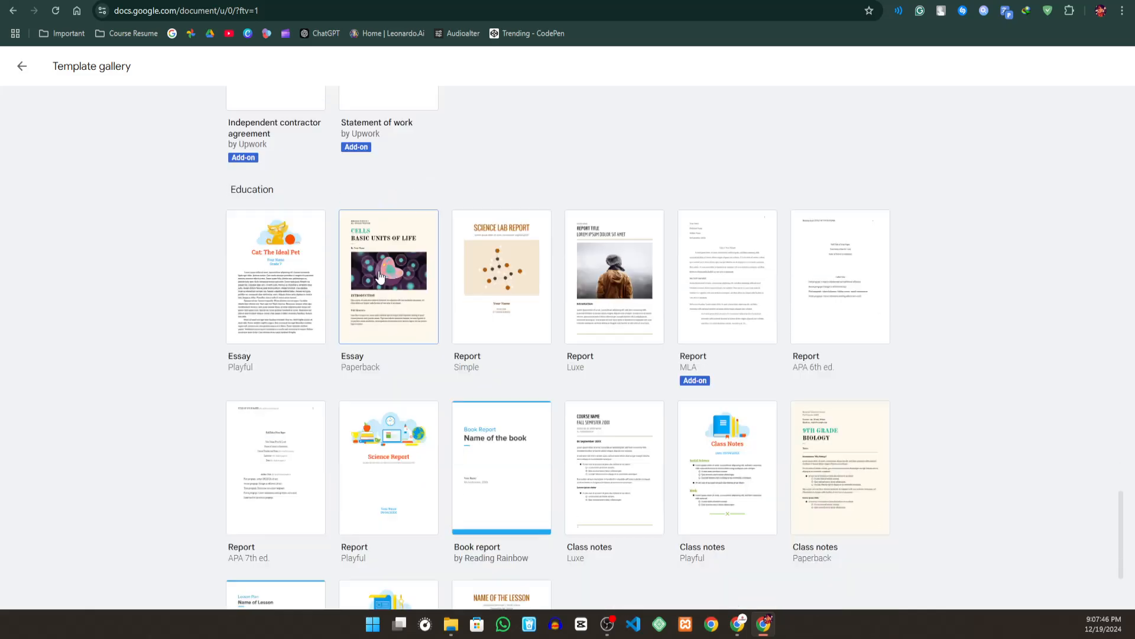
pyautogui.scroll(-3, 379, 276)
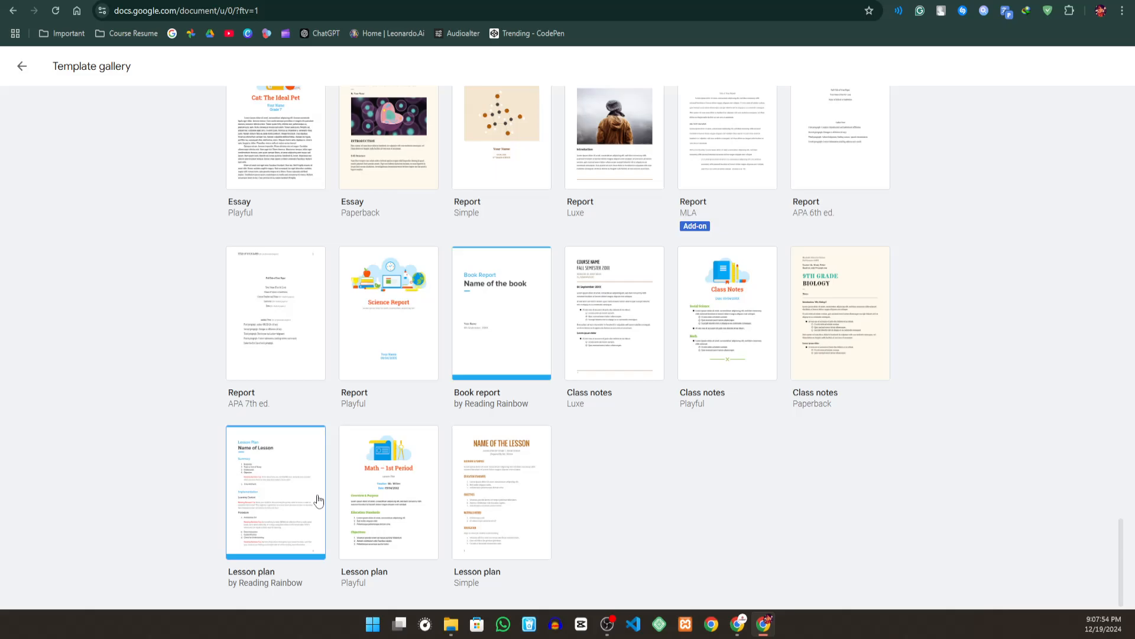
pyautogui.scroll(15, 599, 408)
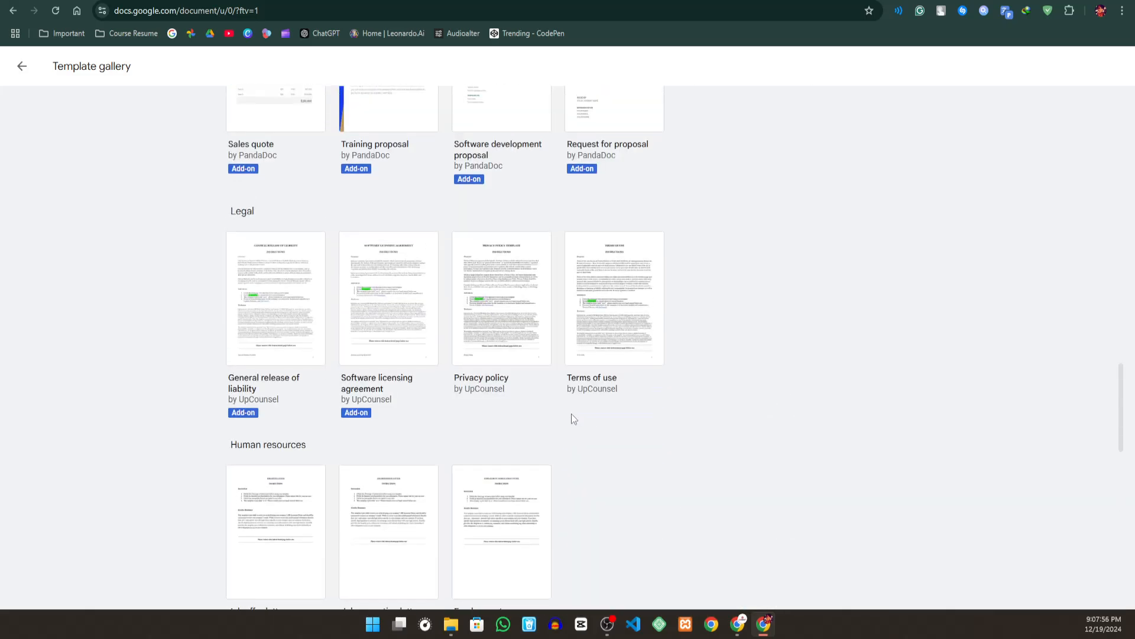
pyautogui.scroll(12, 571, 414)
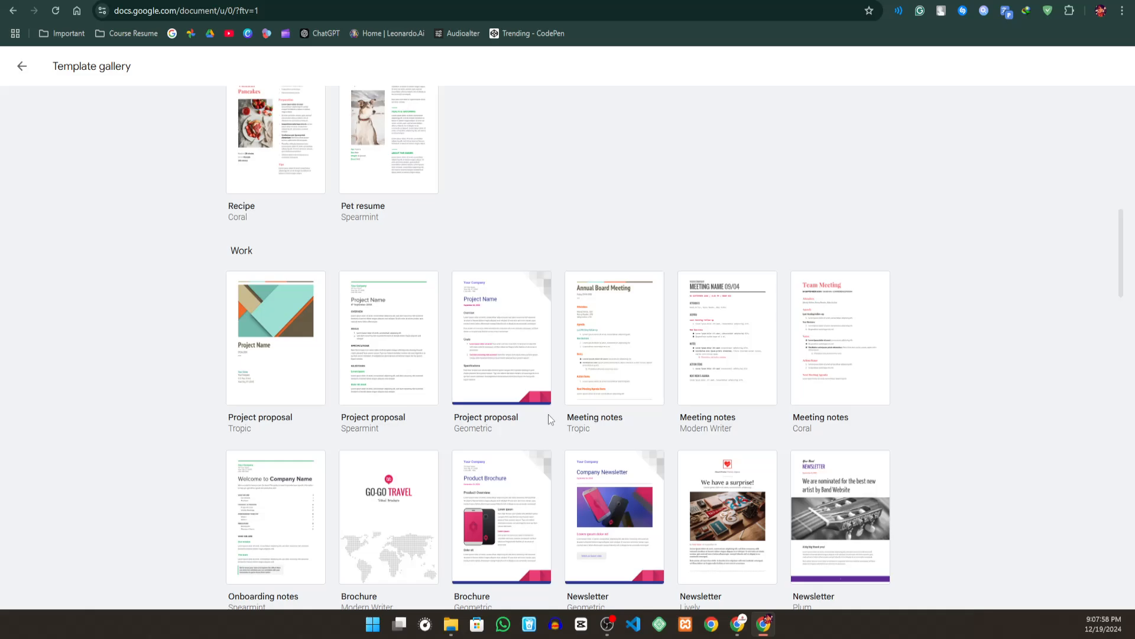
pyautogui.scroll(1, 548, 414)
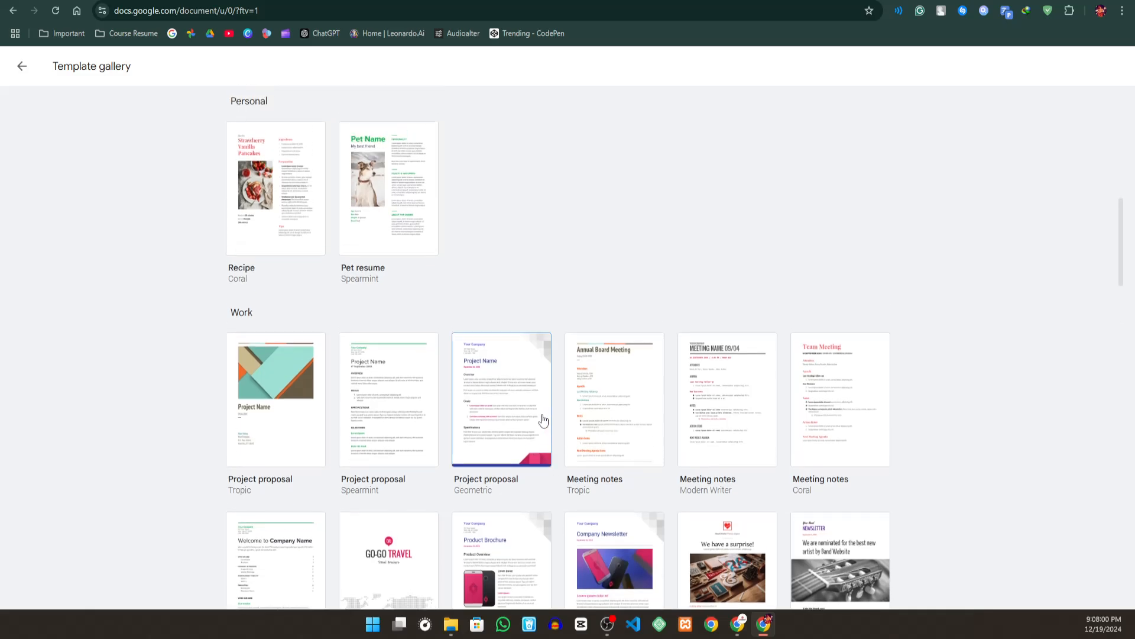
pyautogui.scroll(5, 540, 414)
pyautogui.scroll(5, 538, 414)
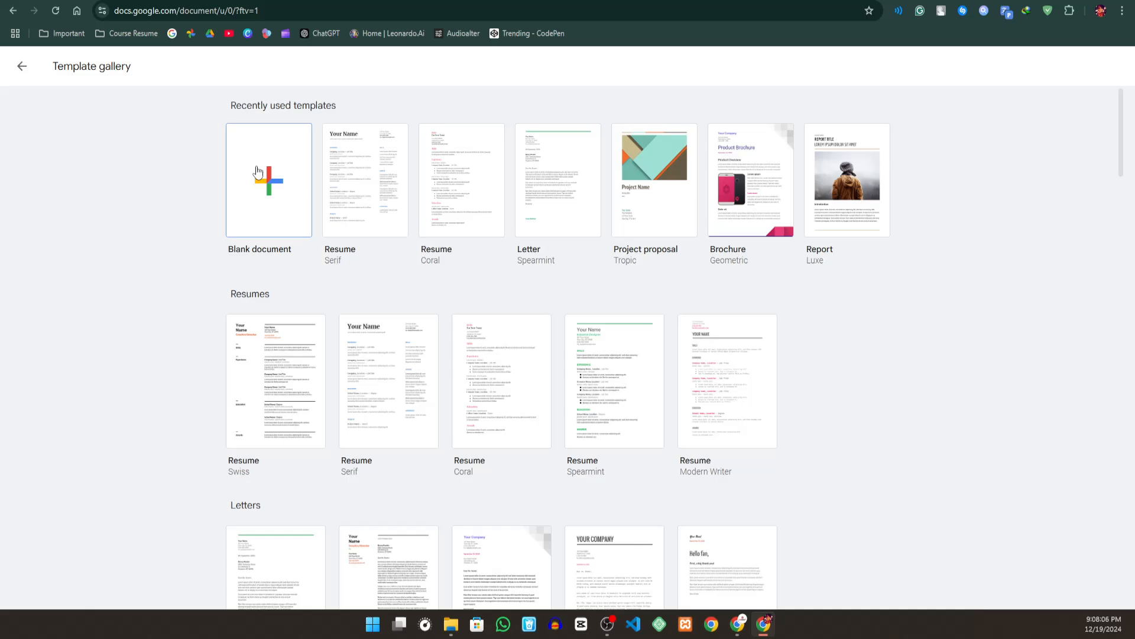
# - Create a blank document, dismissing the document tabs introduction, and show its extension options
pyautogui.click(260, 185)
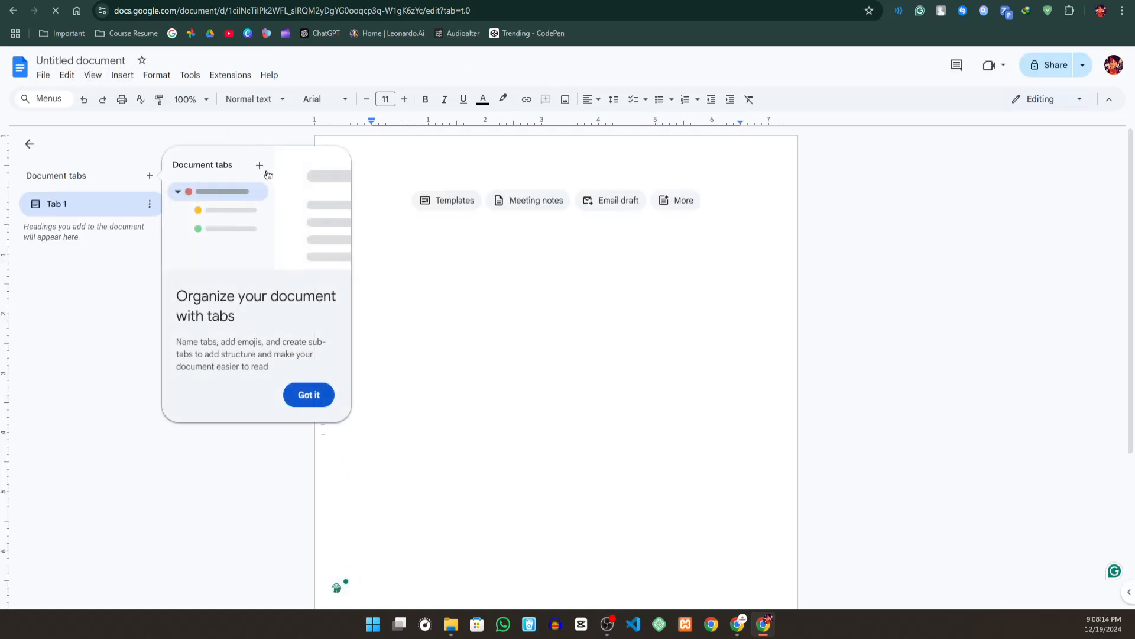
pyautogui.click(308, 395)
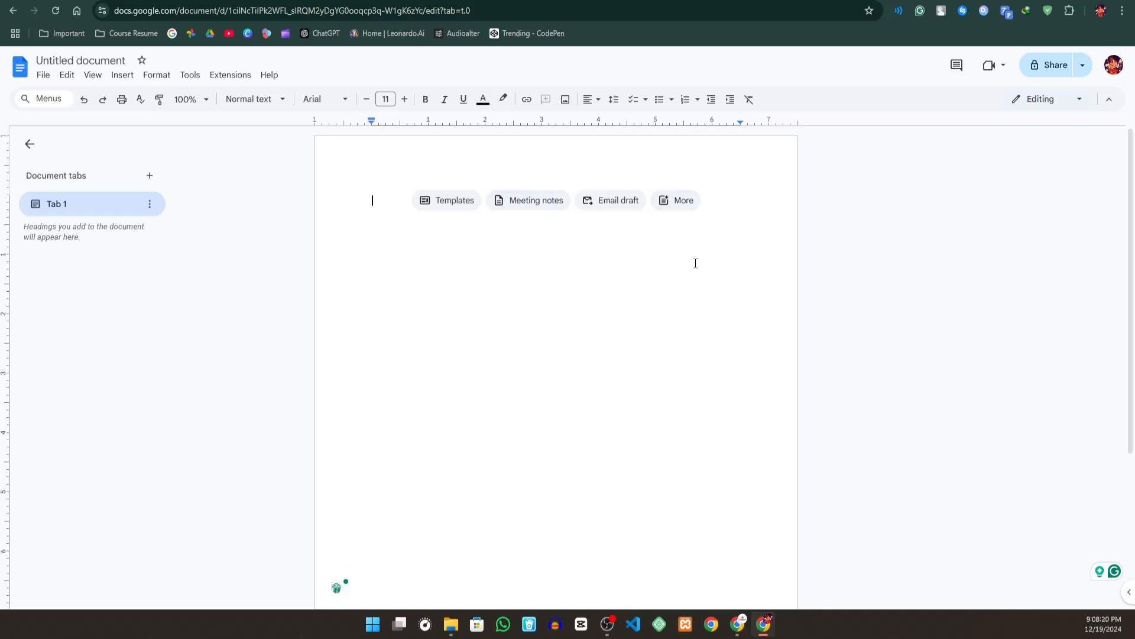
pyautogui.click(232, 82)
pyautogui.moveTo(264, 104)
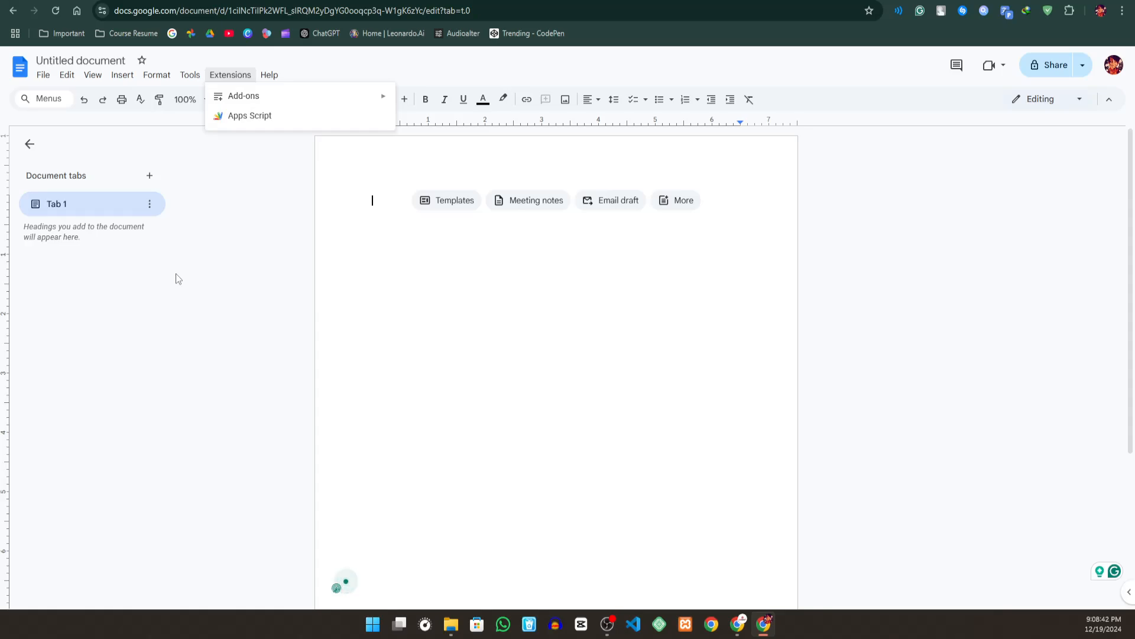
pyautogui.moveTo(190, 74)
# - Search Google for "online notepad" in a new browser tab and open the first OnlineNotepad.org result
pyautogui.hotkey('ctrl', 't')
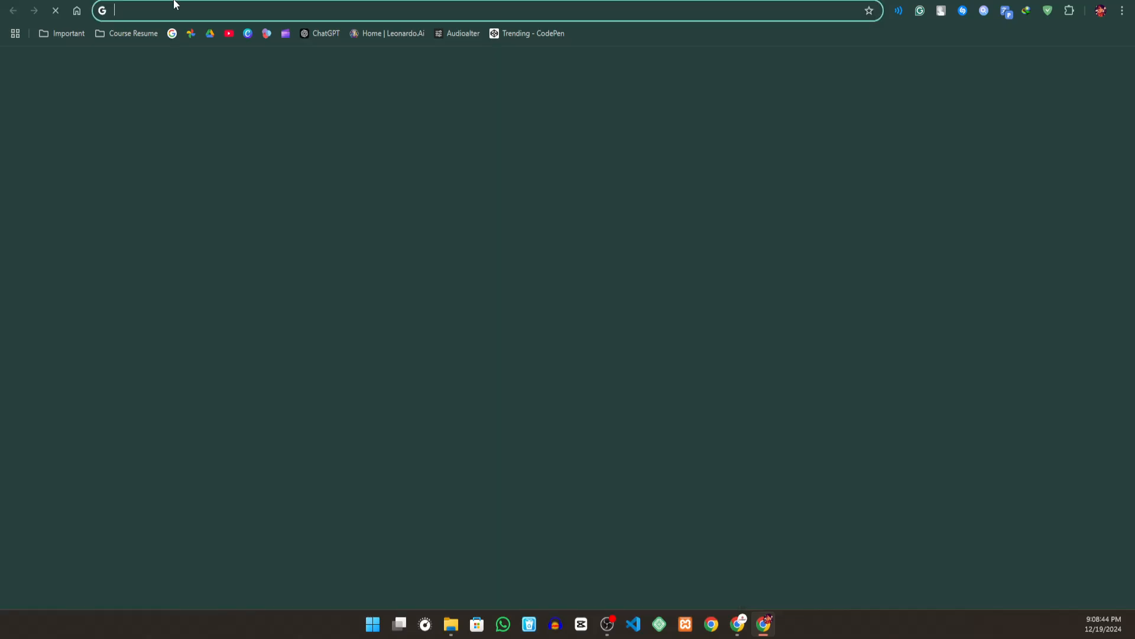
pyautogui.click(174, 5)
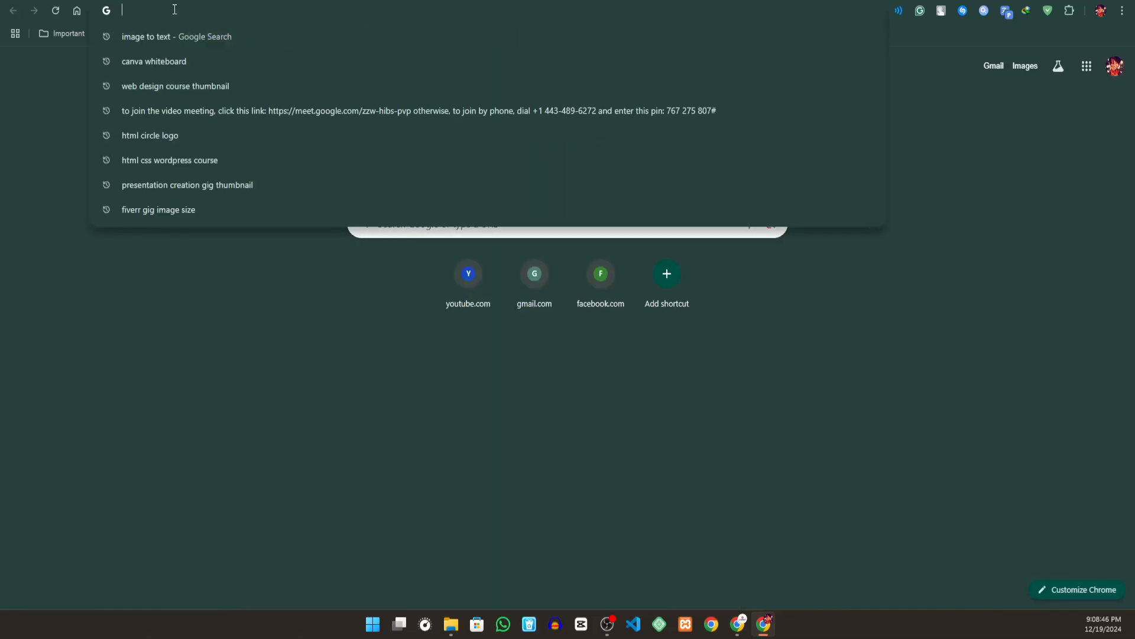
pyautogui.write('onl')
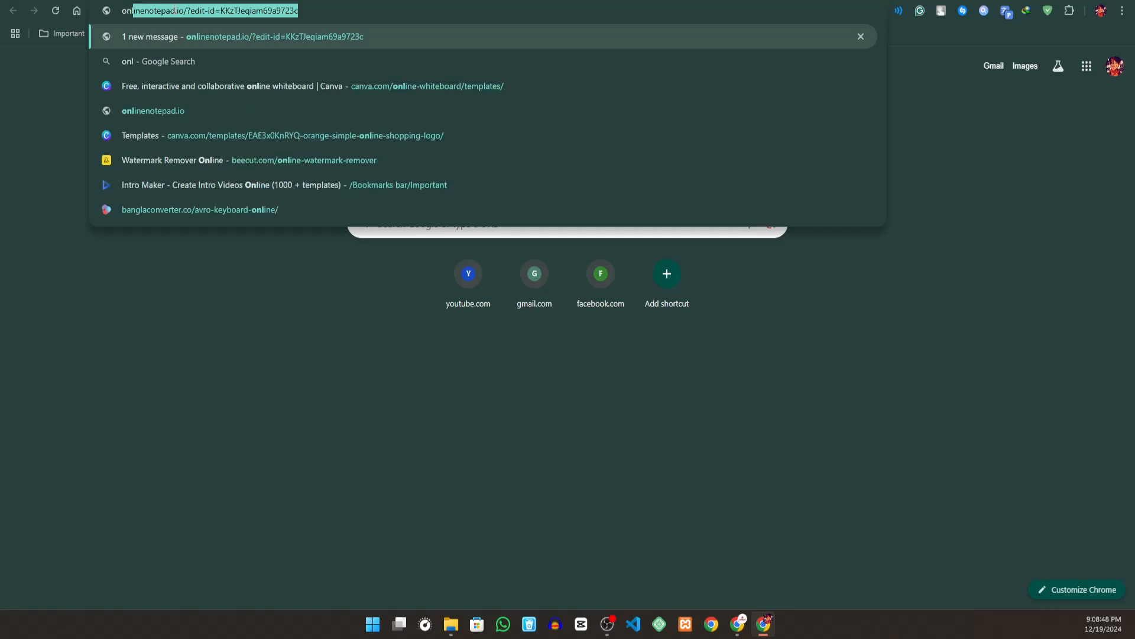
pyautogui.write('ine not')
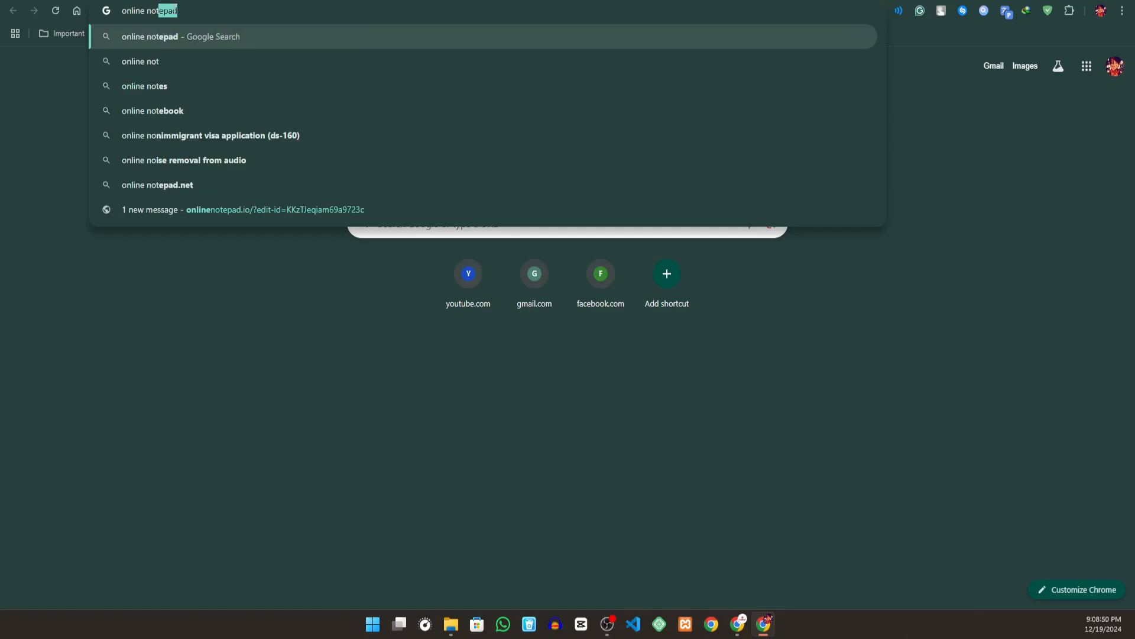
pyautogui.write('epad')
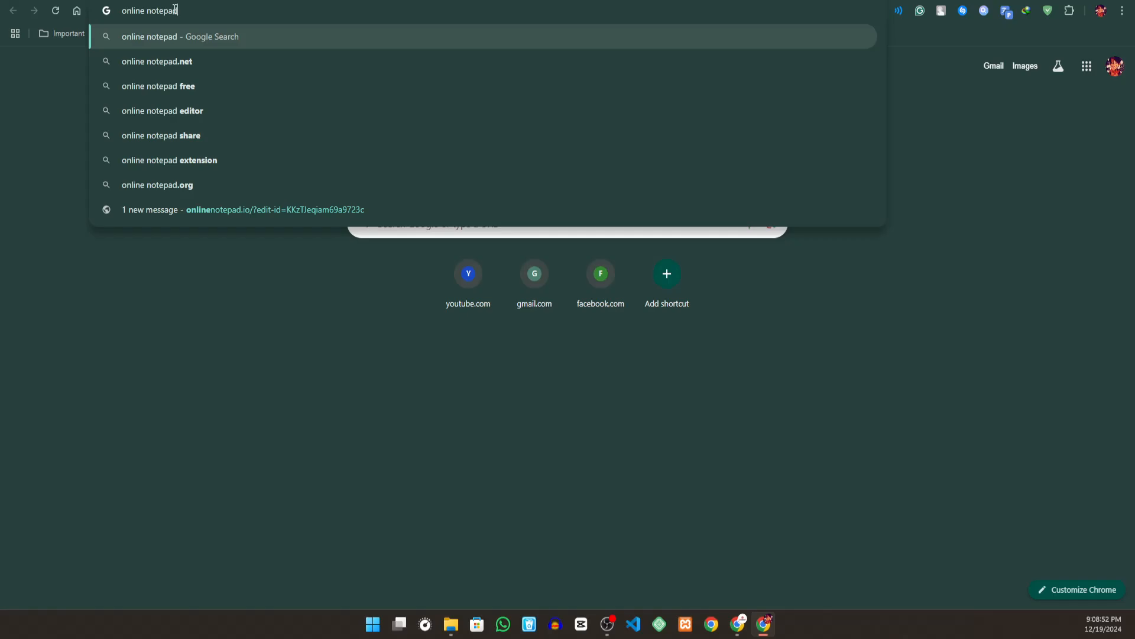
pyautogui.press('Return')
pyautogui.click(149, 208)
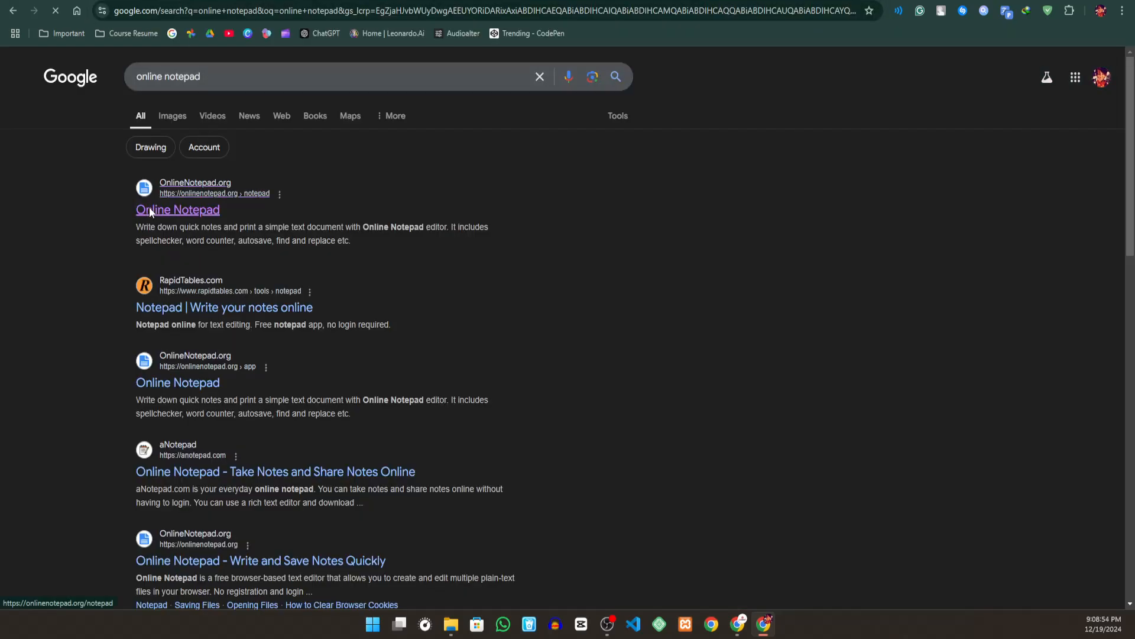
# - Look through the Online Notepad page, from the editor down to the Features section and back
pyautogui.scroll(-6, 485, 227)
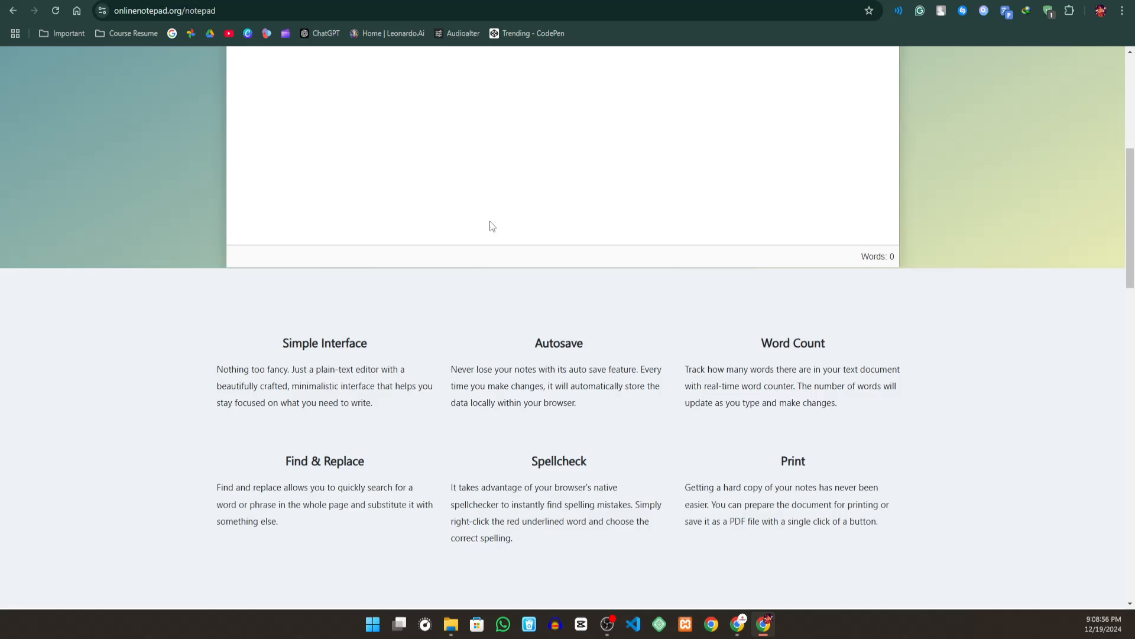
pyautogui.scroll(6, 490, 226)
pyautogui.scroll(-7, 593, 127)
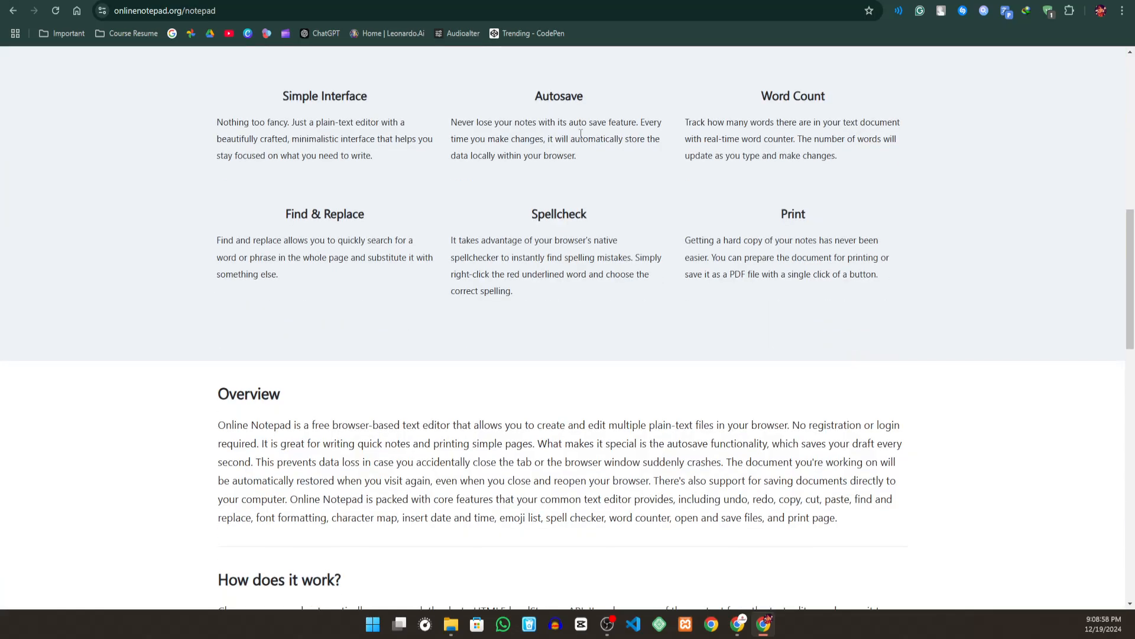
pyautogui.scroll(4, 572, 155)
pyautogui.scroll(-13, 571, 154)
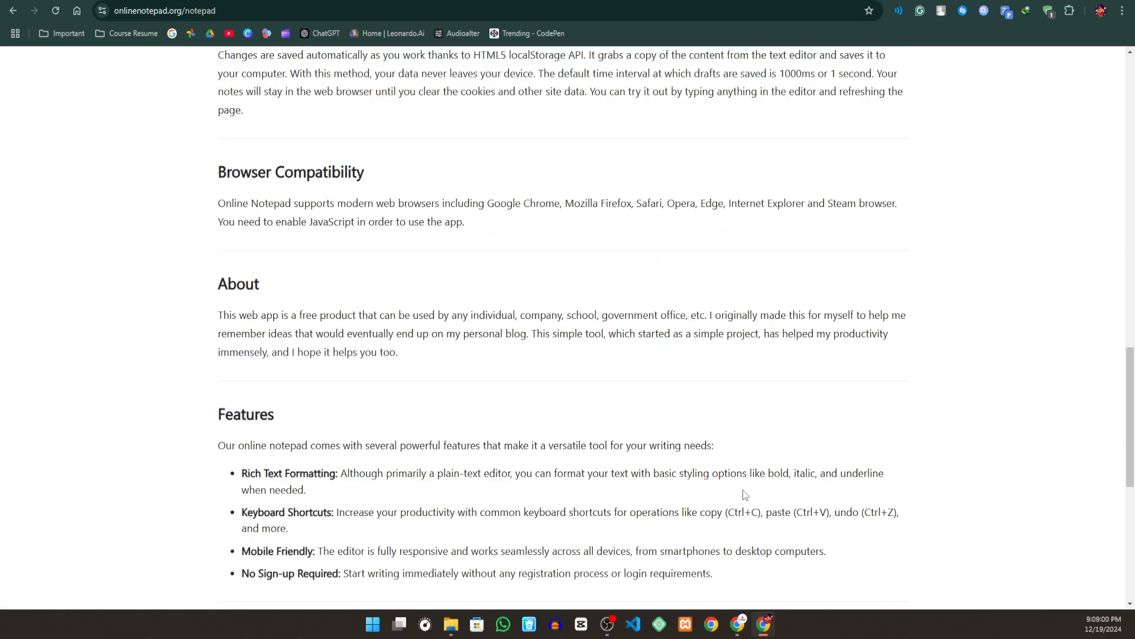
pyautogui.scroll(6, 447, 305)
pyautogui.scroll(10, 448, 304)
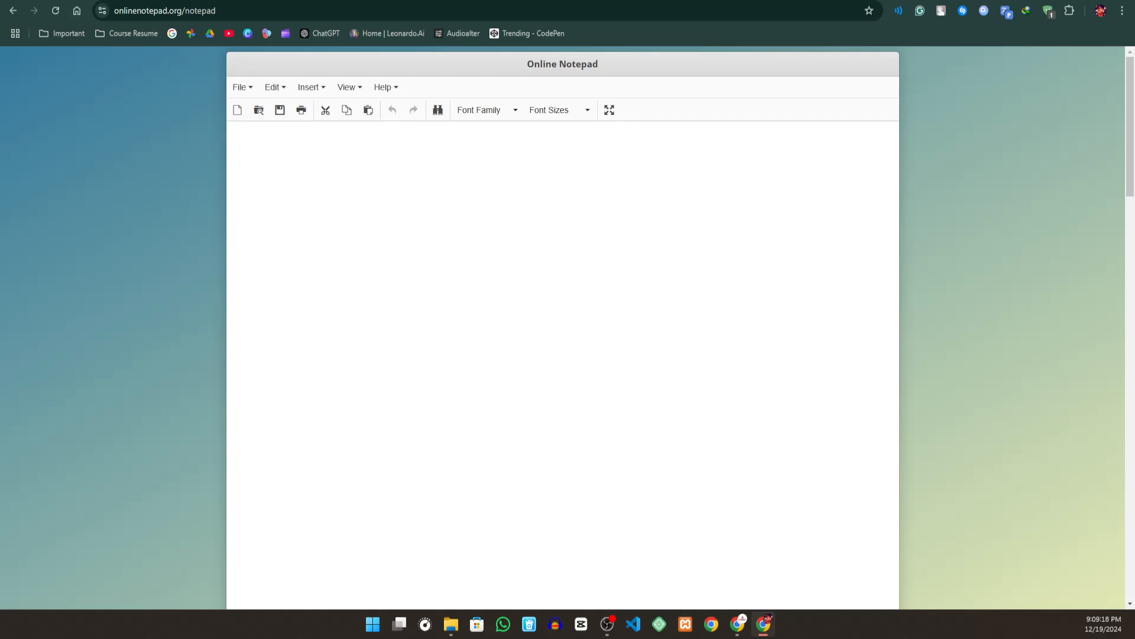
# - Return to the untitled Google Docs document and show its Add-ons and Apps Script options again
pyautogui.click(68, 2)
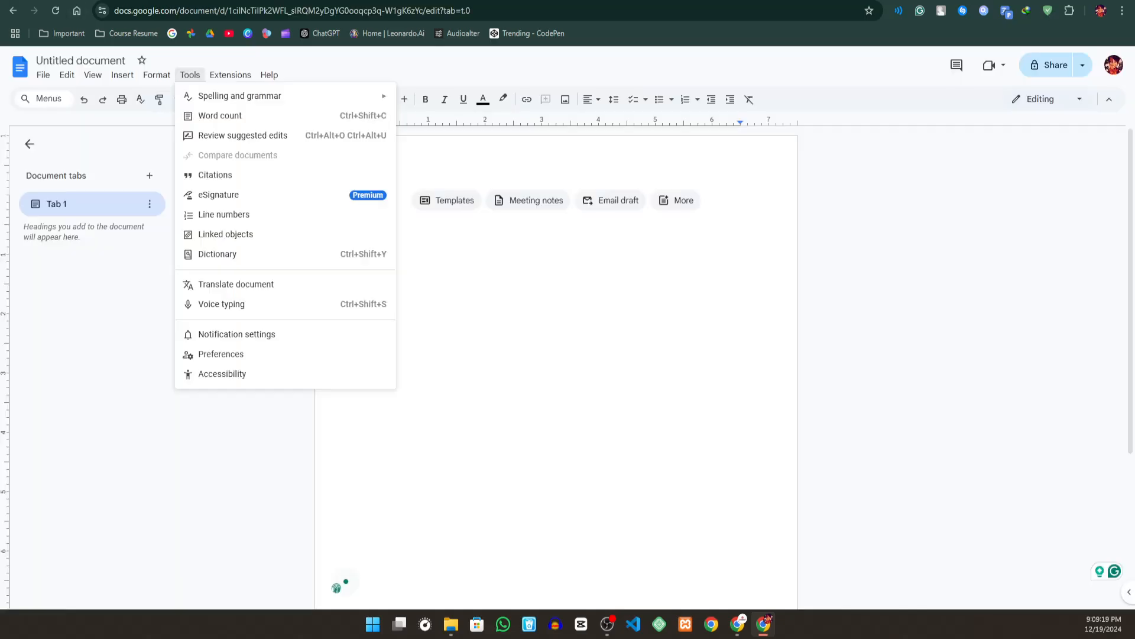
pyautogui.click(230, 75)
pyautogui.moveTo(312, 106)
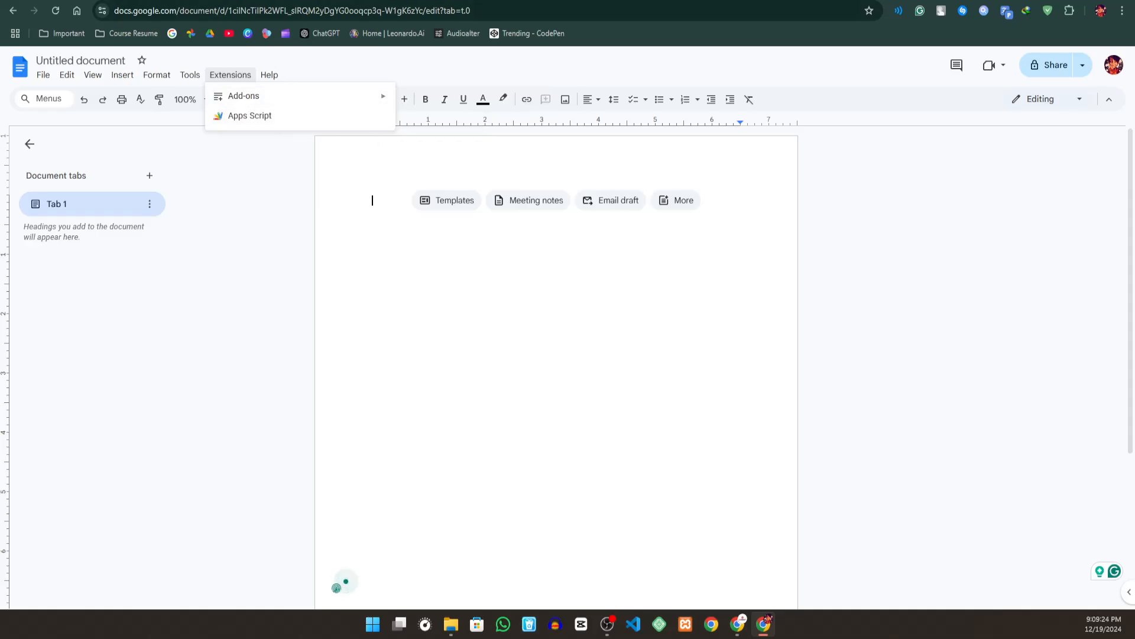
# - Compare the Online Notepad editor with the blank Google Docs document, ending on the Docs document
pyautogui.click(201, 1)
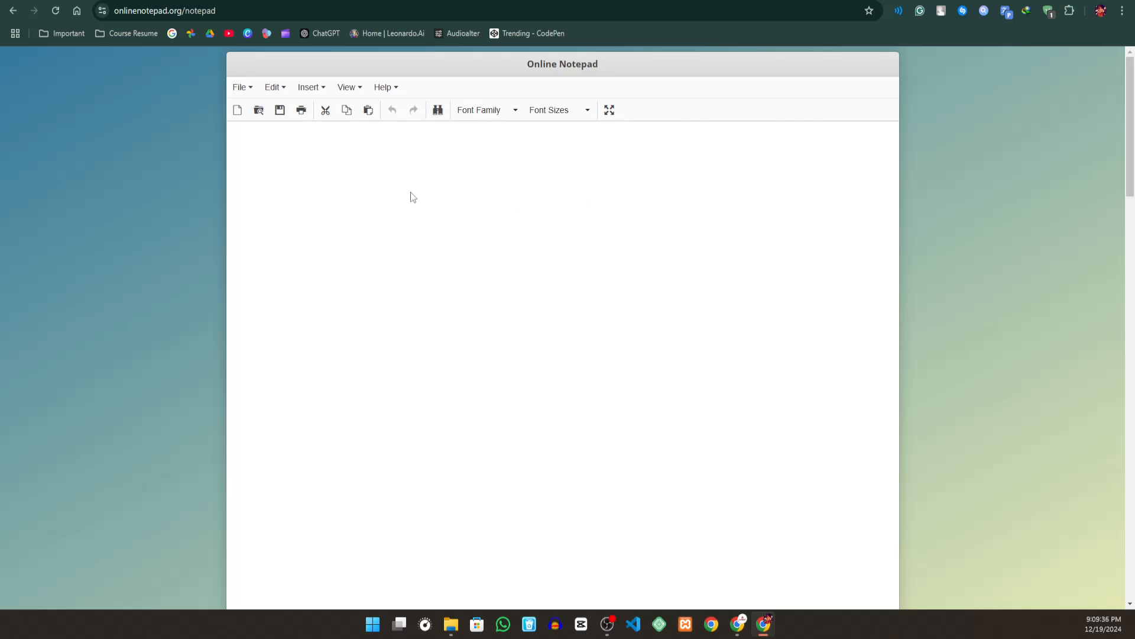
pyautogui.hotkey('ctrl', 'Tab')
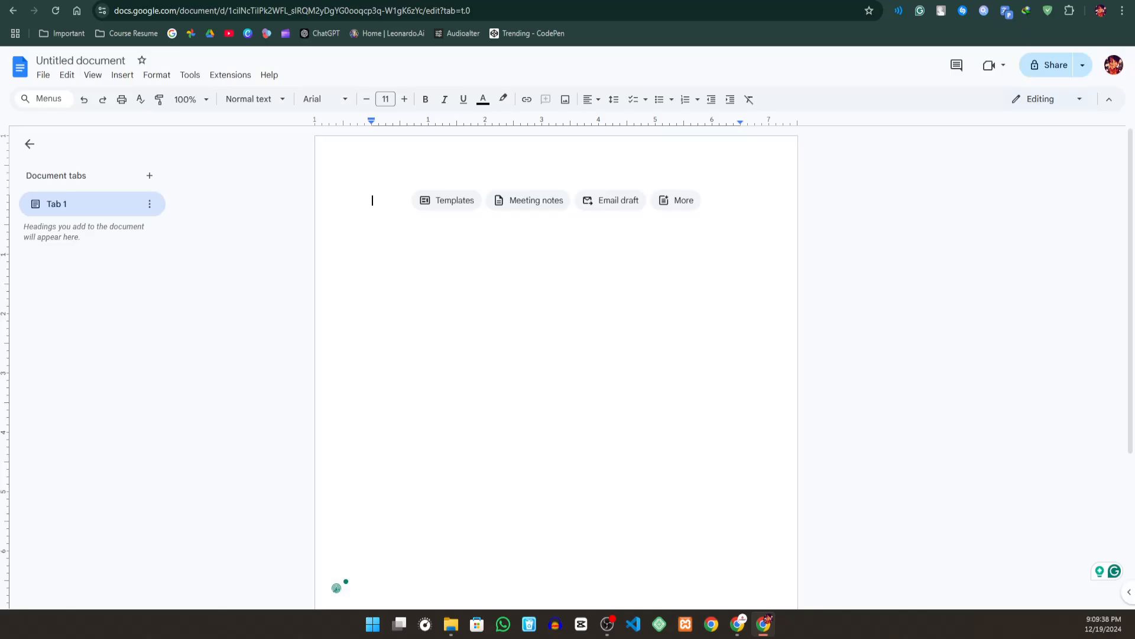
pyautogui.hotkey('ctrl', 'shift', 'Tab')
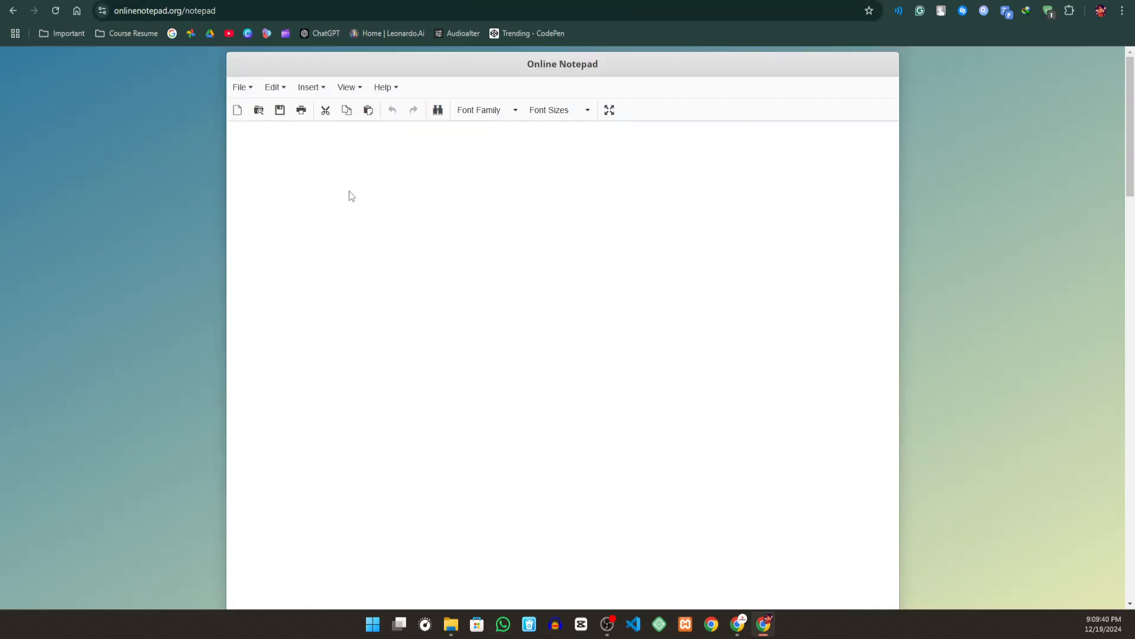
pyautogui.hotkey('ctrl', 'Tab')
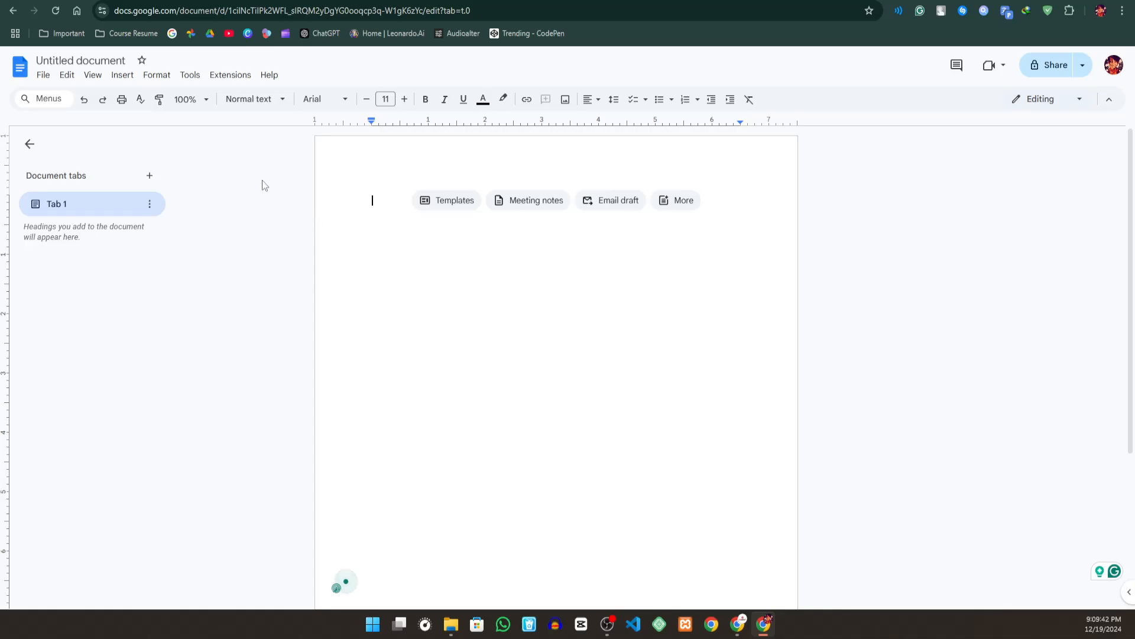
pyautogui.hotkey('ctrl', 'shift', 'Tab')
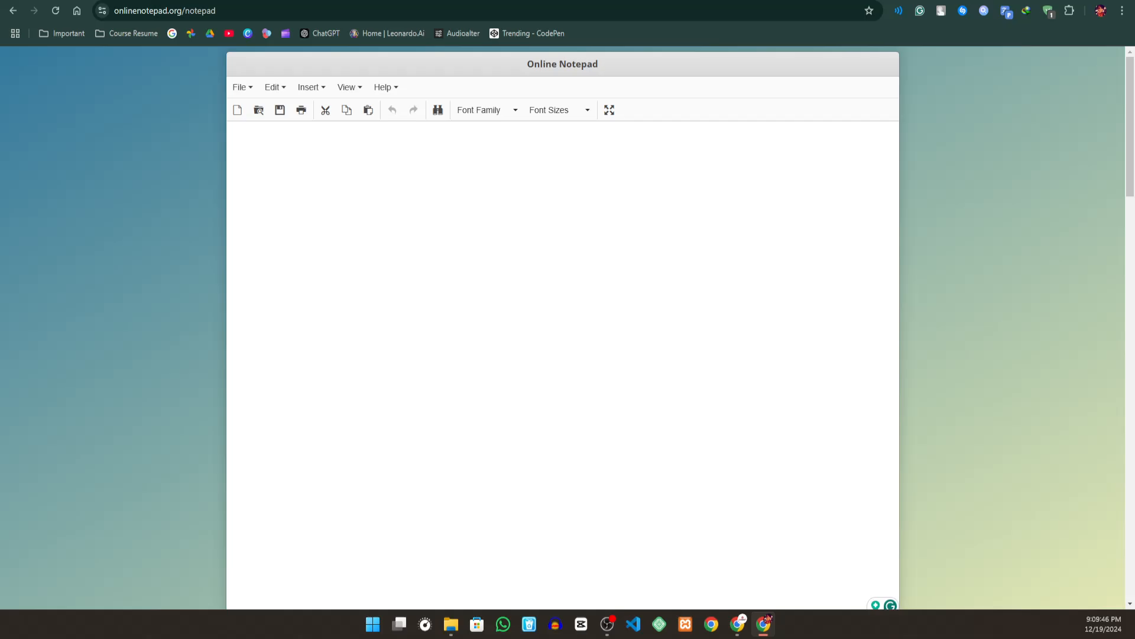
pyautogui.hotkey('ctrl', 'Tab')
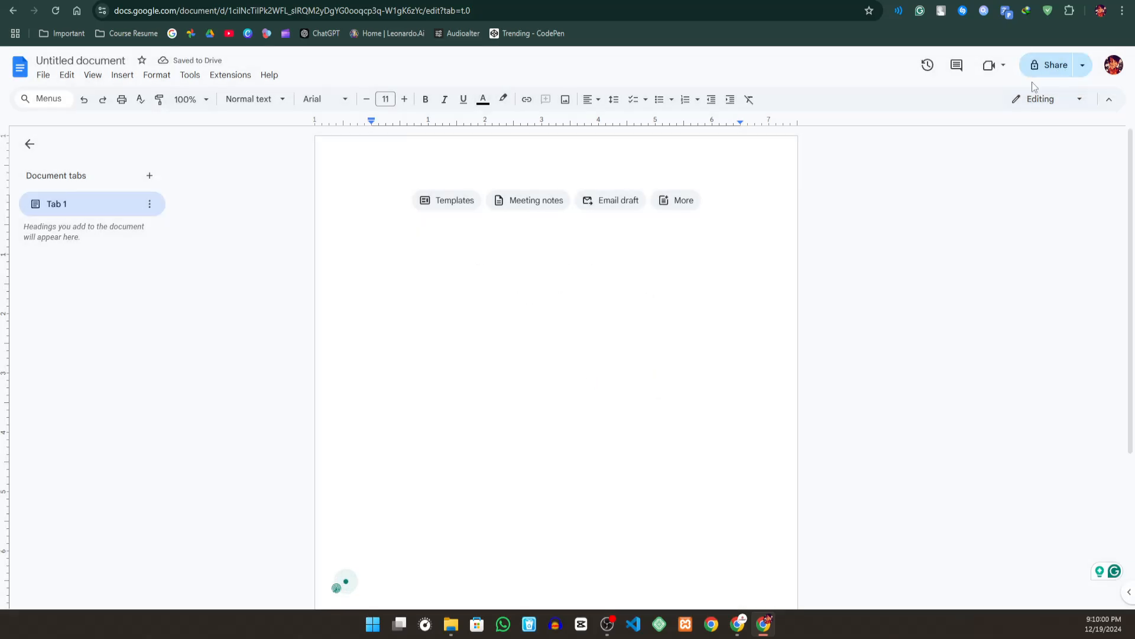
# - Start sharing the untitled document and save it under the name "Test"
pyautogui.click(1050, 66)
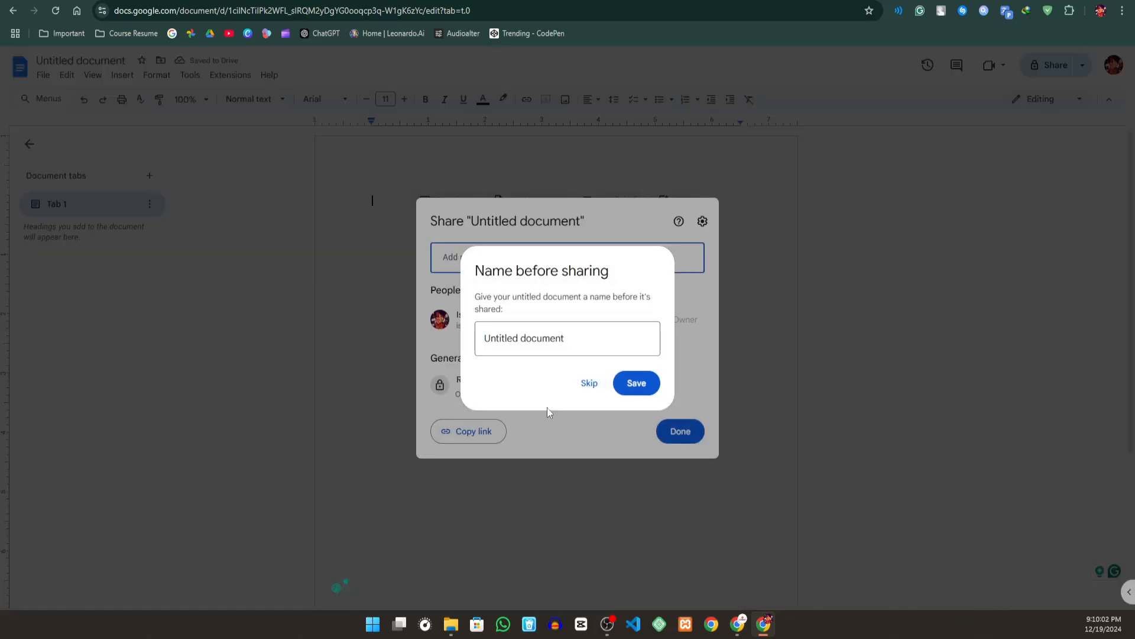
pyautogui.click(537, 338)
pyautogui.write('est')
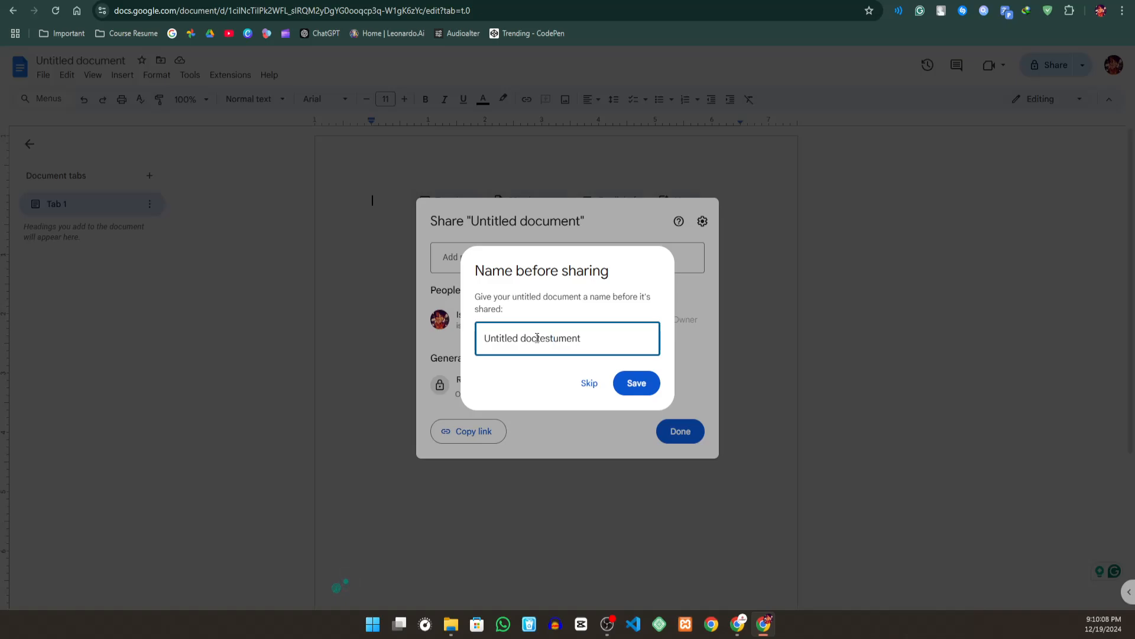
pyautogui.hotkey('ctrl', 'a')
pyautogui.press('BackSpace')
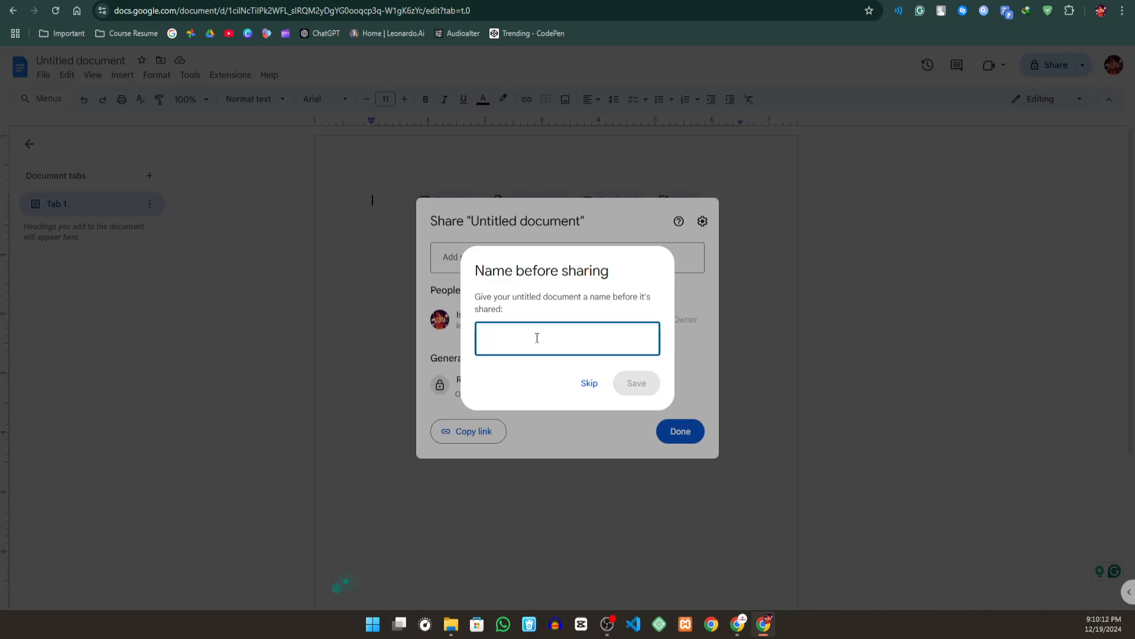
pyautogui.write('Test')
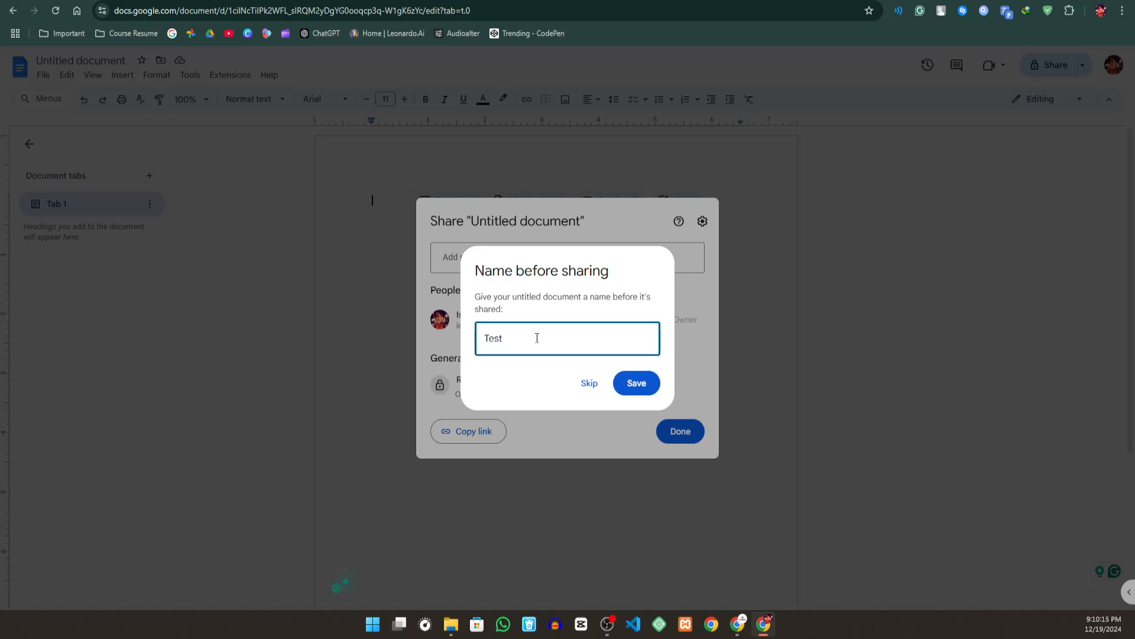
pyautogui.click(634, 385)
# - Set the Test document's general access to "Anyone with the link" and copy its link
pyautogui.click(478, 380)
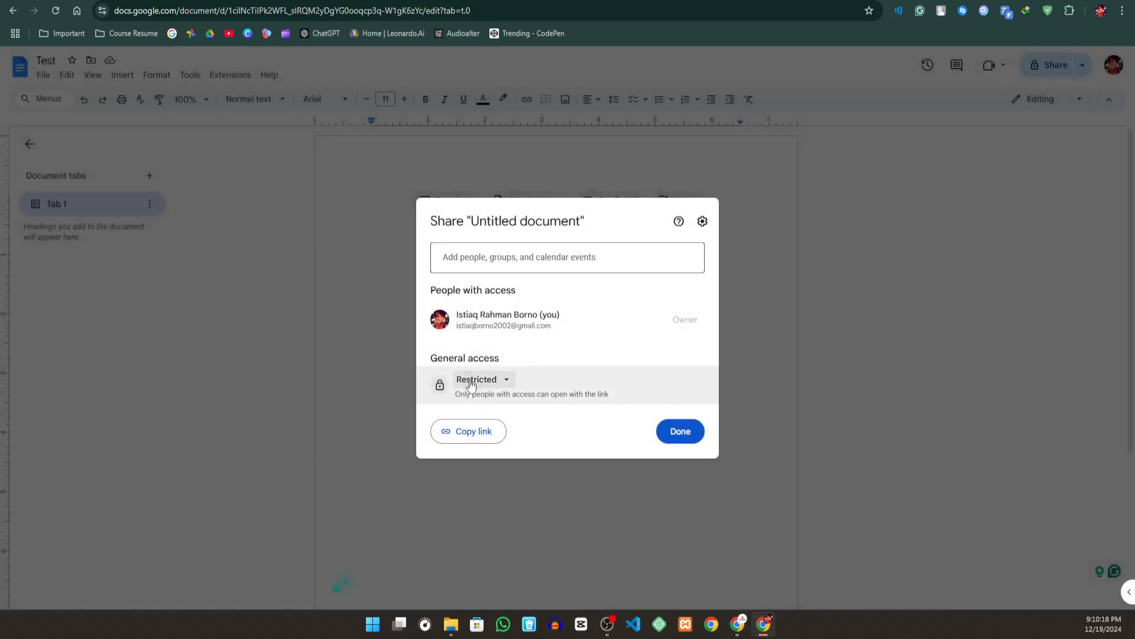
pyautogui.click(521, 443)
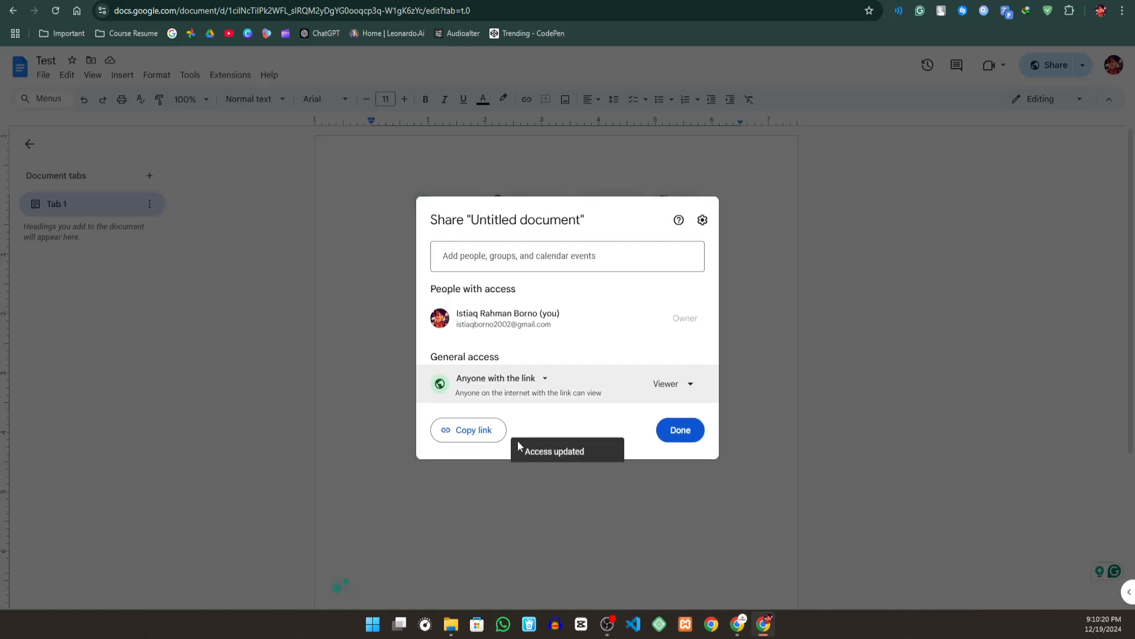
pyautogui.click(457, 438)
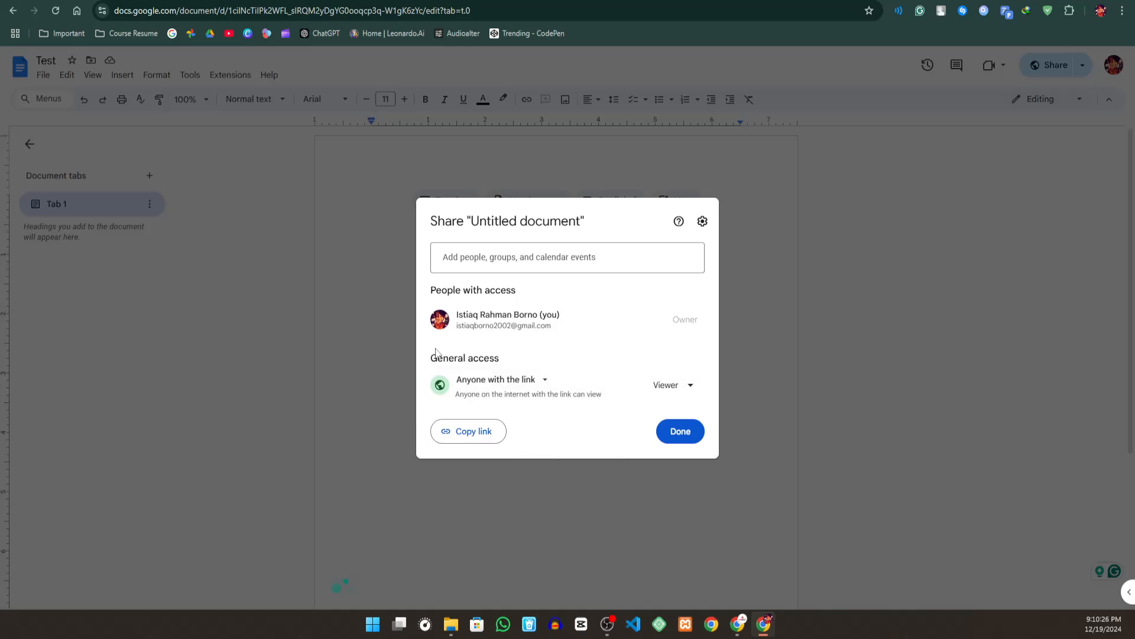
# - Set the link role of the Test document to Editor, copy its sharing link and close the sharing settings
pyautogui.click(678, 394)
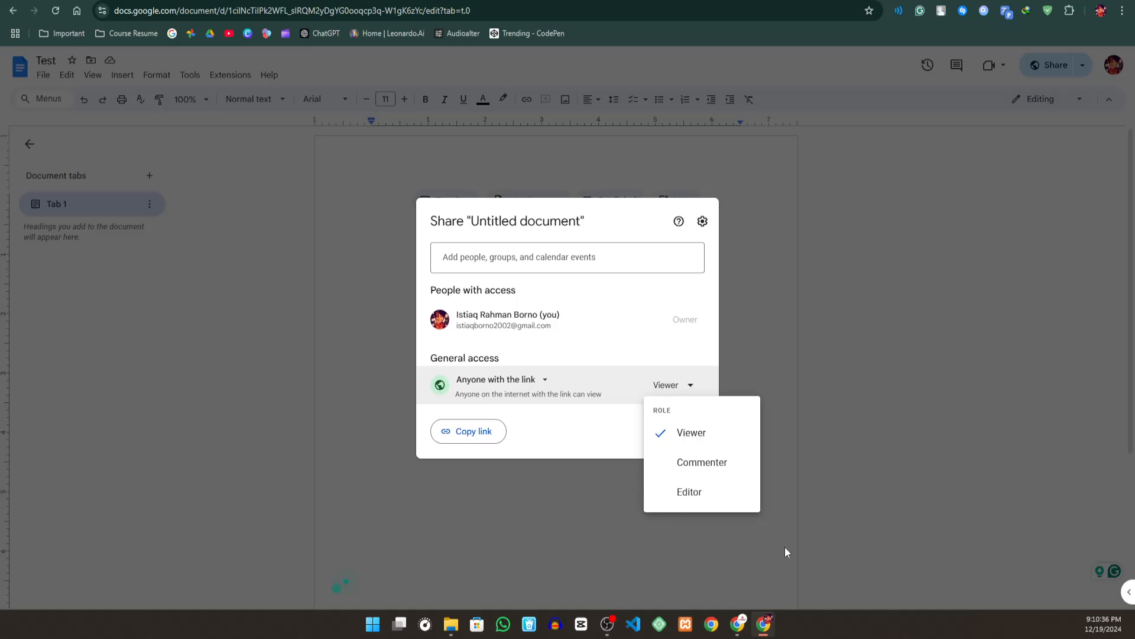
pyautogui.click(687, 492)
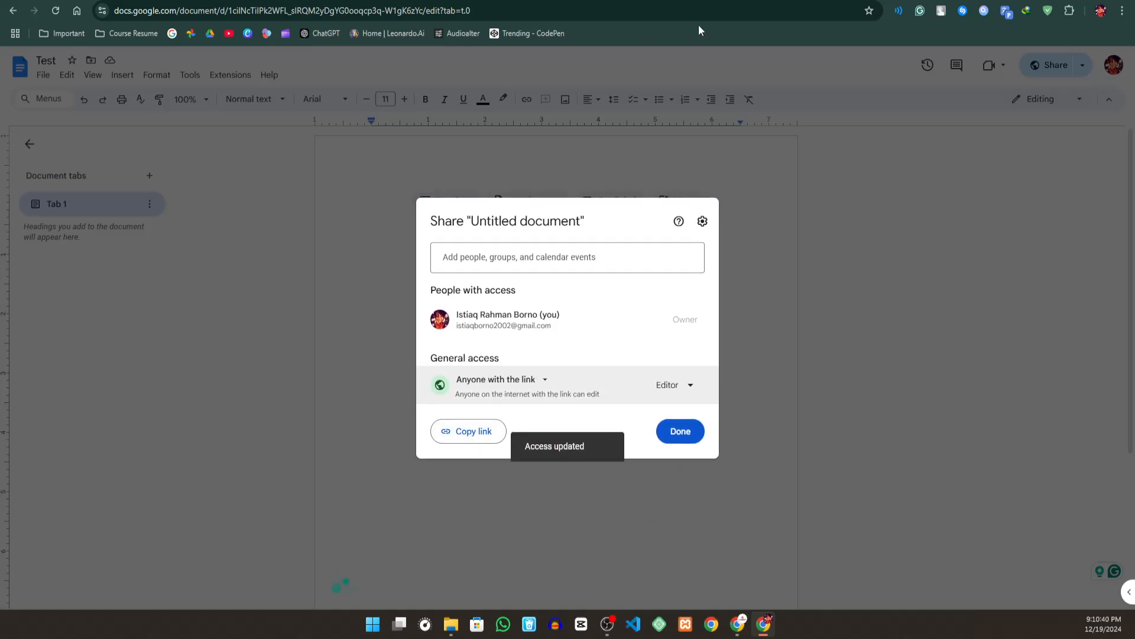
pyautogui.click(486, 429)
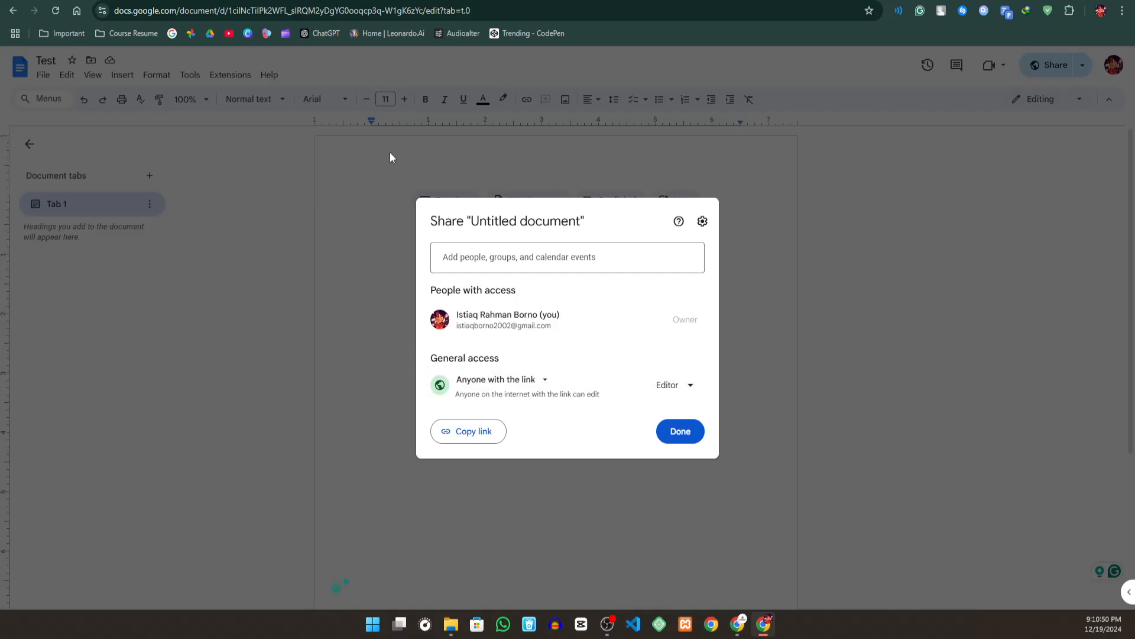
pyautogui.click(386, 168)
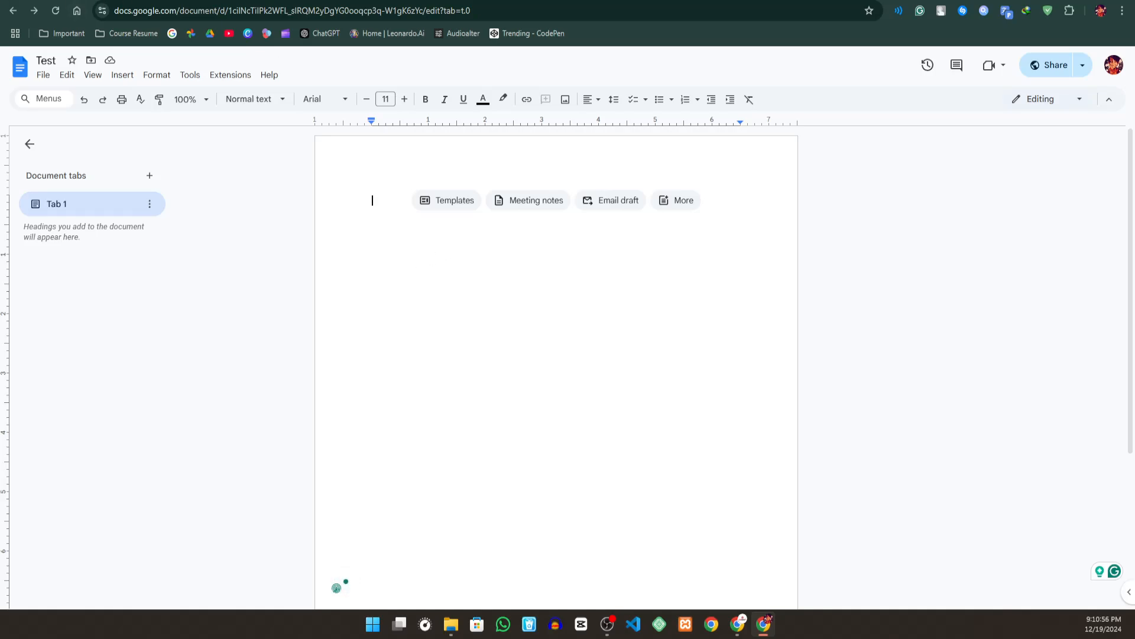
# - Open the Google Docs home page in a new browser tab and create a document from the Serif Resume template
pyautogui.hotkey('ctrl', 't')
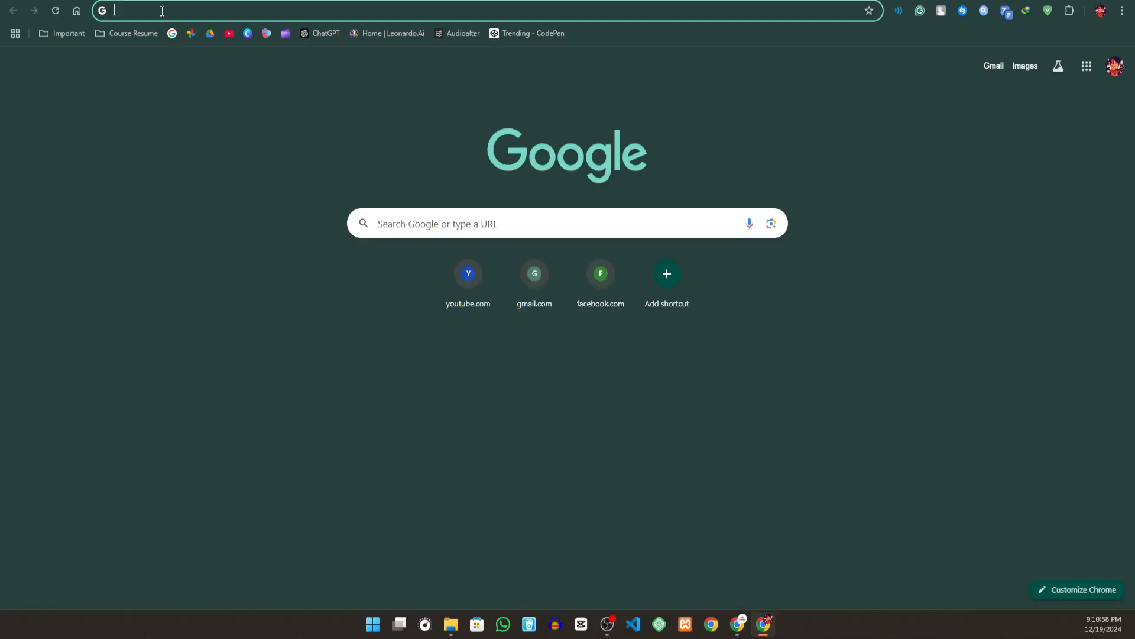
pyautogui.hotkey('ctrl', 'w')
pyautogui.hotkey('ctrl', 't')
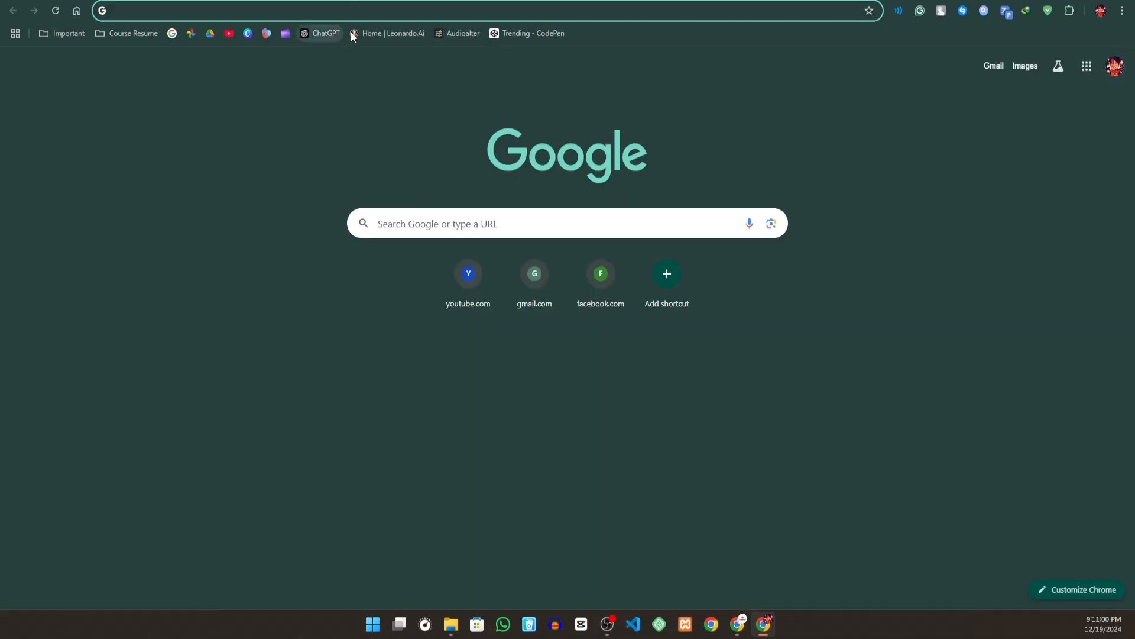
pyautogui.click(1086, 66)
pyautogui.scroll(-5, 1041, 296)
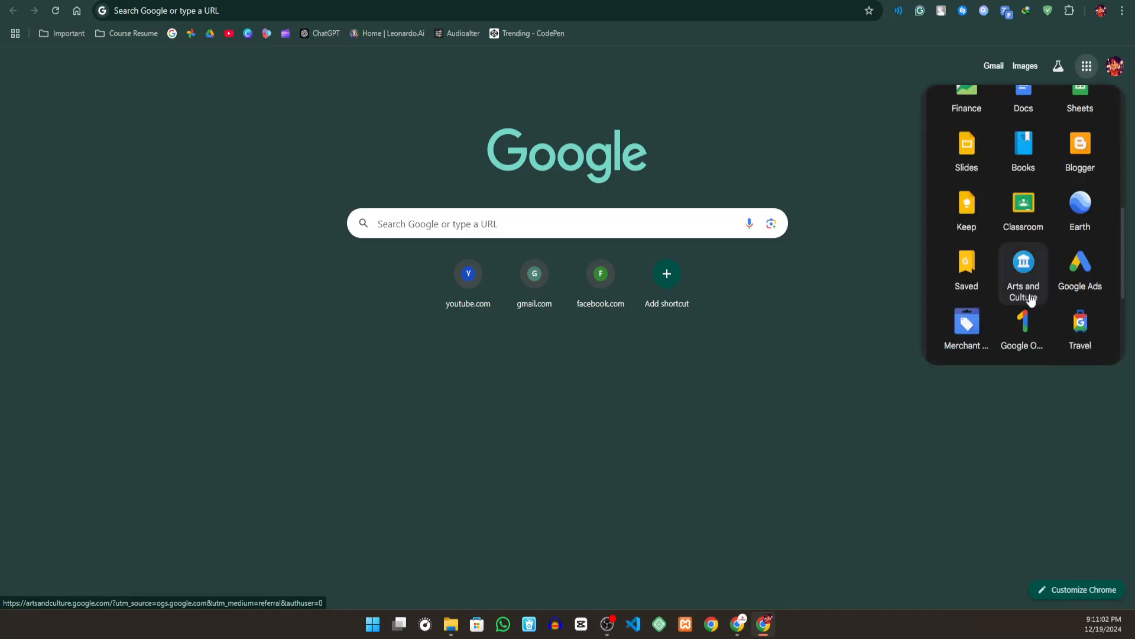
pyautogui.scroll(2, 1013, 254)
pyautogui.click(1020, 225)
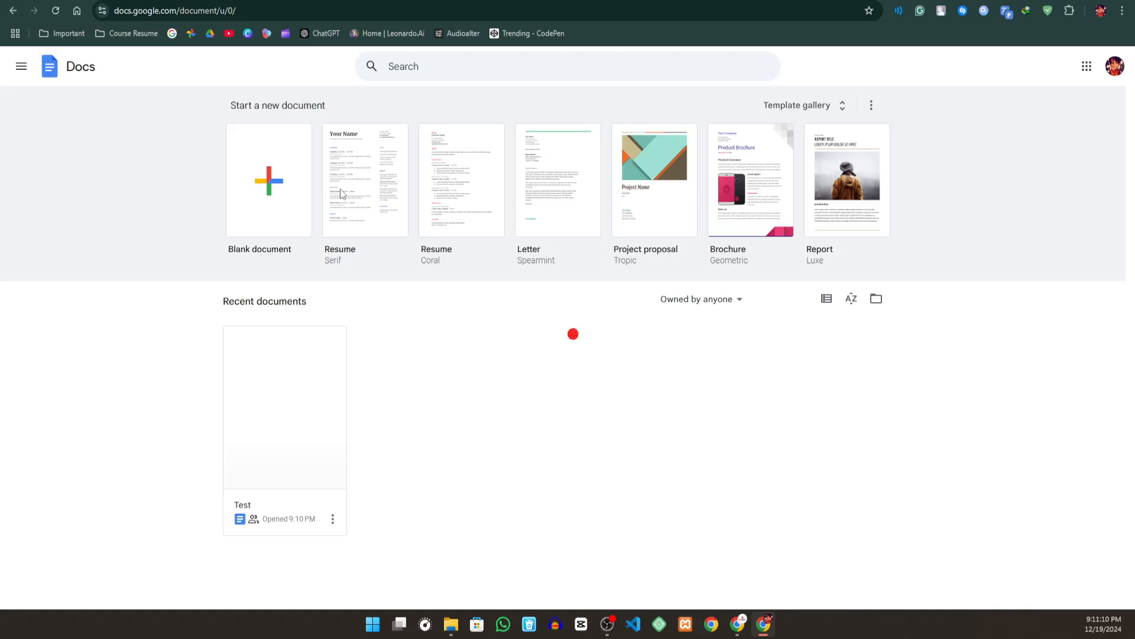
pyautogui.click(340, 192)
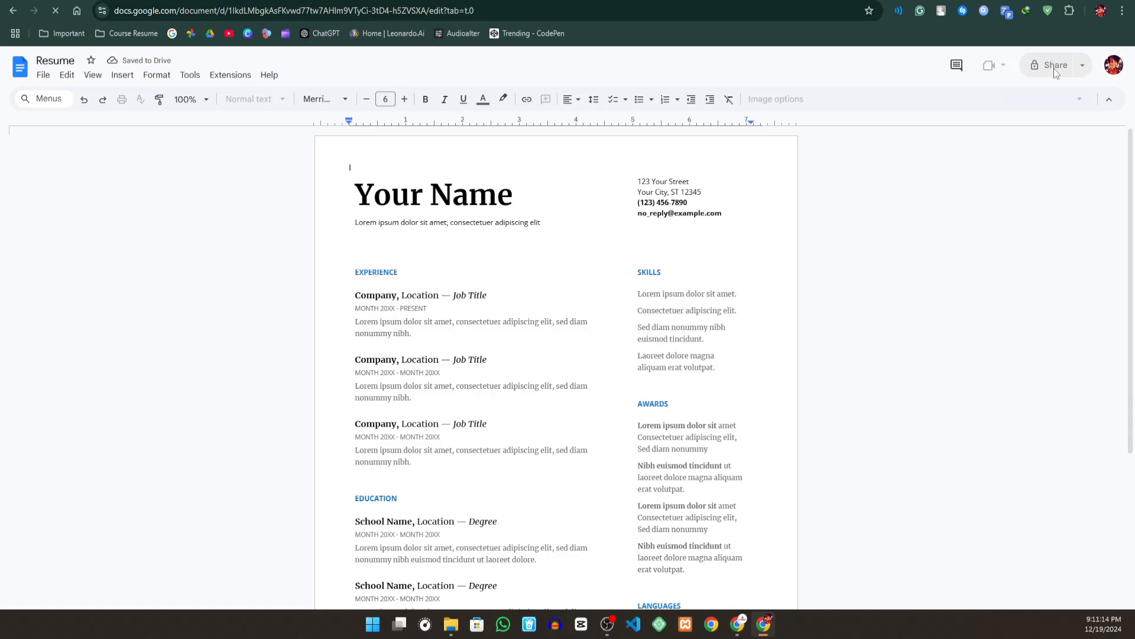
# - Share the Resume document with anyone with the link as Editor, copy its link and finish sharing
pyautogui.click(1054, 69)
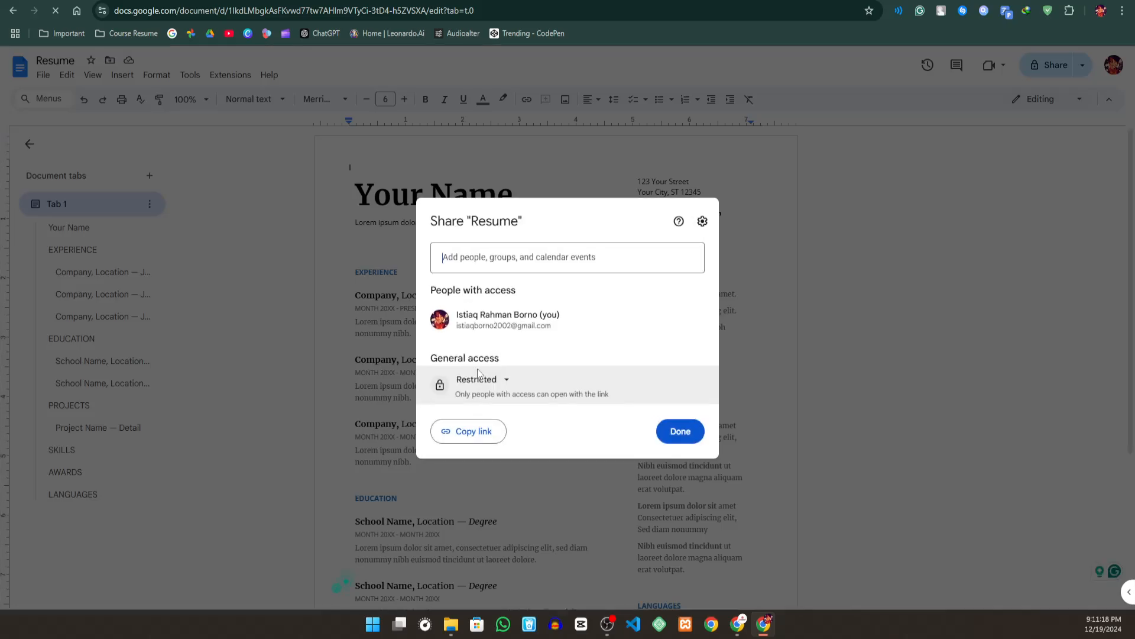
pyautogui.click(485, 380)
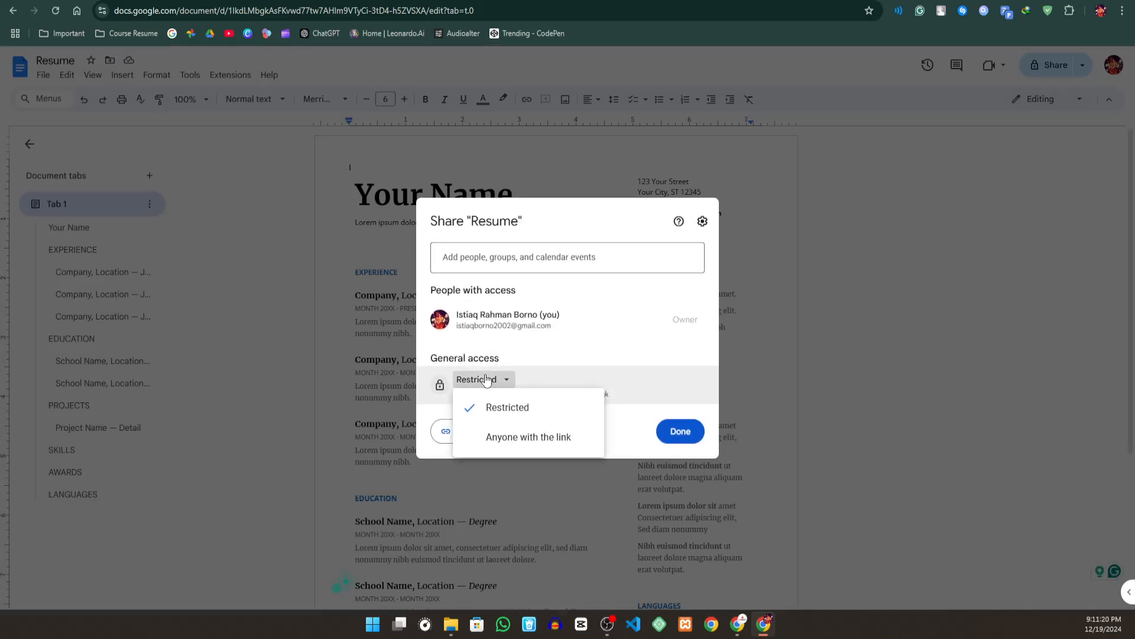
pyautogui.click(495, 435)
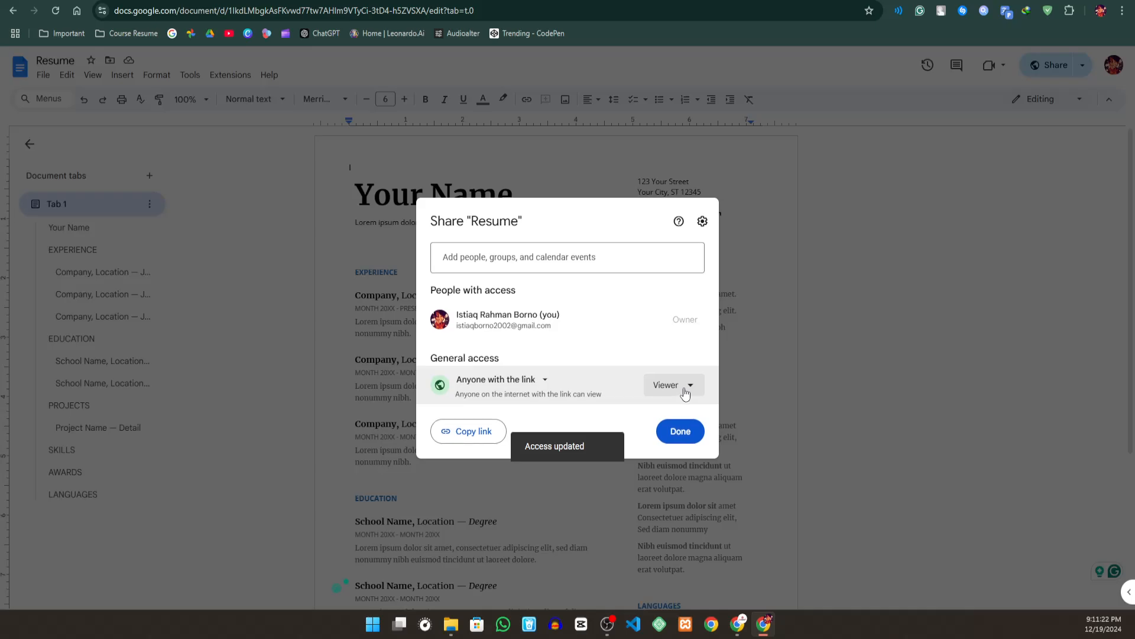
pyautogui.click(683, 386)
pyautogui.click(694, 489)
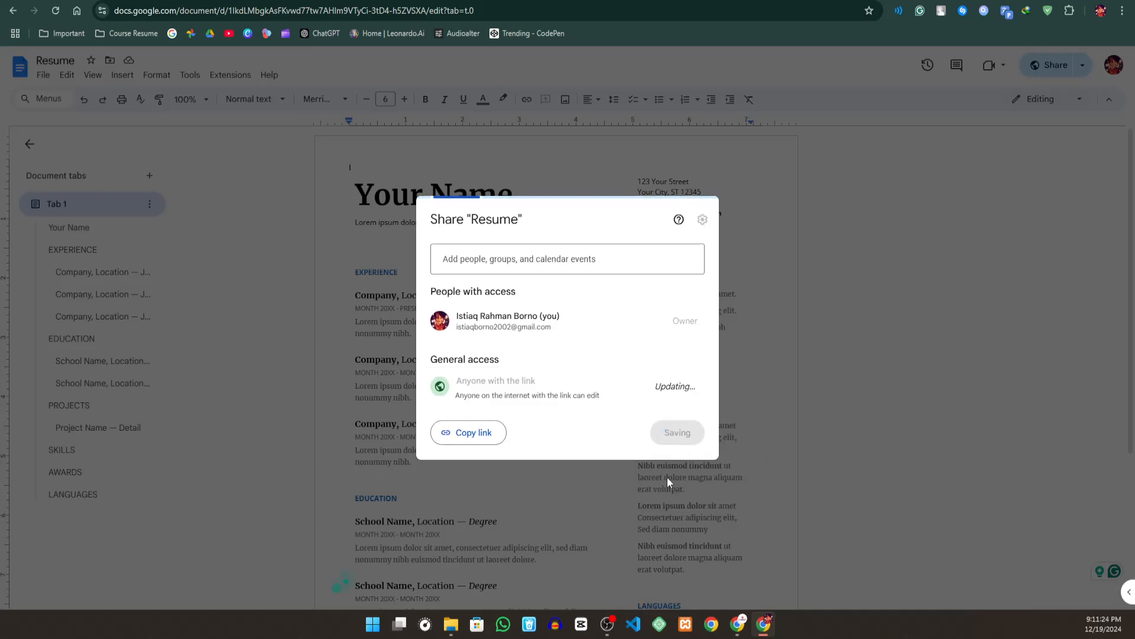
pyautogui.click(473, 432)
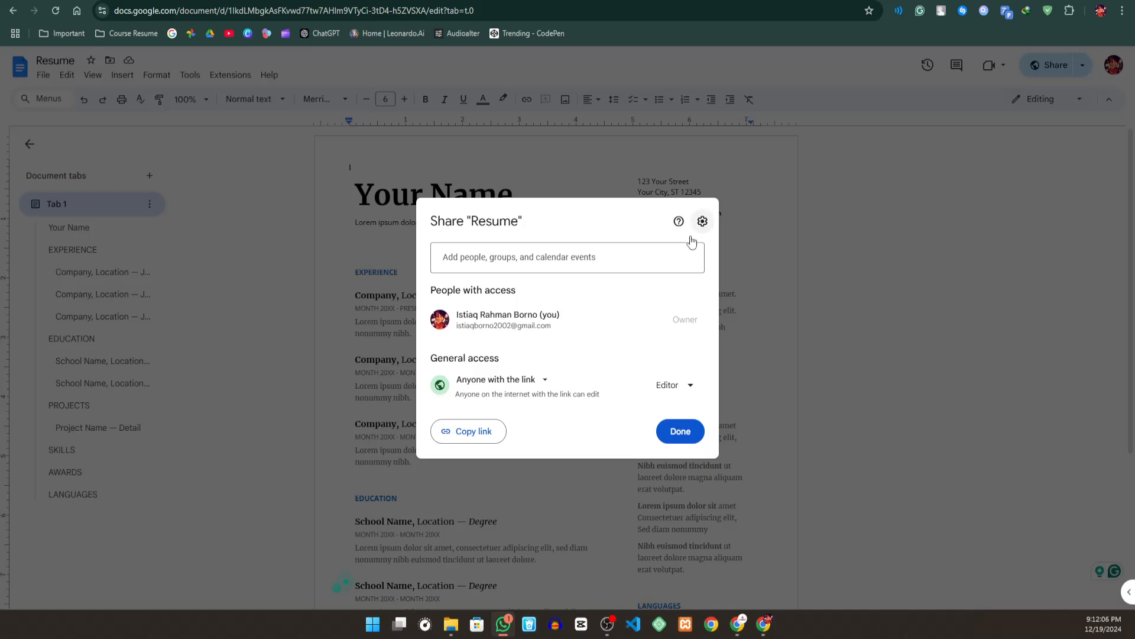
pyautogui.click(681, 431)
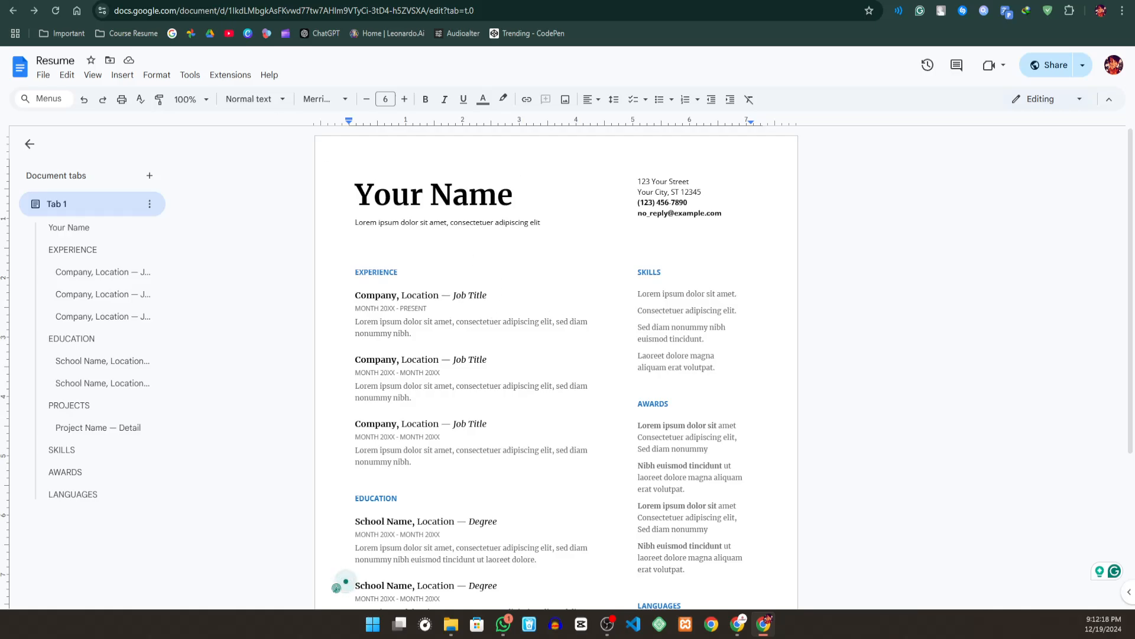
# - Revisit the Online Notepad and the Test document, and search Google for "google docs" in a new browser tab
pyautogui.click(396, 2)
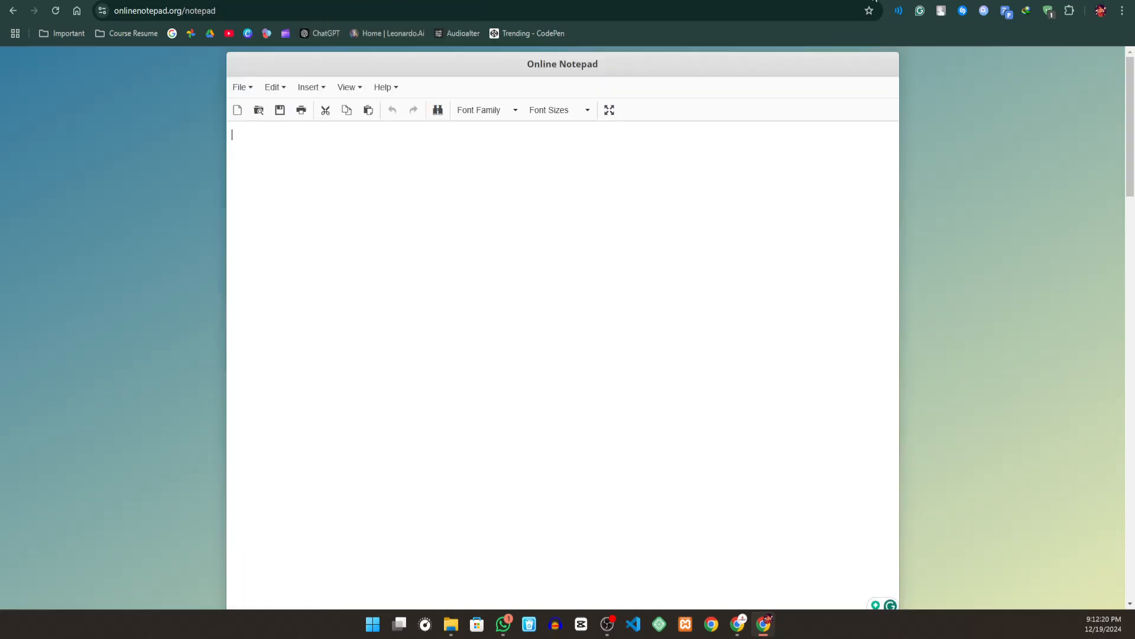
pyautogui.click(154, 1)
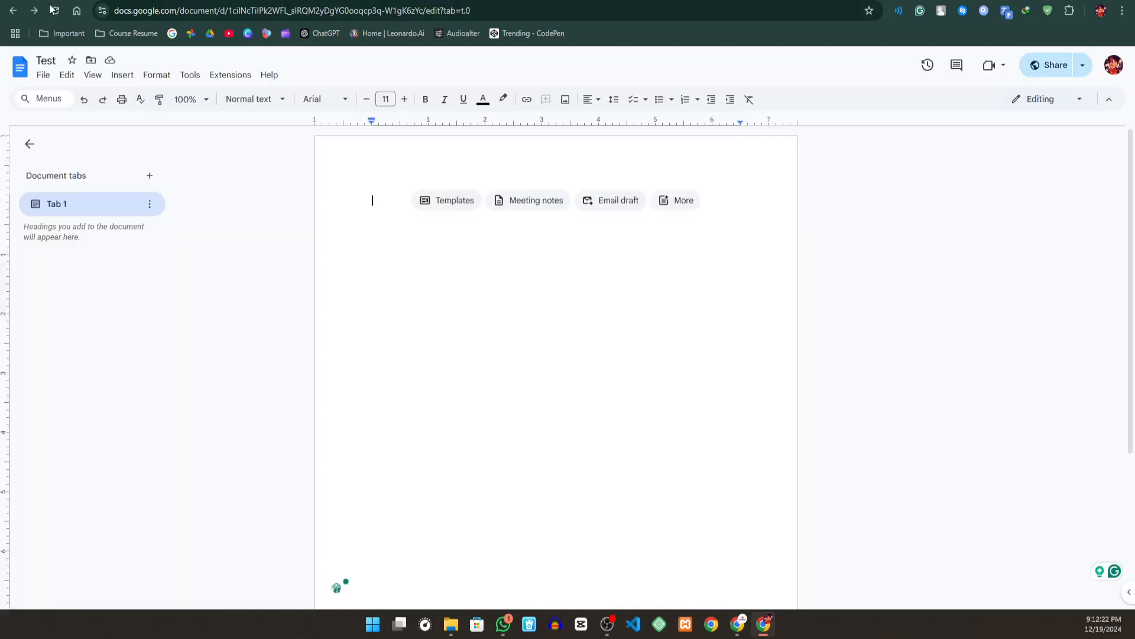
pyautogui.hotkey('ctrl', 't')
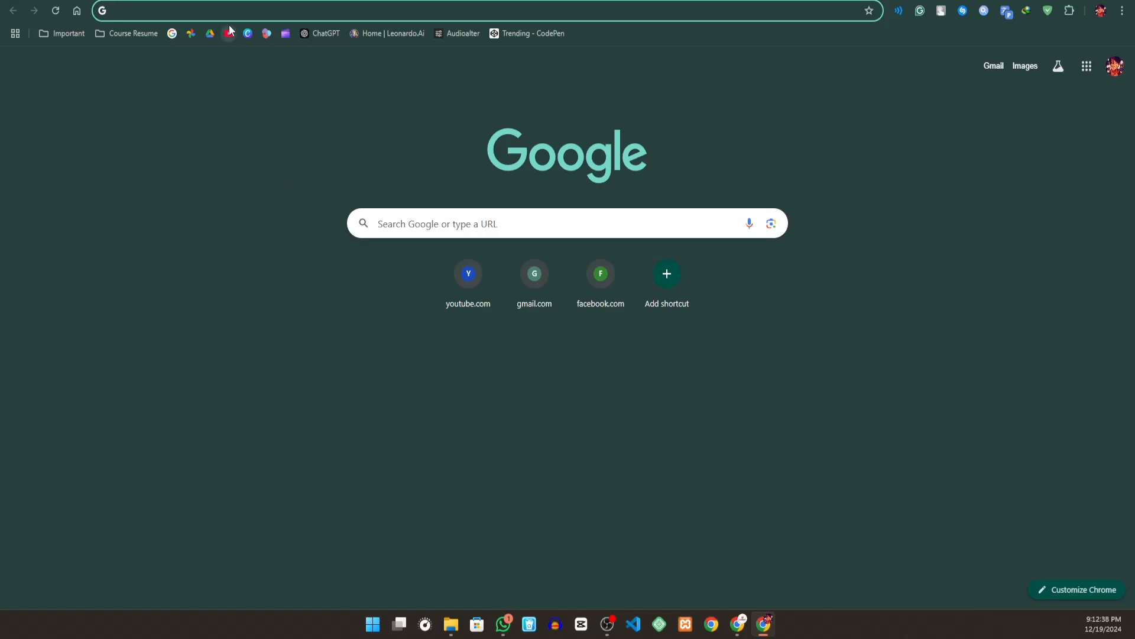
pyautogui.write('googl')
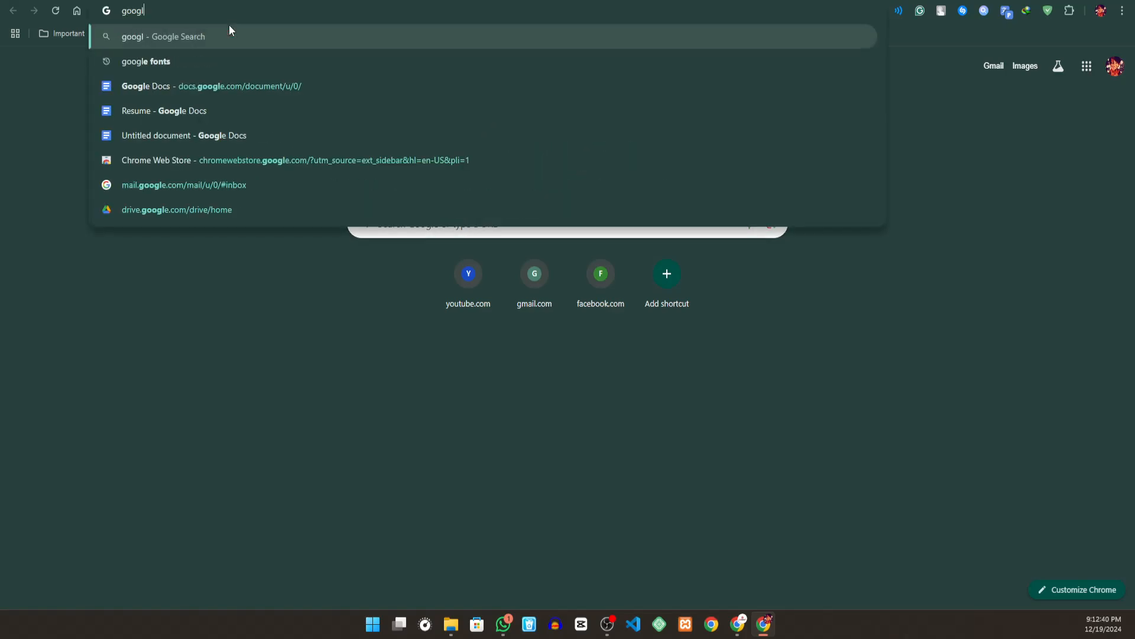
pyautogui.write('e docs')
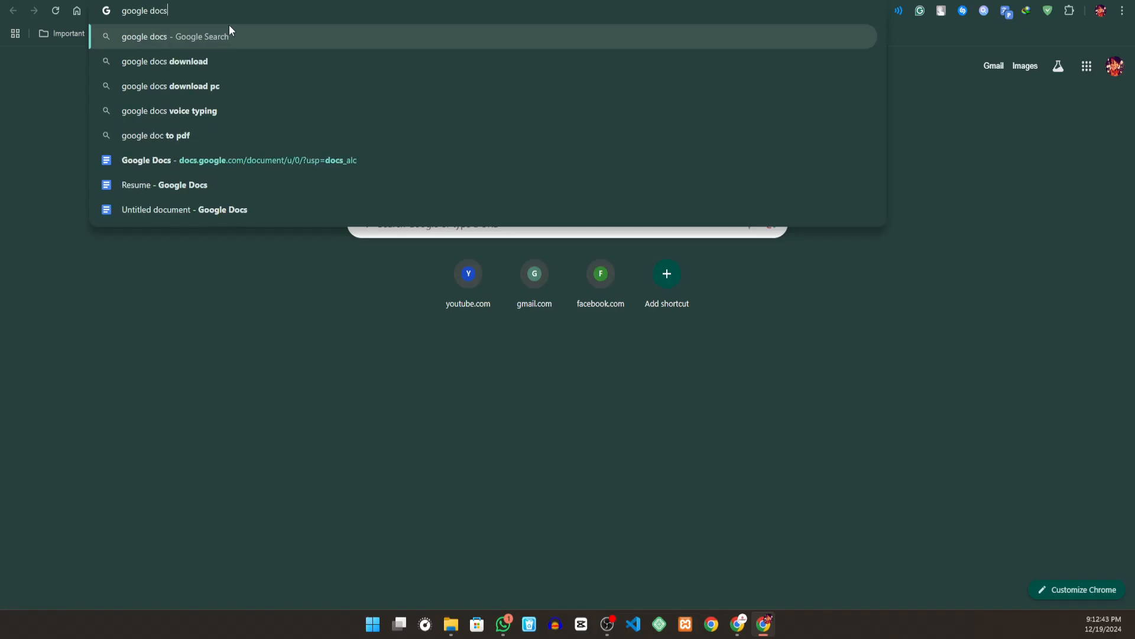
pyautogui.press('Return')
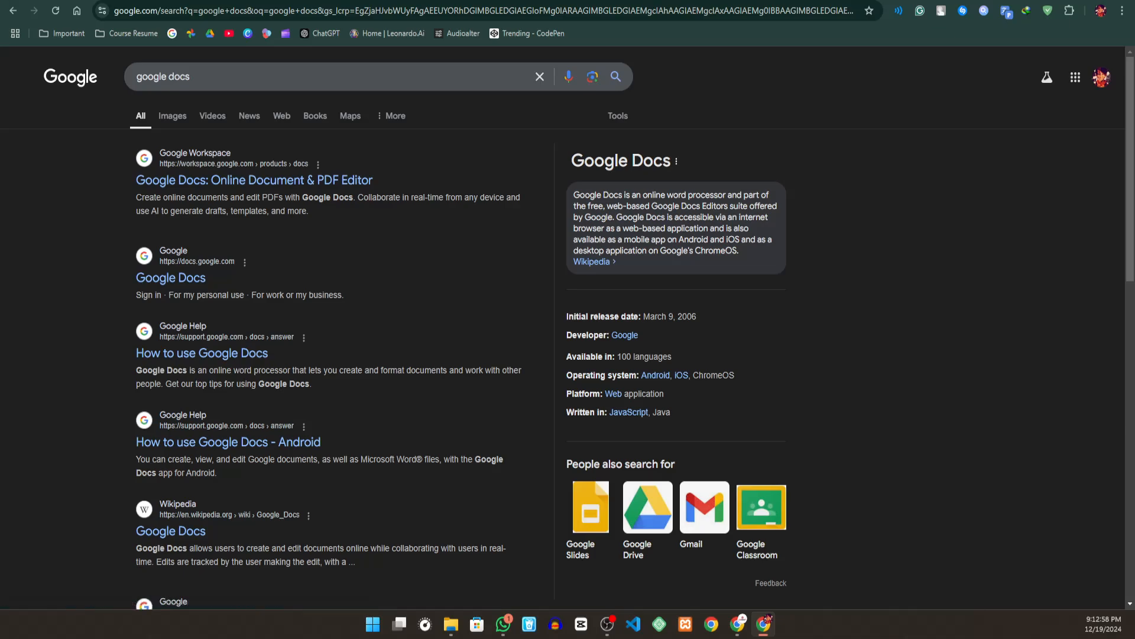
# - Switch to Google Sheets from the Google apps and create a blank spreadsheet
pyautogui.click(1075, 83)
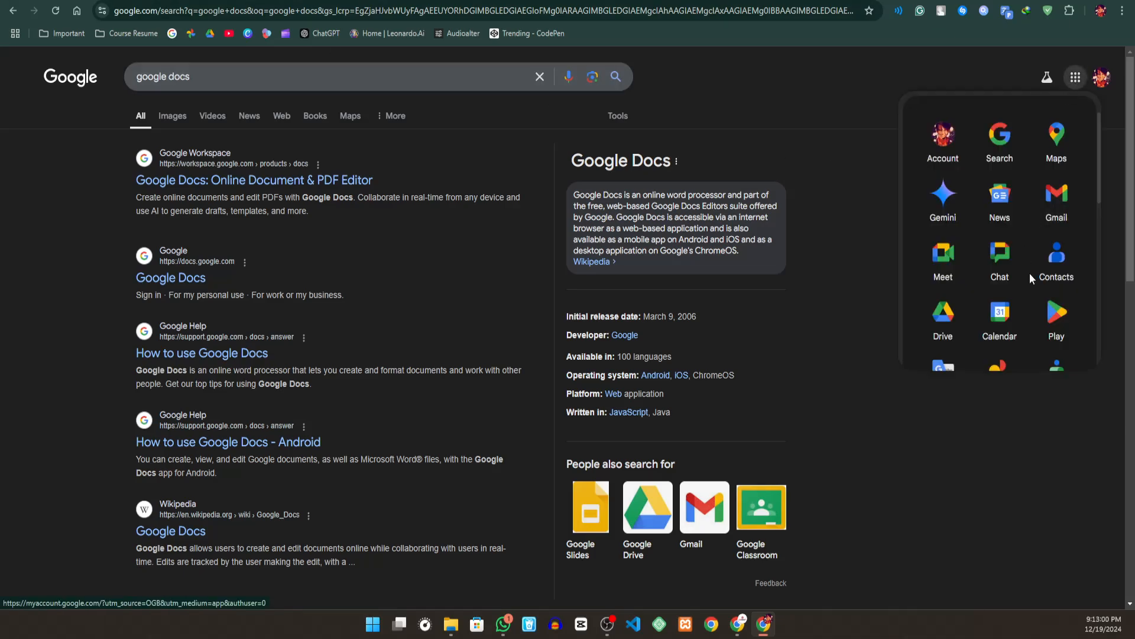
pyautogui.scroll(-3, 1030, 272)
pyautogui.click(1063, 222)
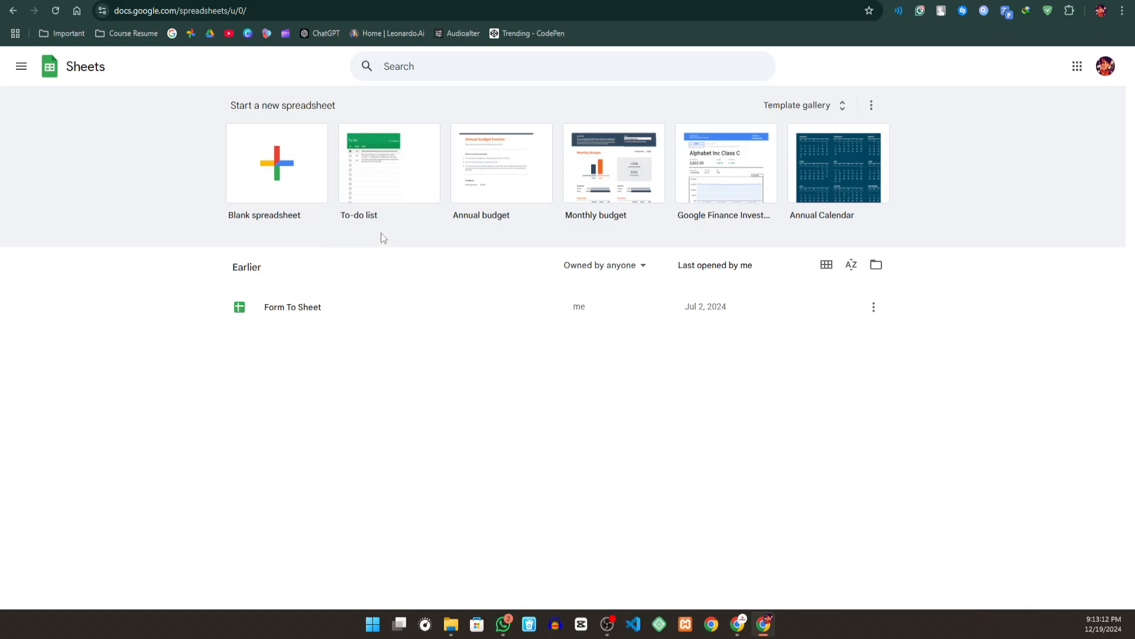
pyautogui.click(303, 192)
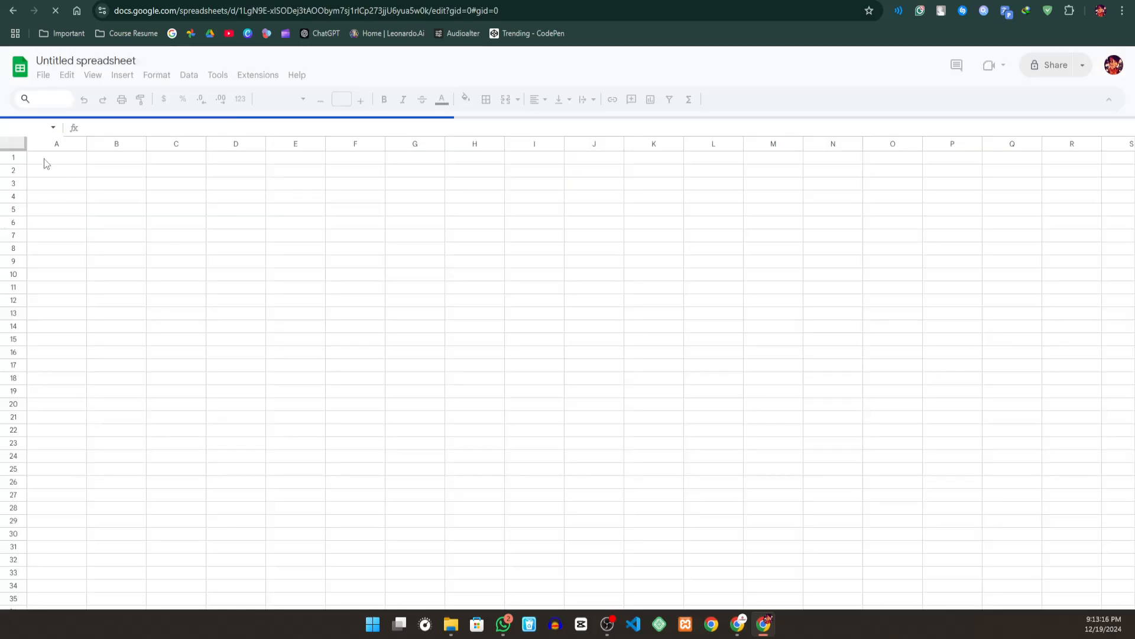
# - Freeze the first 16 rows of Sheet1, make row 3 slightly taller and select cell D4
pyautogui.click(61, 167)
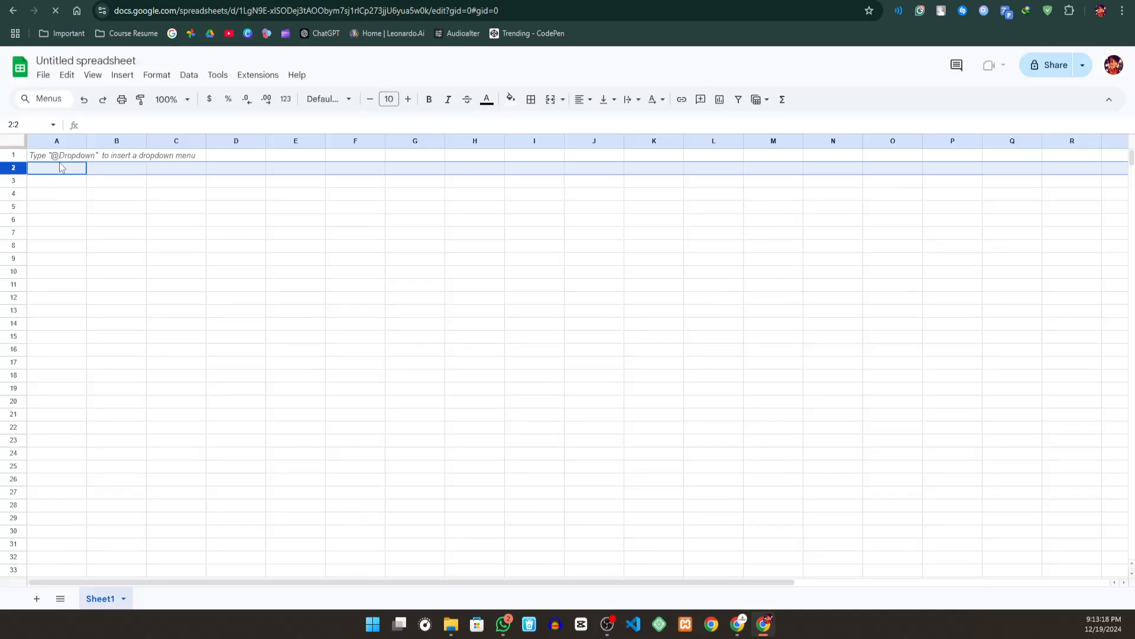
pyautogui.click(61, 155)
pyautogui.click(208, 185)
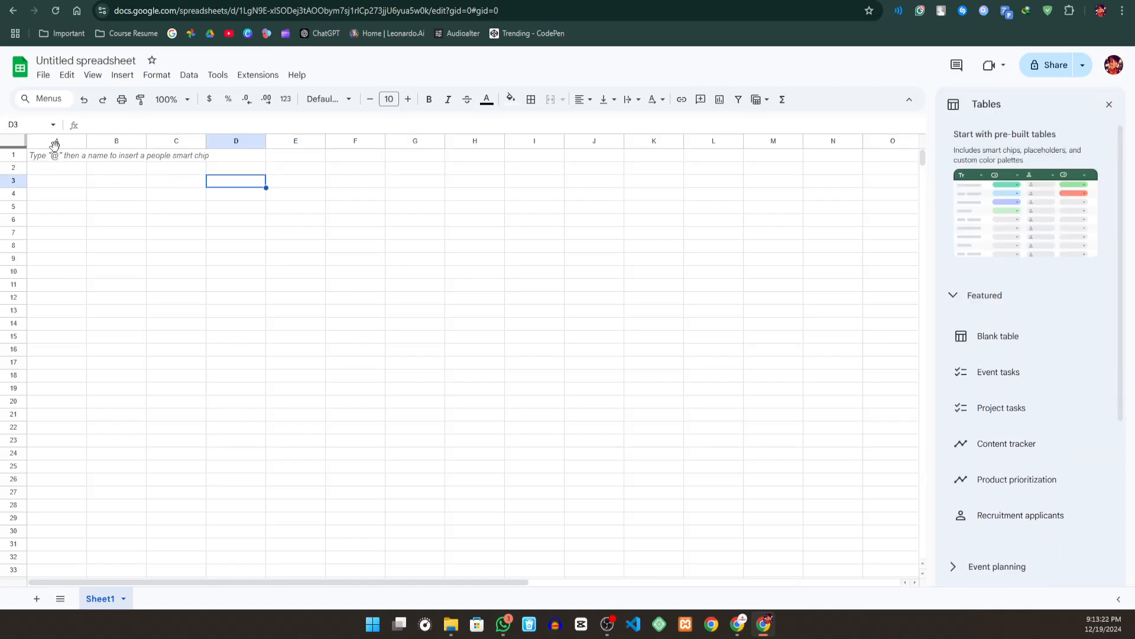
pyautogui.moveTo(55, 146); pyautogui.dragTo(71, 357)
pyautogui.moveTo(13, 189); pyautogui.dragTo(426, 199)
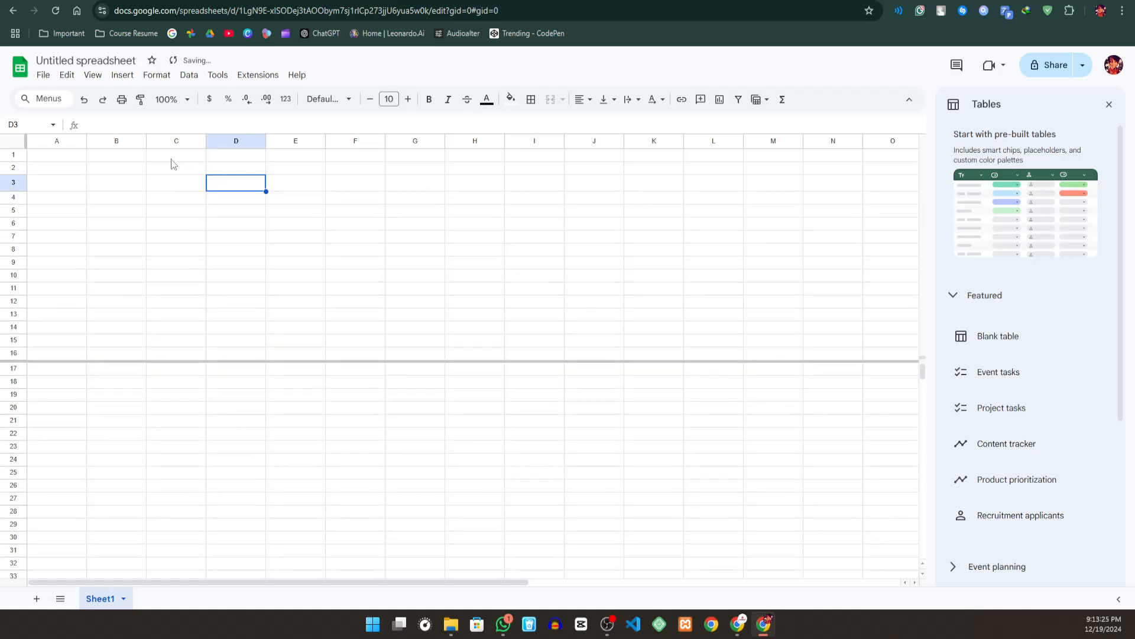
pyautogui.click(245, 200)
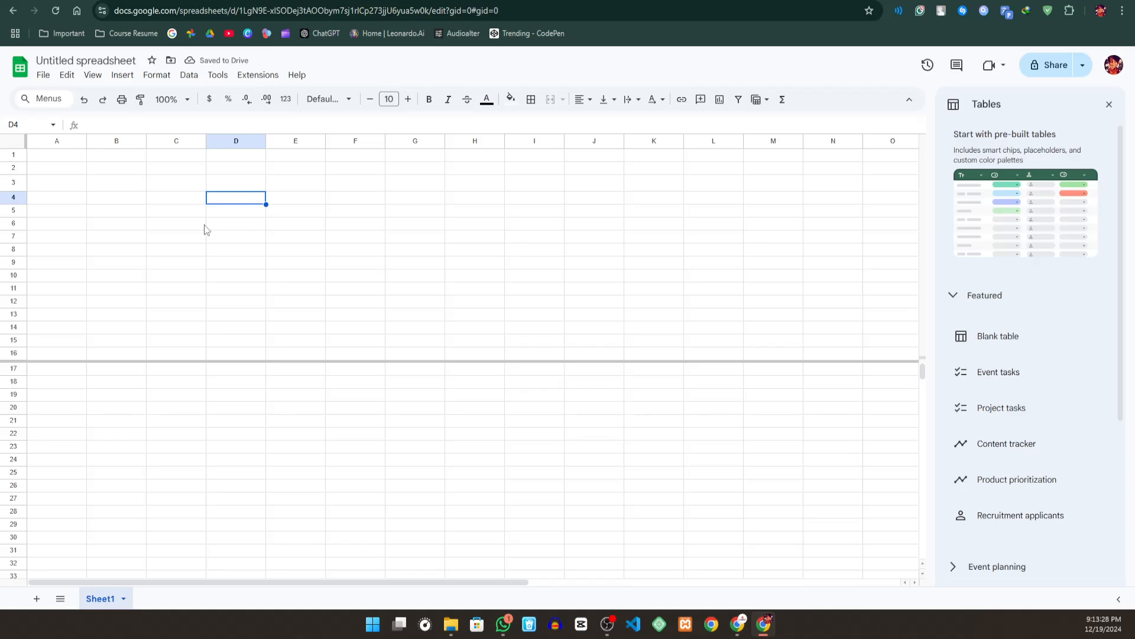
# - Select cell B1 and close the pre-built Tables pane
pyautogui.click(58, 158)
pyautogui.click(102, 156)
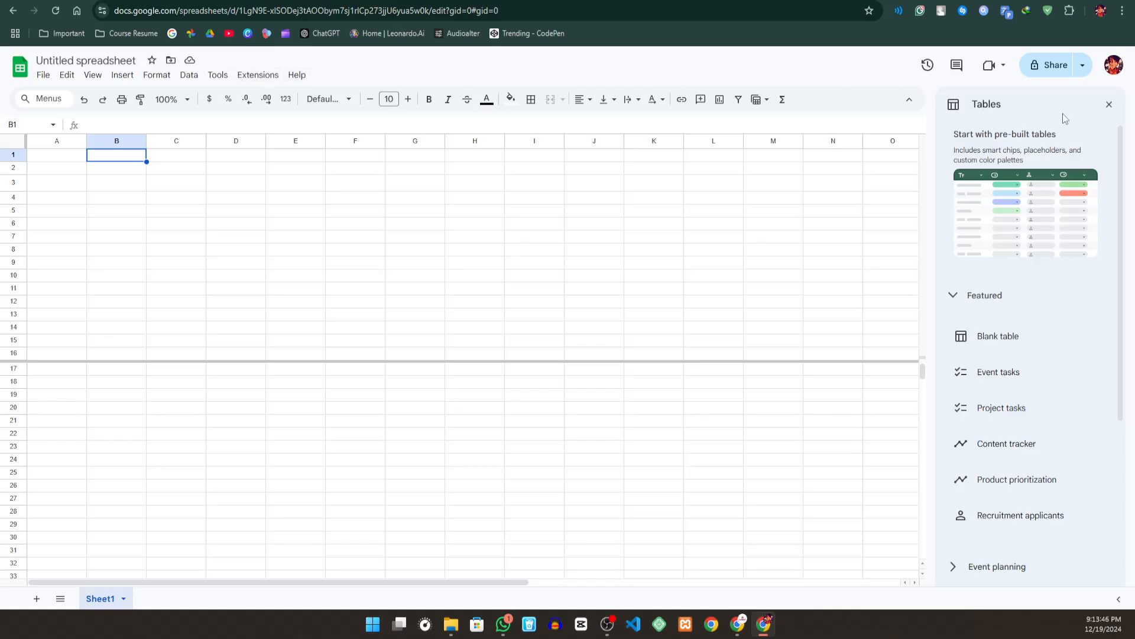
pyautogui.click(1110, 109)
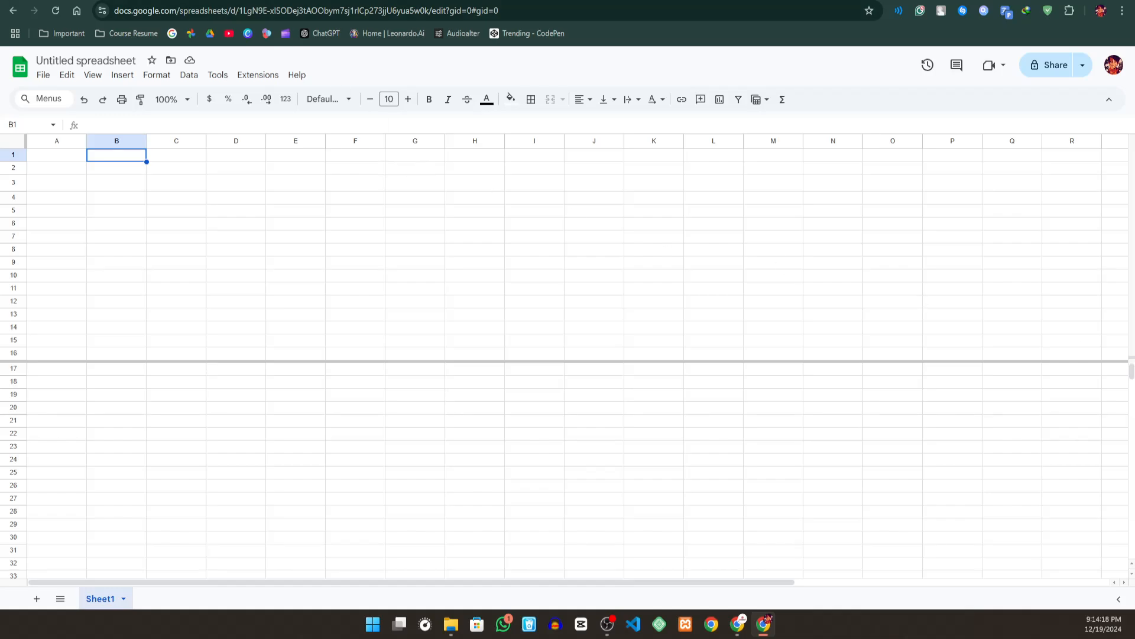
# - Search Google for "google forms" in a new browser tab
pyautogui.hotkey('ctrl', 't')
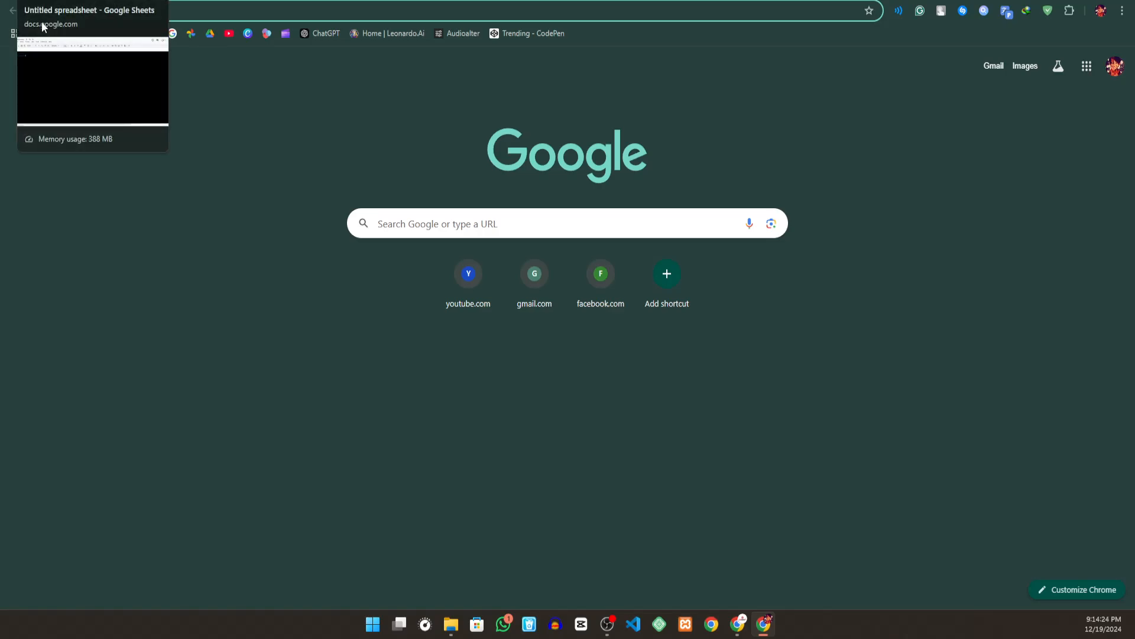
pyautogui.click(221, 15)
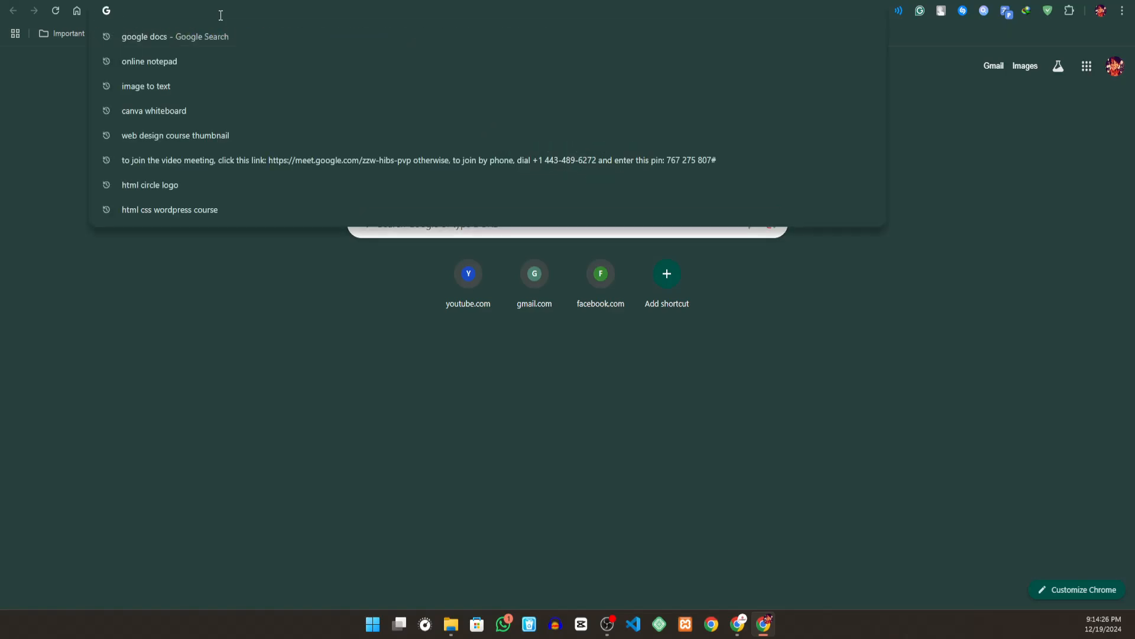
pyautogui.write('f')
pyautogui.press('BackSpace')
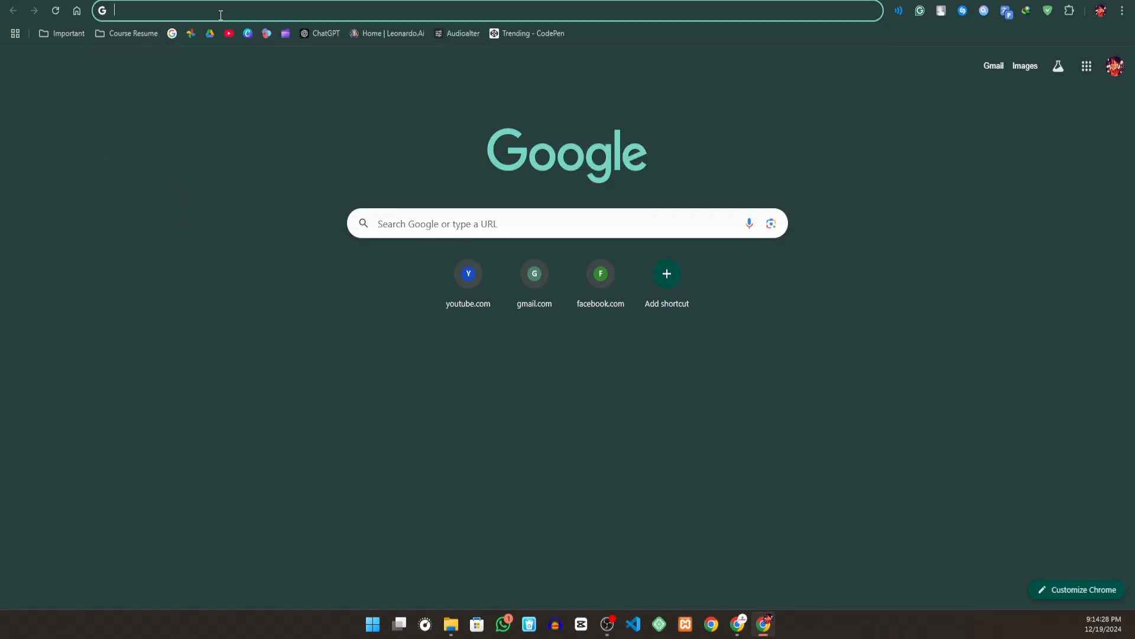
pyautogui.write('google f')
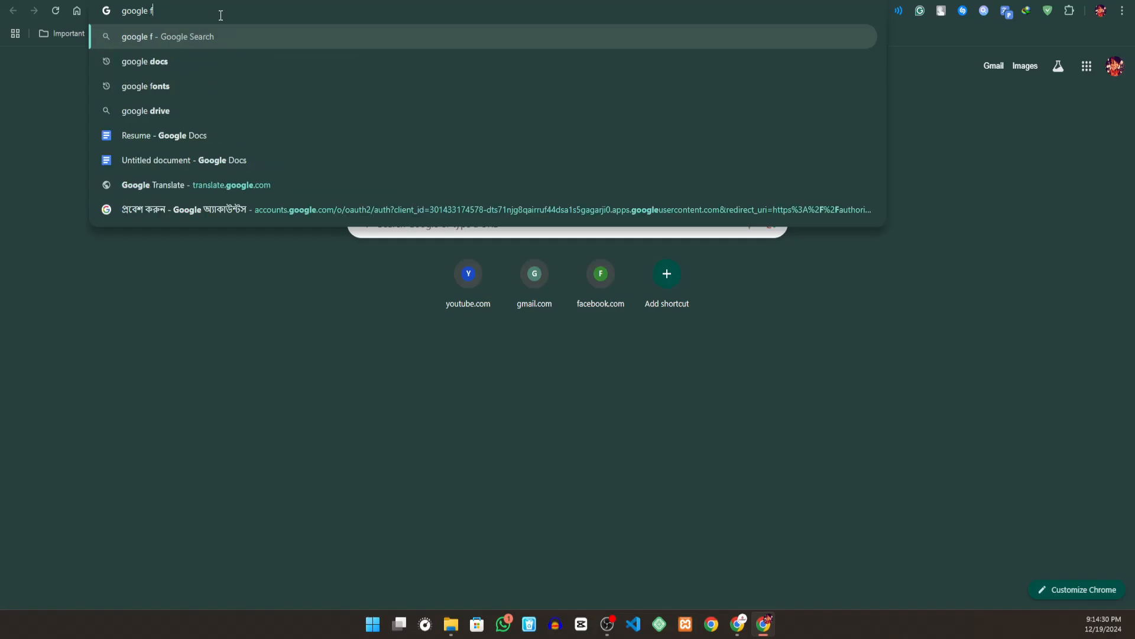
pyautogui.write('orm')
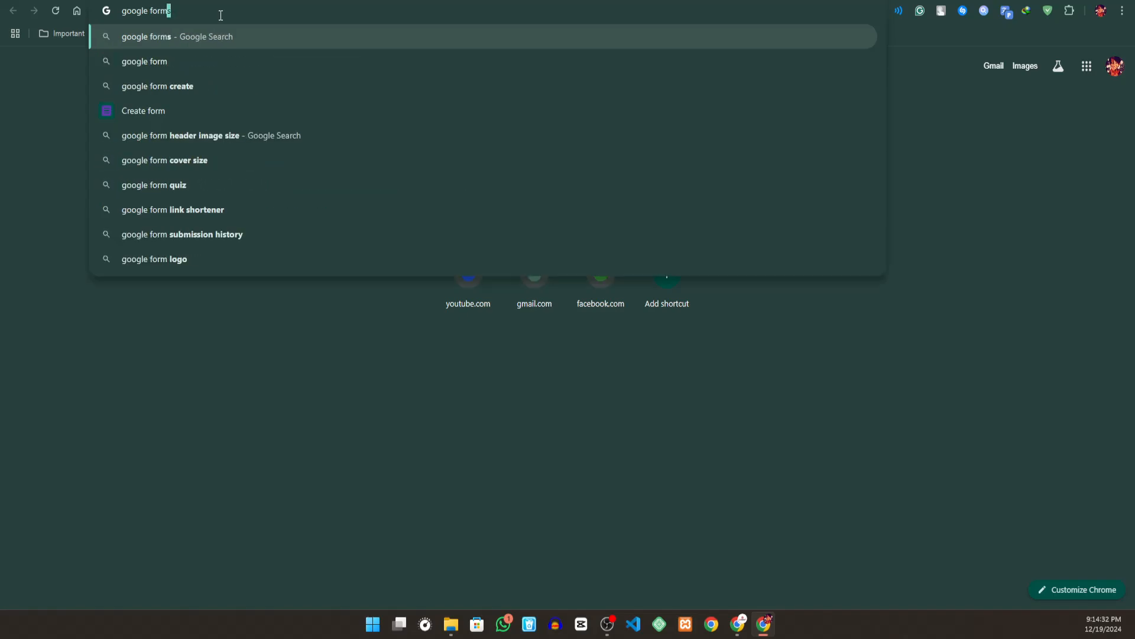
pyautogui.press('Return')
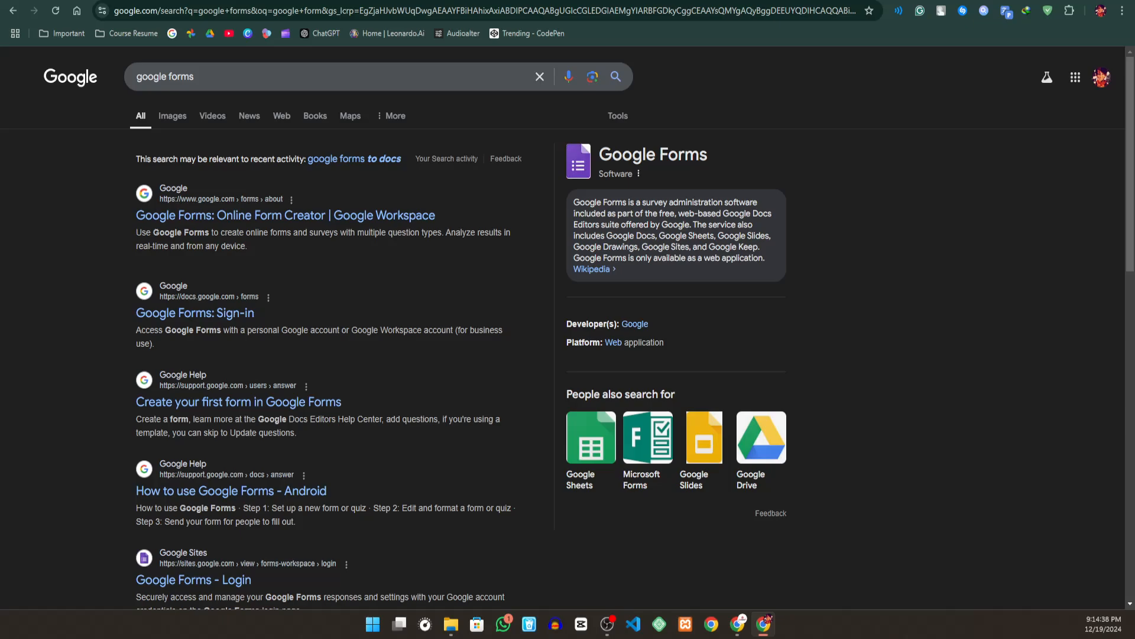
# - Leave the current browser window and open Chrome under a different user profile
pyautogui.click(236, 1)
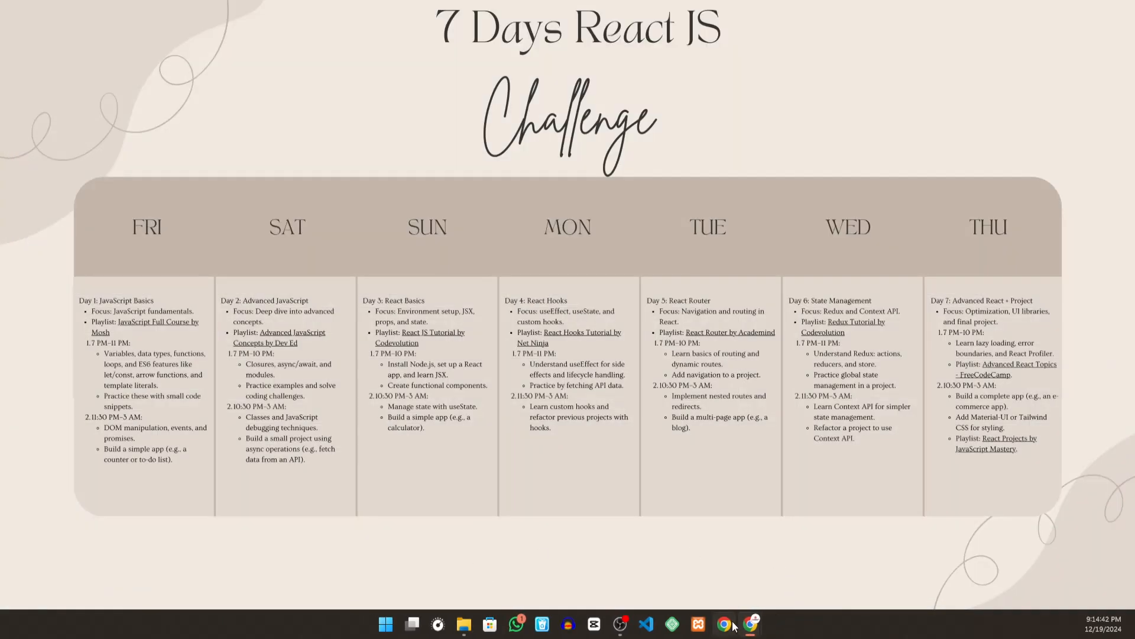
pyautogui.click(731, 624)
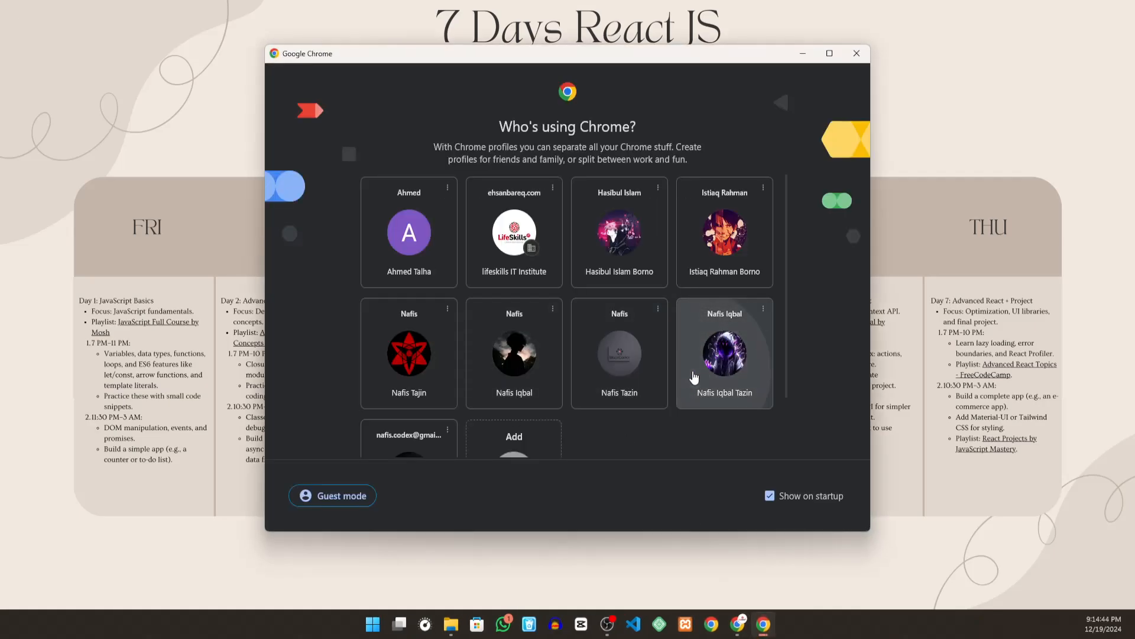
pyautogui.click(718, 373)
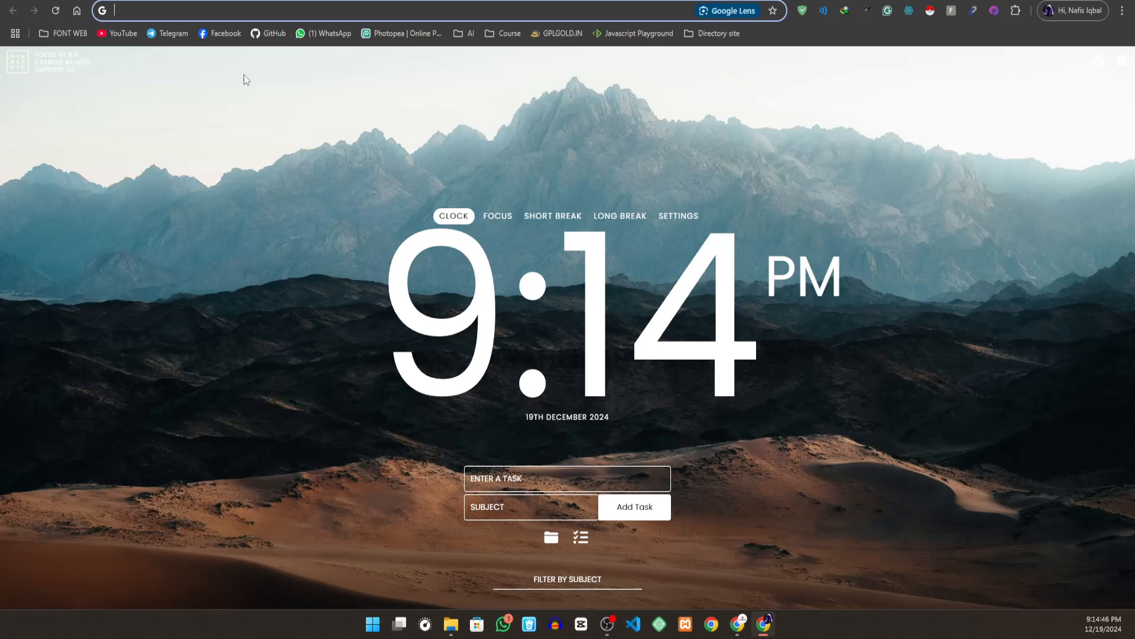
# - Search Google for "google form" in the new profile's window
pyautogui.click(184, 17)
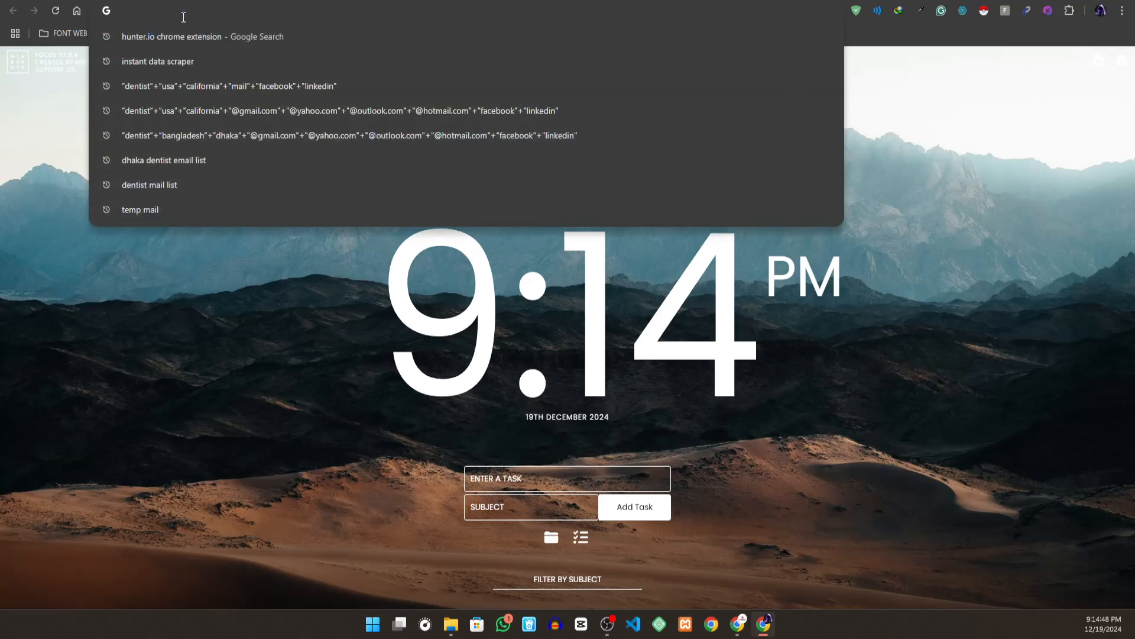
pyautogui.write('google f')
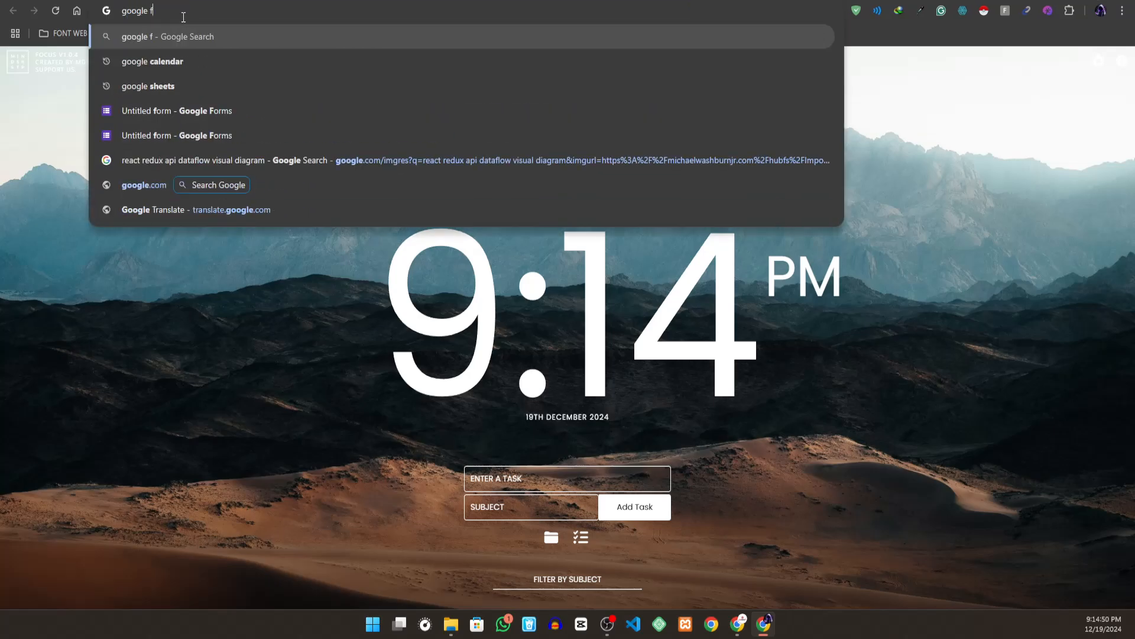
pyautogui.write('orm')
pyautogui.press('Return')
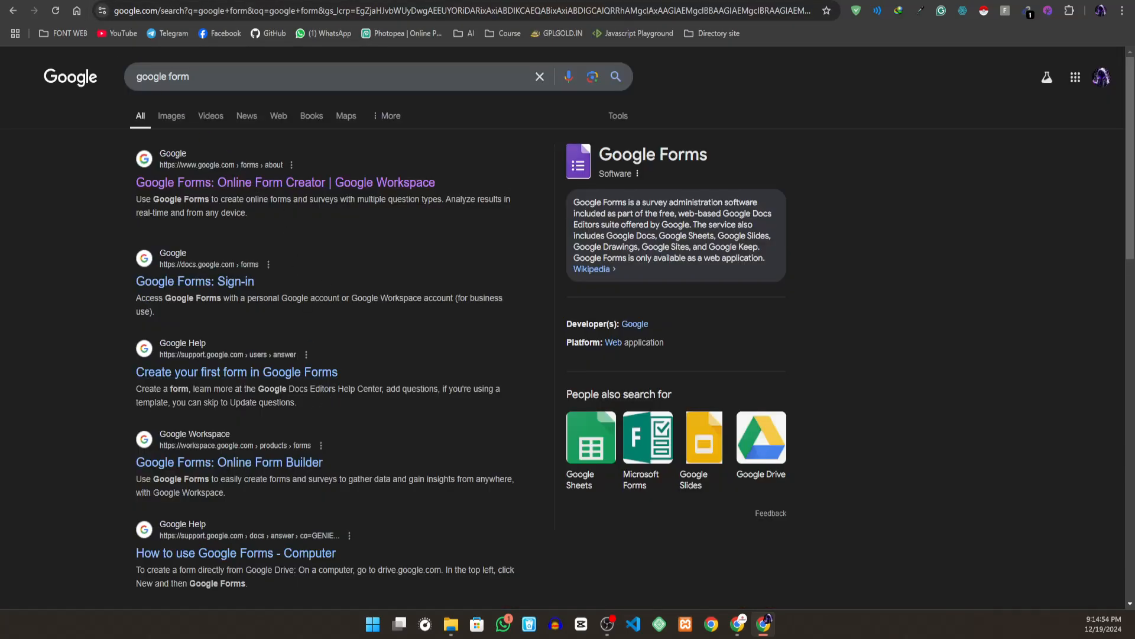
# - Search Google for "google sheets" in a new tab, and open the first result of both the Sheets and Forms searches
pyautogui.hotkey('ctrl', 't')
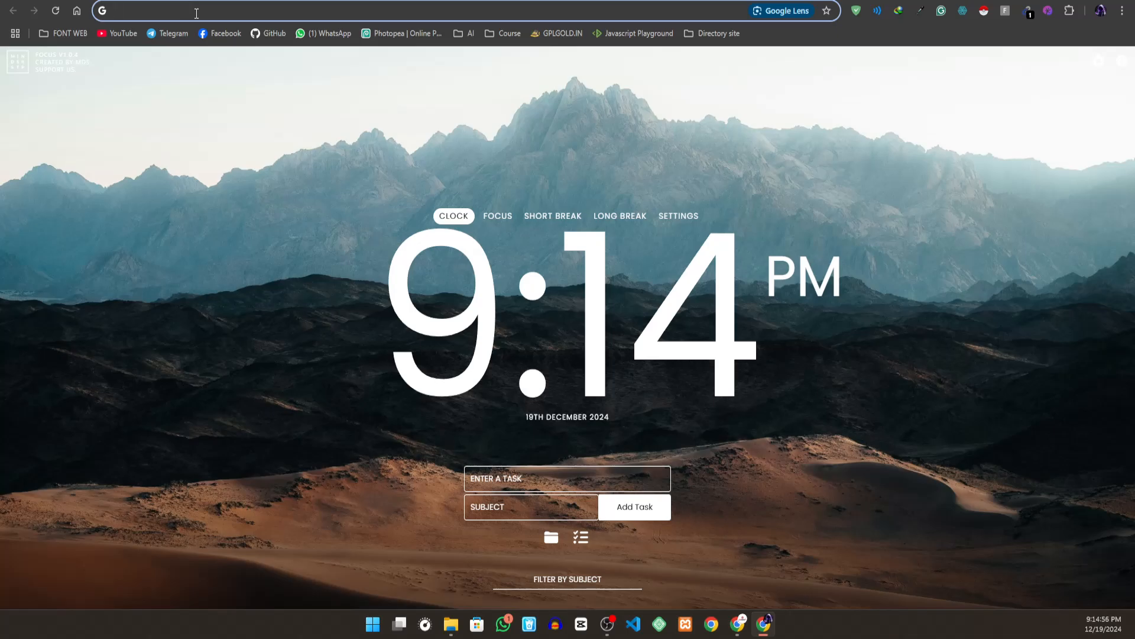
pyautogui.write('goo')
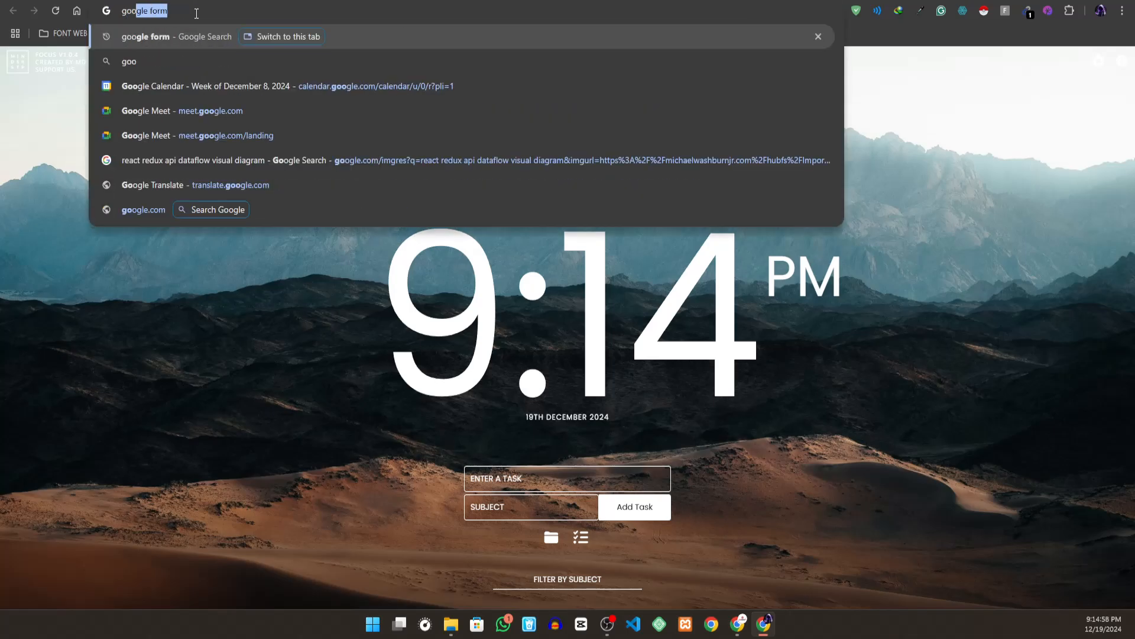
pyautogui.write('gle sheets')
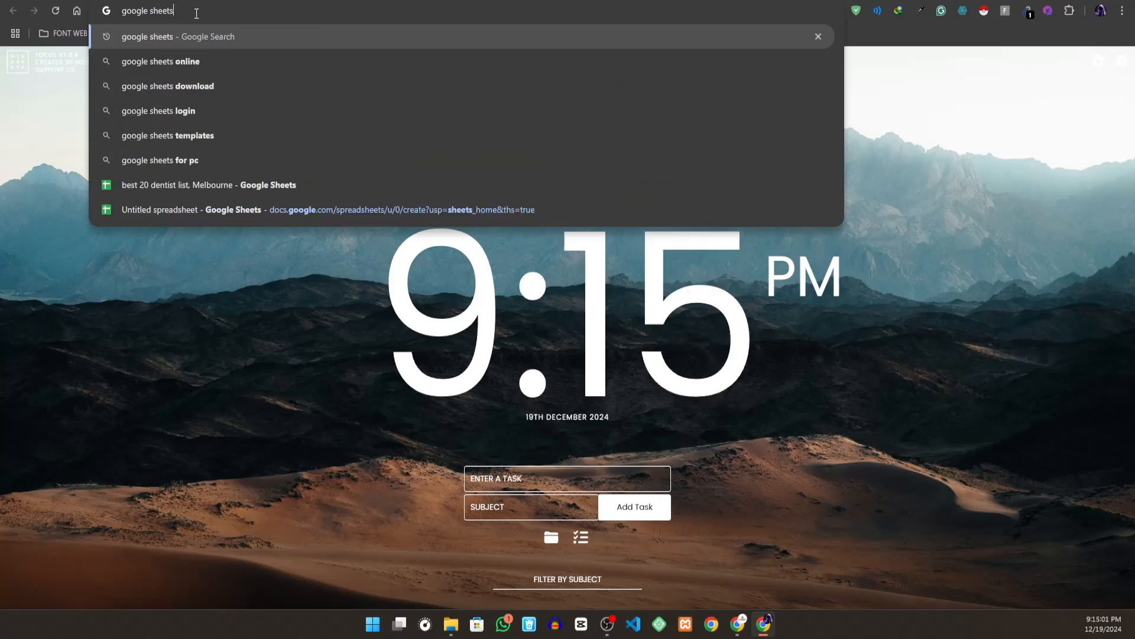
pyautogui.press('Return')
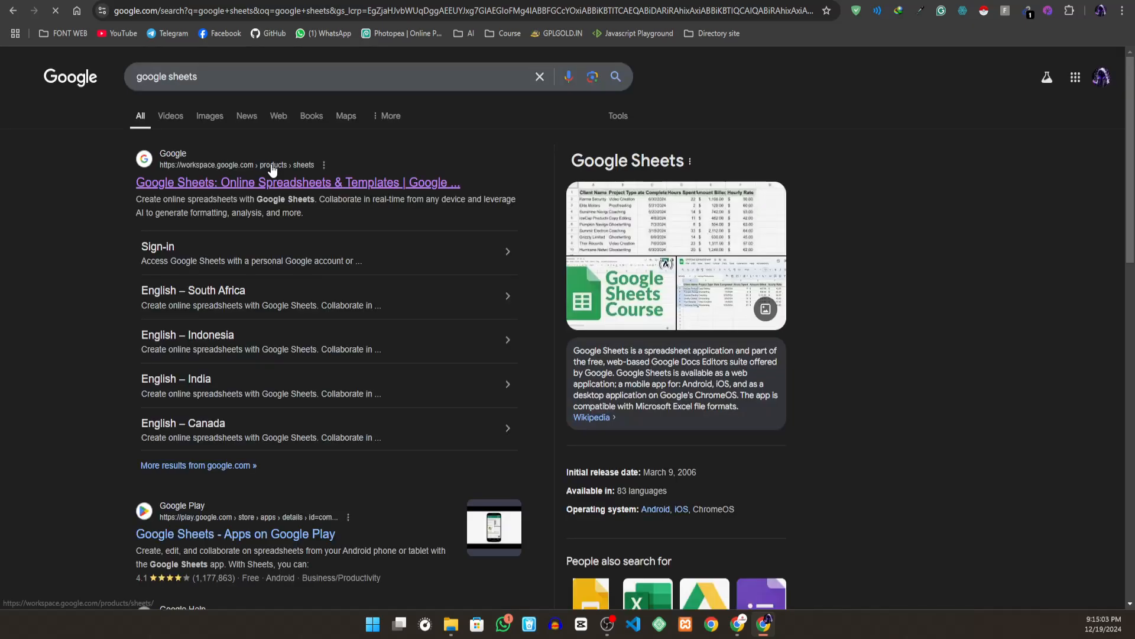
pyautogui.click(264, 182)
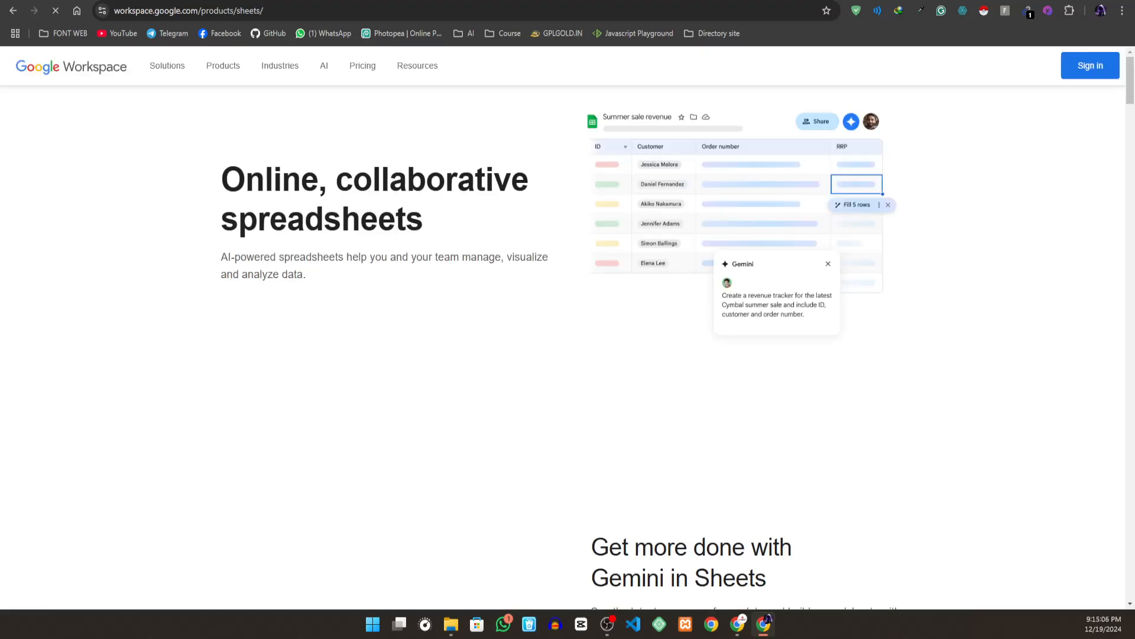
pyautogui.click(71, 2)
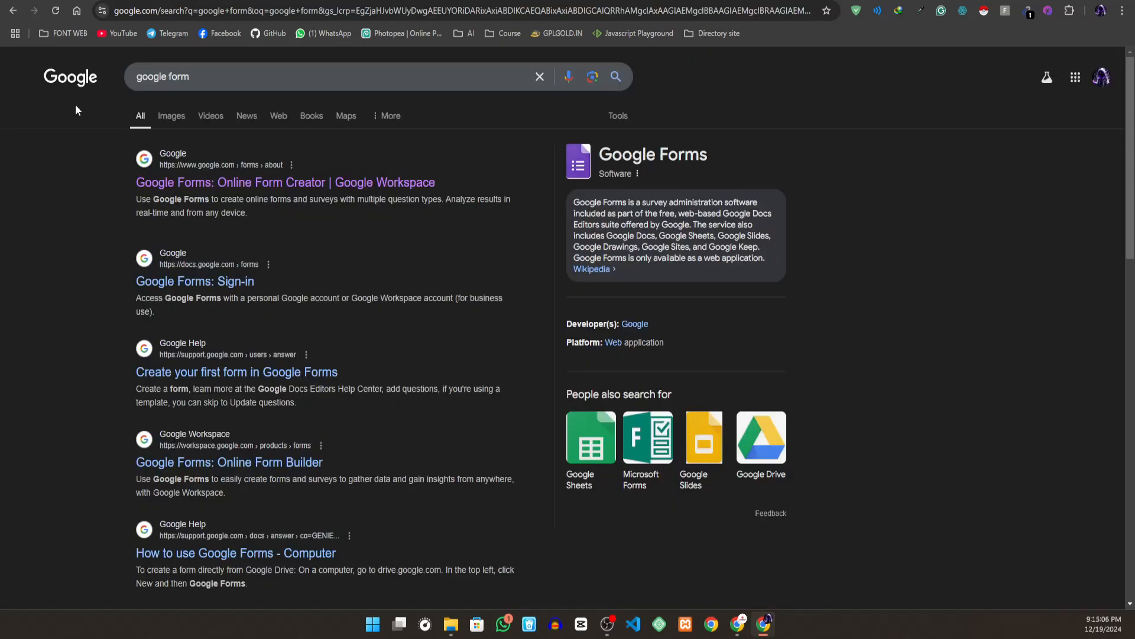
pyautogui.click(210, 185)
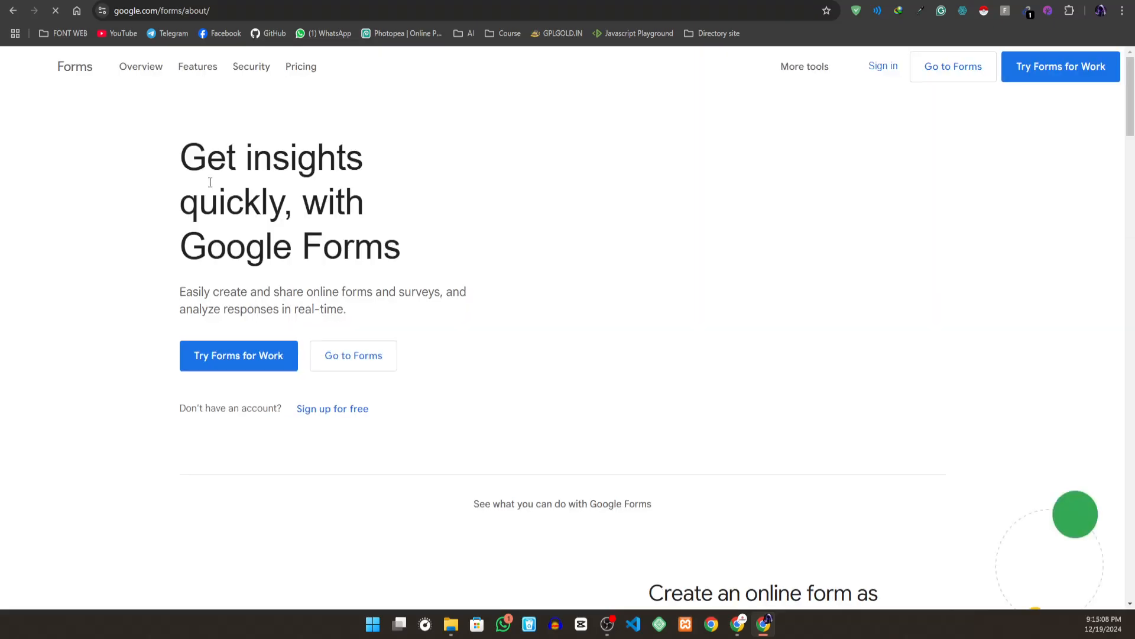
# - Go from the Google Sheets product page to the Sheets home page and create a blank spreadsheet
pyautogui.click(205, 1)
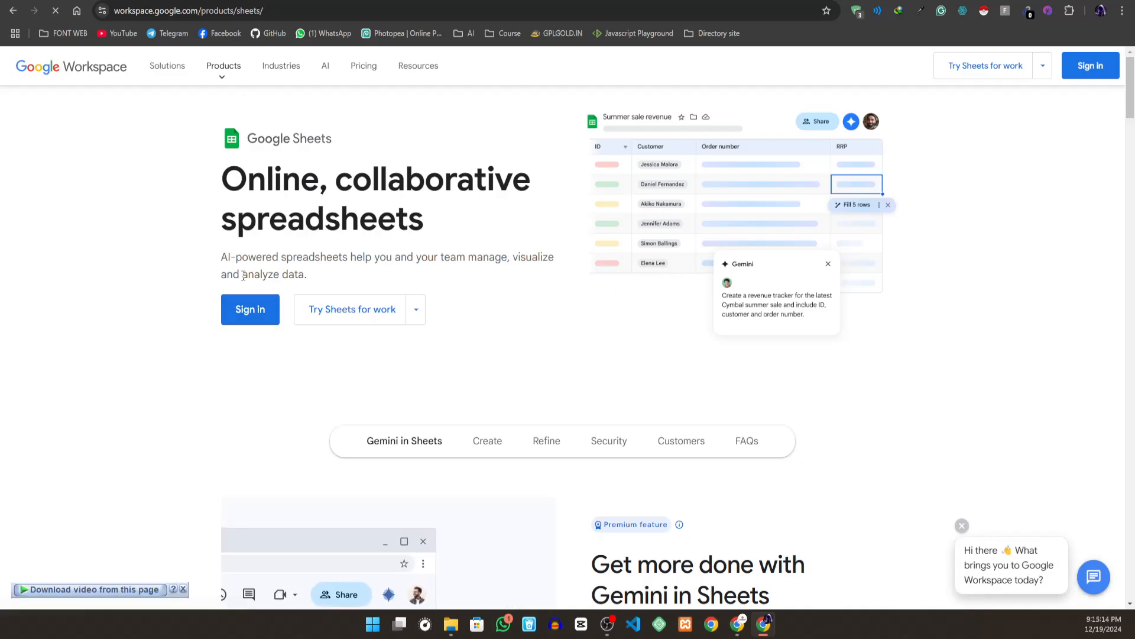
pyautogui.click(262, 312)
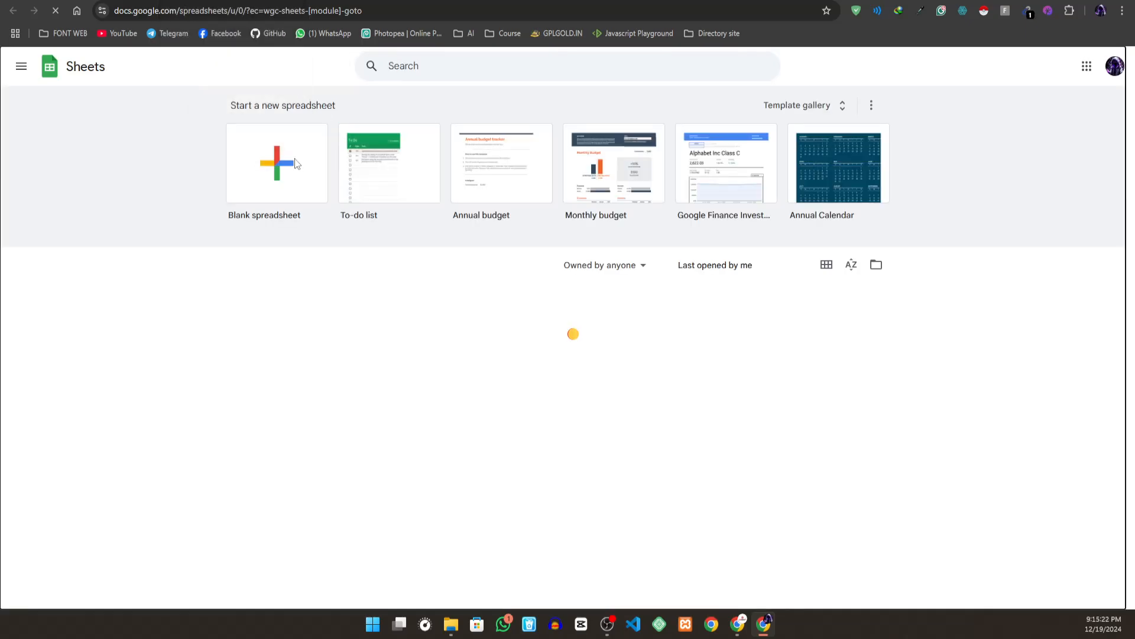
pyautogui.click(294, 163)
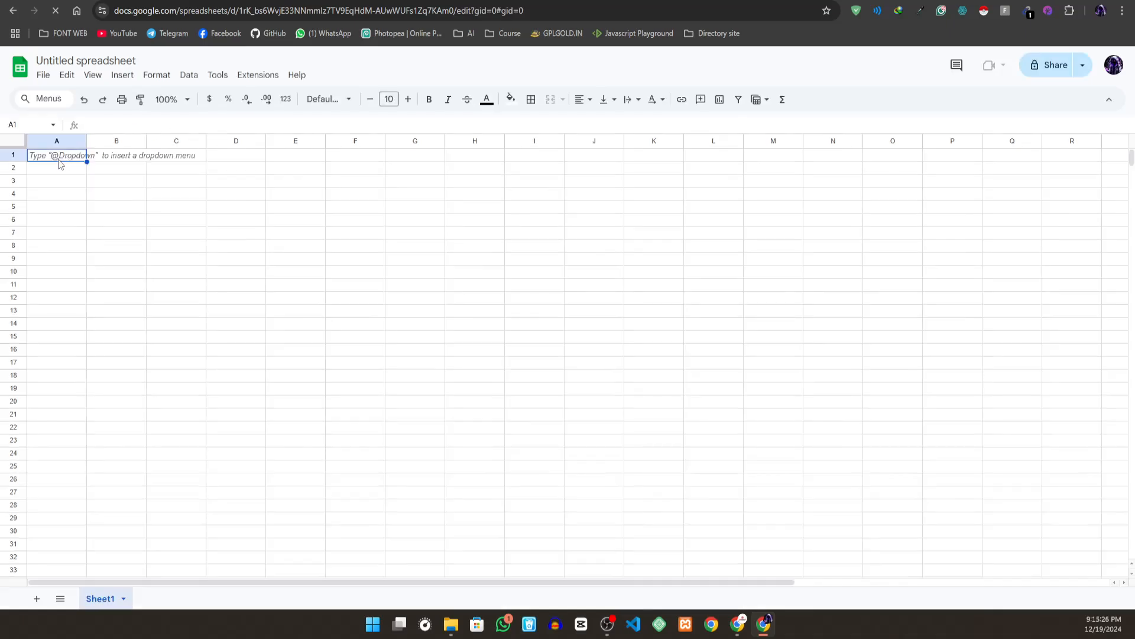
# - Enter the months jan, feb and mar in cells A1 to A3
pyautogui.write('1')
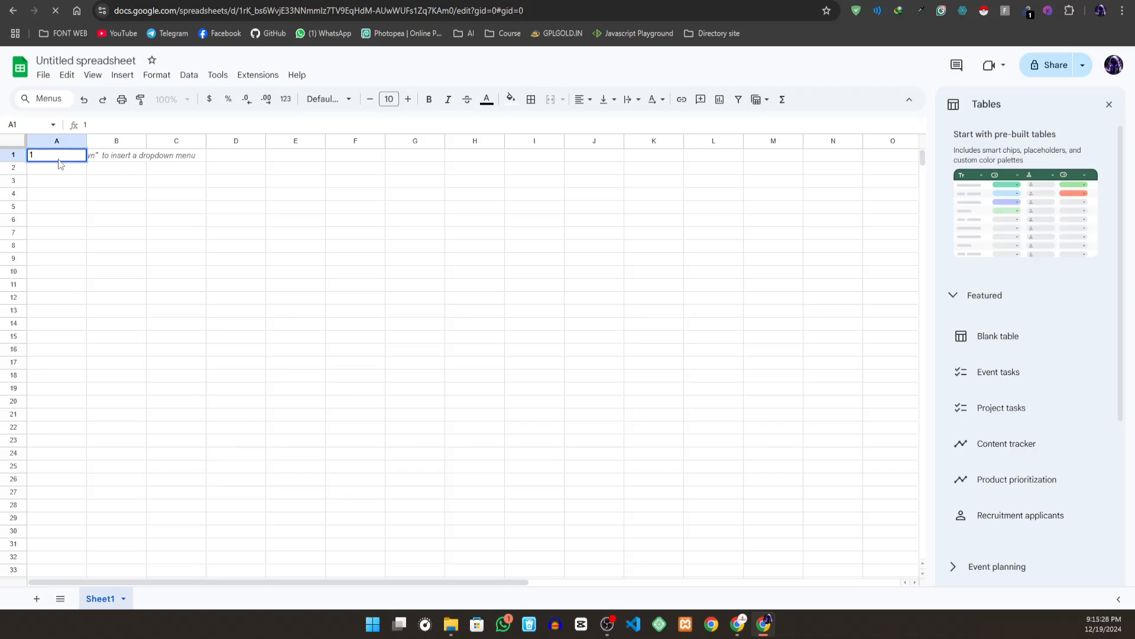
pyautogui.write('jan')
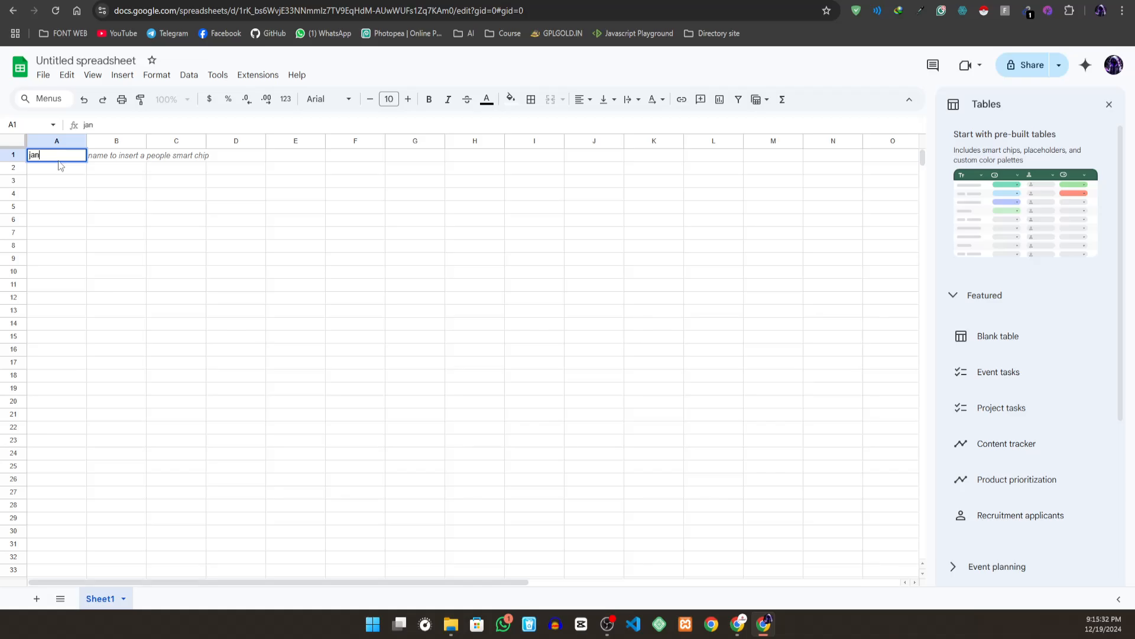
pyautogui.click(61, 171)
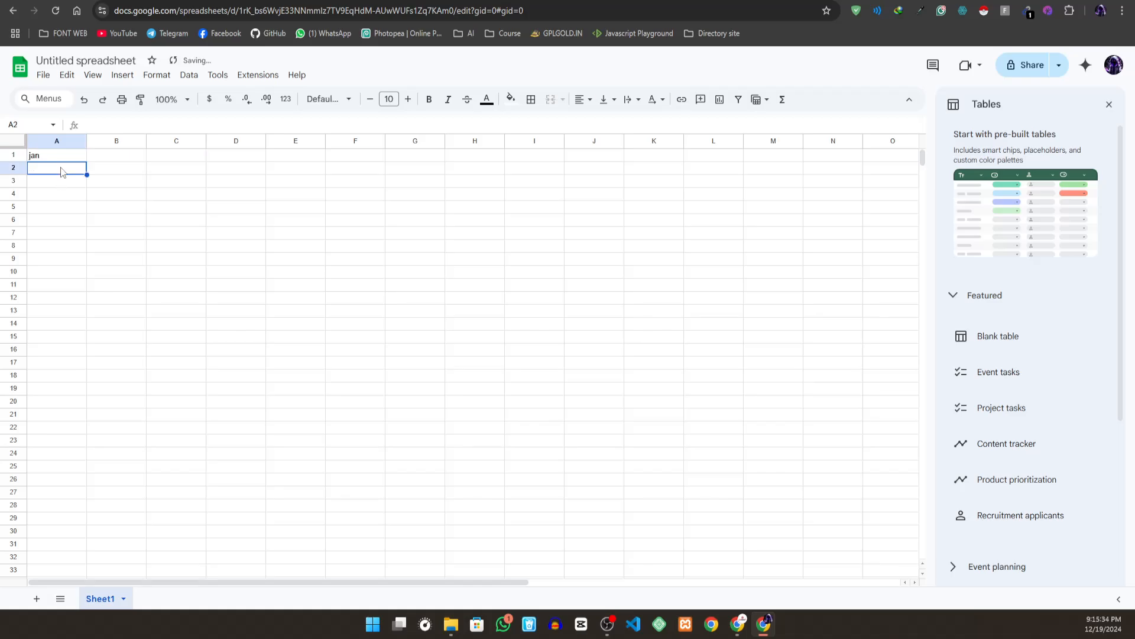
pyautogui.write('feb')
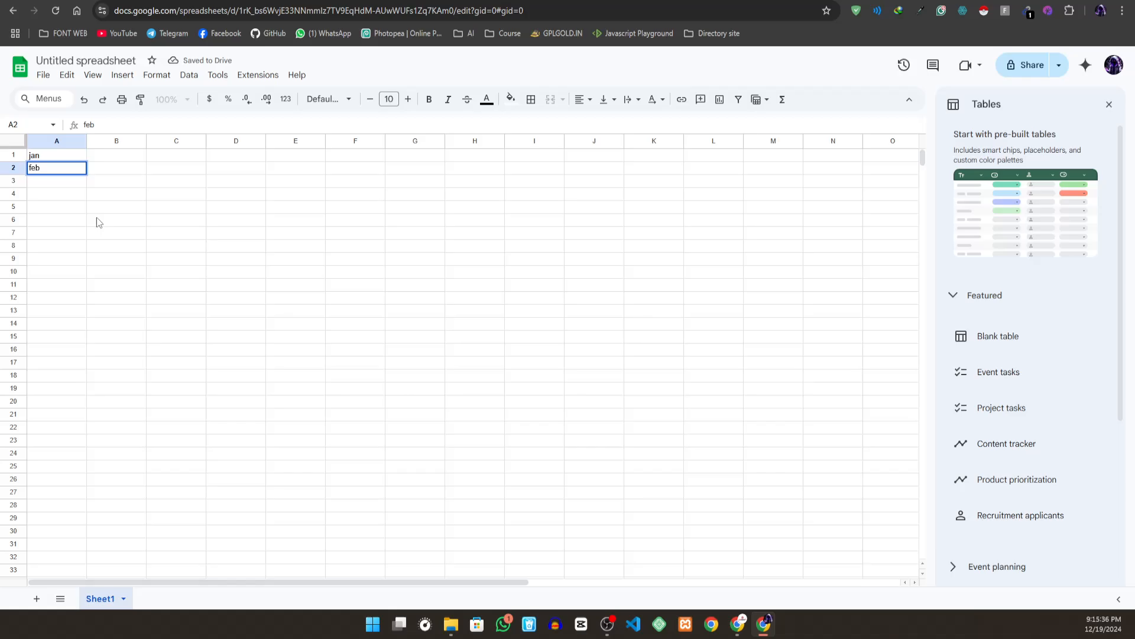
pyautogui.click(58, 187)
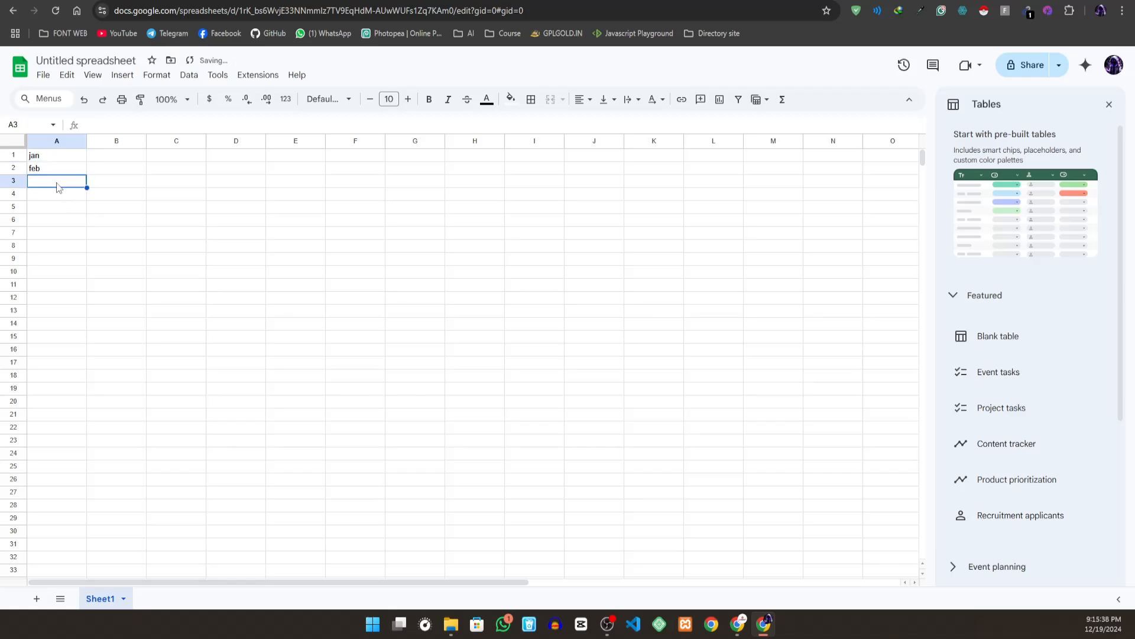
pyautogui.doubleClick(57, 183)
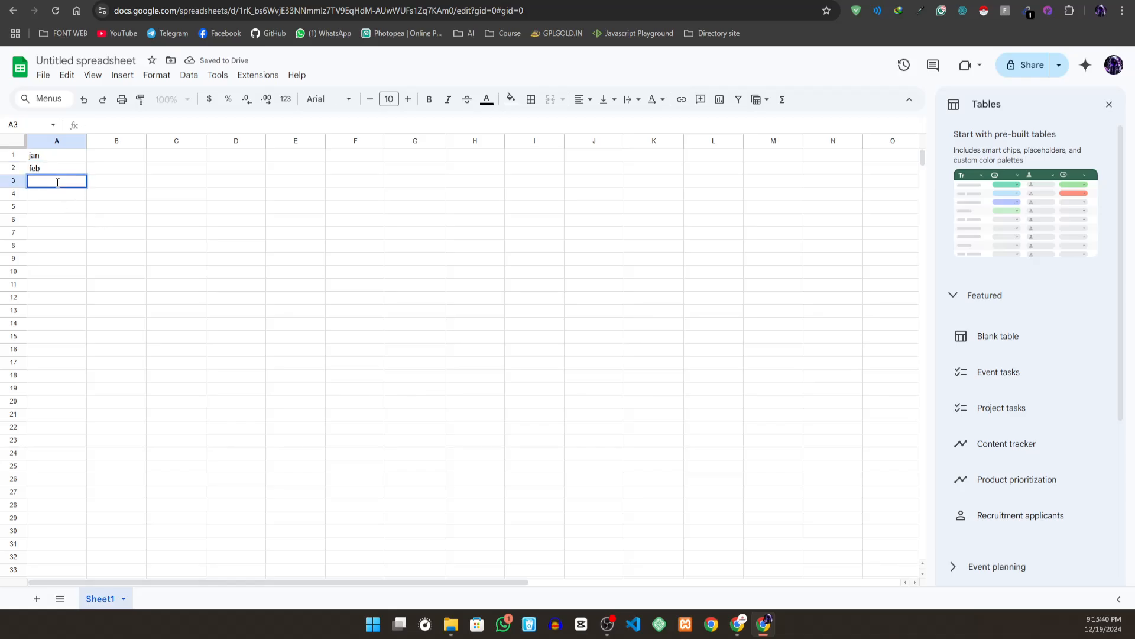
pyautogui.write('mar')
# - Select cells A1 to A3 and autofill the month series down column A to row 19
pyautogui.click(42, 158)
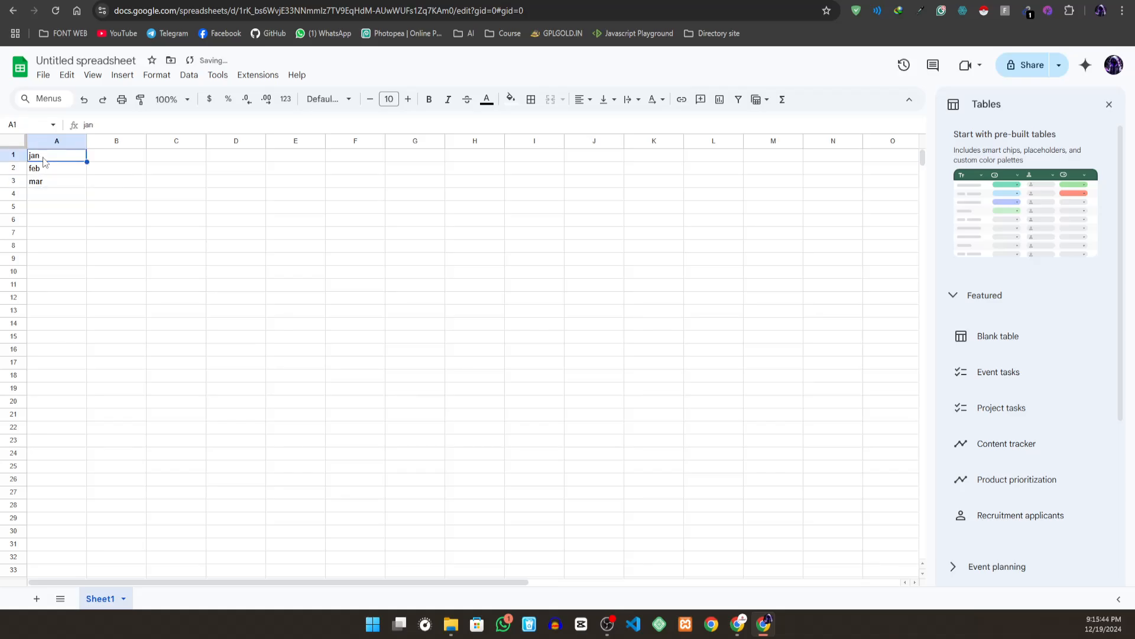
pyautogui.click(58, 185)
pyautogui.moveTo(58, 158); pyautogui.dragTo(84, 395)
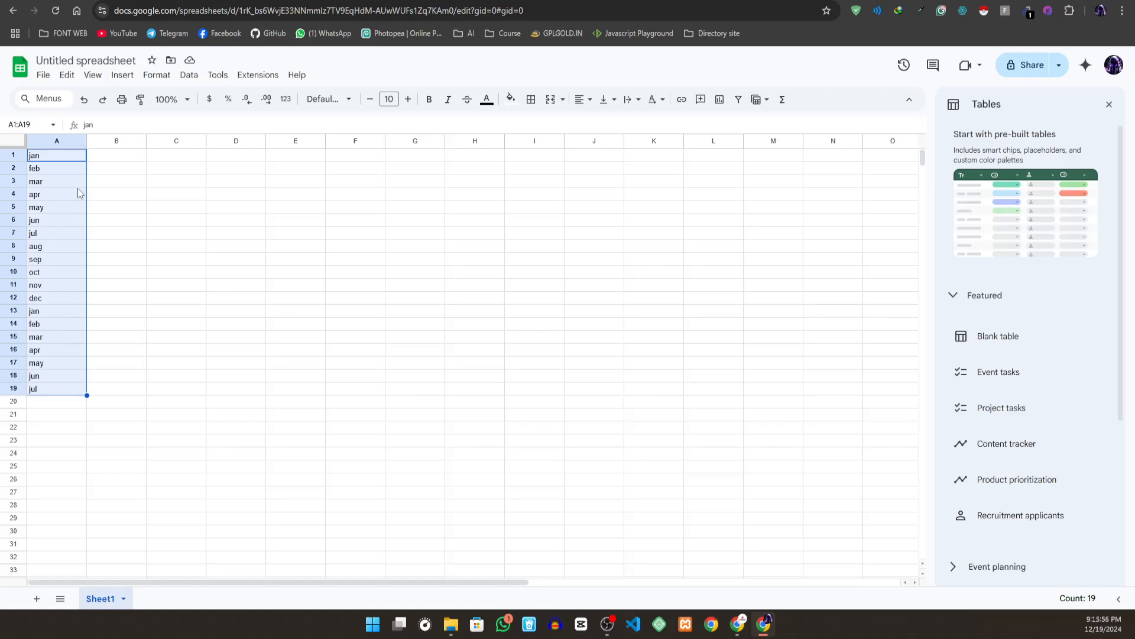
# - Enter 1 in cell B1 and 3 in cell B2
pyautogui.click(112, 157)
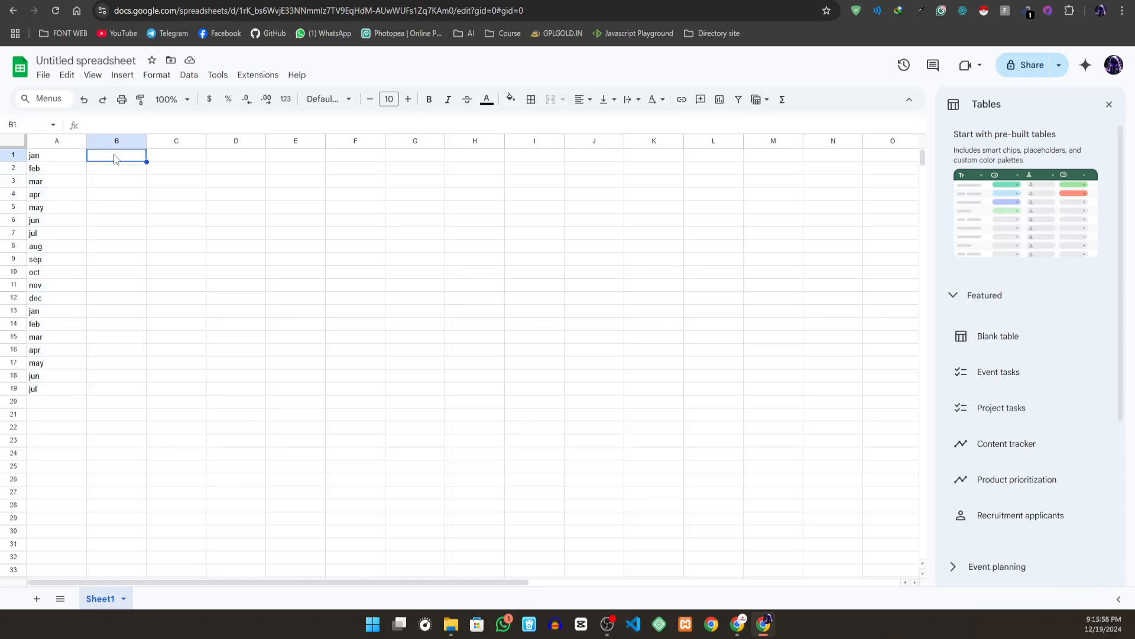
pyautogui.write('1')
pyautogui.press('Return')
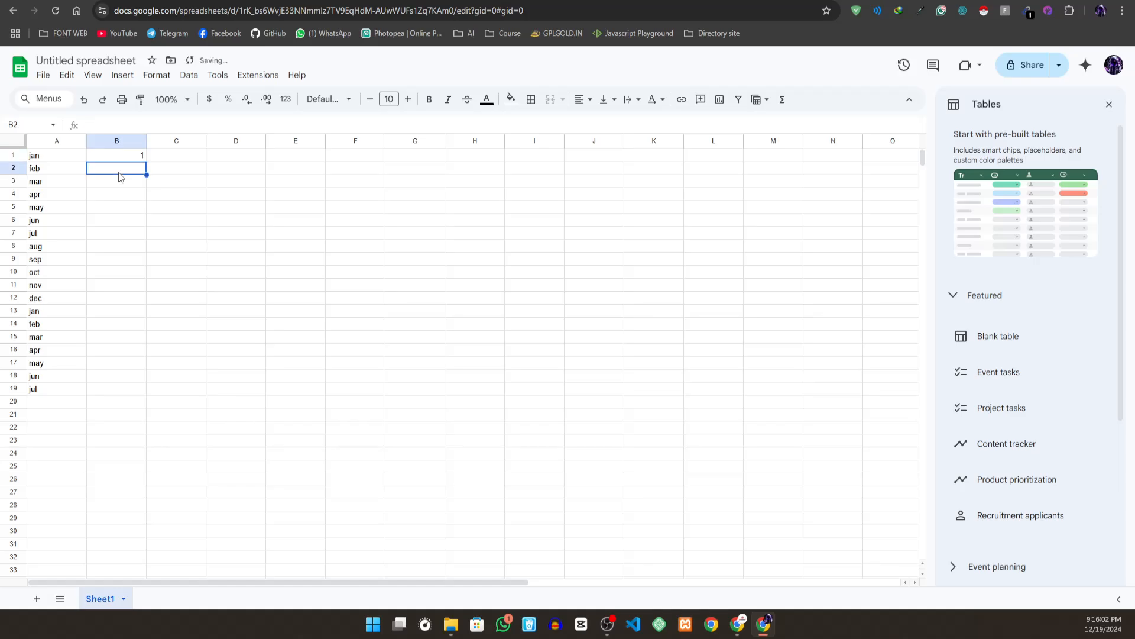
pyautogui.write('3')
pyautogui.press('Return')
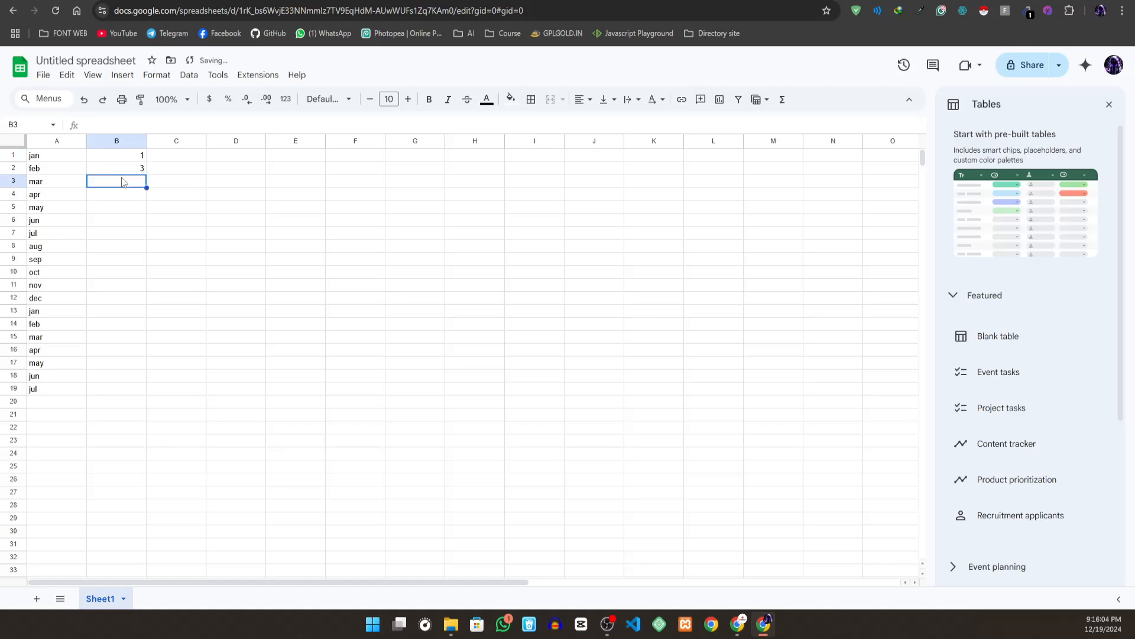
# - Enter 5 in cell B3, autofill the odd-number series down column B to row 19, and close the Tables suggestions
pyautogui.write('5')
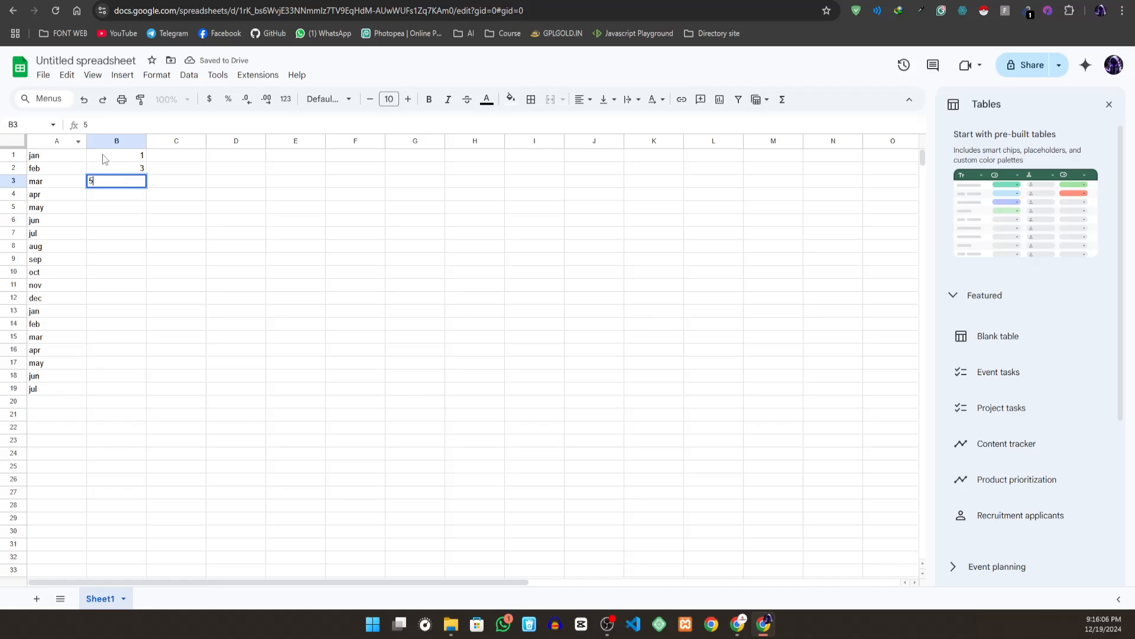
pyautogui.moveTo(105, 156); pyautogui.dragTo(124, 389)
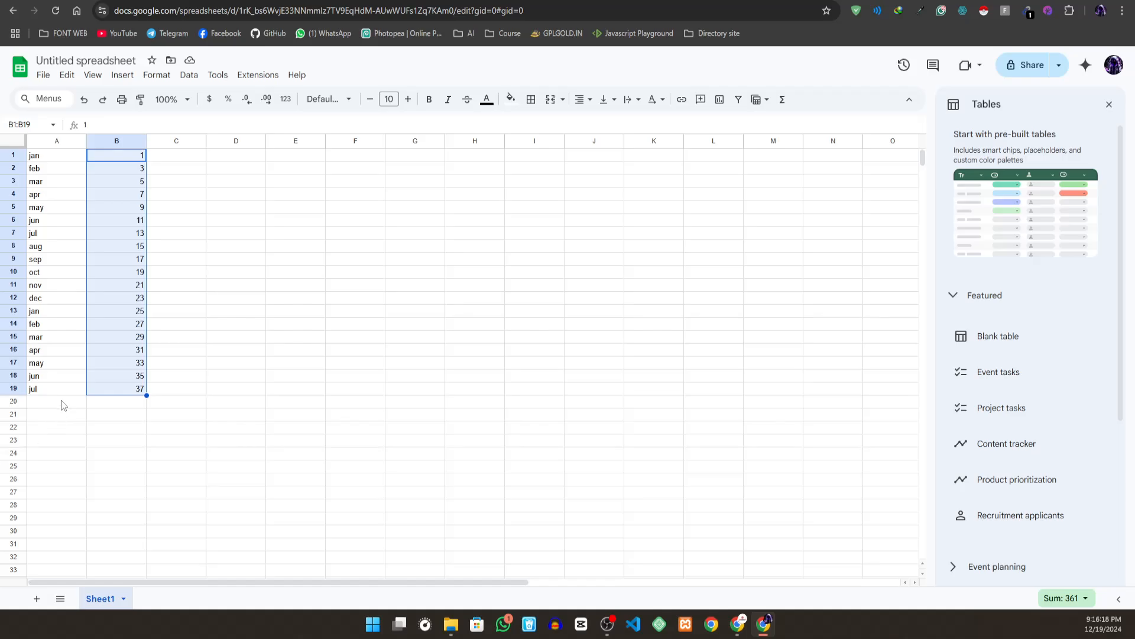
pyautogui.click(1110, 104)
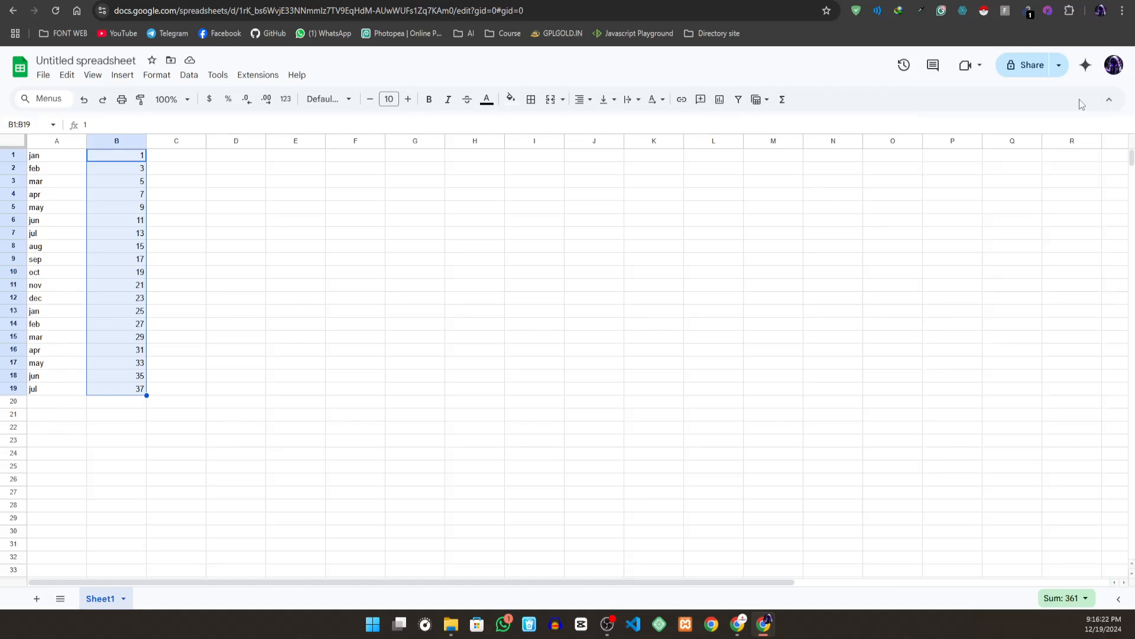
# - Share the spreadsheet without naming it, set general access to Anyone with the link, and view the available link roles
pyautogui.click(1058, 66)
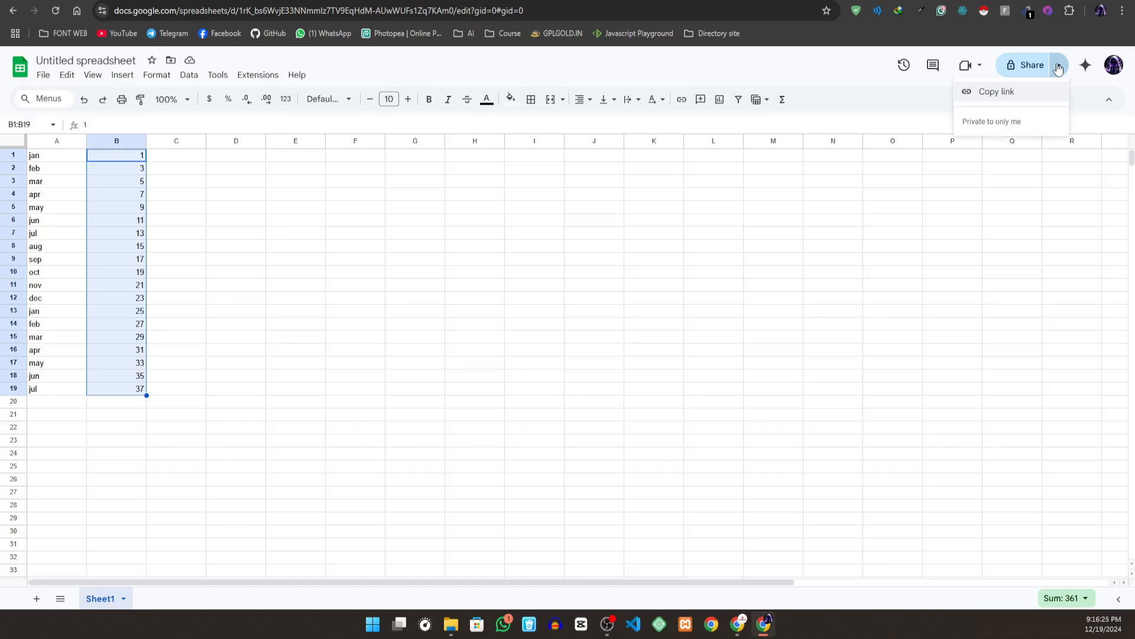
pyautogui.click(1018, 70)
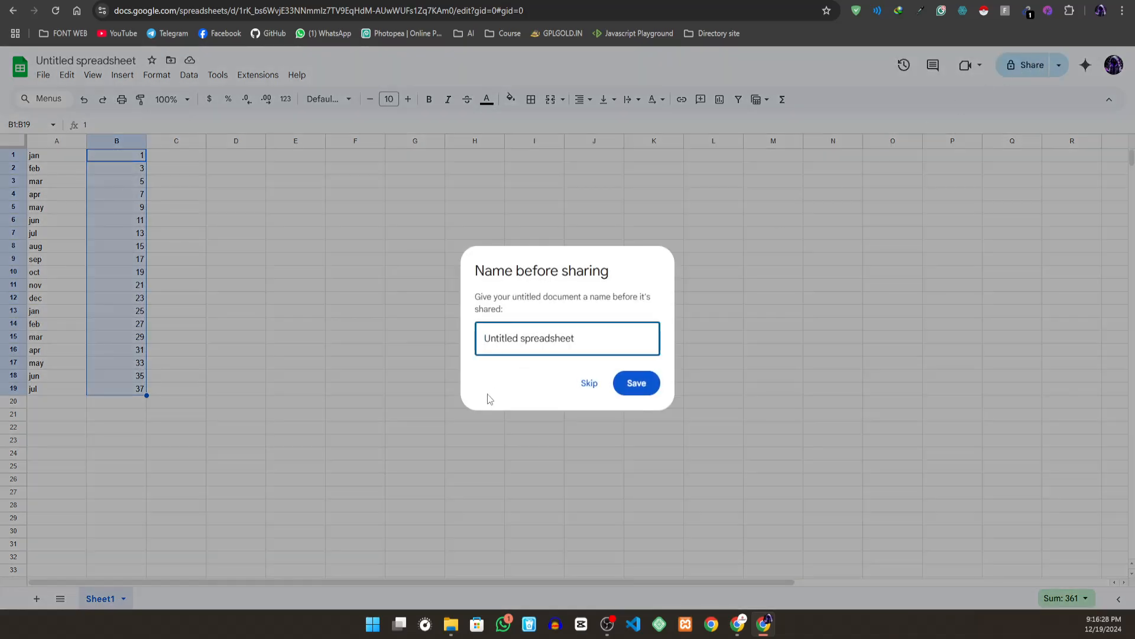
pyautogui.click(592, 386)
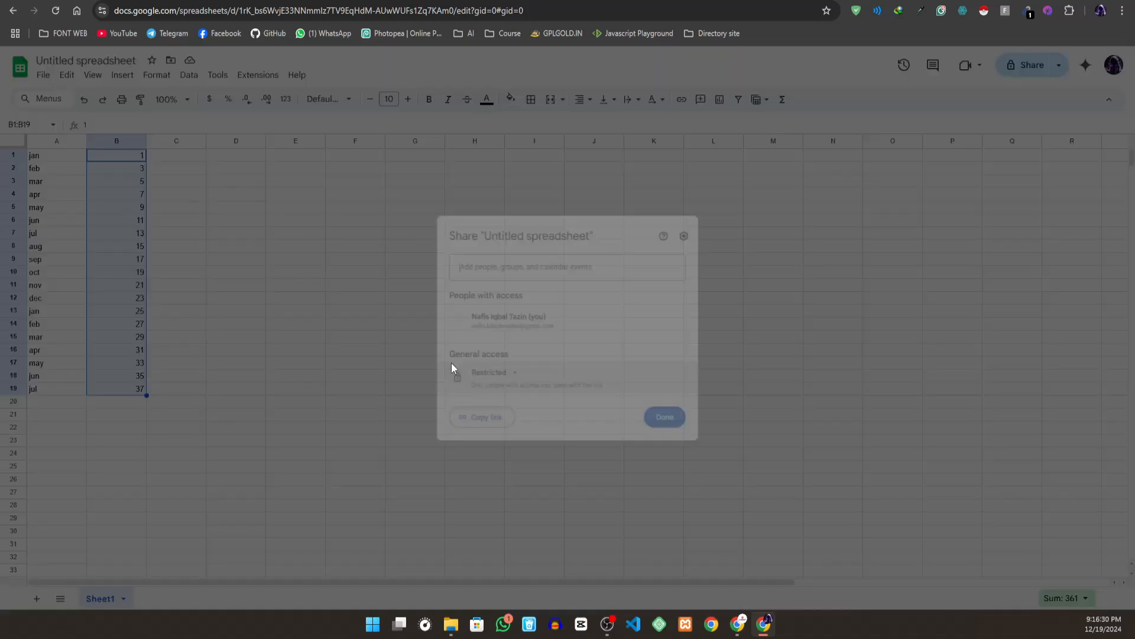
pyautogui.click(503, 381)
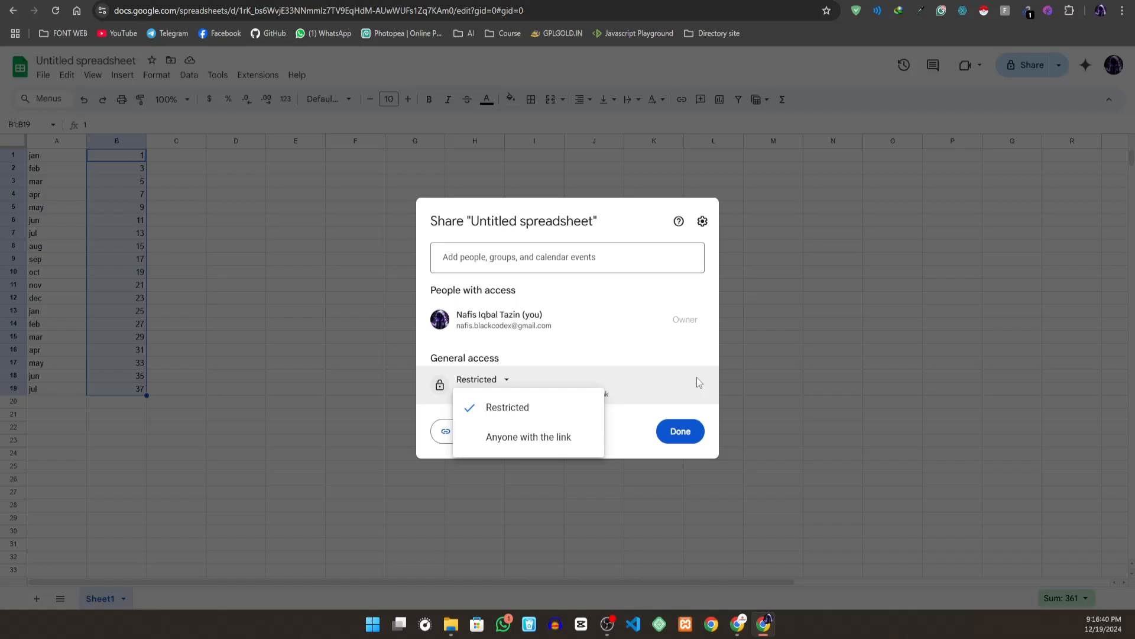
pyautogui.click(598, 437)
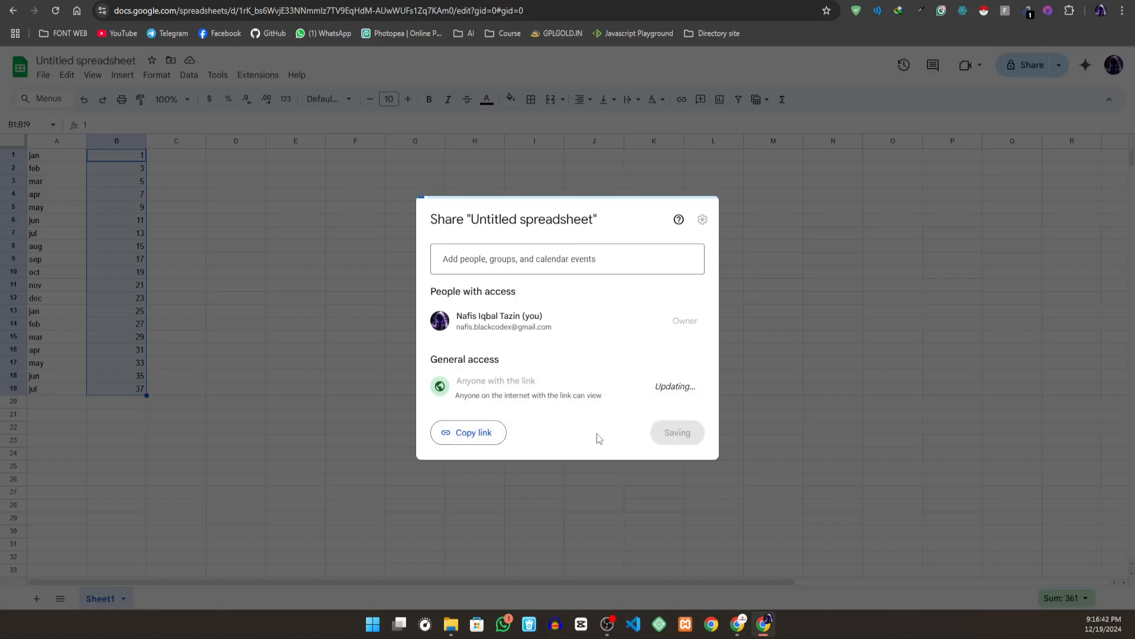
pyautogui.click(674, 386)
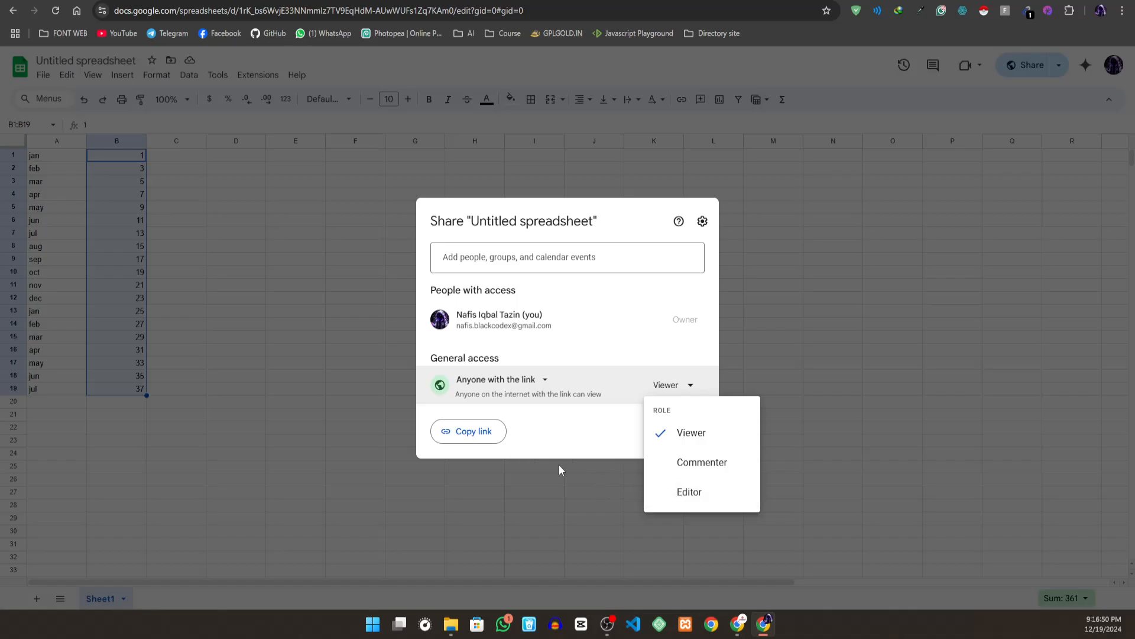
pyautogui.click(547, 483)
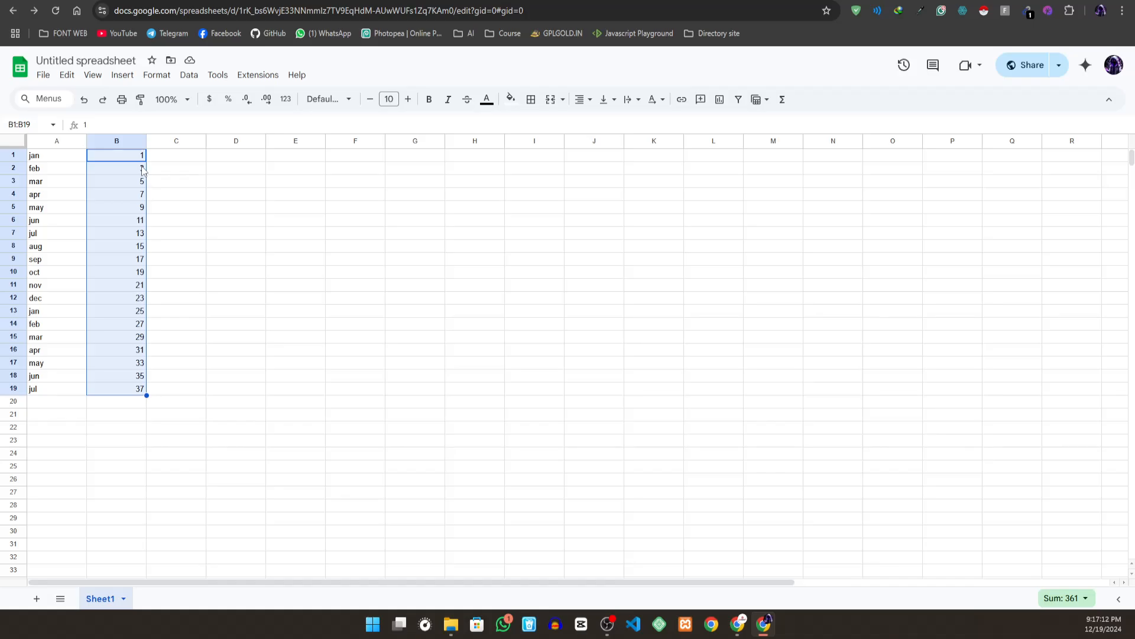
pyautogui.hotkey('ctrl', 'Tab')
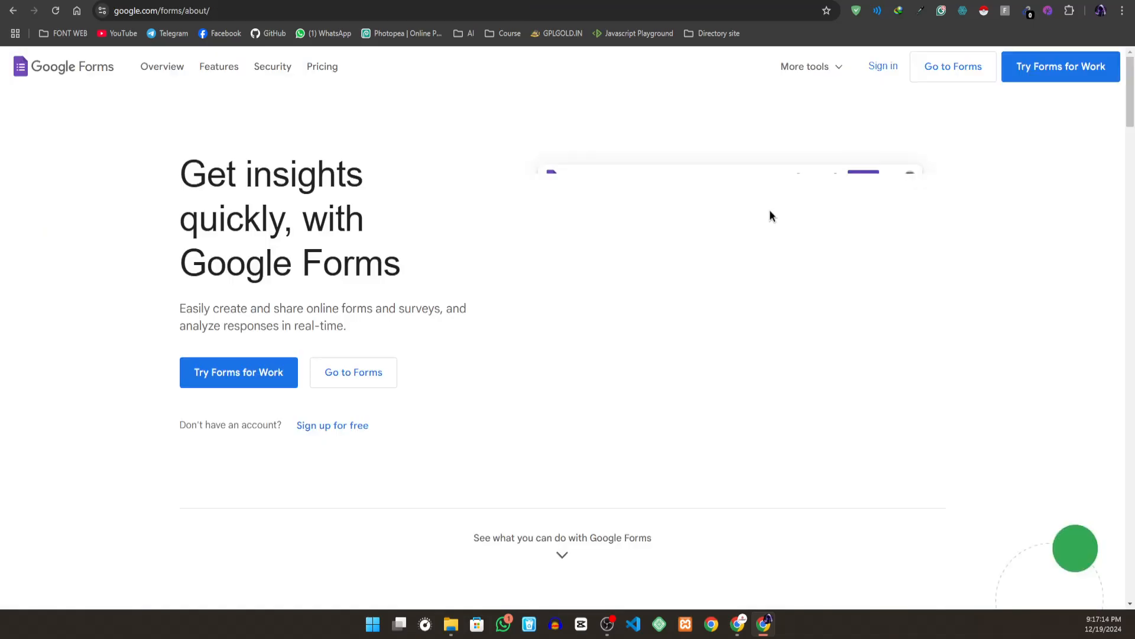
pyautogui.hotkey('ctrl', 'Tab')
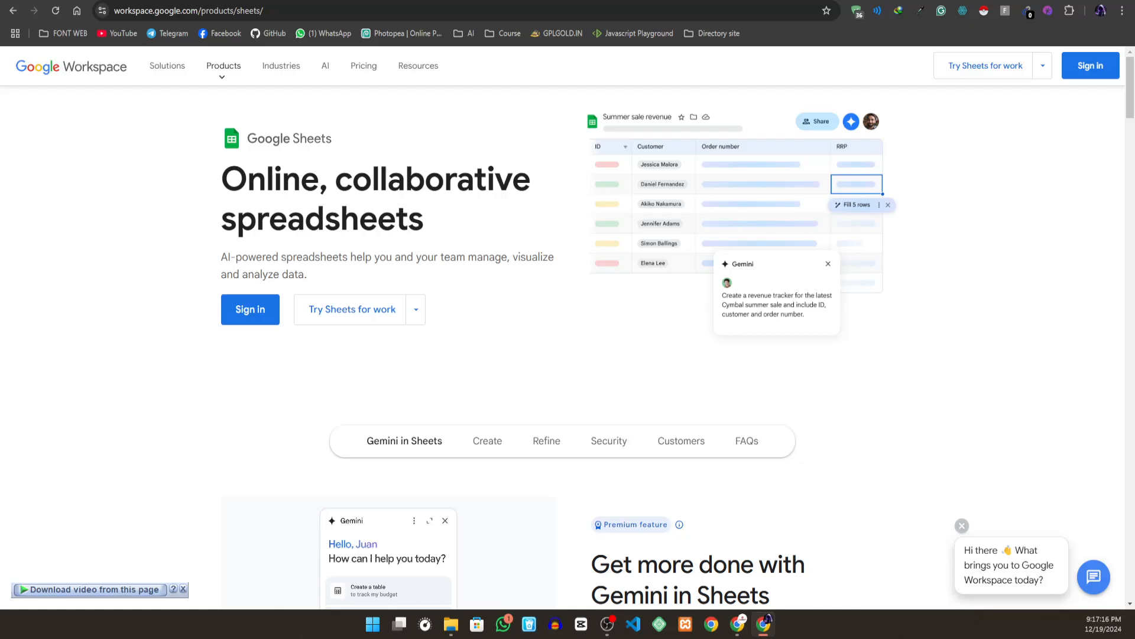
pyautogui.hotkey('ctrl', 'Tab')
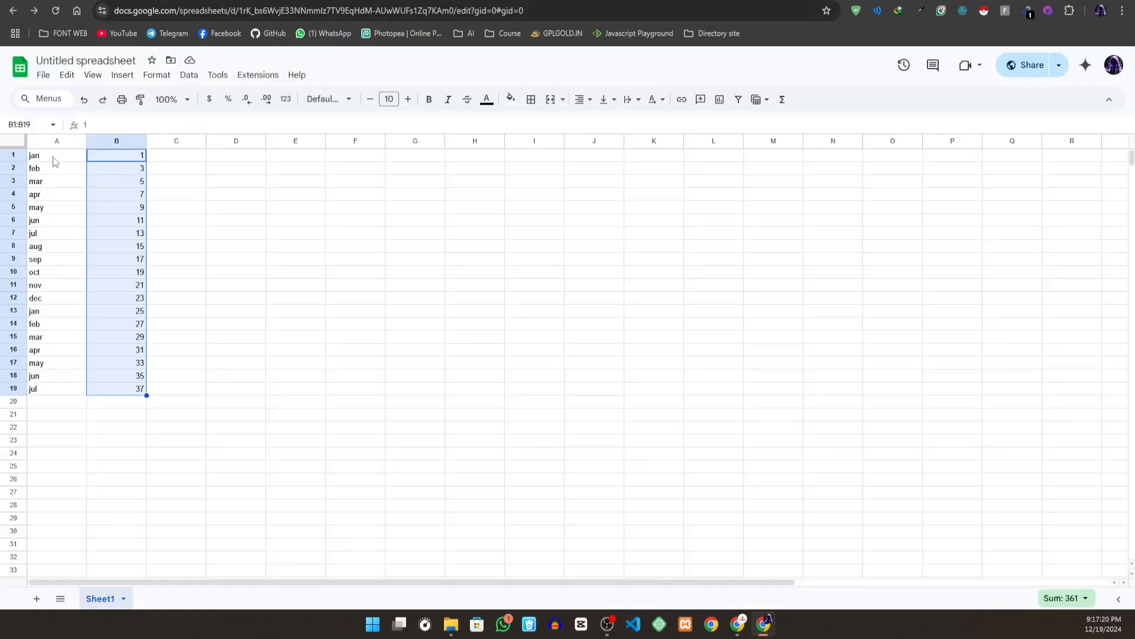
# - Clear the month and number series from cells A1 to B19
pyautogui.moveTo(53, 157); pyautogui.dragTo(139, 388)
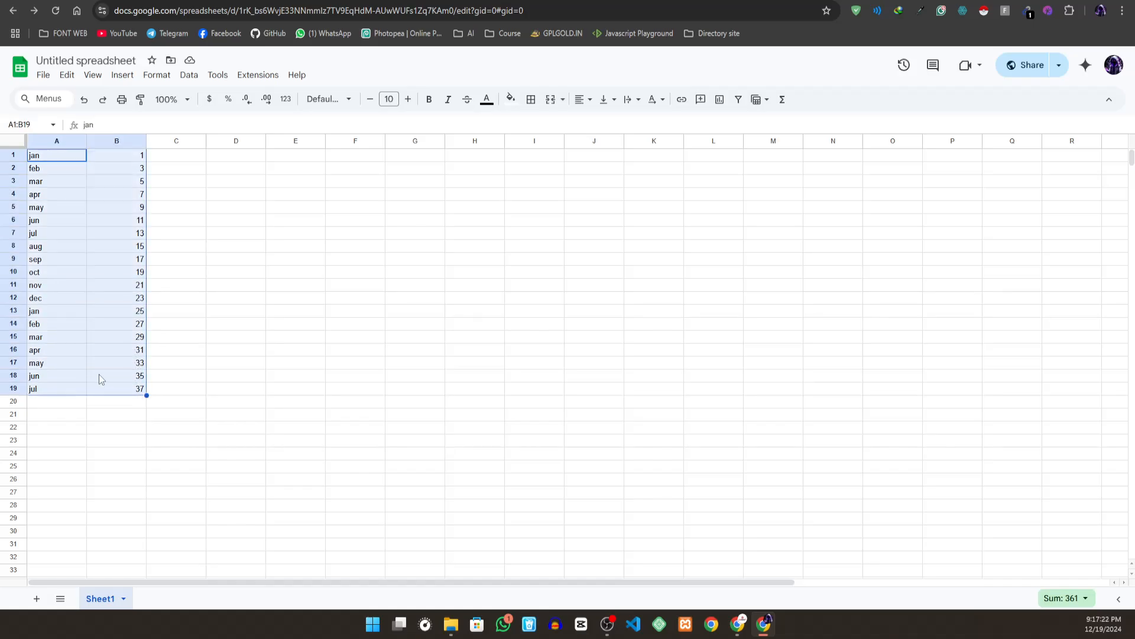
pyautogui.press('Delete')
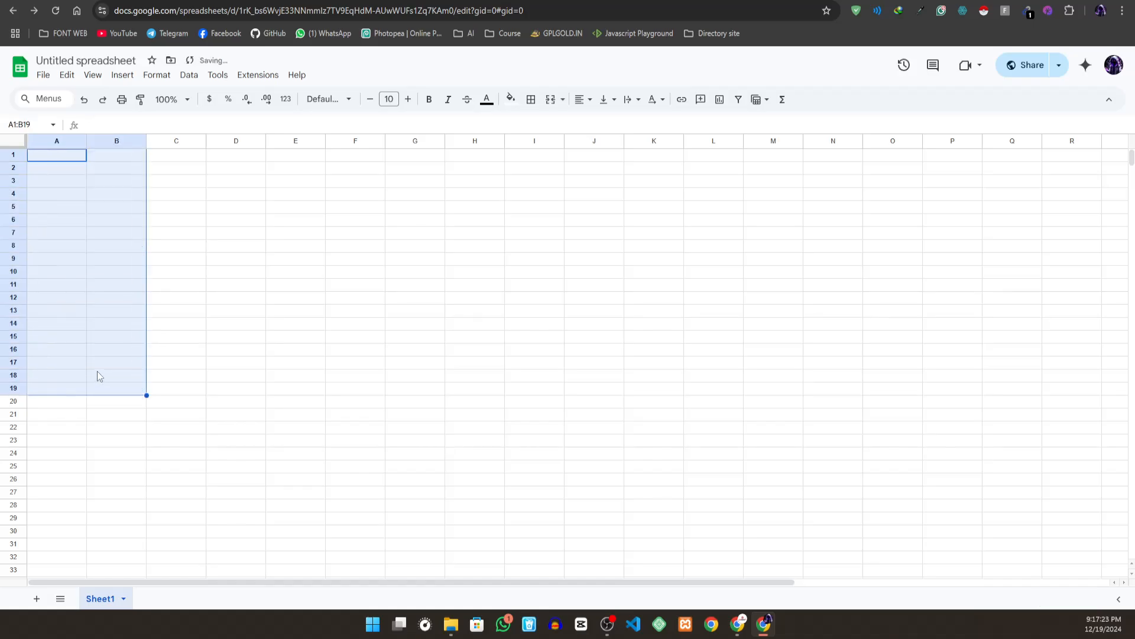
pyautogui.click(283, 246)
pyautogui.hotkey('ctrl', 'Tab')
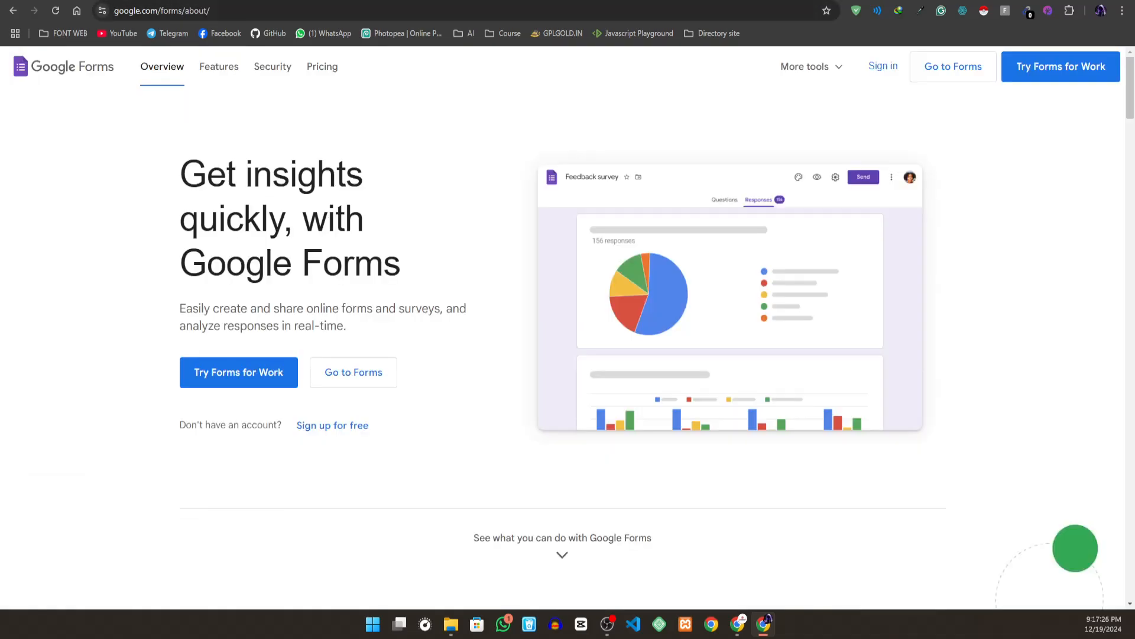
pyautogui.hotkey('ctrl', 'shift', 'Tab')
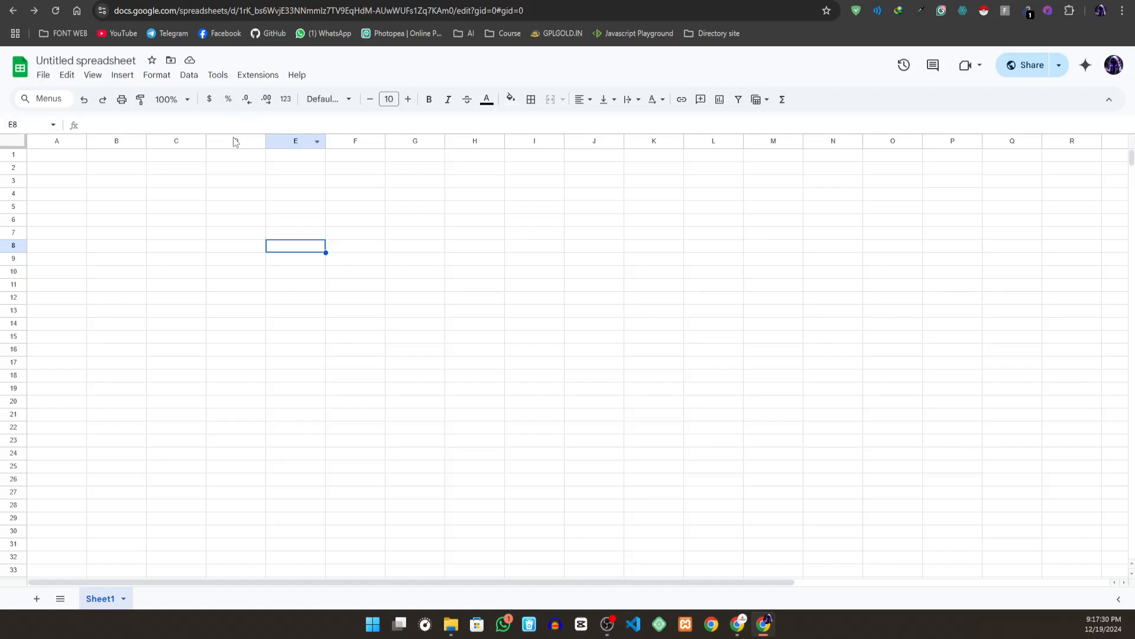
pyautogui.click(67, 77)
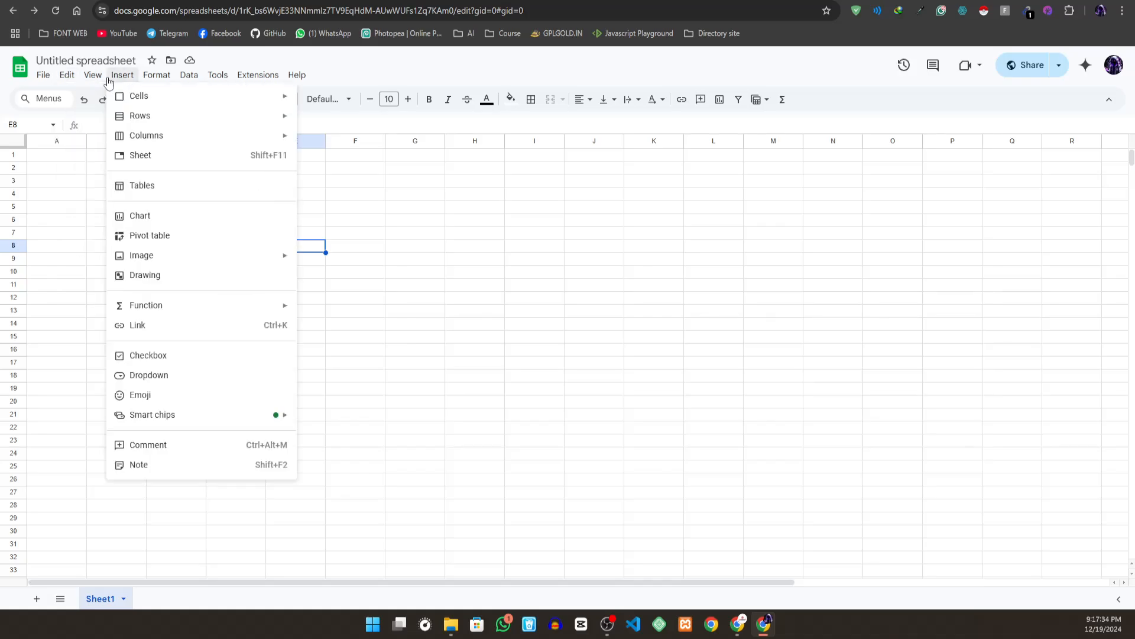
pyautogui.moveTo(266, 76)
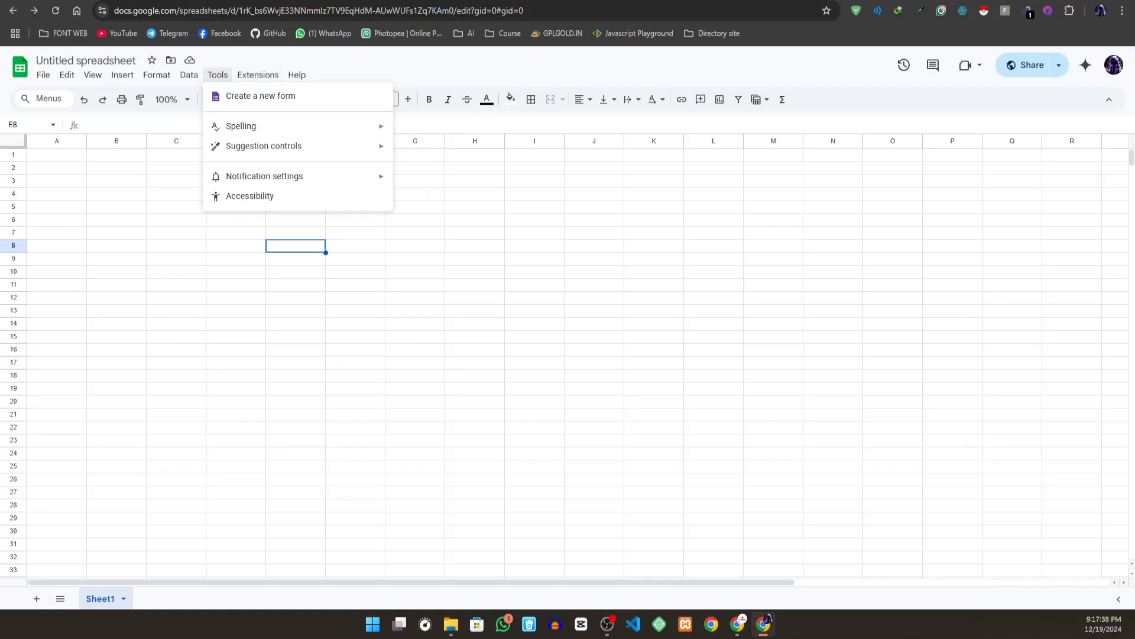
# - Go from the Google Forms product page to the Forms home page and create a blank form
pyautogui.hotkey('ctrl', 'Tab')
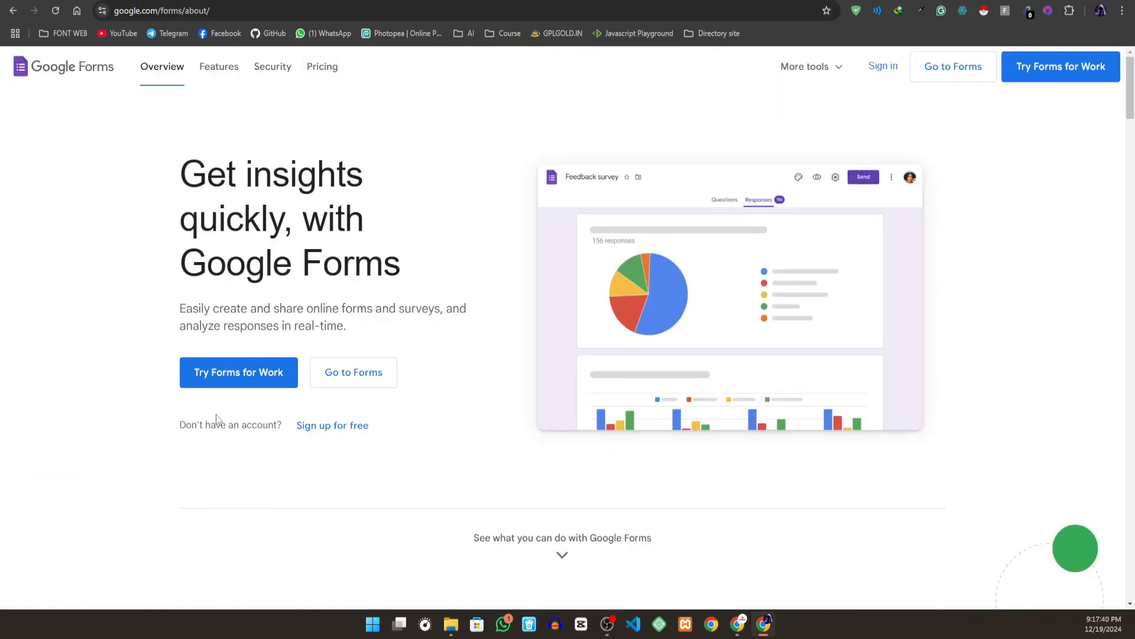
pyautogui.click(261, 377)
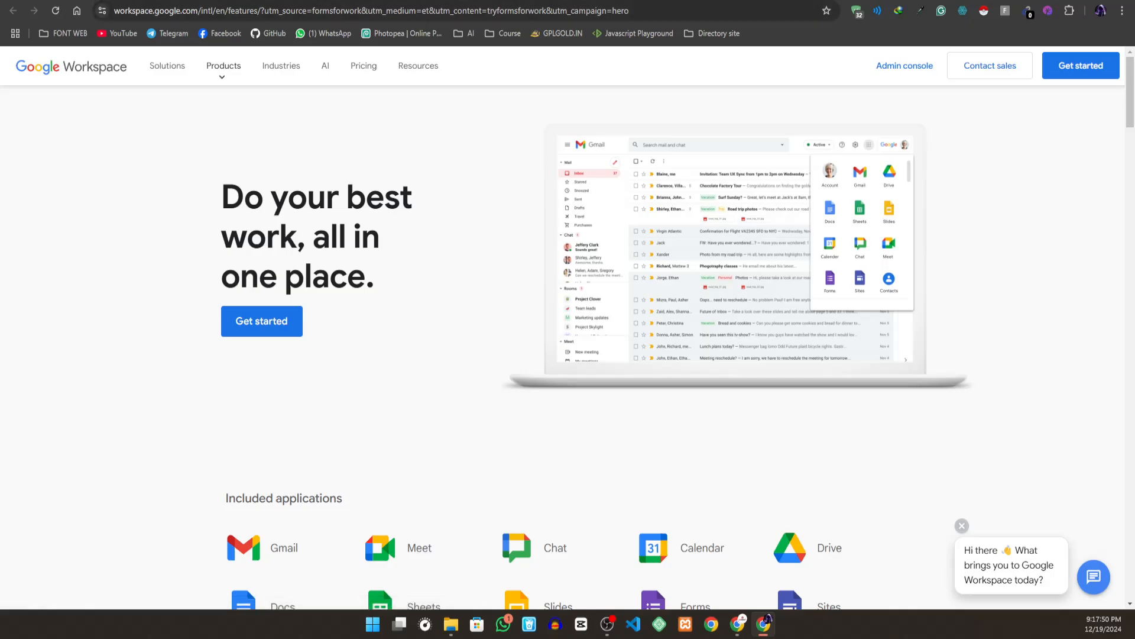
pyautogui.hotkey('ctrl', 'w')
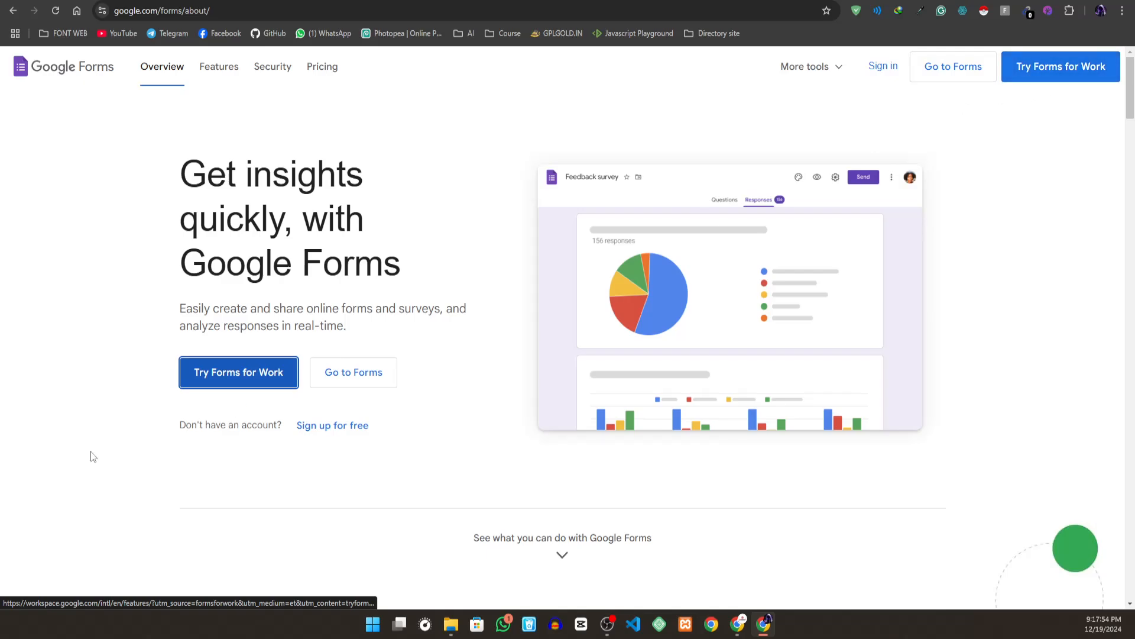
pyautogui.click(321, 363)
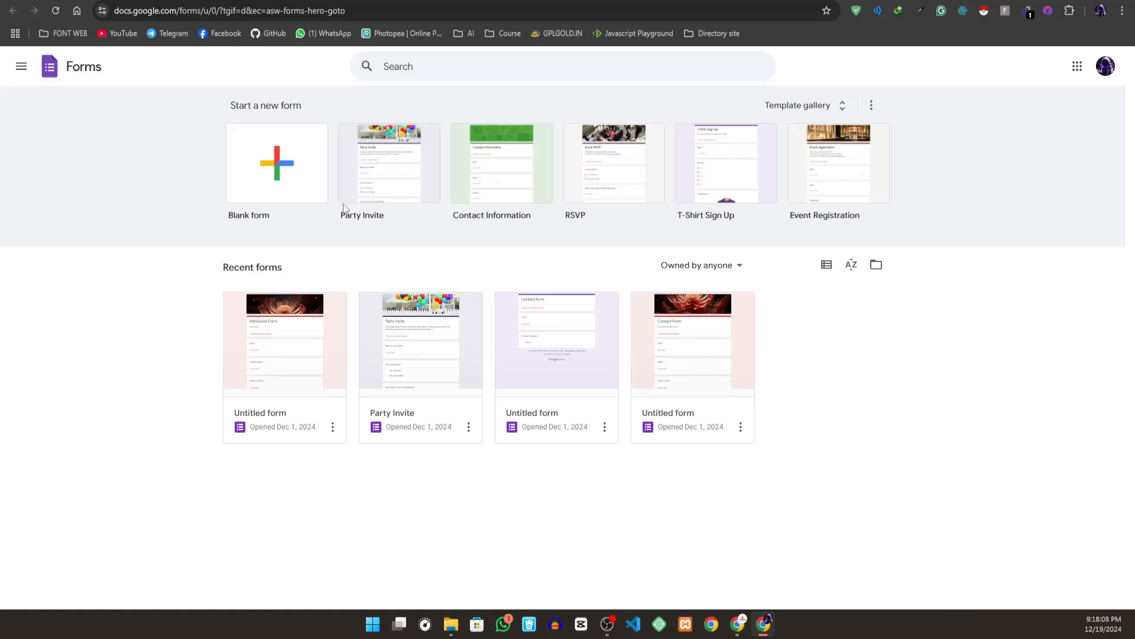
pyautogui.click(290, 205)
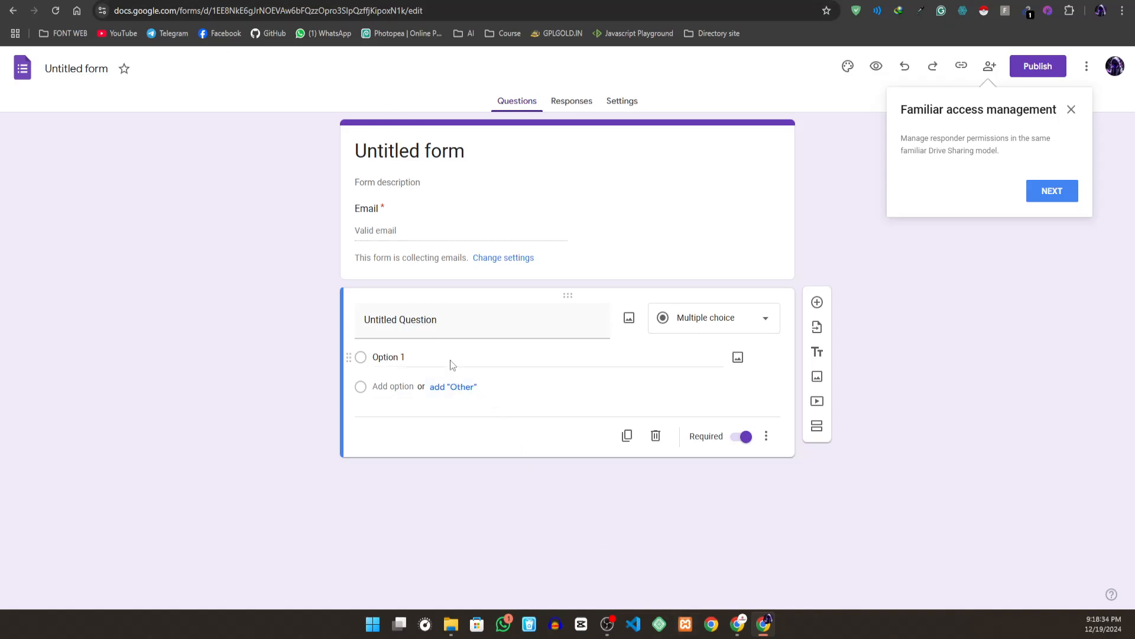
# - Look at the form's email field and through its settings, responses and questions sections
pyautogui.click(394, 236)
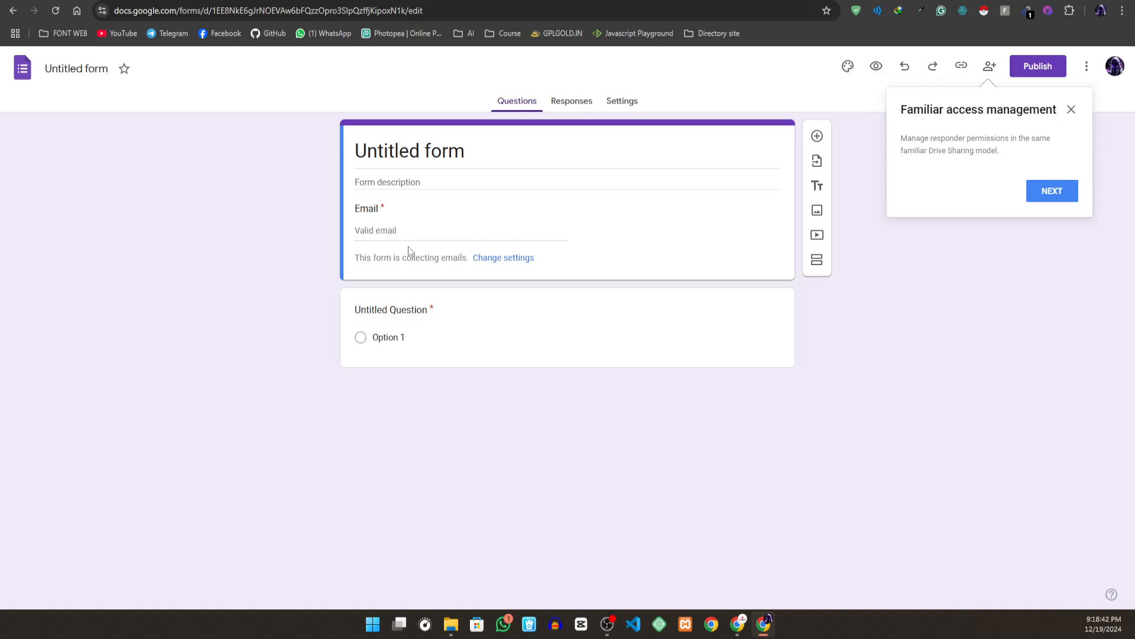
pyautogui.click(507, 258)
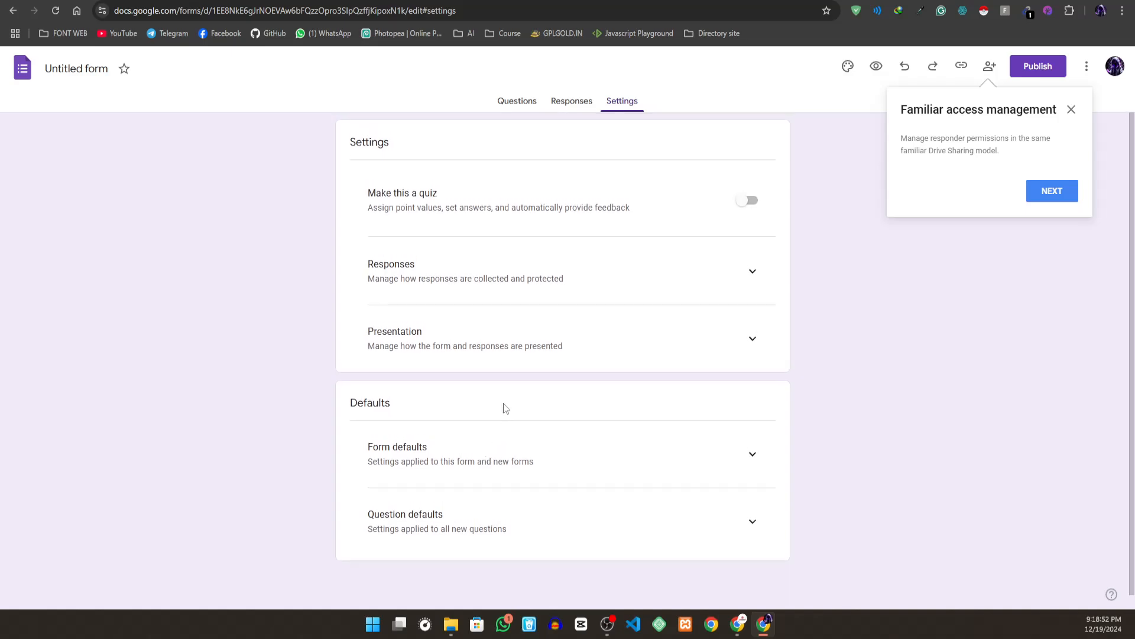
pyautogui.click(557, 104)
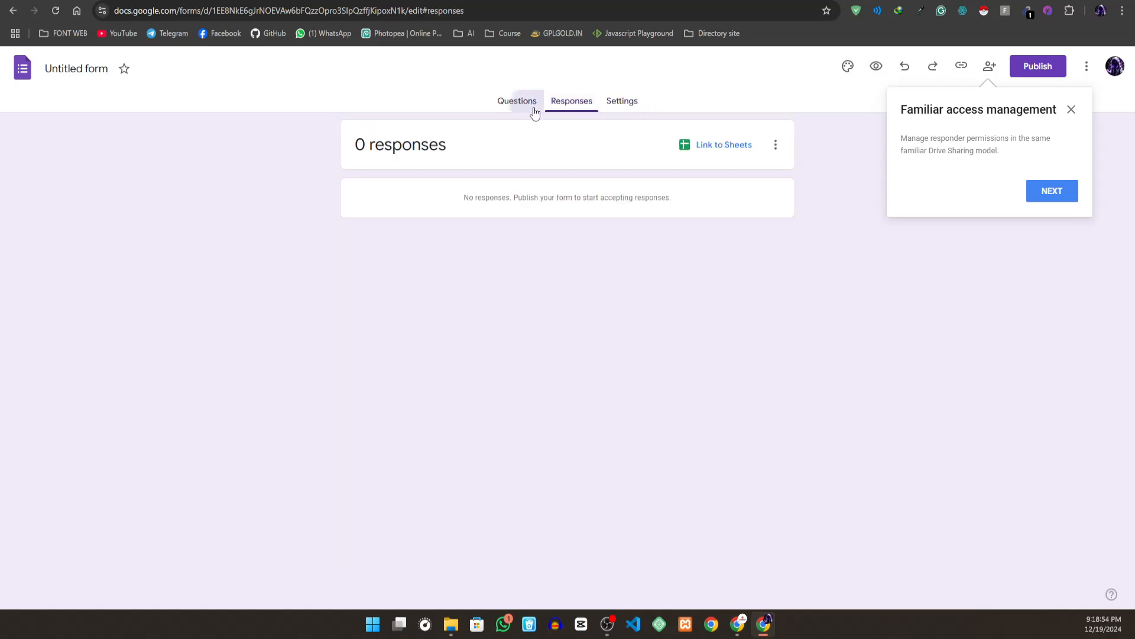
pyautogui.click(534, 112)
pyautogui.click(588, 106)
# - In the form defaults of the settings, set Collect email addresses by default to Do not collect
pyautogui.click(615, 104)
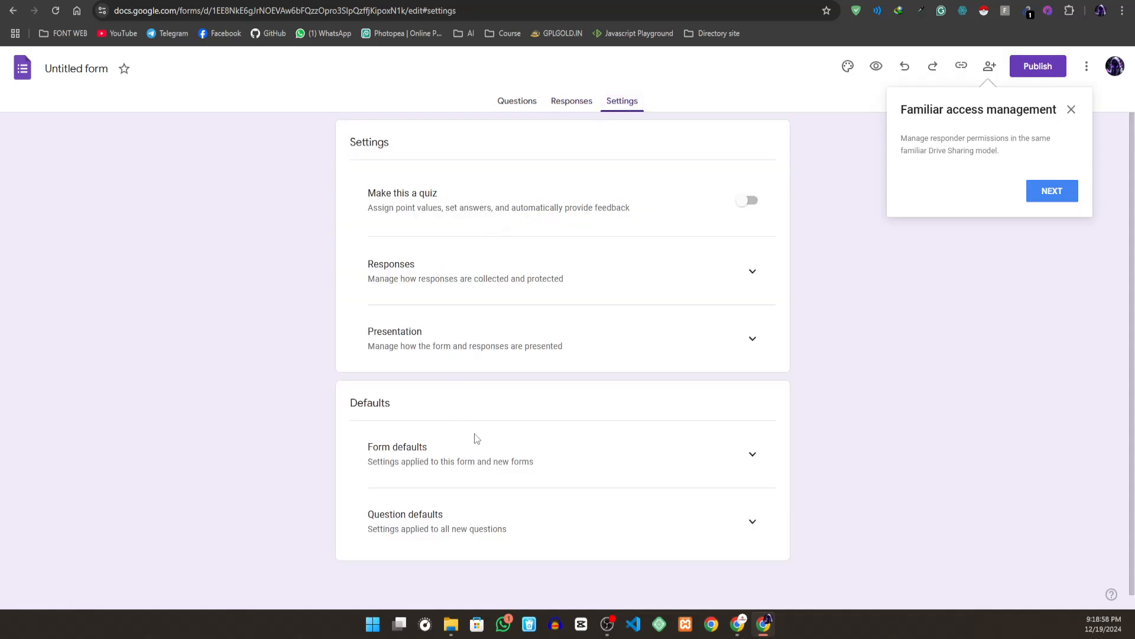
pyautogui.click(754, 454)
pyautogui.scroll(-1, 621, 453)
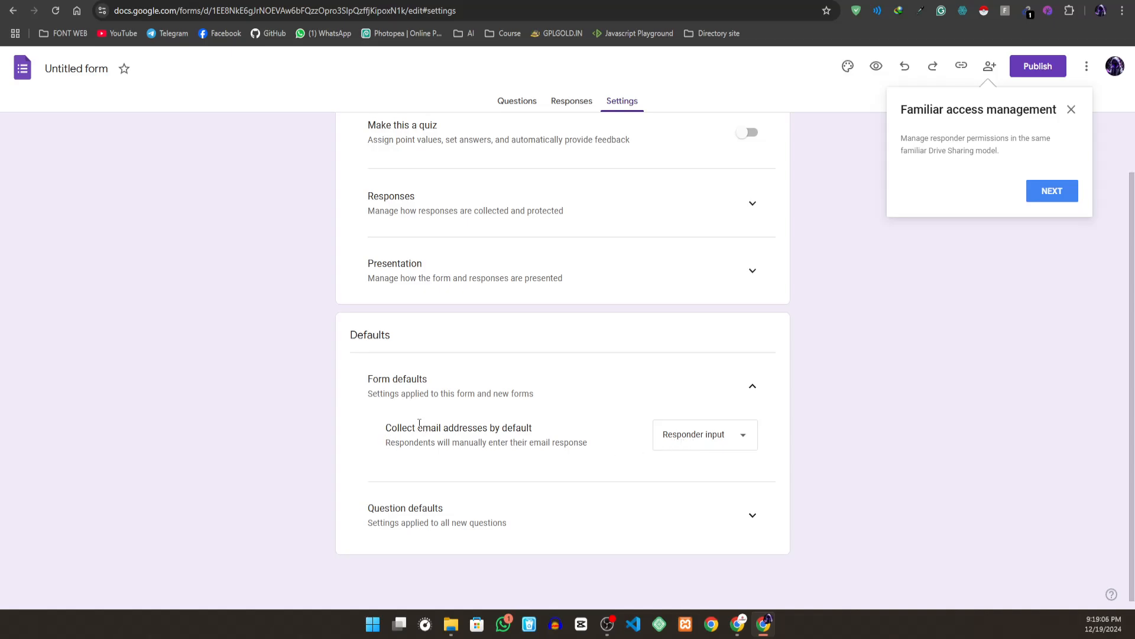
pyautogui.click(731, 443)
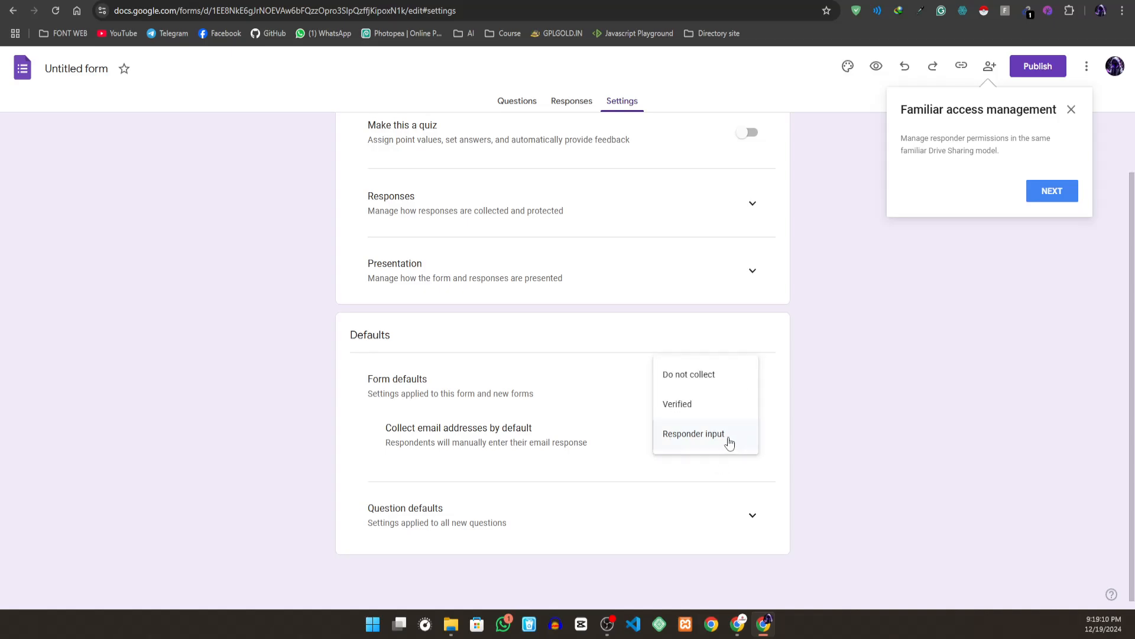
pyautogui.click(706, 389)
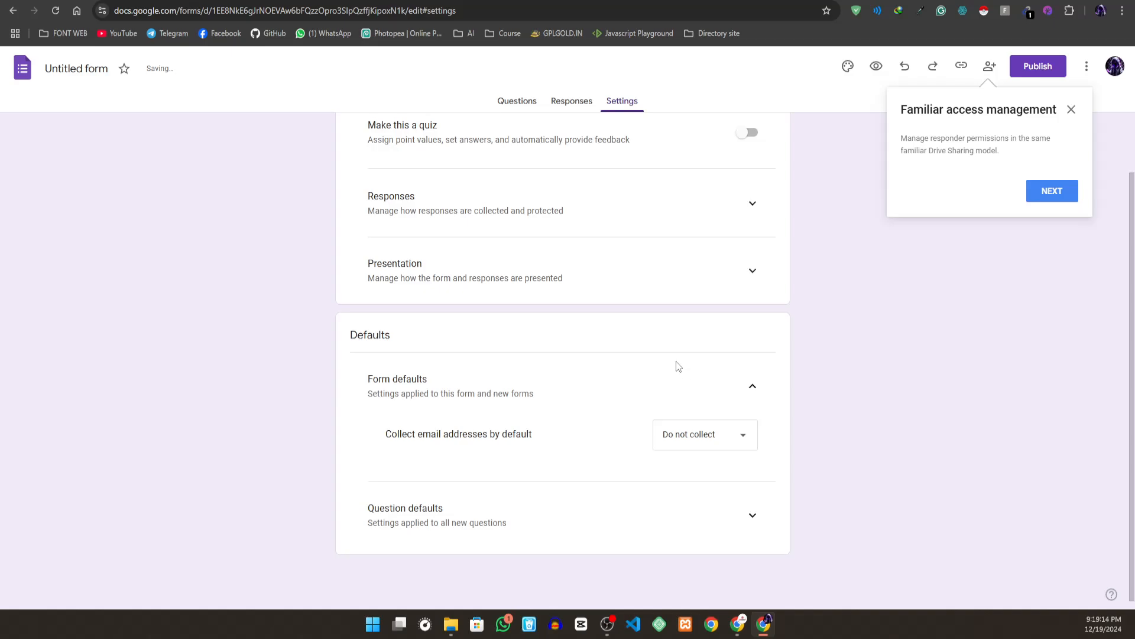
# - Return from the settings to the form's questions
pyautogui.click(517, 102)
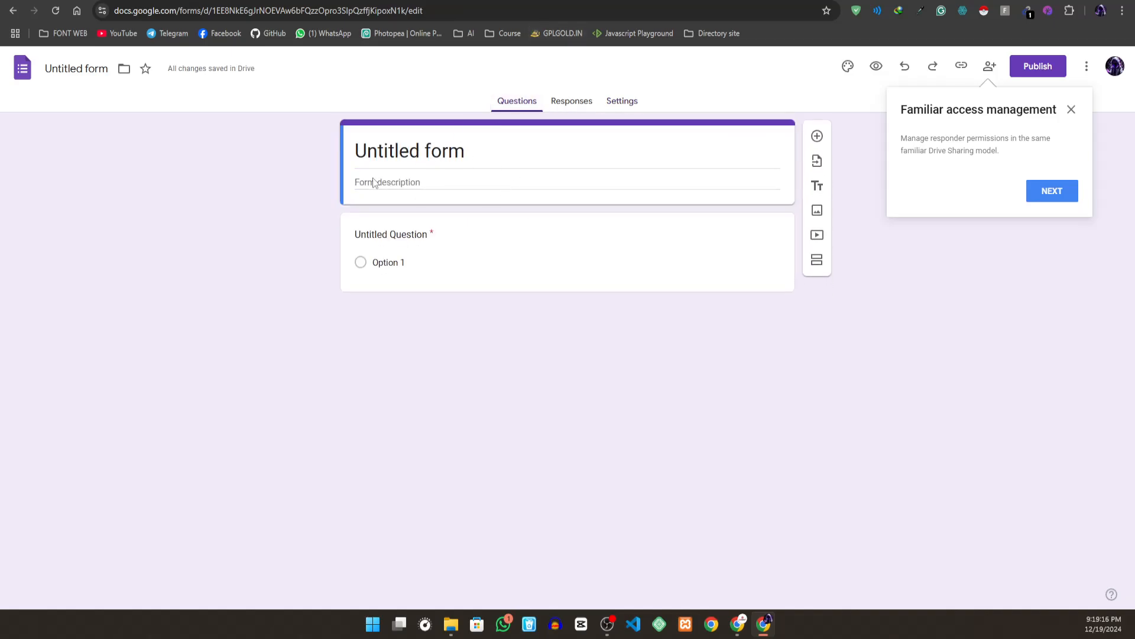
pyautogui.click(482, 157)
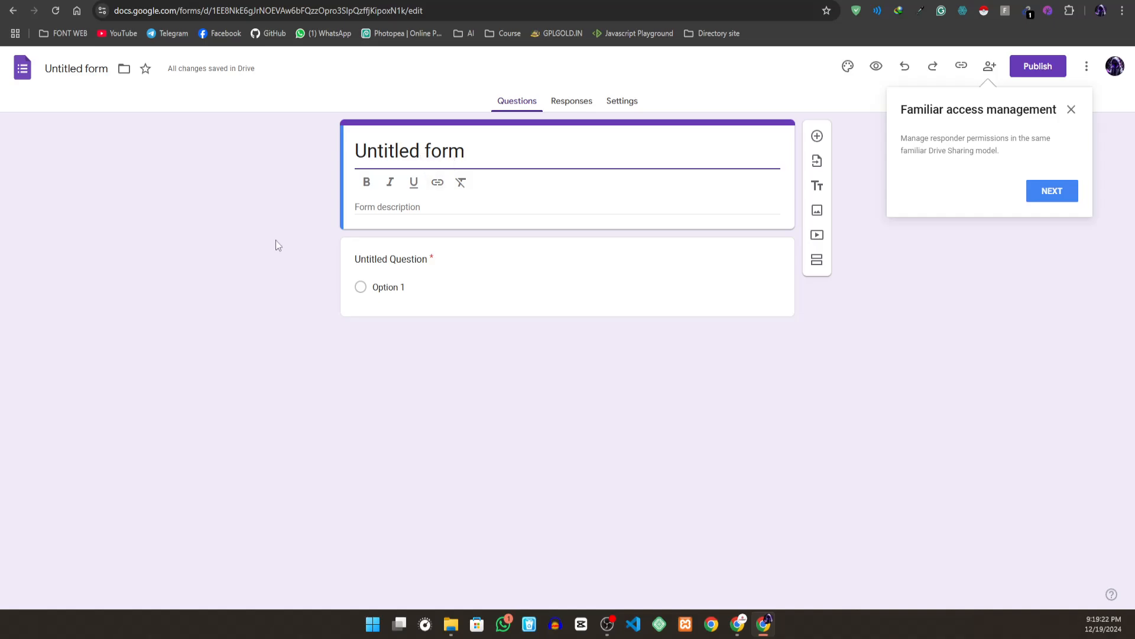
pyautogui.press('BackSpace')
pyautogui.press('BackSpace')
pyautogui.press('BackSpace')
pyautogui.press('BackSpace')
pyautogui.press('BackSpace')
pyautogui.press('BackSpace')
pyautogui.press('BackSpace')
pyautogui.press('BackSpace')
pyautogui.press('BackSpace')
pyautogui.press('BackSpace')
pyautogui.press('BackSpace')
pyautogui.press('BackSpace')
pyautogui.press('BackSpace')
pyautogui.hotkey('ctrl', 'z')
pyautogui.write('D=')
pyautogui.press('BackSpace')
pyautogui.press('BackSpace')
pyautogui.press('BackSpace')
pyautogui.press('BackSpace')
pyautogui.press('BackSpace')
pyautogui.press('BackSpace')
pyautogui.press('BackSpace')
pyautogui.press('BackSpace')
pyautogui.press('BackSpace')
pyautogui.press('BackSpace')
pyautogui.press('BackSpace')
pyautogui.press('BackSpace')
pyautogui.press('BackSpace')
pyautogui.press('BackSpace')
pyautogui.press('BackSpace')
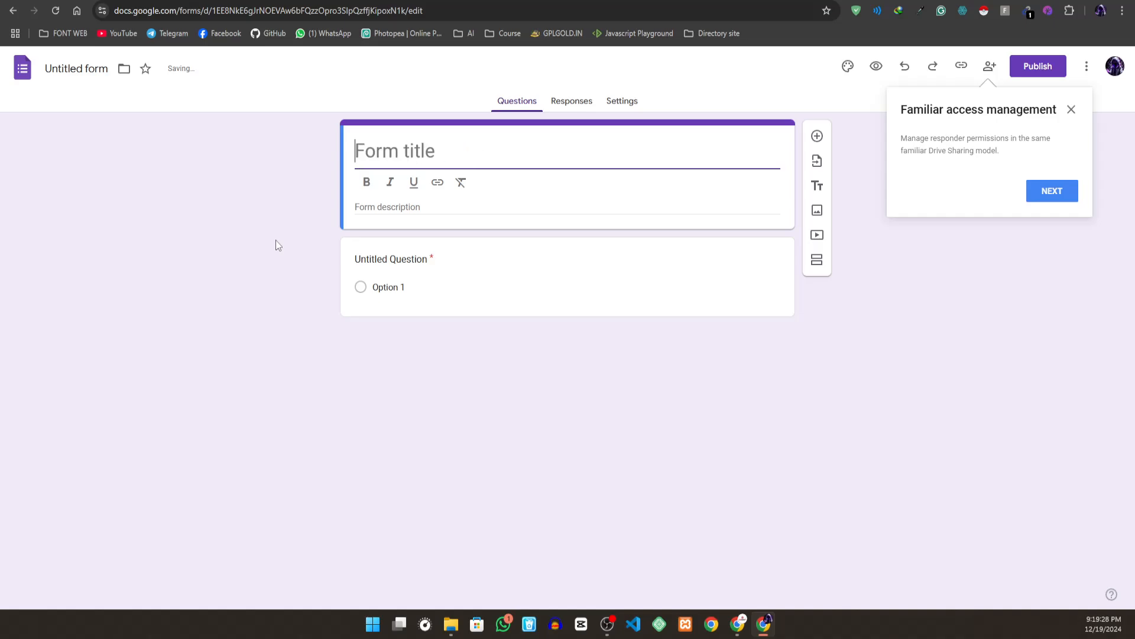
pyautogui.hotkey('ctrl', 'z')
pyautogui.write('a')
pyautogui.press('BackSpace')
pyautogui.press('BackSpace')
pyautogui.press('BackSpace')
pyautogui.press('BackSpace')
pyautogui.press('BackSpace')
pyautogui.press('BackSpace')
pyautogui.press('BackSpace')
pyautogui.press('BackSpace')
pyautogui.press('BackSpace')
pyautogui.press('BackSpace')
pyautogui.press('BackSpace')
pyautogui.press('BackSpace')
pyautogui.press('BackSpace')
pyautogui.press('BackSpace')
pyautogui.hotkey('ctrl', 'z')
pyautogui.press('BackSpace')
pyautogui.press('BackSpace')
pyautogui.press('BackSpace')
pyautogui.press('BackSpace')
pyautogui.press('BackSpace')
pyautogui.press('BackSpace')
pyautogui.press('BackSpace')
pyautogui.press('BackSpace')
pyautogui.press('BackSpace')
pyautogui.press('BackSpace')
pyautogui.press('BackSpace')
pyautogui.press('BackSpace')
pyautogui.press('BackSpace')
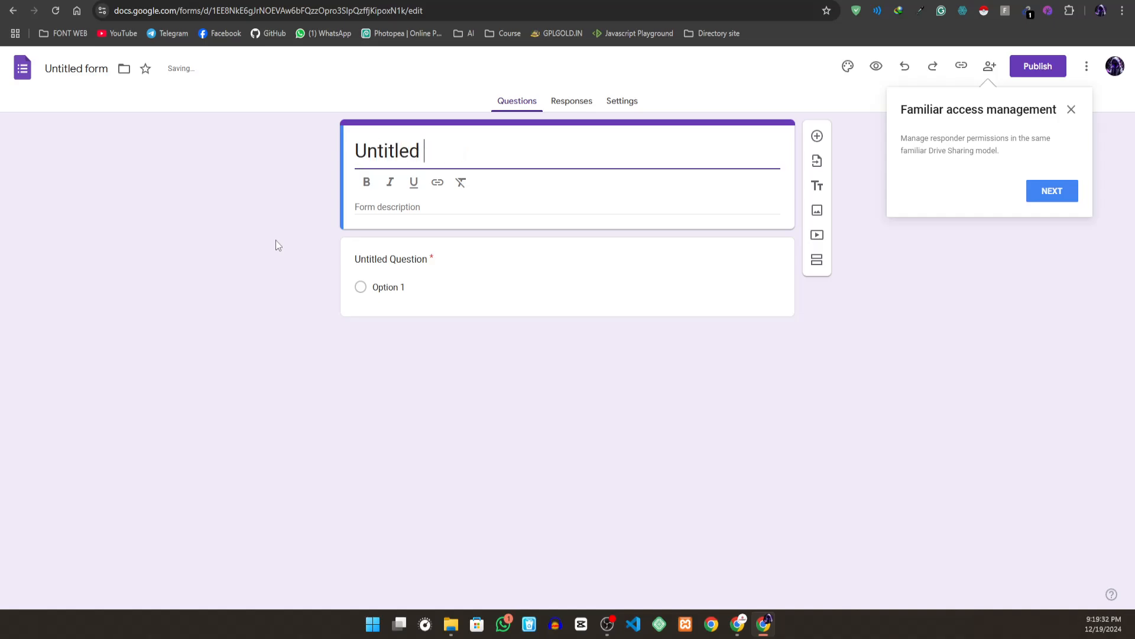
pyautogui.hotkey('ctrl', 'z')
pyautogui.press('BackSpace')
pyautogui.press('BackSpace')
pyautogui.press('BackSpace')
pyautogui.press('BackSpace')
pyautogui.press('BackSpace')
pyautogui.press('BackSpace')
pyautogui.press('BackSpace')
pyautogui.press('BackSpace')
pyautogui.press('BackSpace')
pyautogui.press('BackSpace')
pyautogui.press('BackSpace')
pyautogui.press('BackSpace')
pyautogui.press('BackSpace')
pyautogui.hotkey('ctrl', 'z')
pyautogui.press('BackSpace')
pyautogui.press('BackSpace')
pyautogui.press('BackSpace')
pyautogui.press('BackSpace')
pyautogui.press('BackSpace')
pyautogui.press('BackSpace')
pyautogui.press('BackSpace')
pyautogui.press('BackSpace')
pyautogui.press('BackSpace')
pyautogui.press('BackSpace')
pyautogui.press('BackSpace')
pyautogui.press('BackSpace')
pyautogui.press('BackSpace')
pyautogui.hotkey('ctrl', 'z')
pyautogui.press('BackSpace')
pyautogui.click(236, 72)
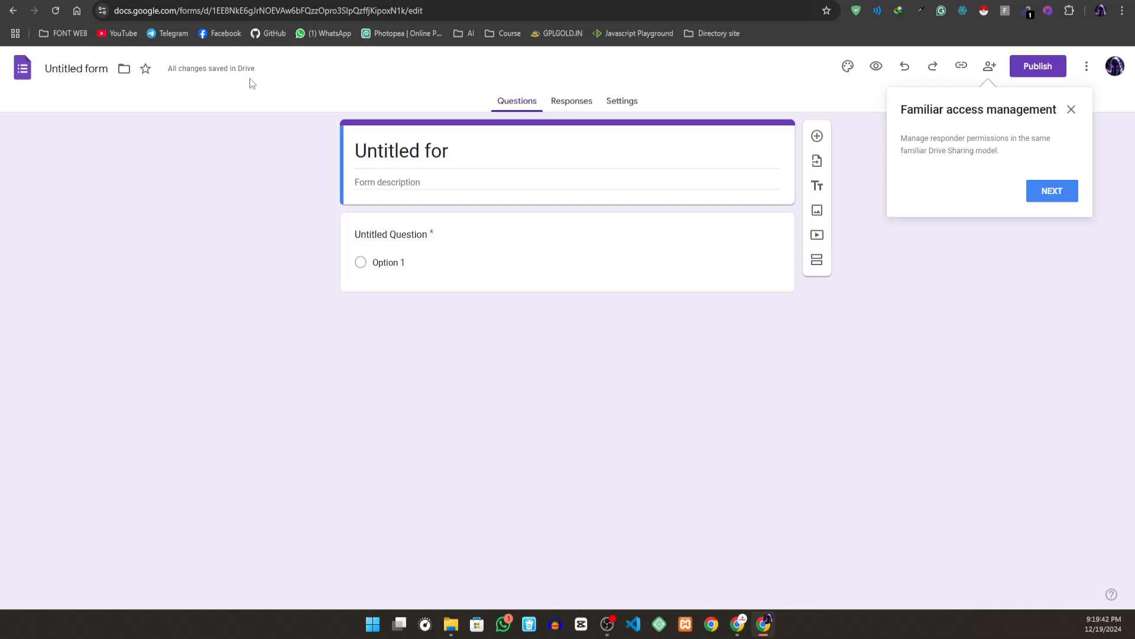
pyautogui.click(442, 149)
pyautogui.moveTo(465, 145); pyautogui.dragTo(263, 154)
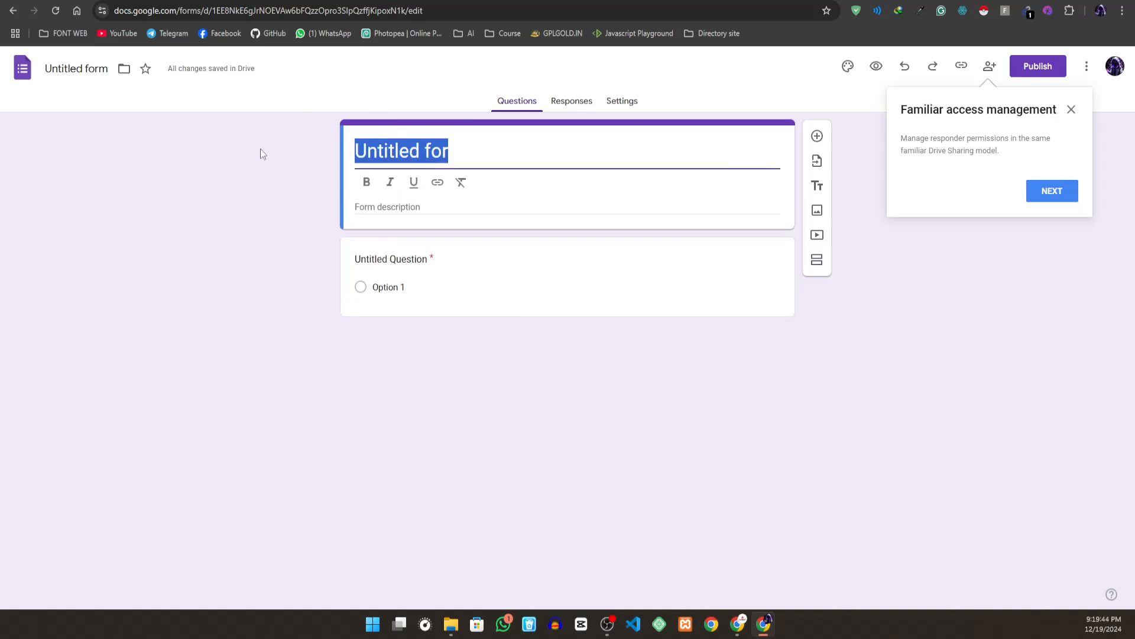
pyautogui.press('BackSpace')
pyautogui.hotkey('ctrl', 'z')
pyautogui.hotkey('ctrl', 'z')
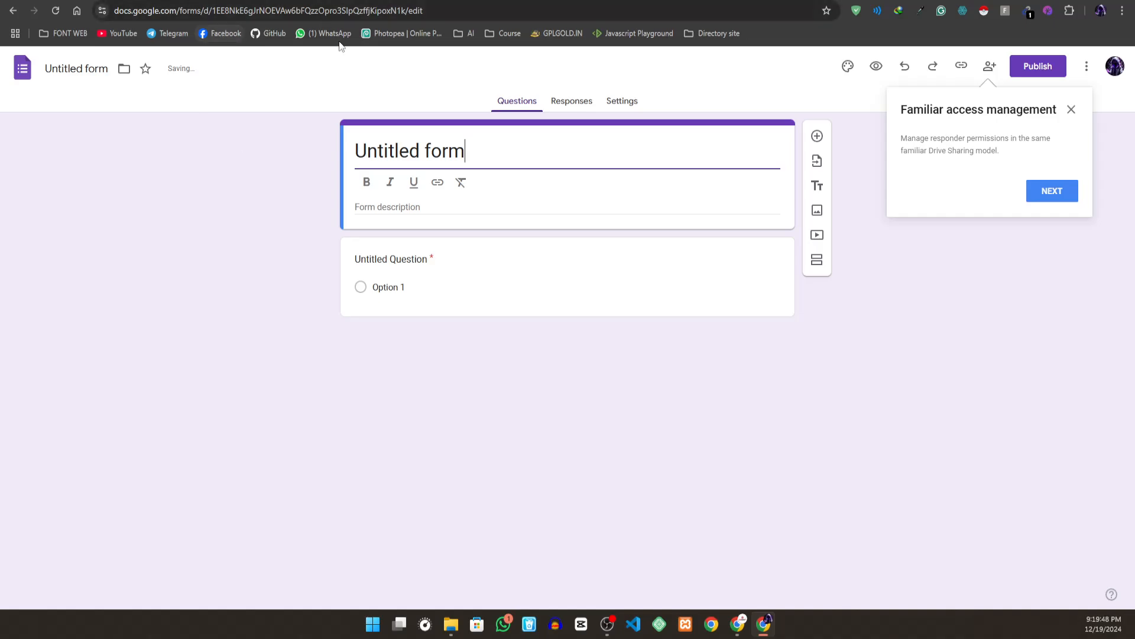
# - Replace the form's title with Admission Form
pyautogui.moveTo(489, 150); pyautogui.dragTo(294, 160)
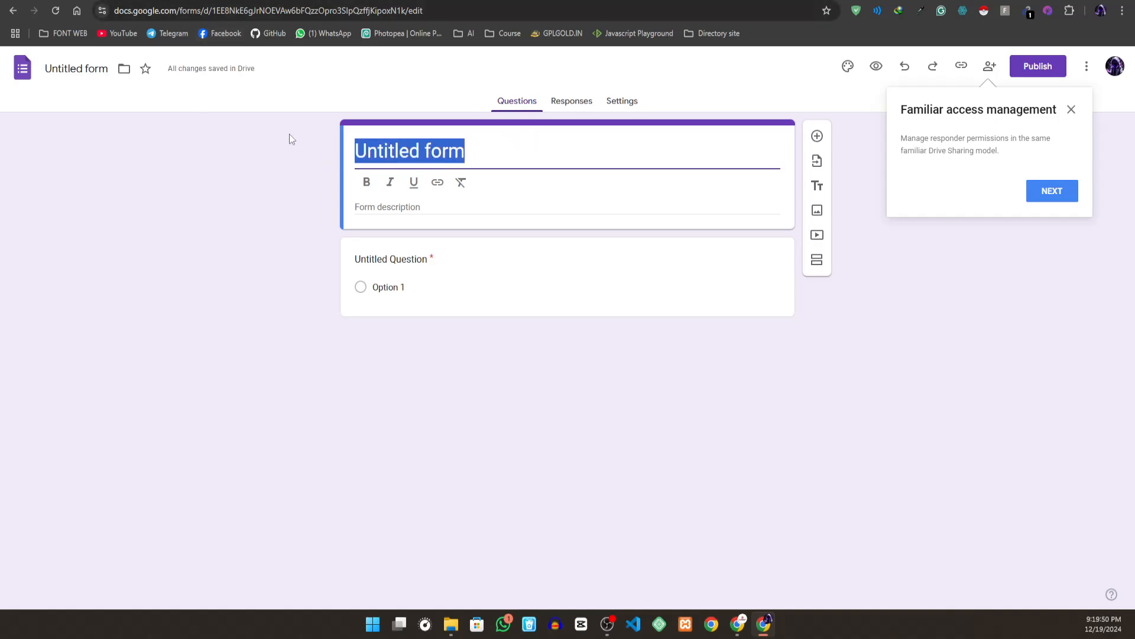
pyautogui.write('a')
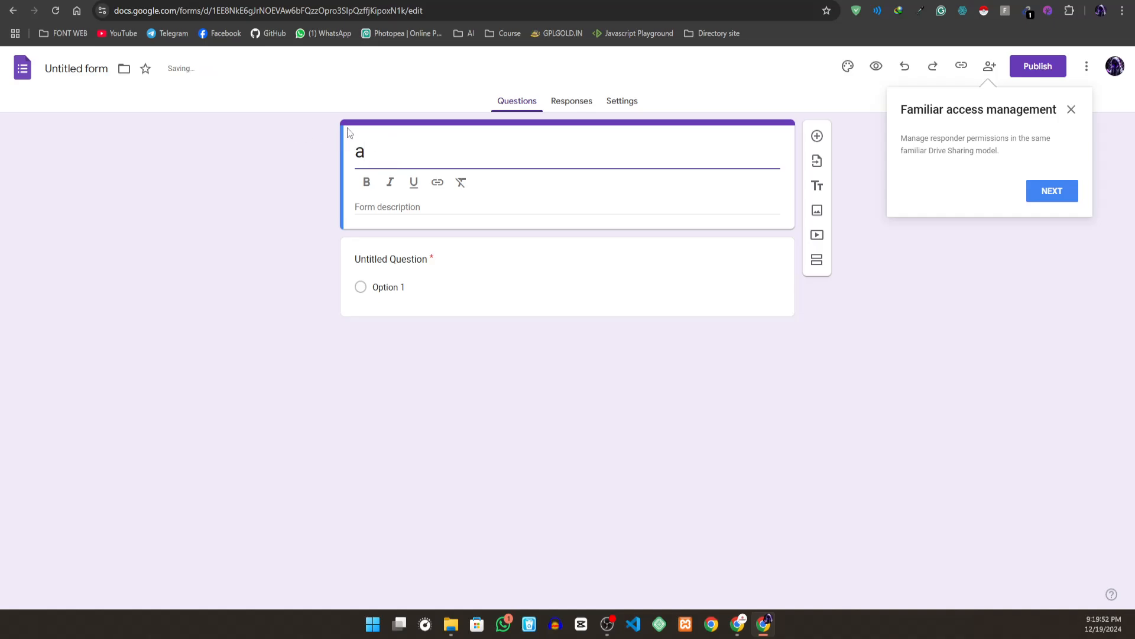
pyautogui.press('BackSpace')
pyautogui.write('Admissi')
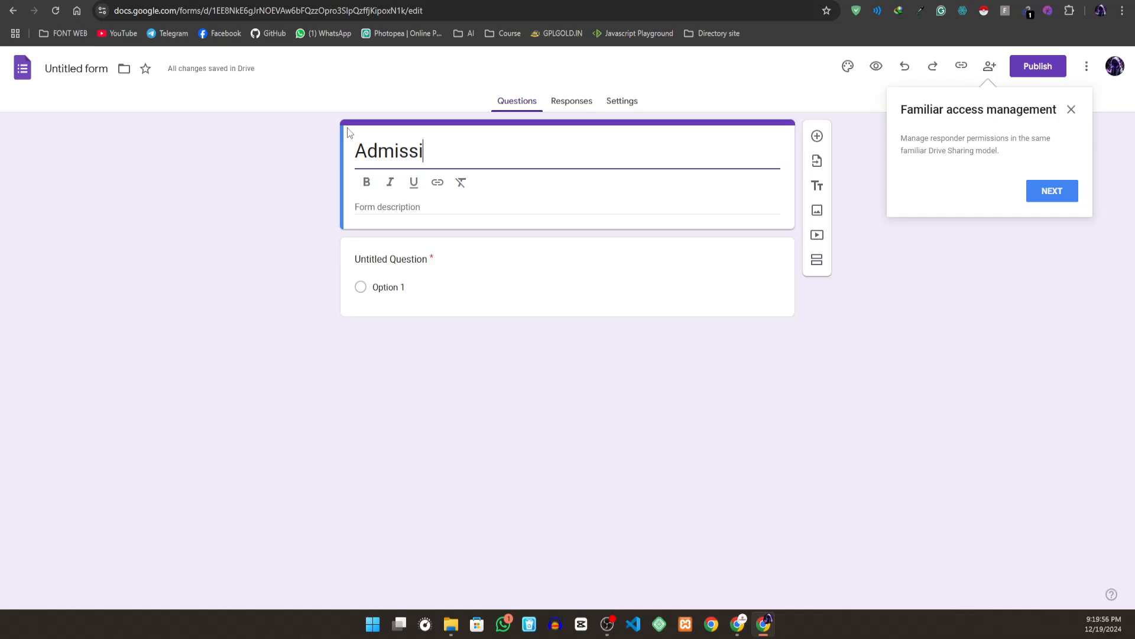
pyautogui.write('on Form')
# - Add a title and description block below the form header and delete it again
pyautogui.click(821, 188)
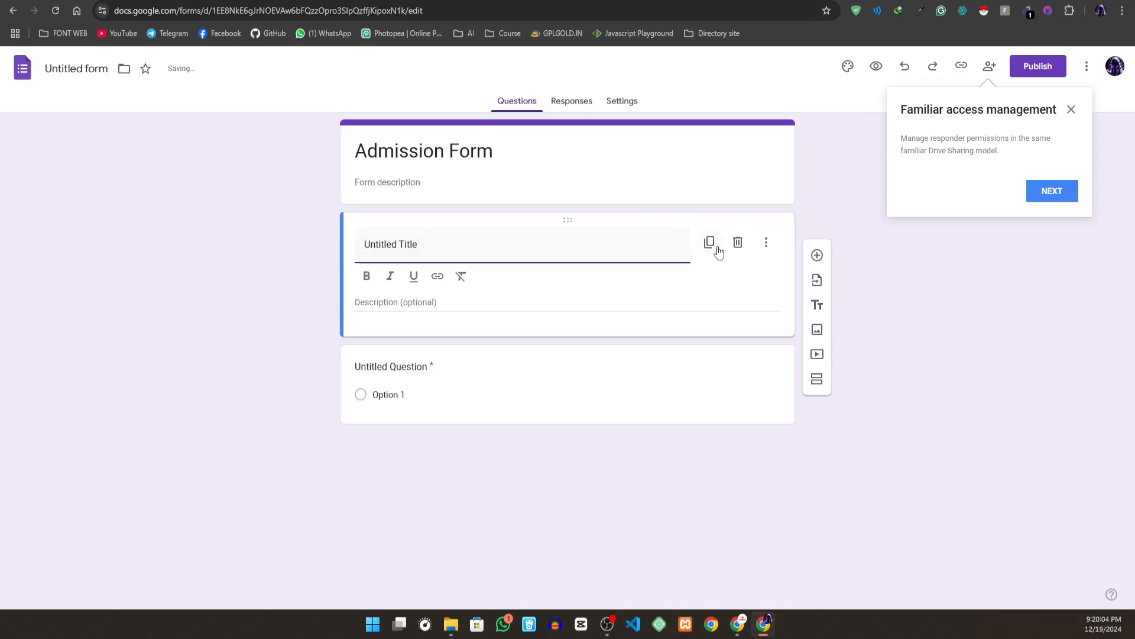
pyautogui.click(739, 251)
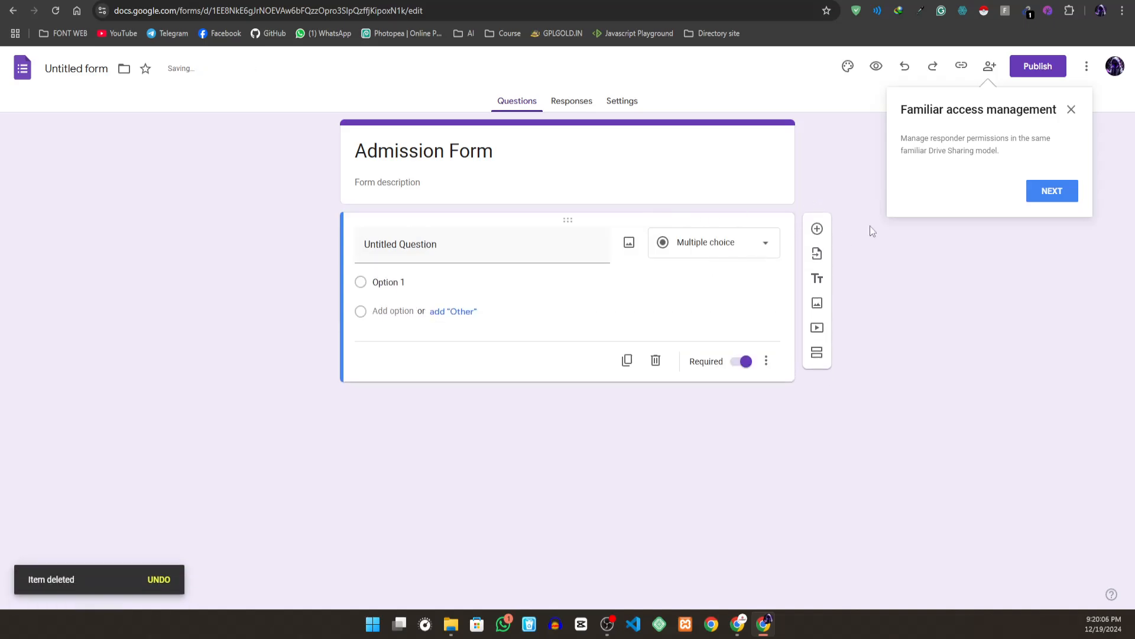
# - Dismiss the access management tip and set the form's theme color to orange
pyautogui.click(1072, 111)
pyautogui.click(849, 66)
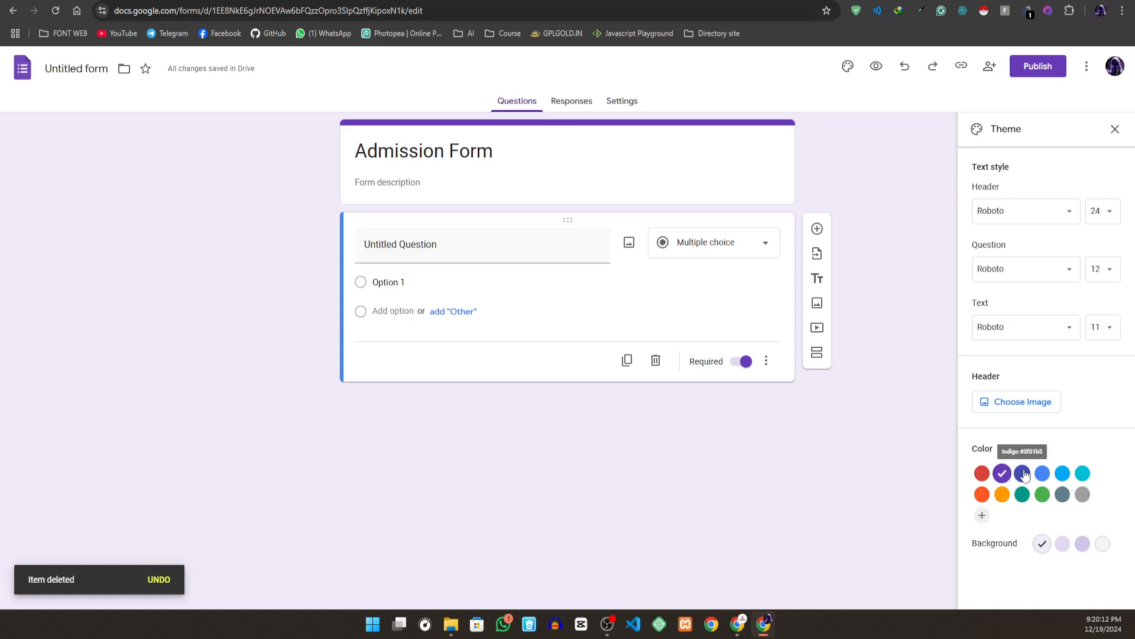
pyautogui.click(1002, 495)
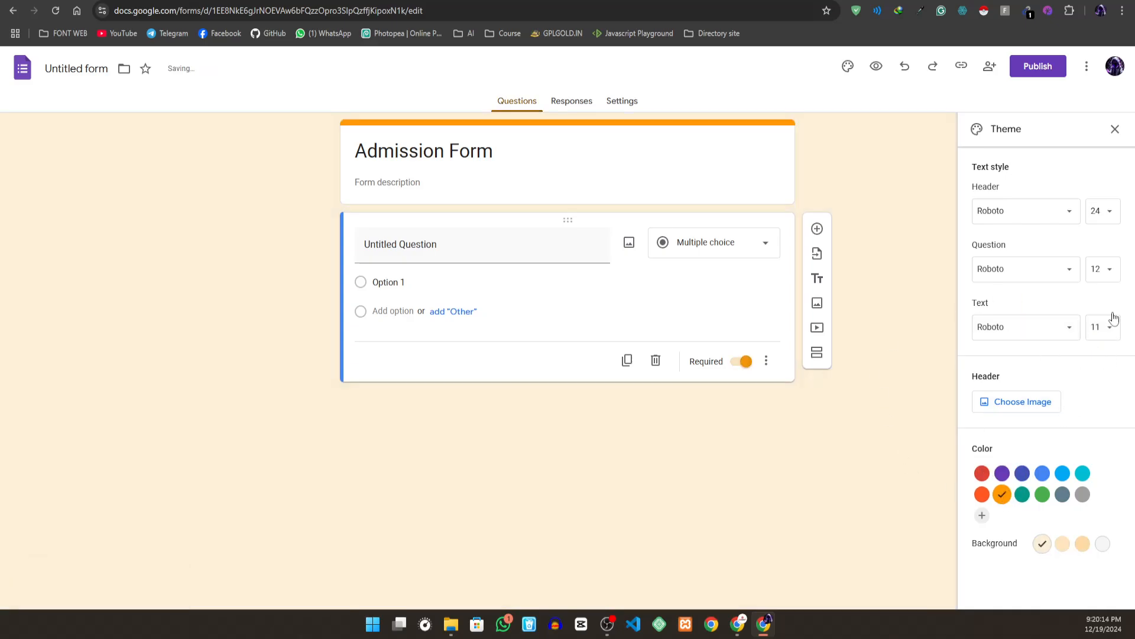
# - Set the theme's header, question and text fonts to Comfortaa, trying Pacifico on the header first
pyautogui.click(1018, 212)
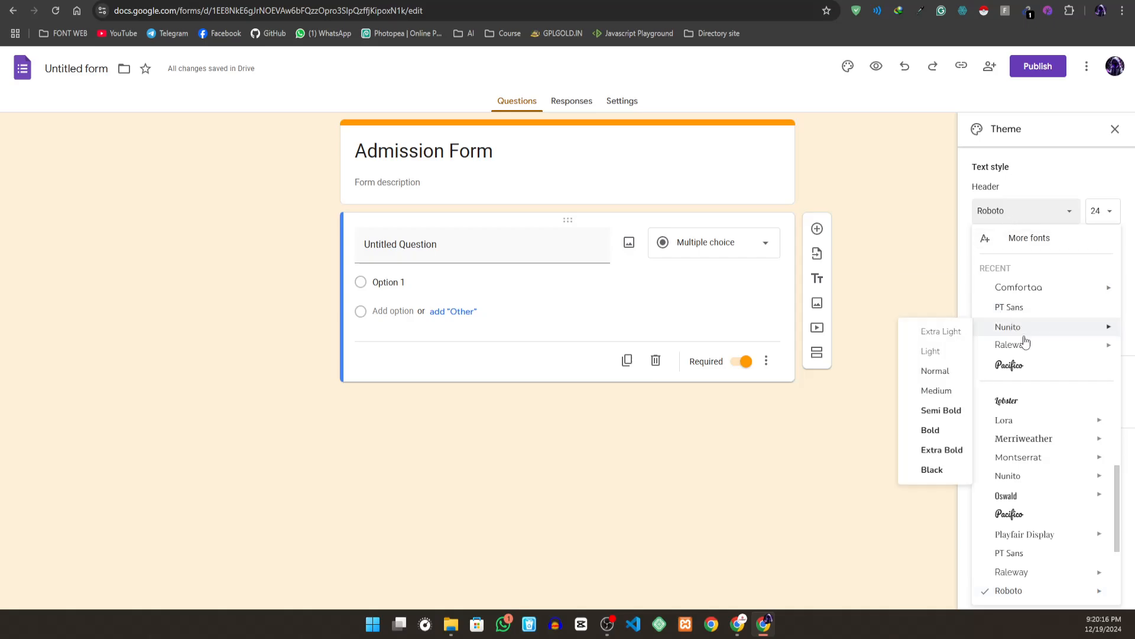
pyautogui.click(1018, 364)
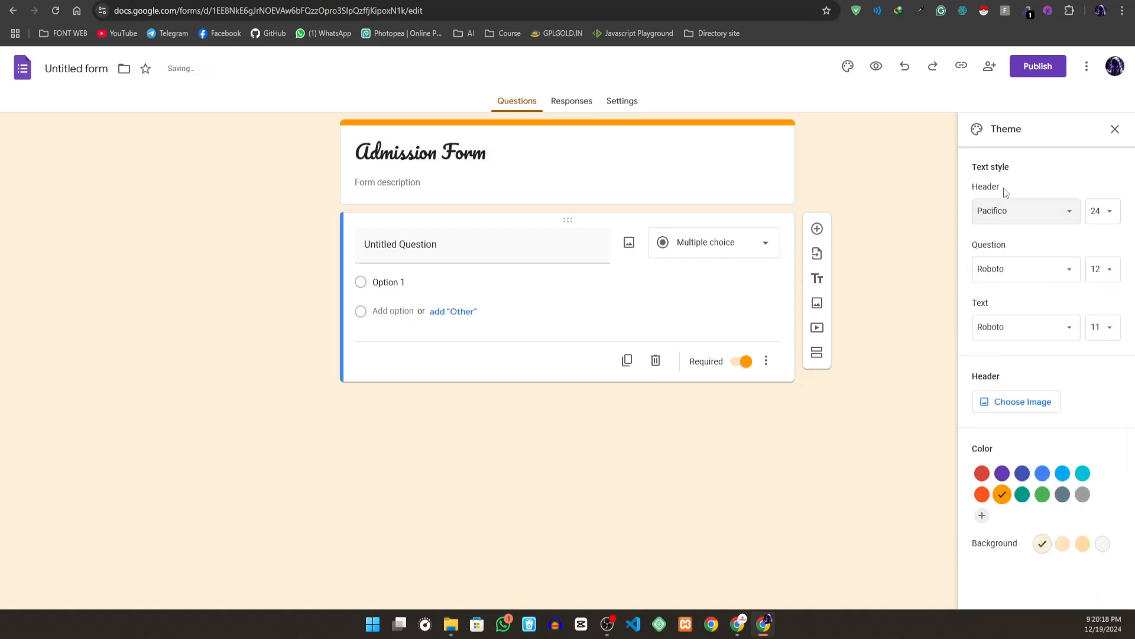
pyautogui.click(1006, 210)
pyautogui.click(1009, 314)
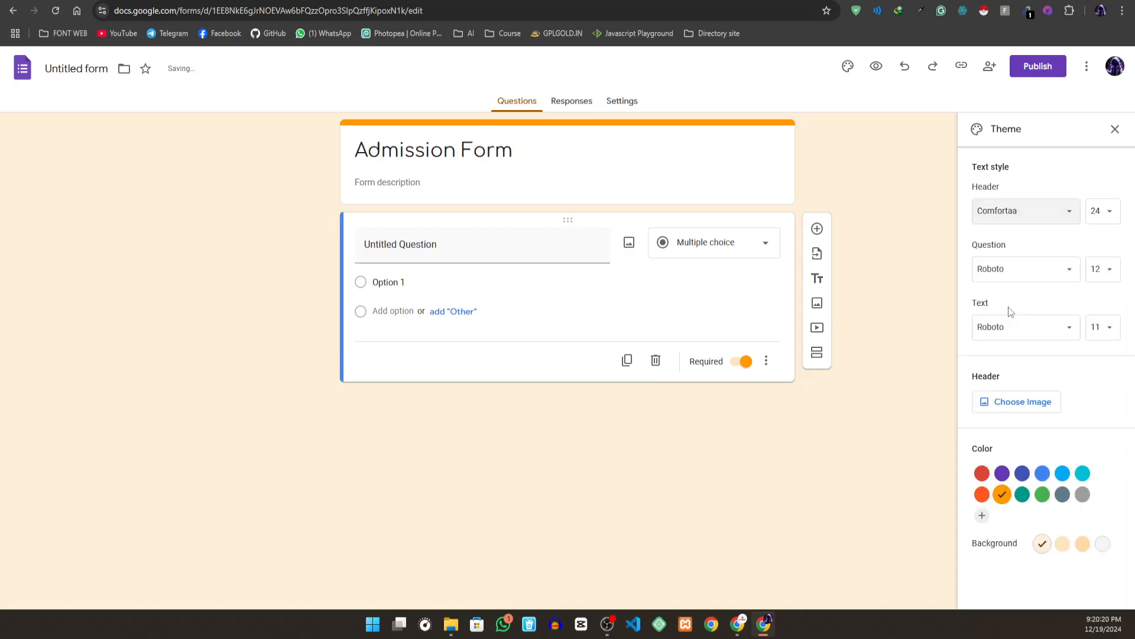
pyautogui.click(998, 279)
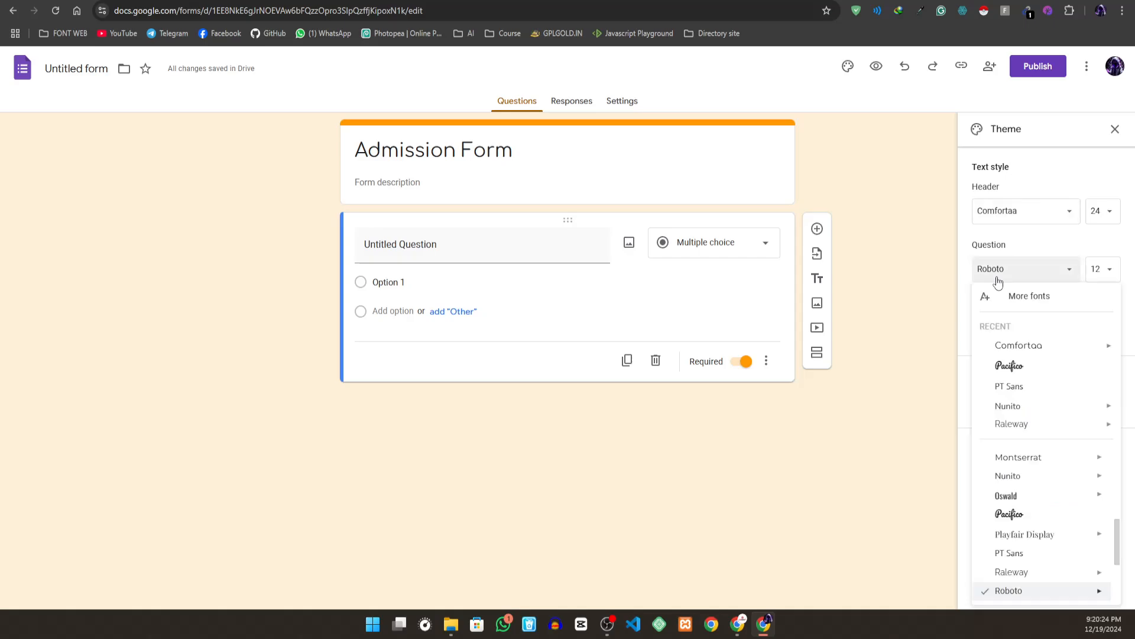
pyautogui.click(1020, 349)
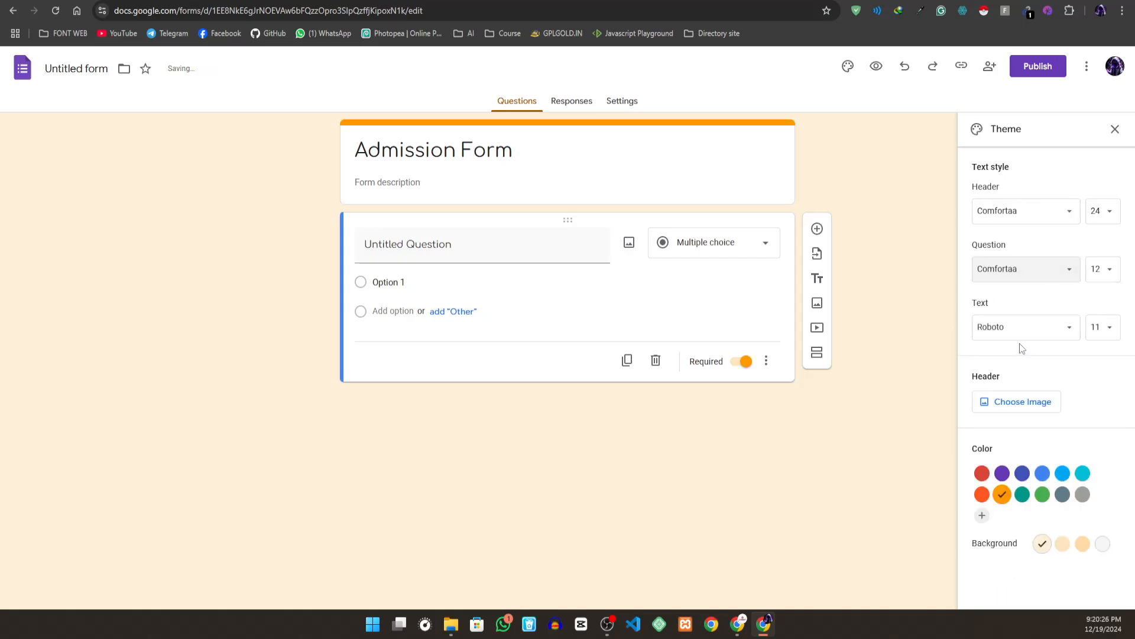
pyautogui.click(1009, 326)
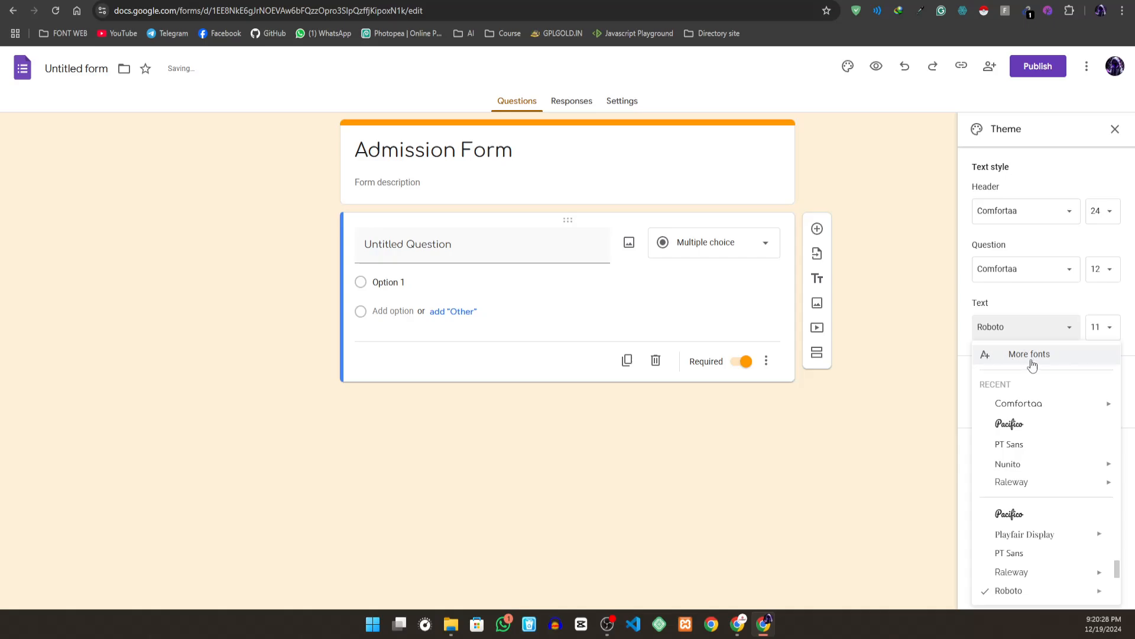
pyautogui.click(1005, 404)
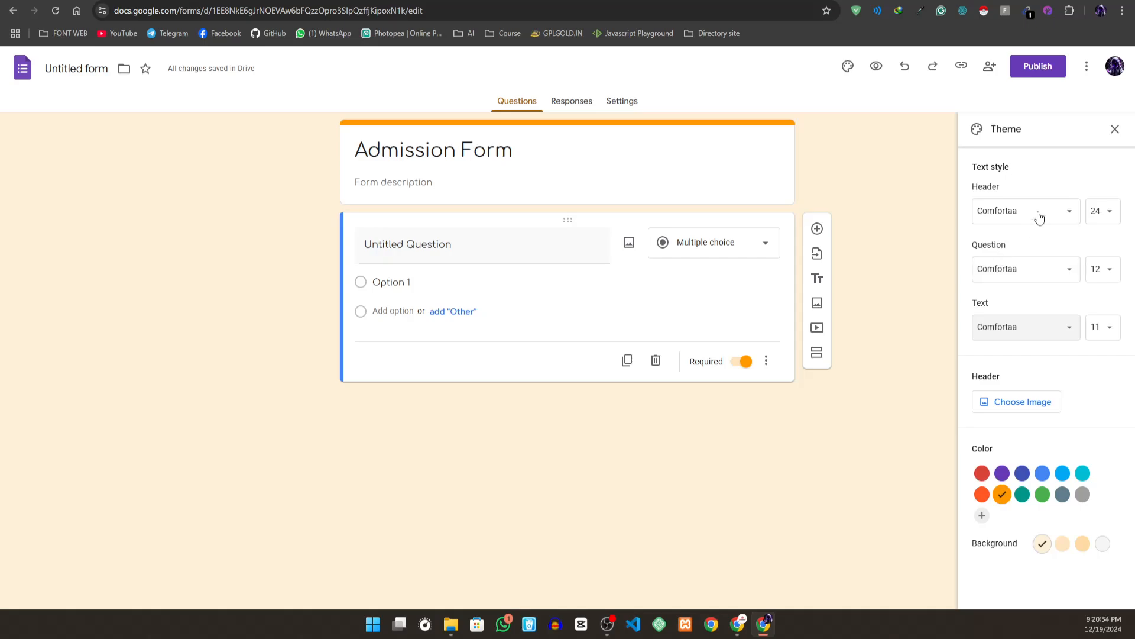
# - Look at the theme's font sizes, choosing 24 for the header and leaving the text size list without a choice
pyautogui.click(1107, 216)
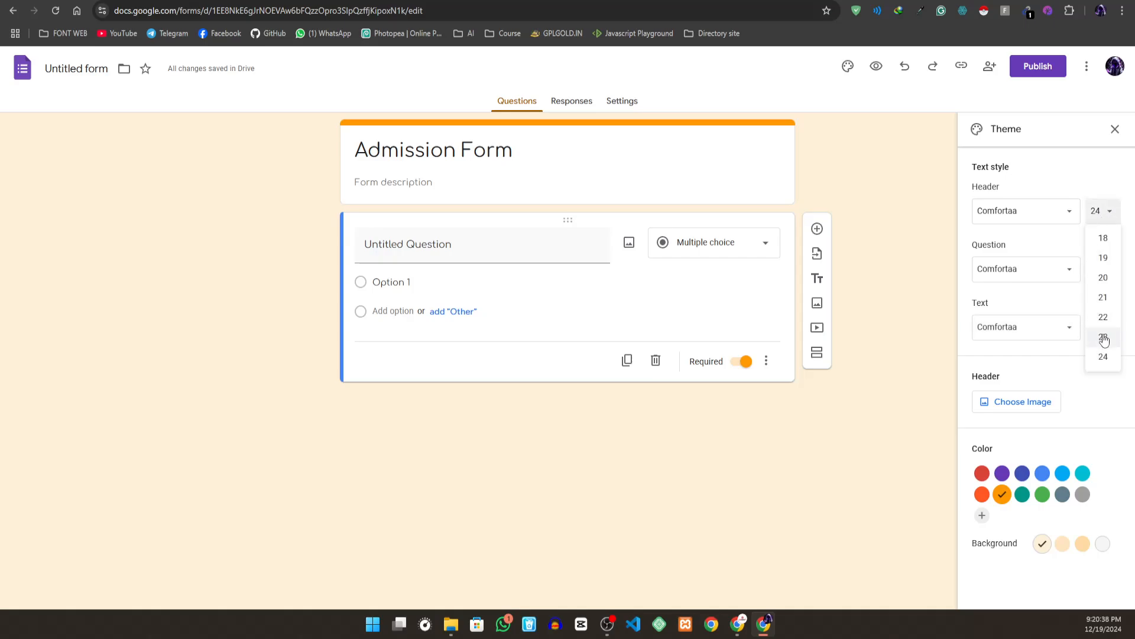
pyautogui.click(1103, 356)
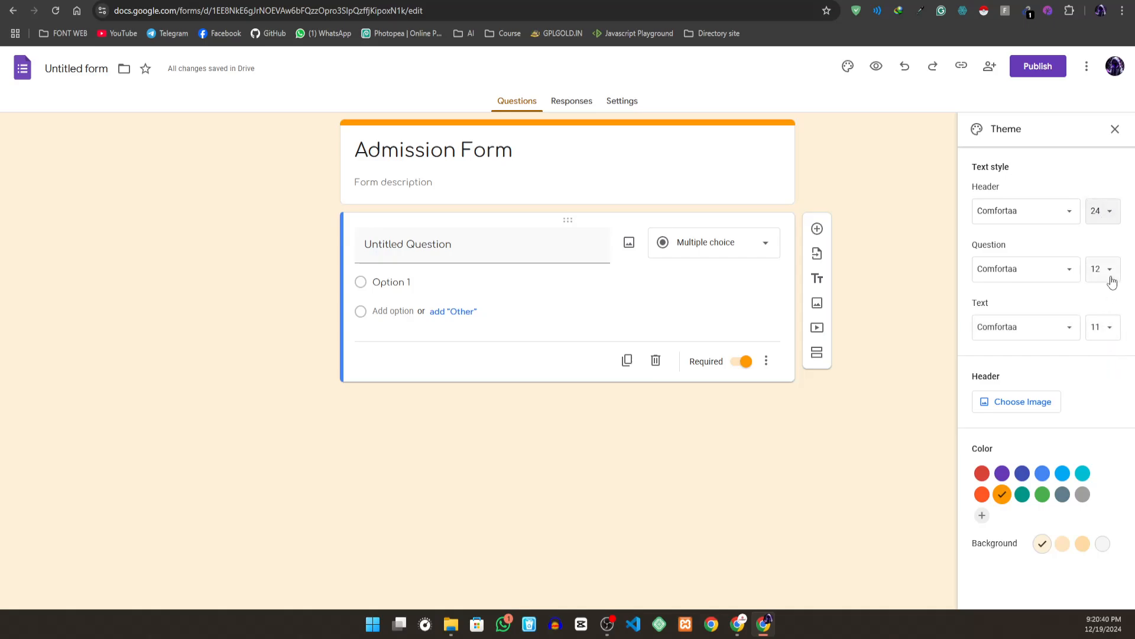
pyautogui.click(1100, 331)
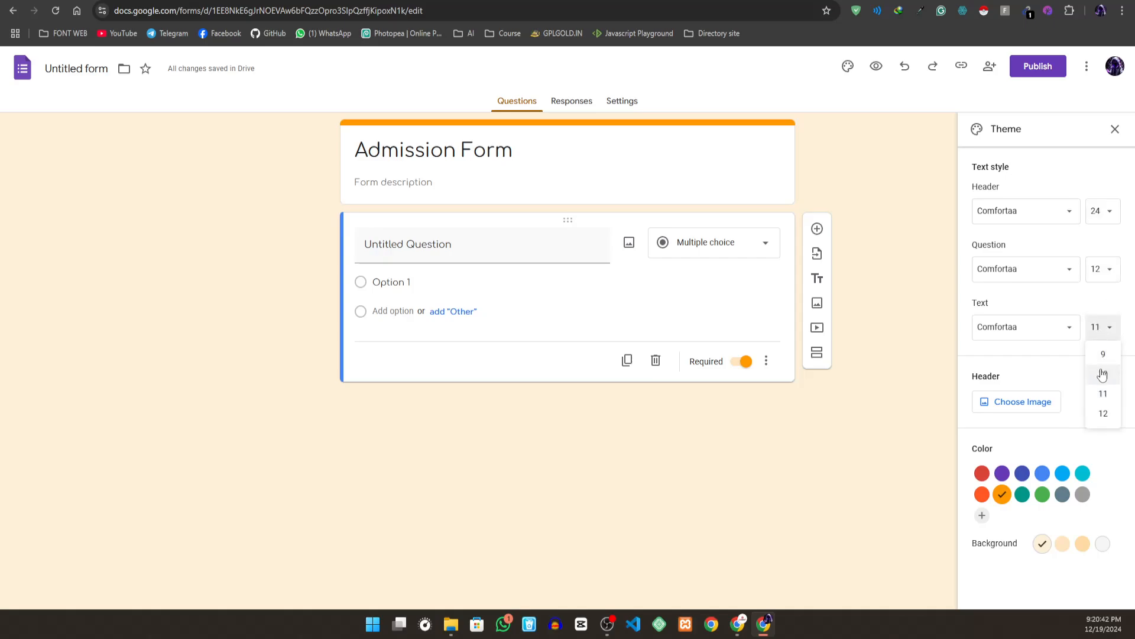
pyautogui.click(1046, 301)
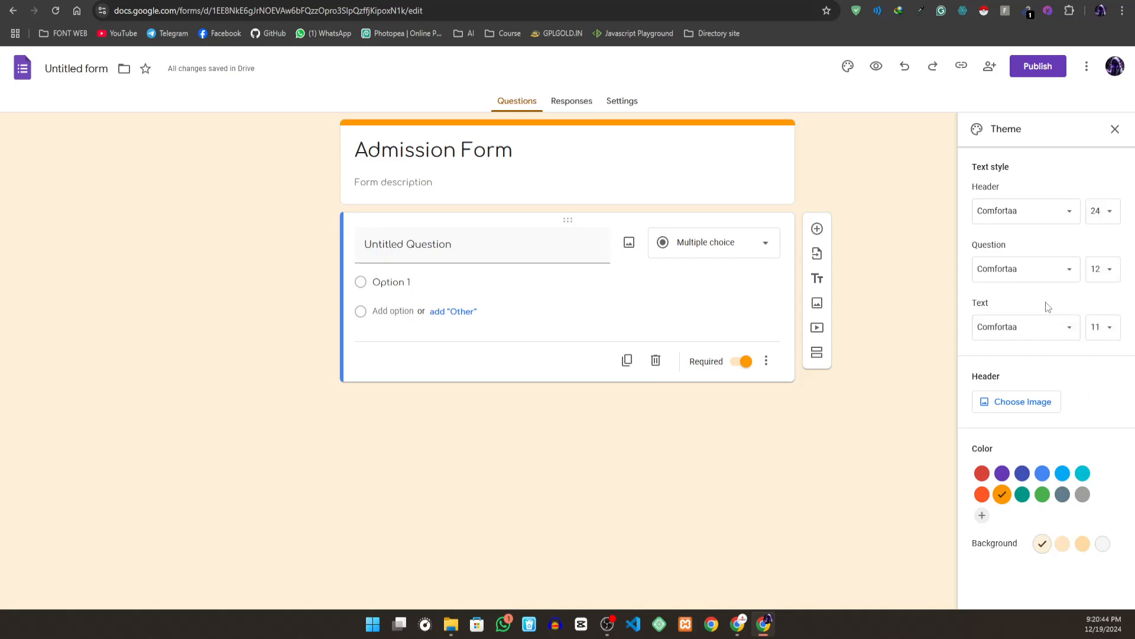
# - Enter "LifeSkills It admission form" as the form description under the title
pyautogui.click(370, 178)
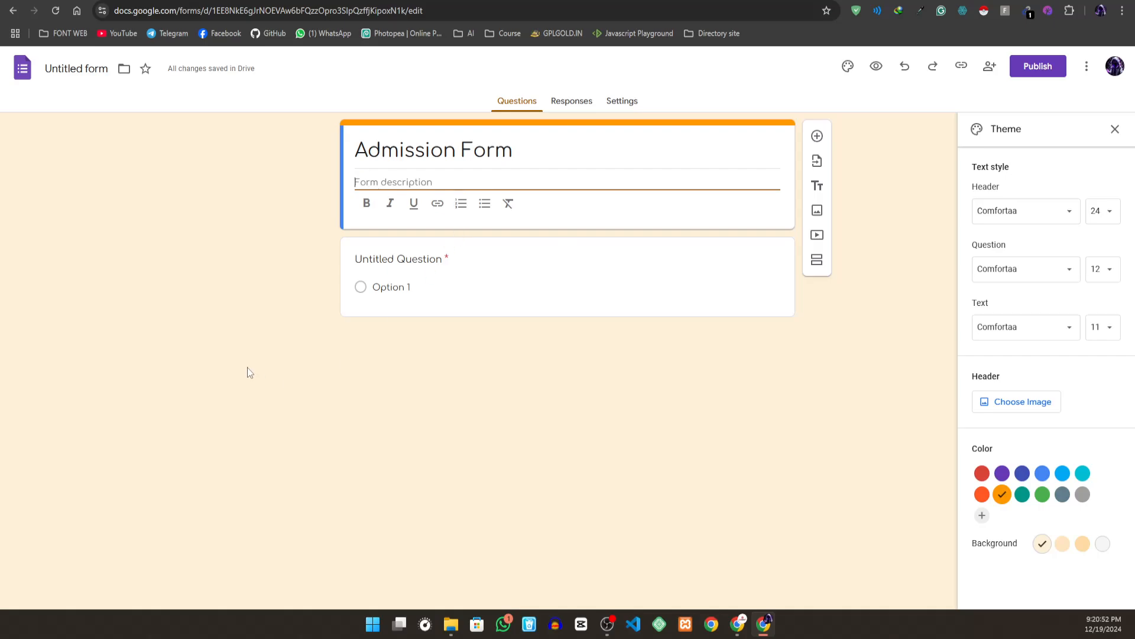
pyautogui.write('Lifes')
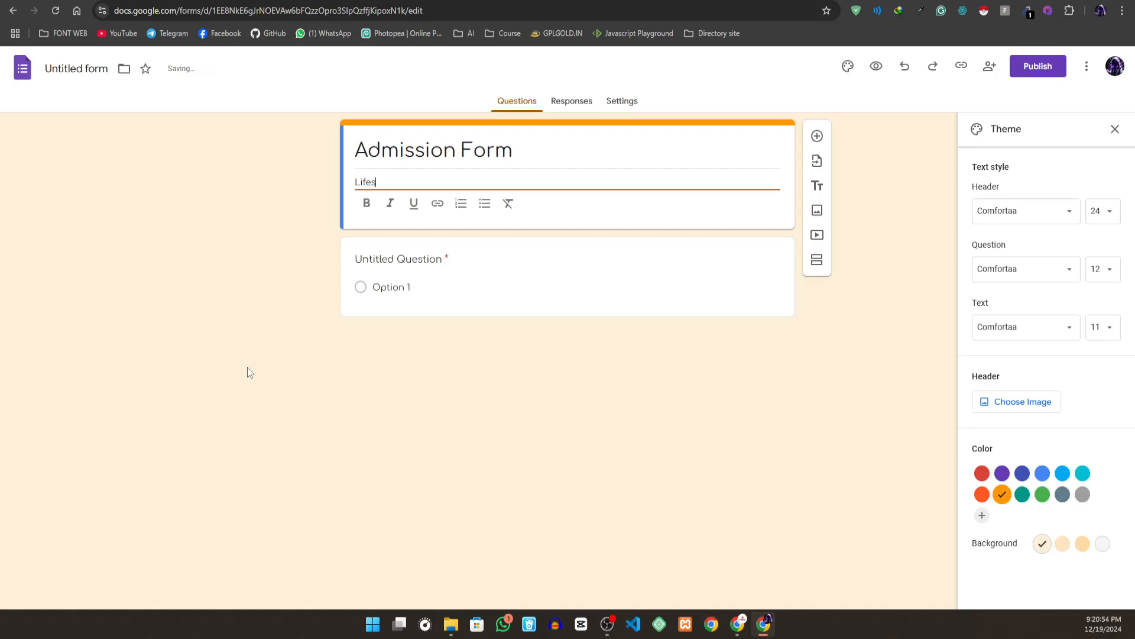
pyautogui.write('kills IT')
pyautogui.press('BackSpace')
pyautogui.write('admission form')
pyautogui.press('BackSpace')
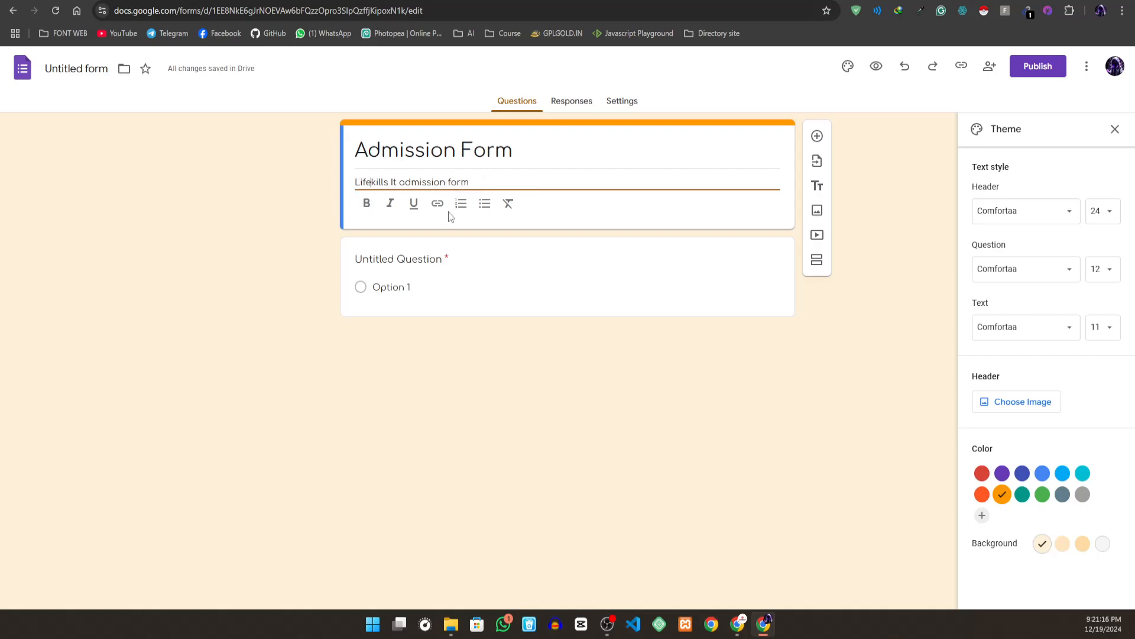
pyautogui.write('S')
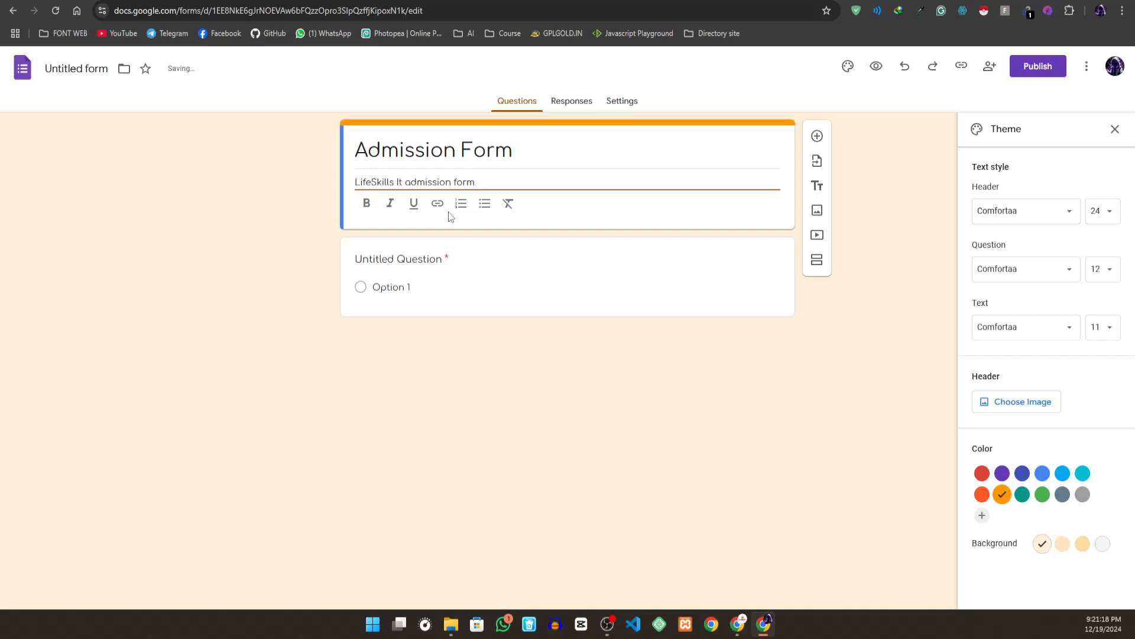
pyautogui.click(553, 173)
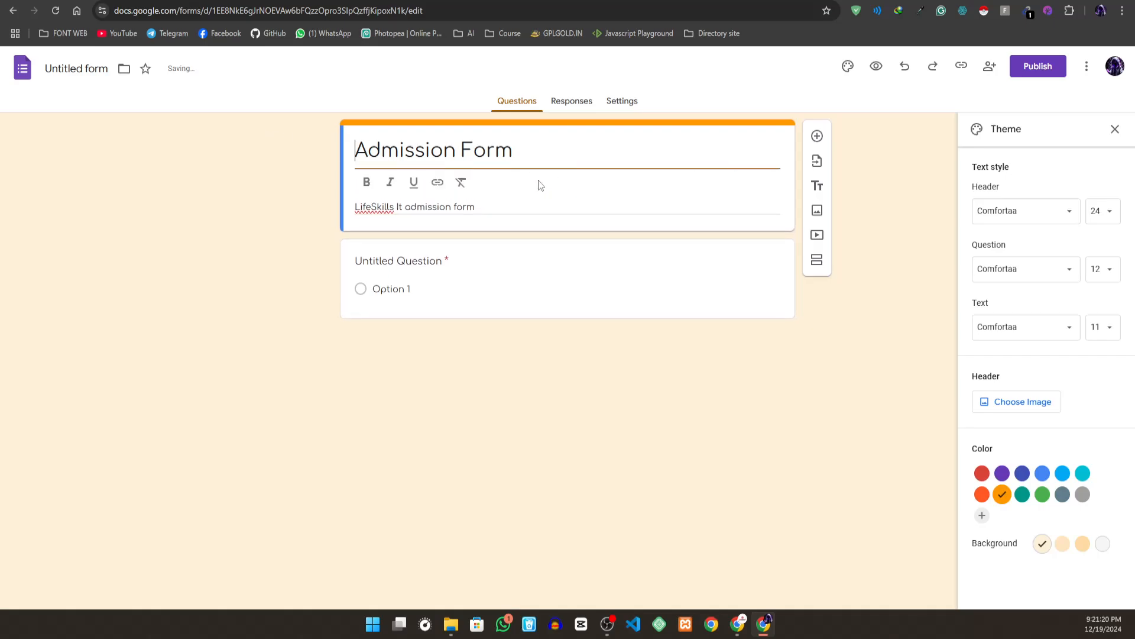
pyautogui.tripleClick(516, 203)
# - Replace the untitled question's text with Name
pyautogui.click(553, 266)
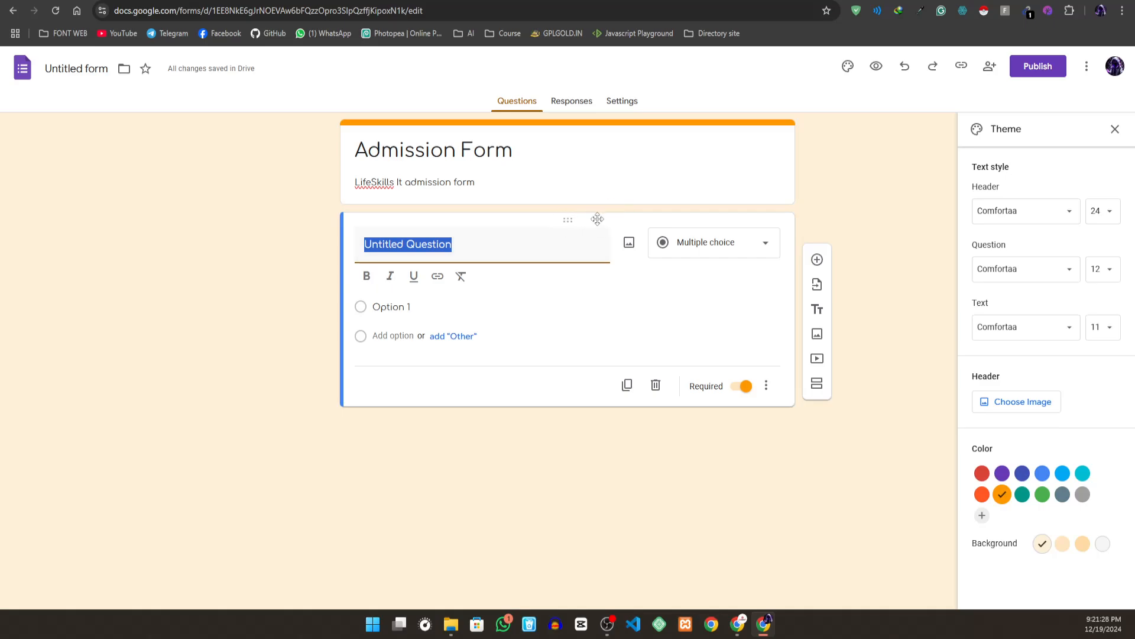
pyautogui.click(538, 249)
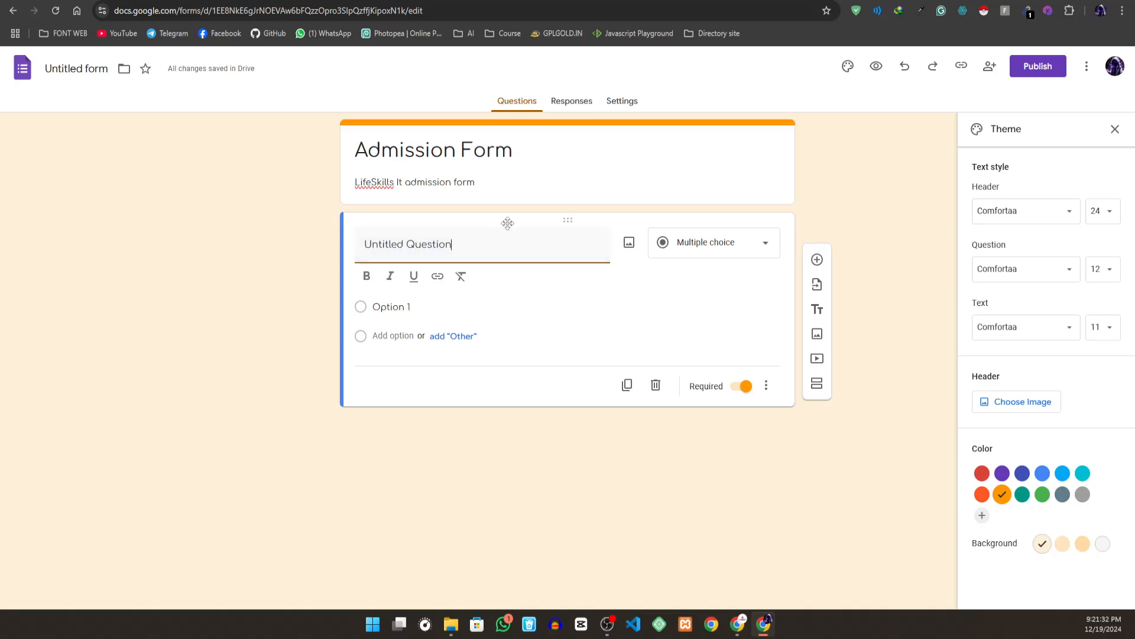
pyautogui.press('BackSpace')
pyautogui.press('BackSpace')
pyautogui.press('BackSpace')
pyautogui.press('BackSpace')
pyautogui.press('BackSpace')
pyautogui.press('BackSpace')
pyautogui.press('BackSpace')
pyautogui.press('BackSpace')
pyautogui.press('BackSpace')
pyautogui.press('BackSpace')
pyautogui.press('BackSpace')
pyautogui.press('BackSpace')
pyautogui.press('BackSpace')
pyautogui.press('BackSpace')
pyautogui.press('BackSpace')
pyautogui.press('BackSpace')
pyautogui.press('BackSpace')
pyautogui.write('Name')
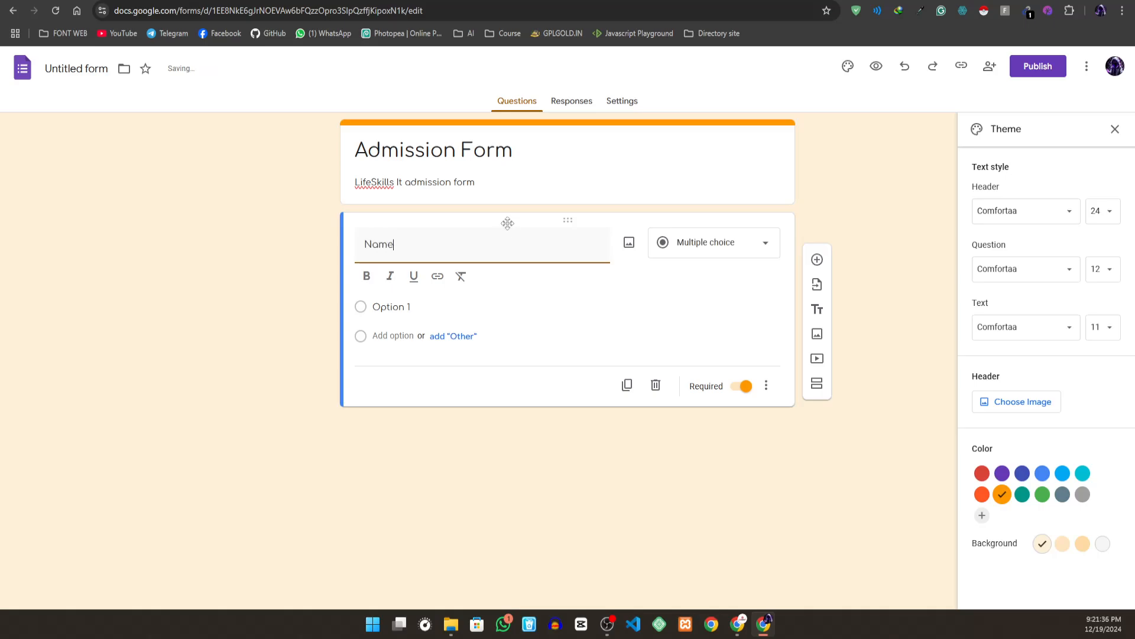
# - Set the Name question's type to Short answer and look over the other answer types
pyautogui.click(704, 252)
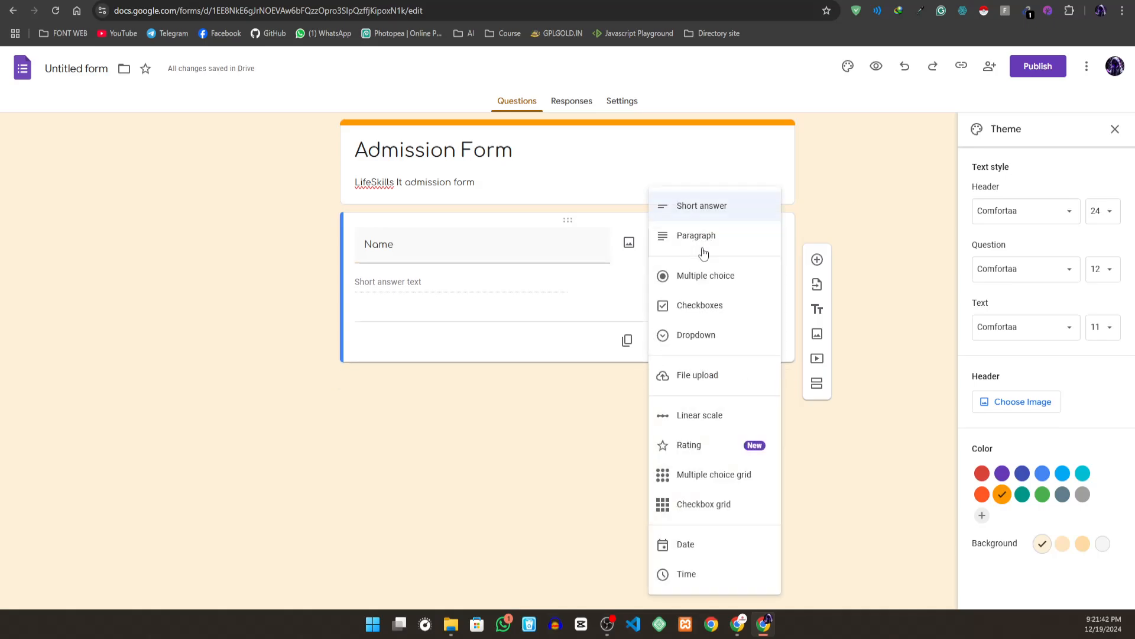
pyautogui.click(710, 208)
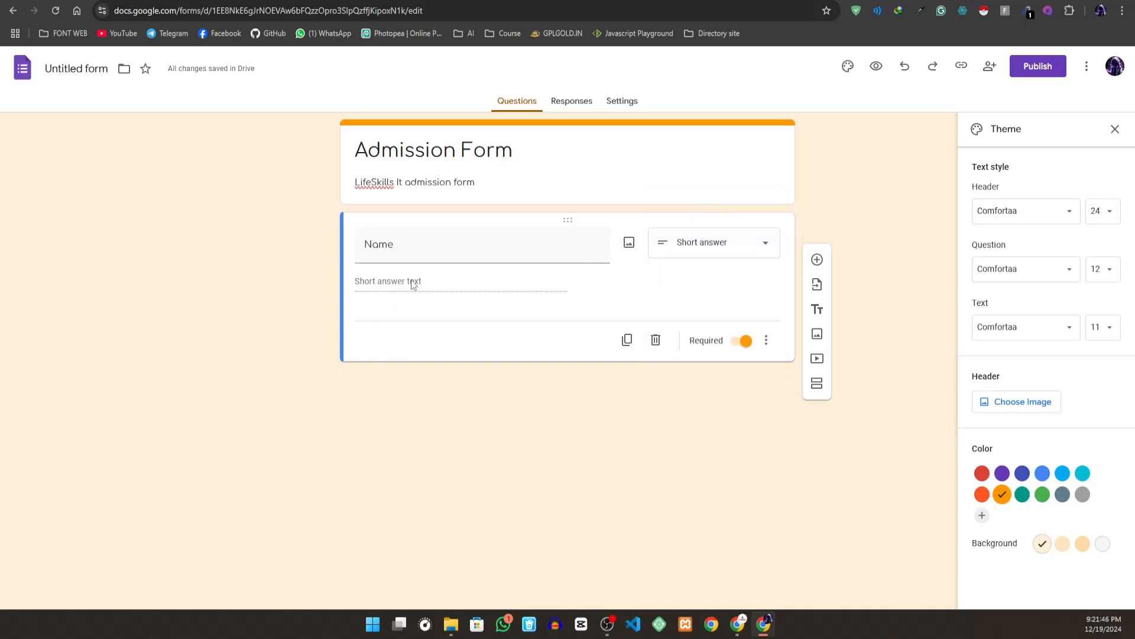
pyautogui.click(721, 255)
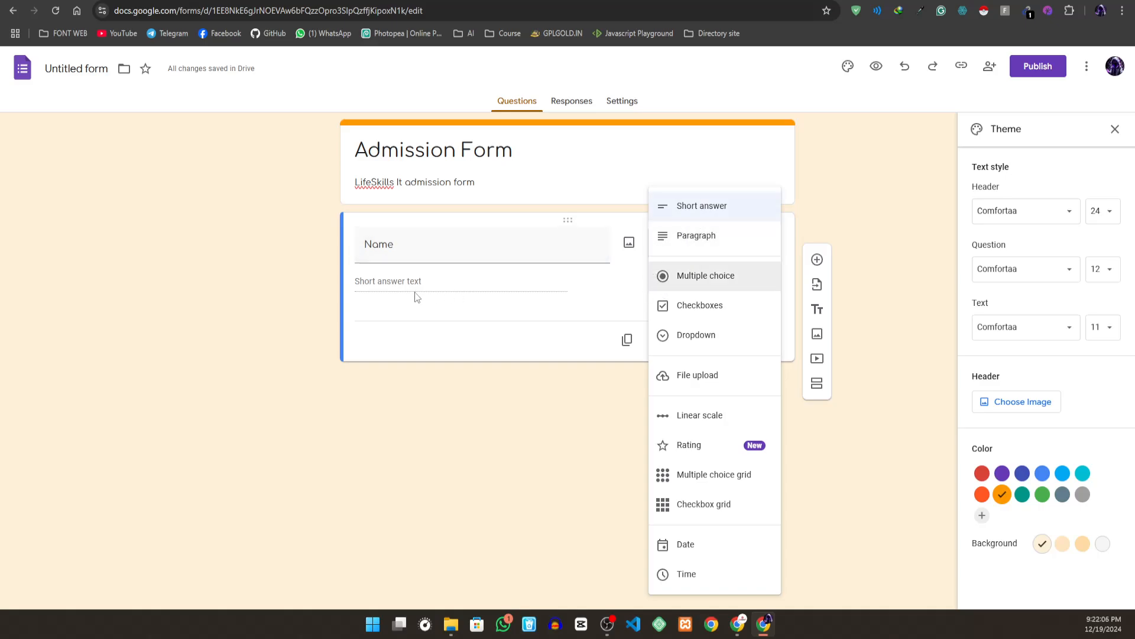
pyautogui.click(603, 296)
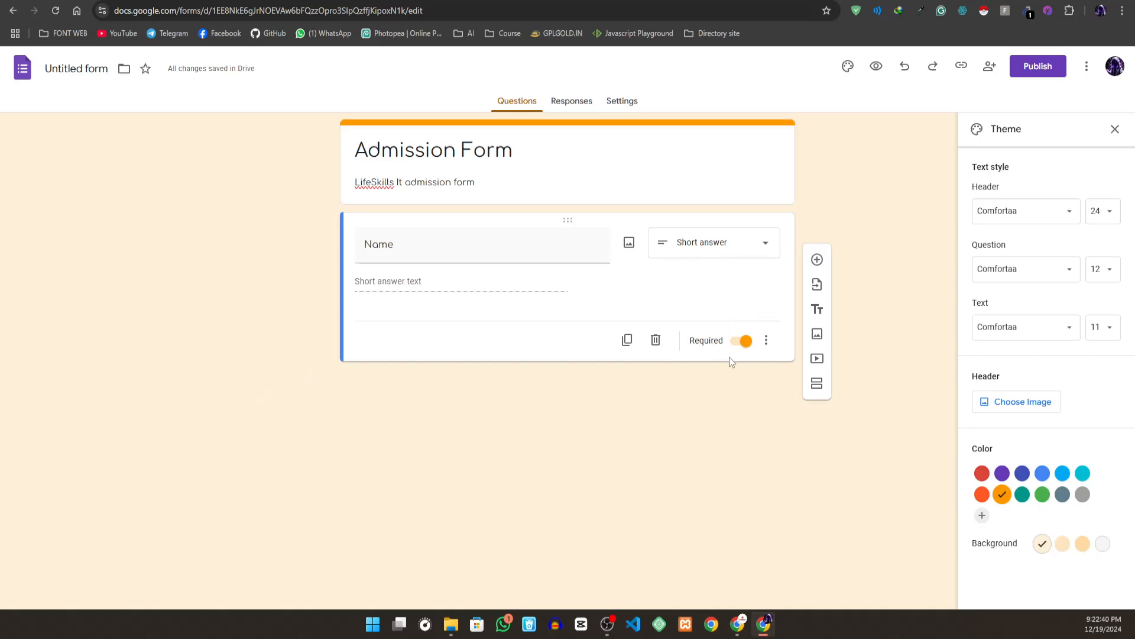
# - Check the Name question's Required setting and show its description line
pyautogui.click(736, 343)
pyautogui.click(736, 347)
pyautogui.click(766, 340)
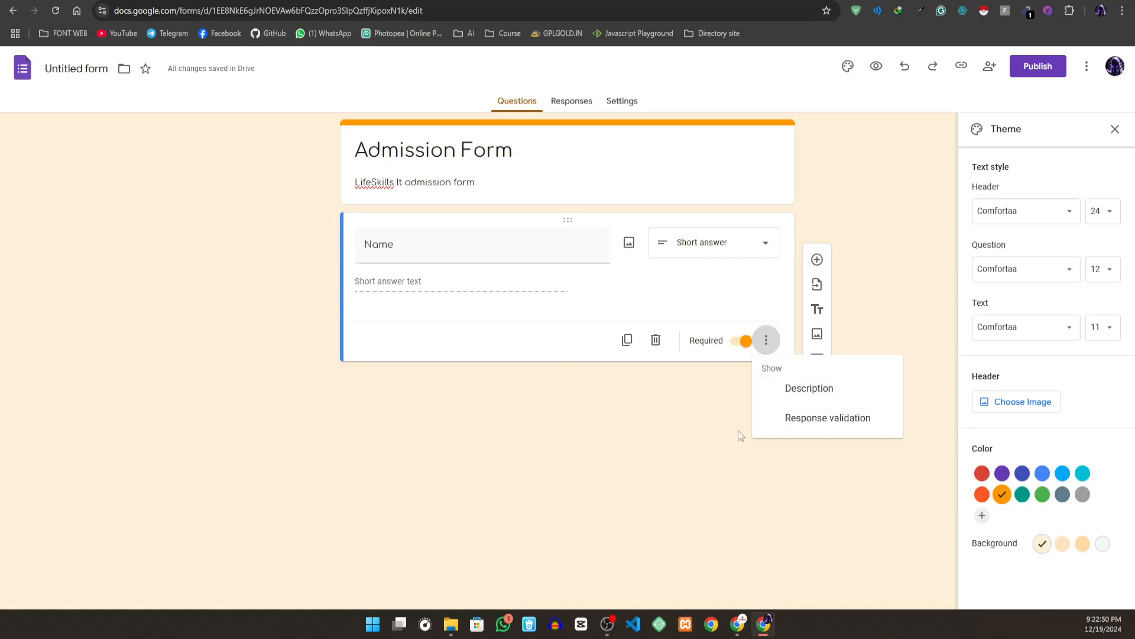
pyautogui.click(713, 429)
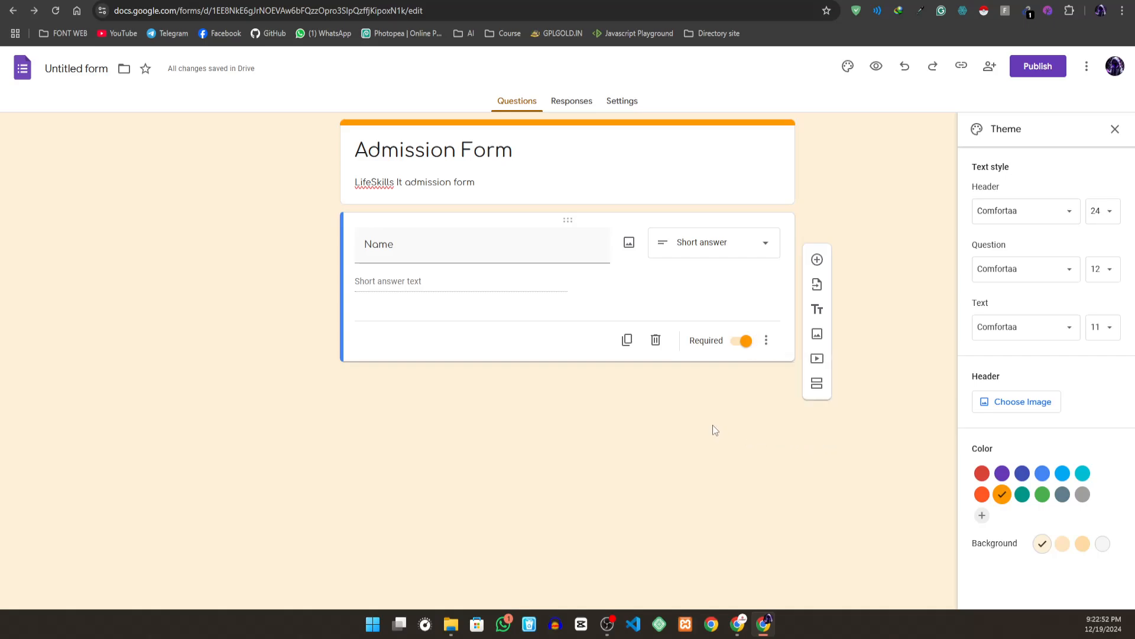
pyautogui.click(766, 340)
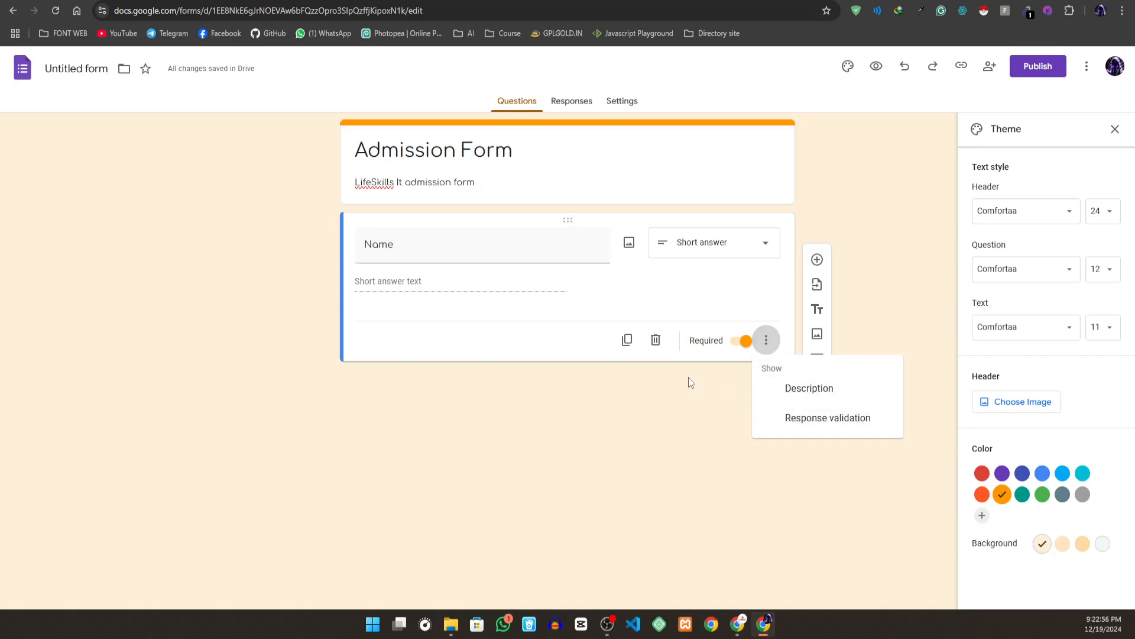
pyautogui.click(828, 401)
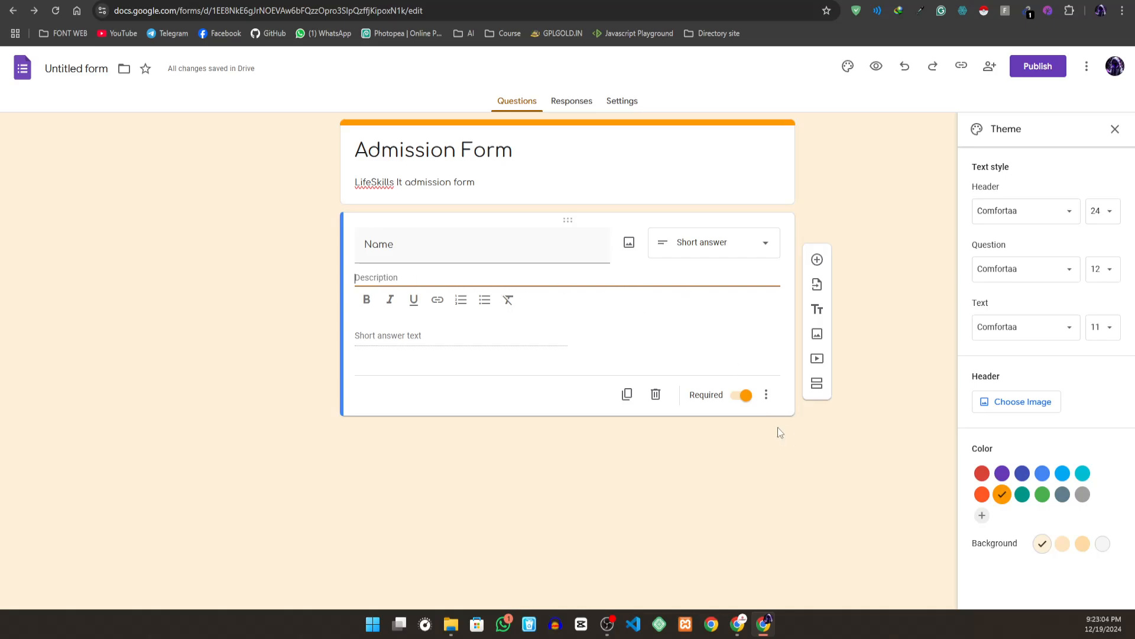
# - Turn on response validation for the Name question and set the rule type to Text
pyautogui.click(767, 395)
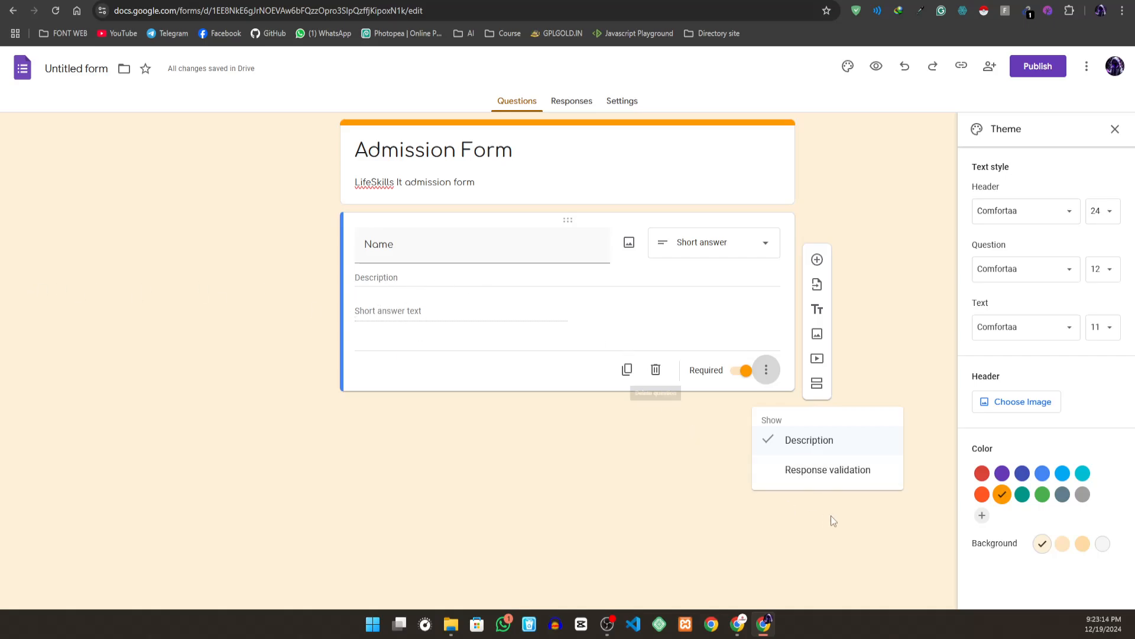
pyautogui.click(840, 486)
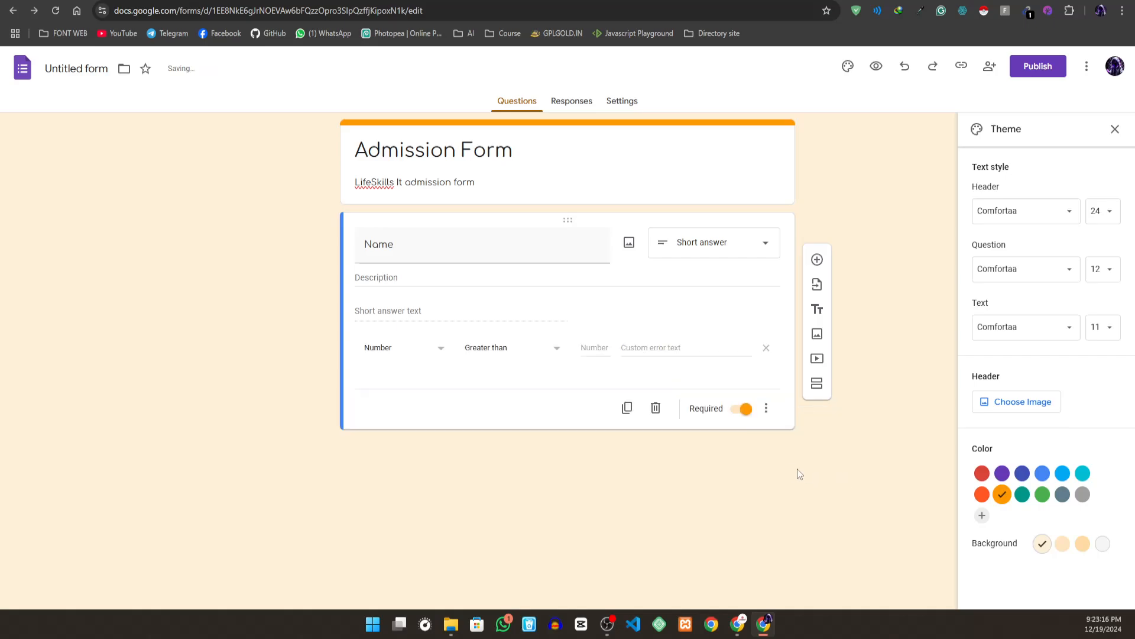
pyautogui.click(419, 350)
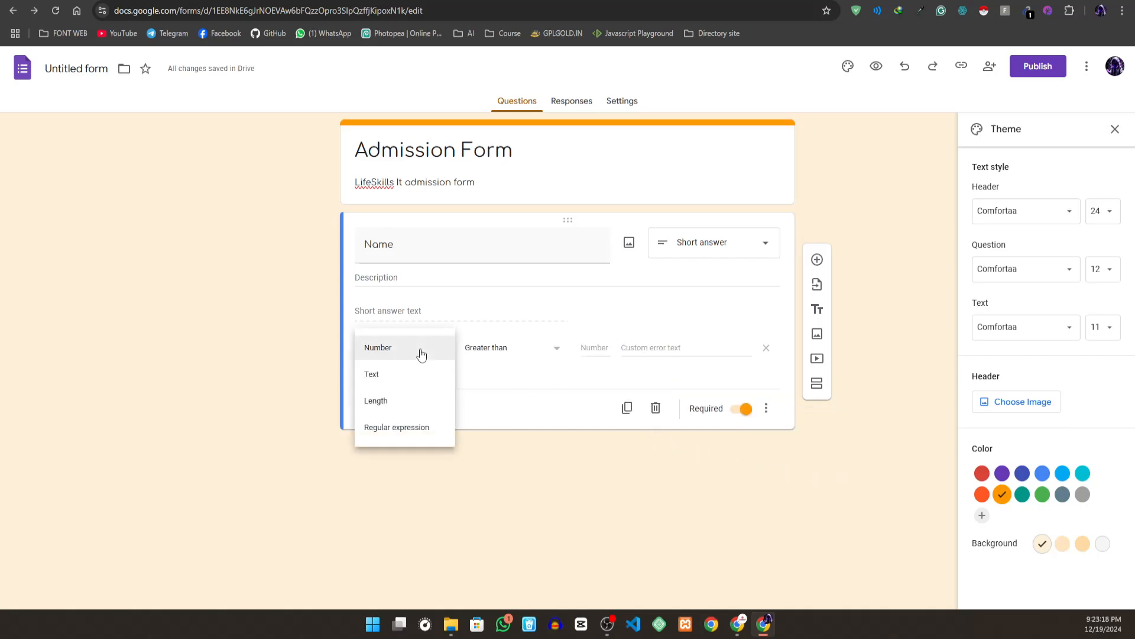
pyautogui.click(386, 375)
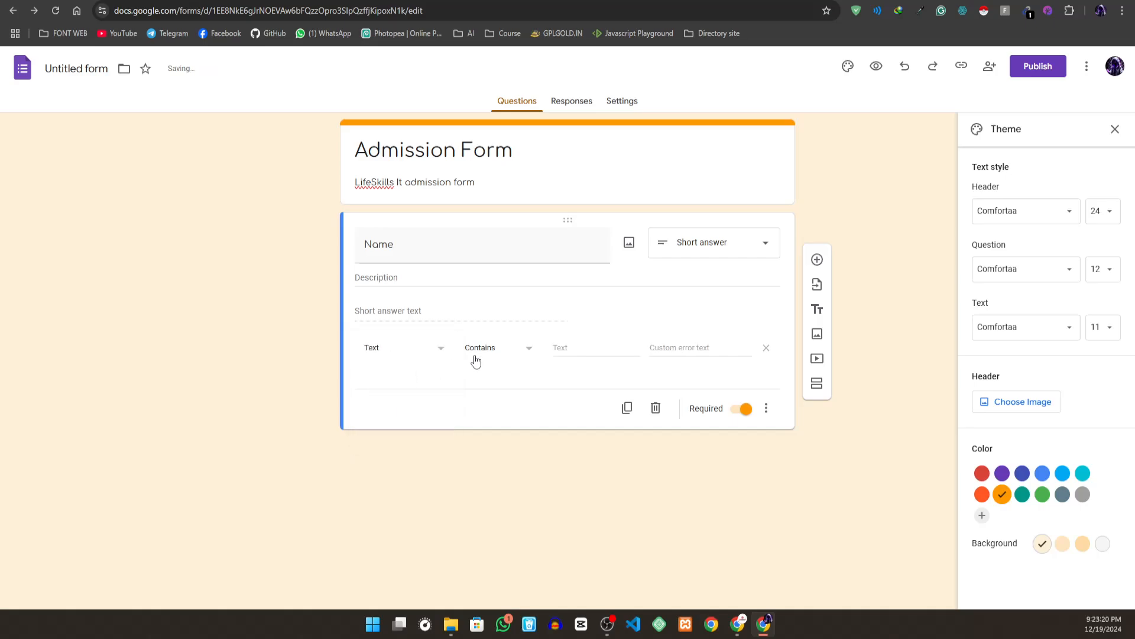
pyautogui.click(425, 349)
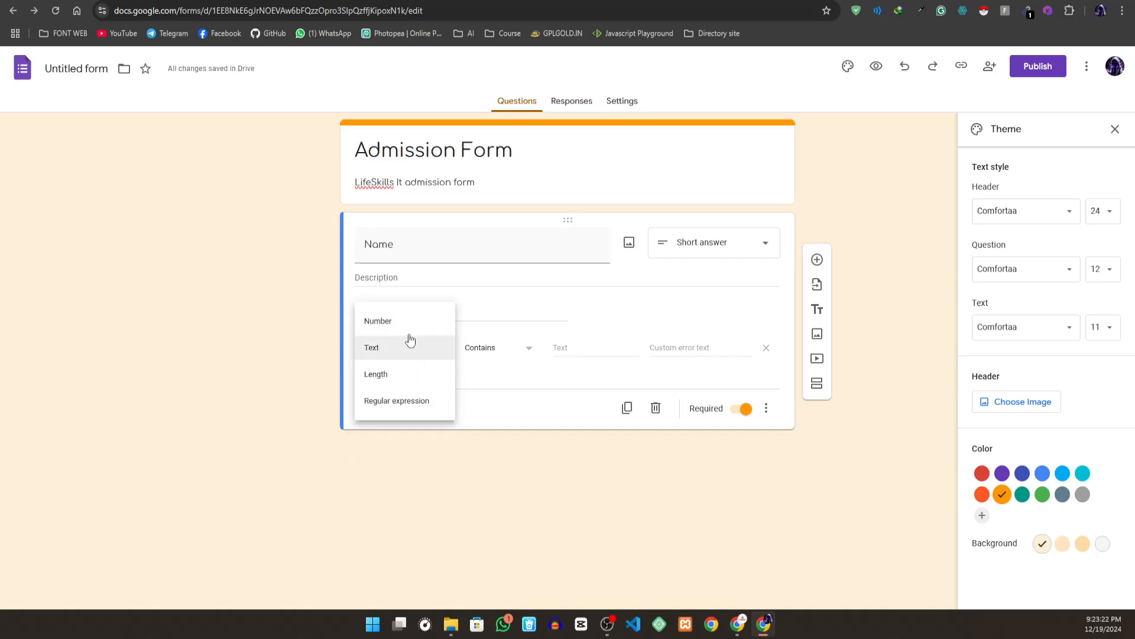
pyautogui.click(414, 353)
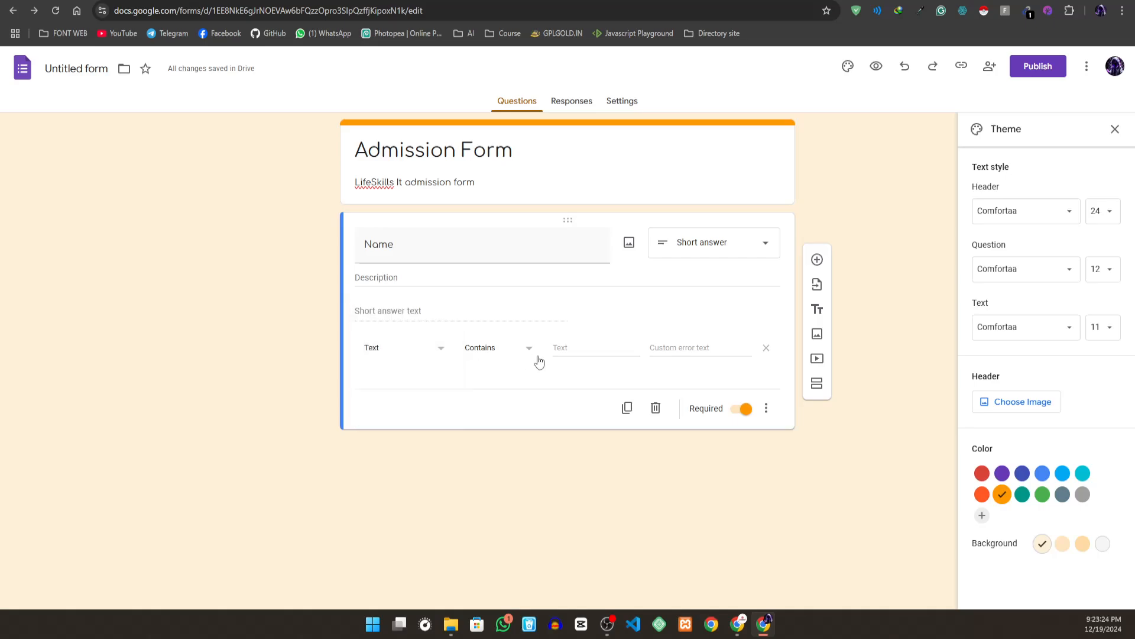
# - Look over the Text rule's conditions, its value and custom error text fields, and the Name question's description line
pyautogui.click(517, 353)
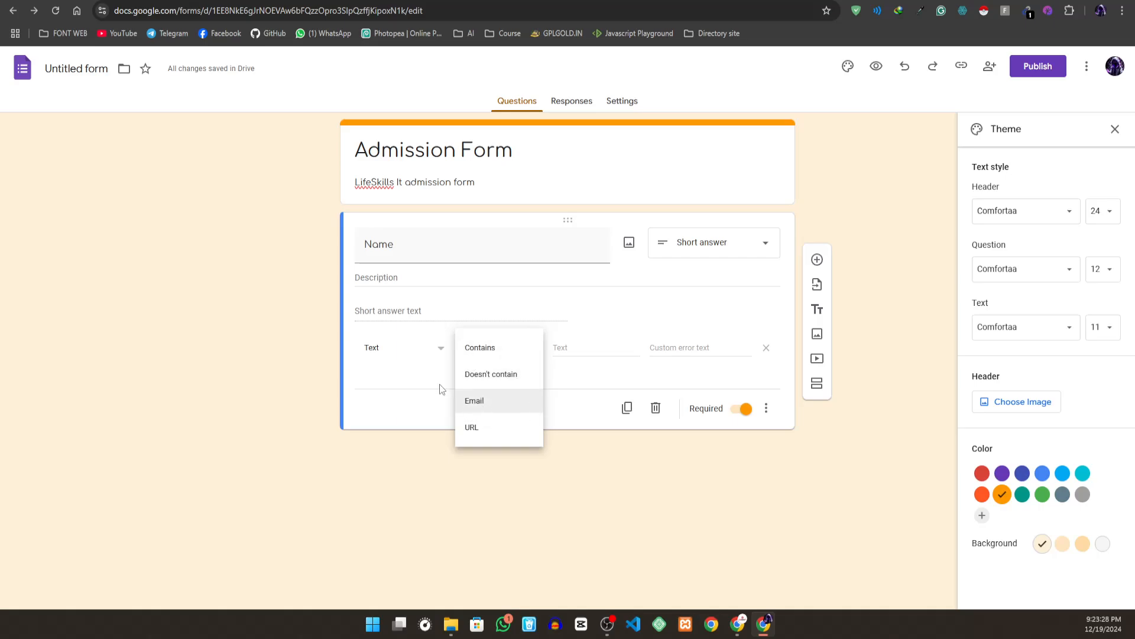
pyautogui.click(575, 373)
pyautogui.click(589, 355)
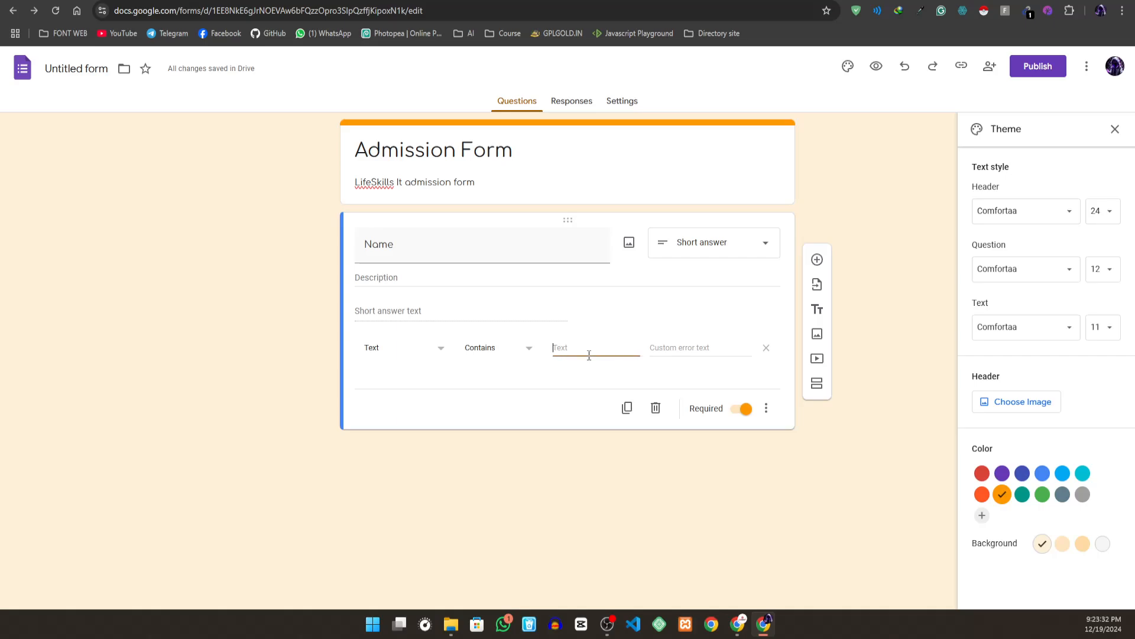
pyautogui.click(686, 348)
pyautogui.click(382, 279)
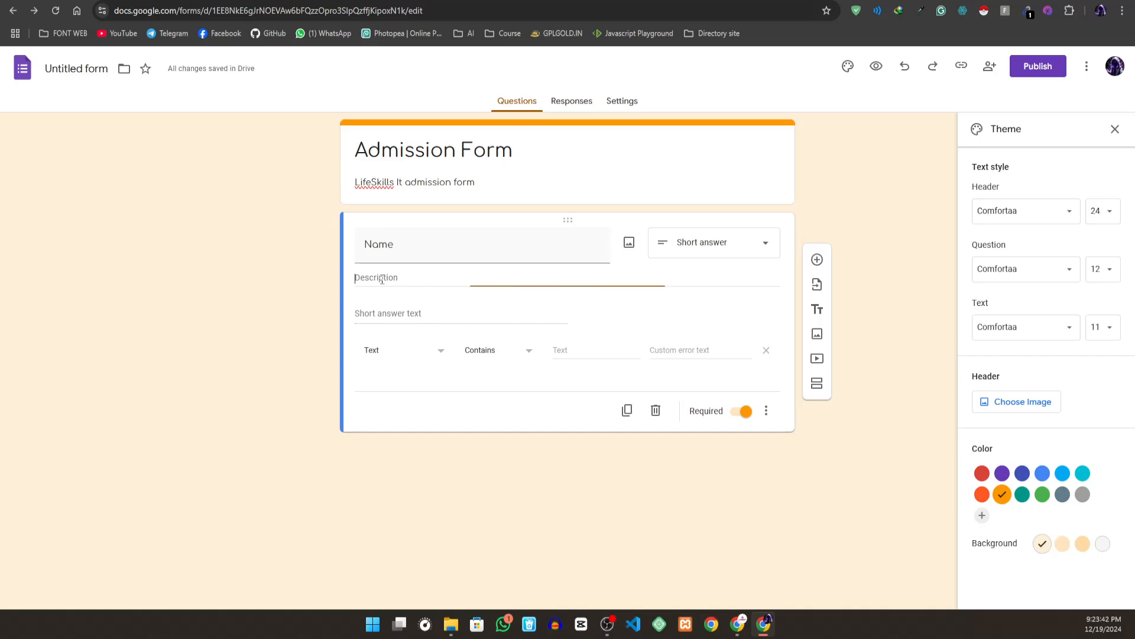
pyautogui.click(482, 343)
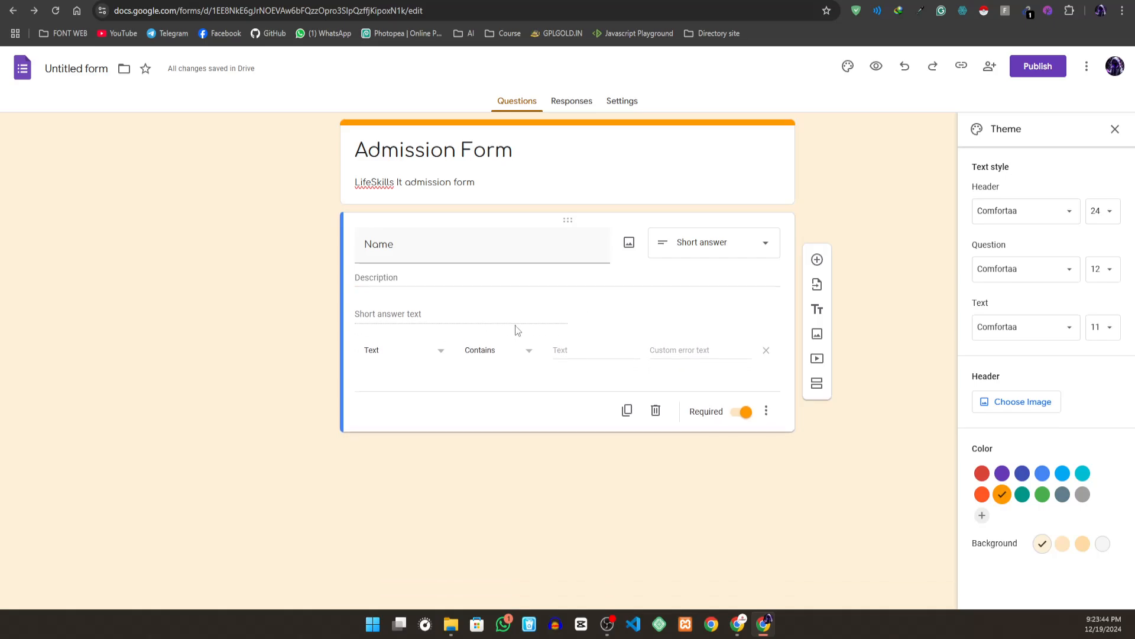
pyautogui.click(673, 344)
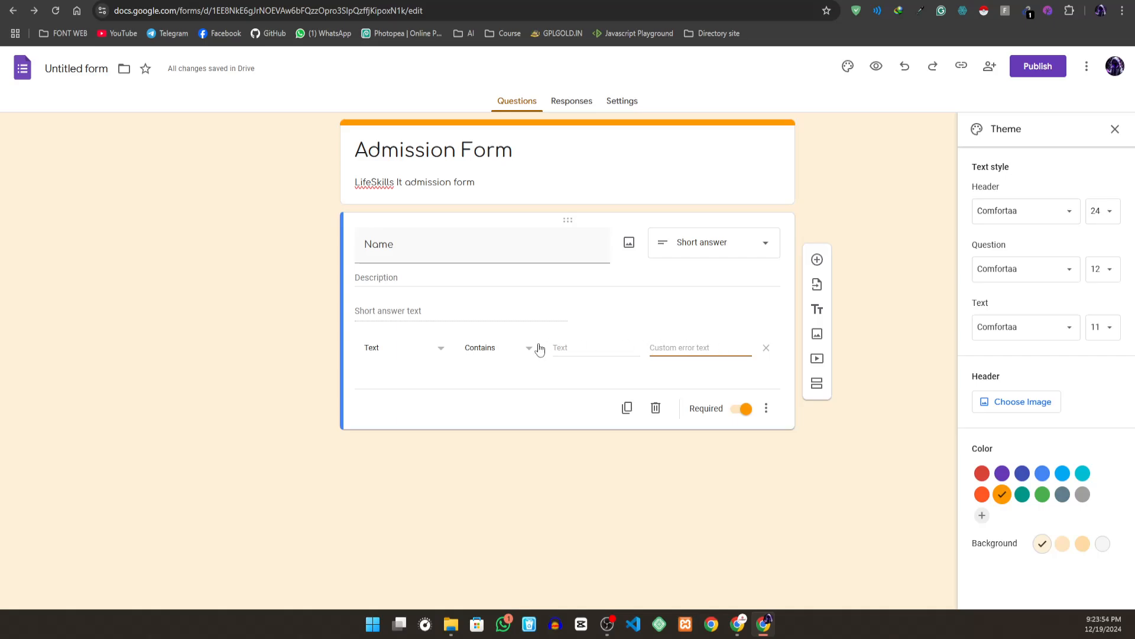
# - Remove the response validation and the description line from the Name question
pyautogui.click(766, 408)
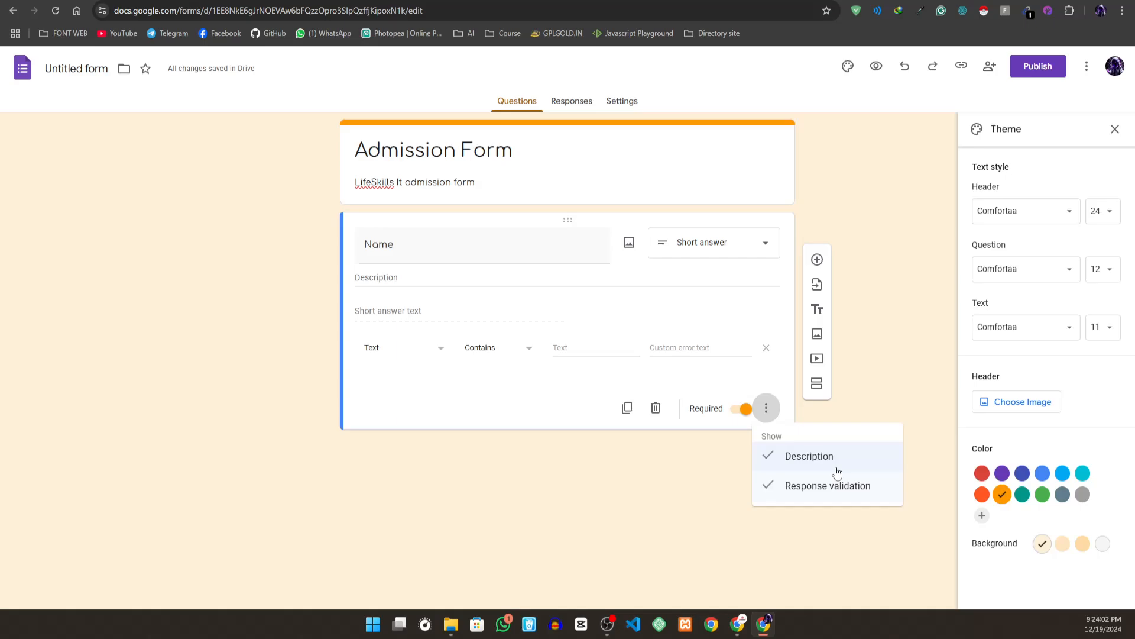
pyautogui.click(806, 487)
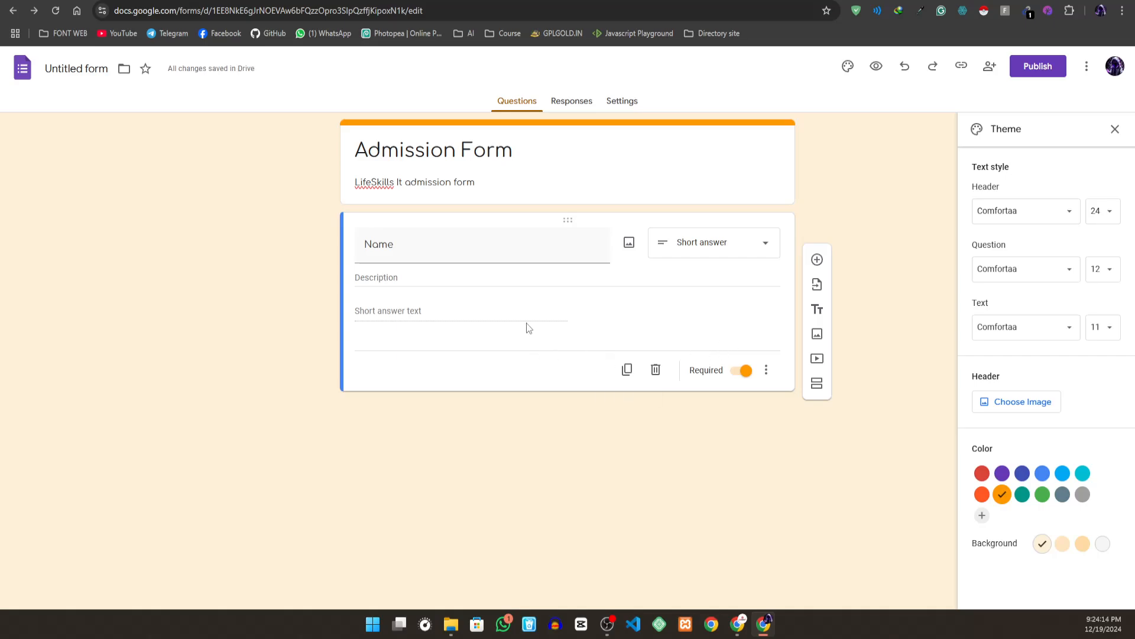
pyautogui.click(766, 376)
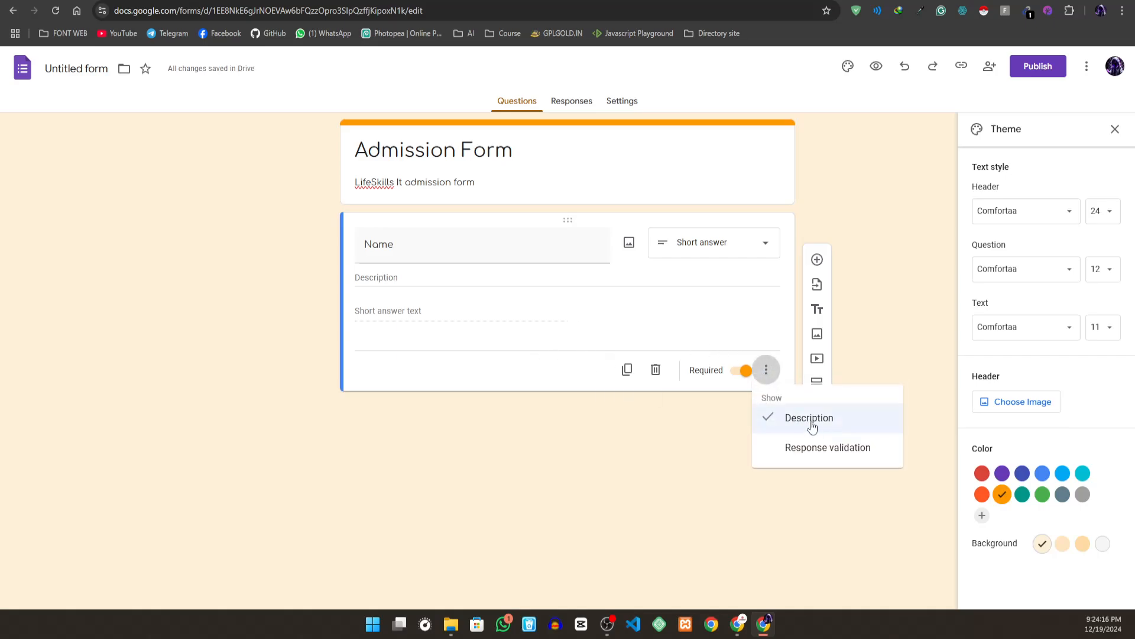
pyautogui.click(811, 426)
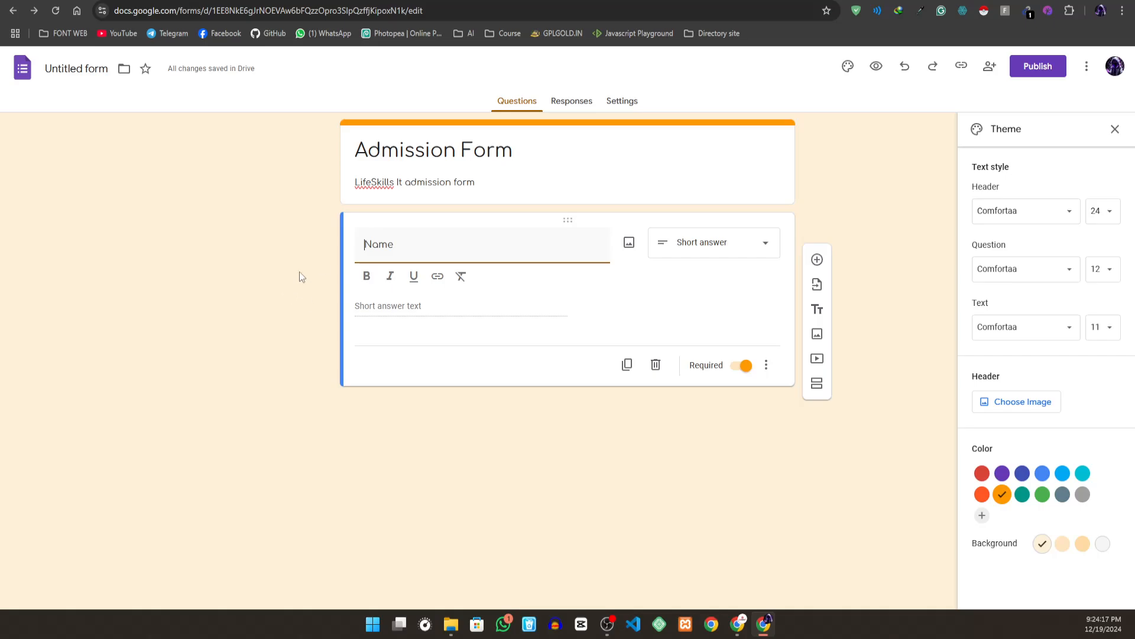
pyautogui.click(461, 340)
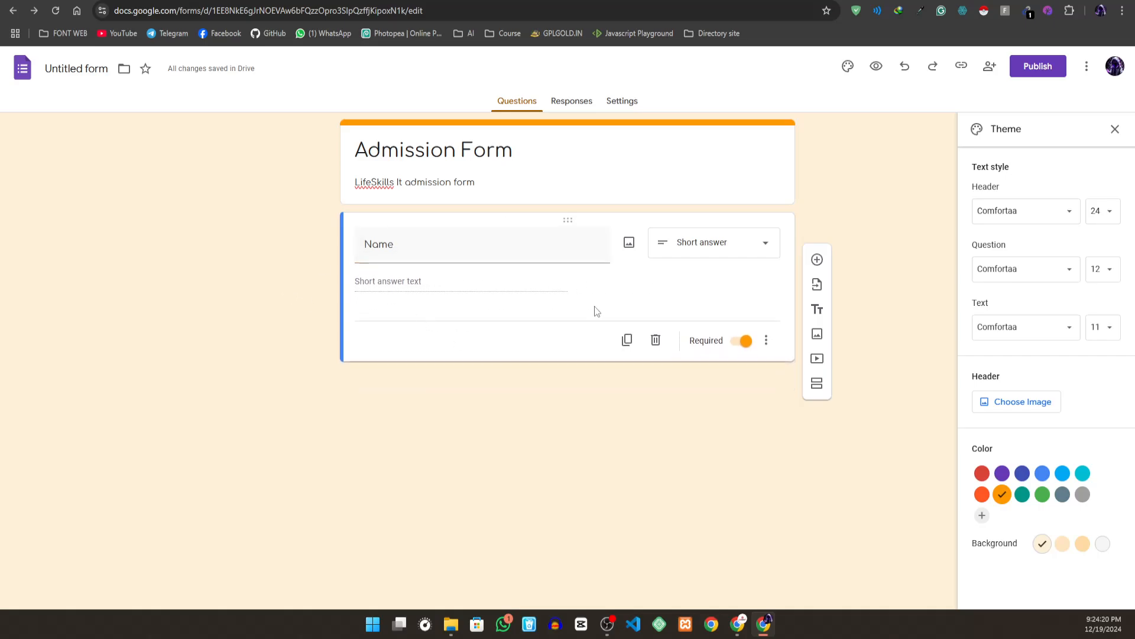
# - Add a required short-answer question titled Father's Name below the Name question
pyautogui.click(817, 261)
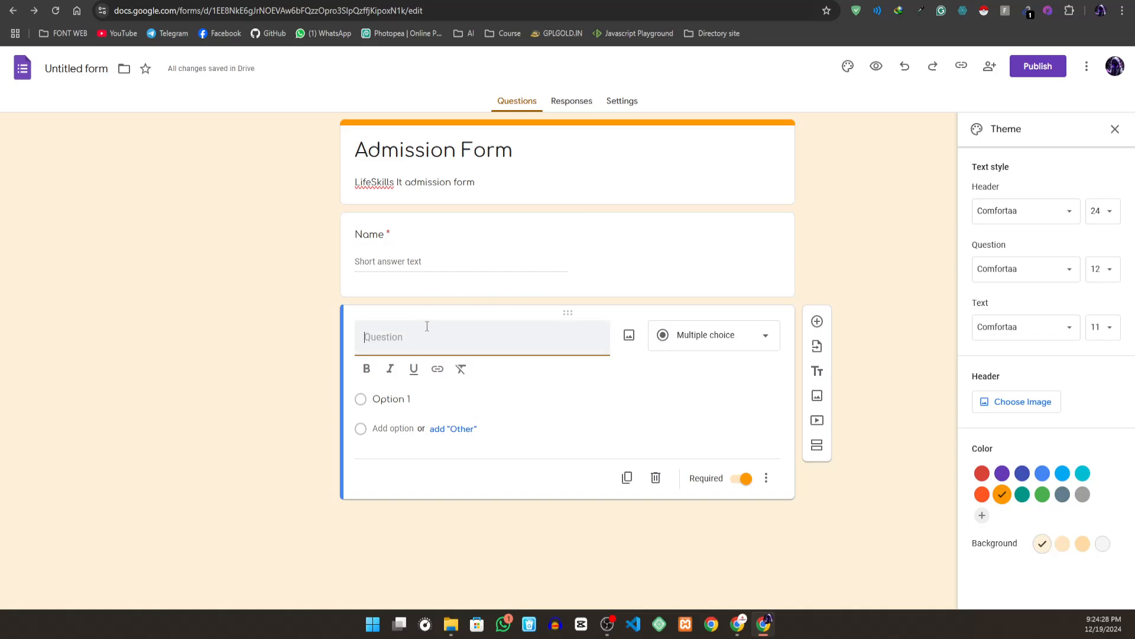
pyautogui.write('Father')
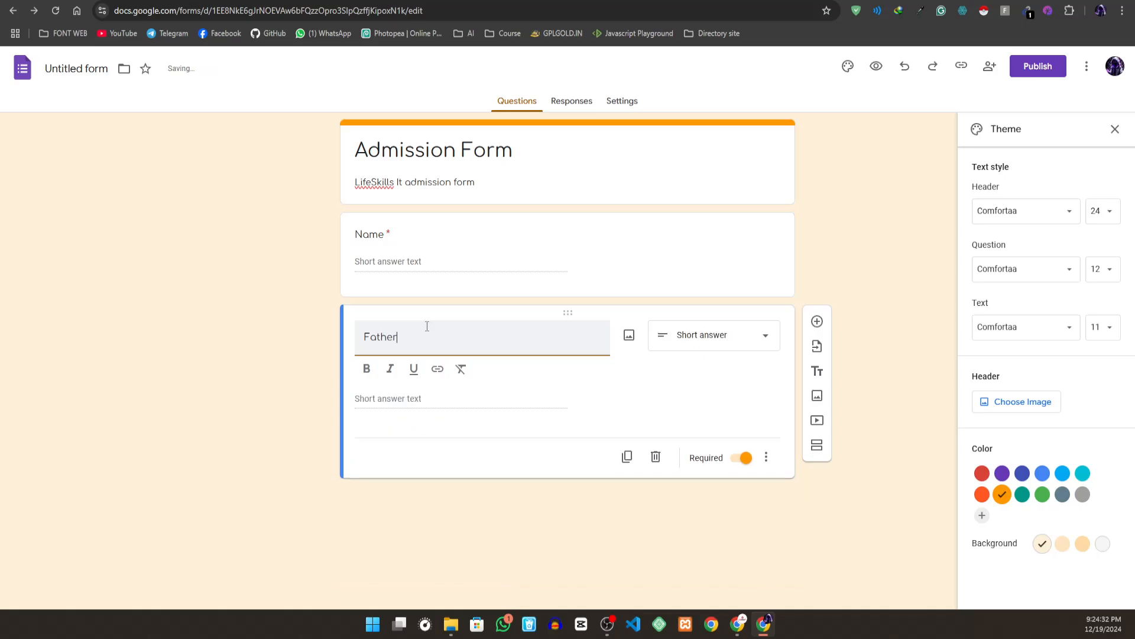
pyautogui.write("'s Name")
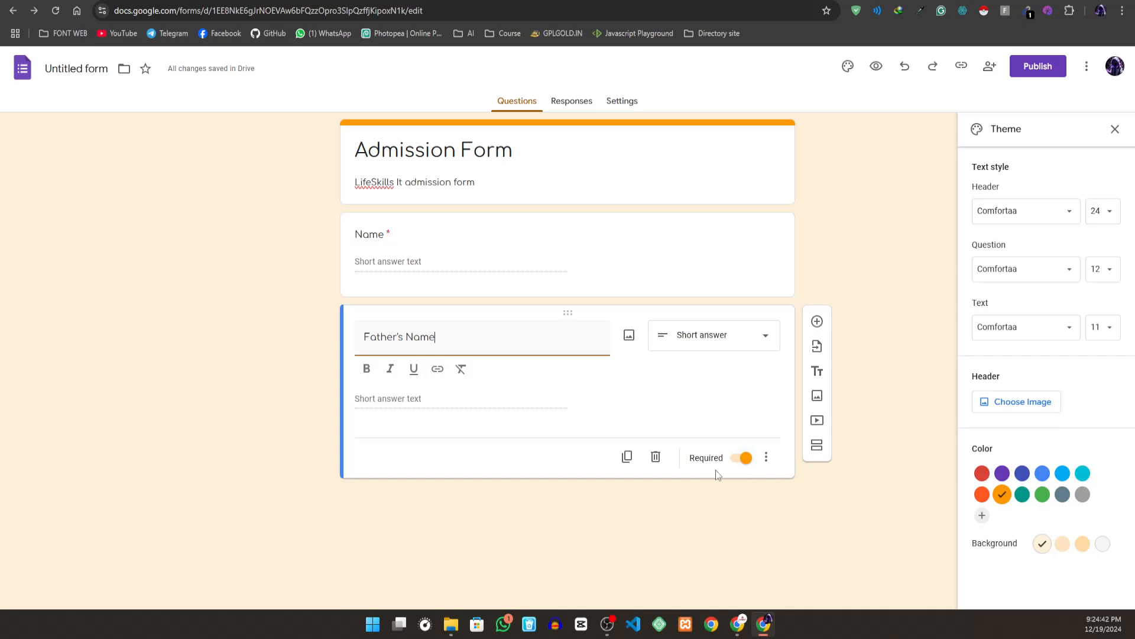
# - Add a required short-answer question titled Mother's Name below Father's Name
pyautogui.click(817, 321)
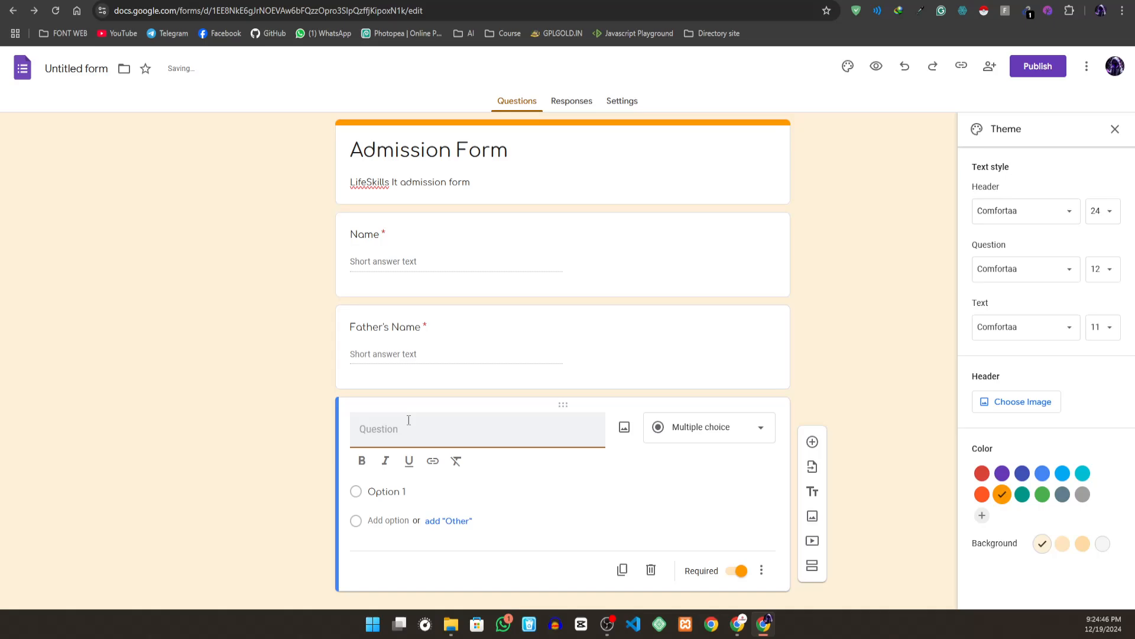
pyautogui.write("Mother's Name")
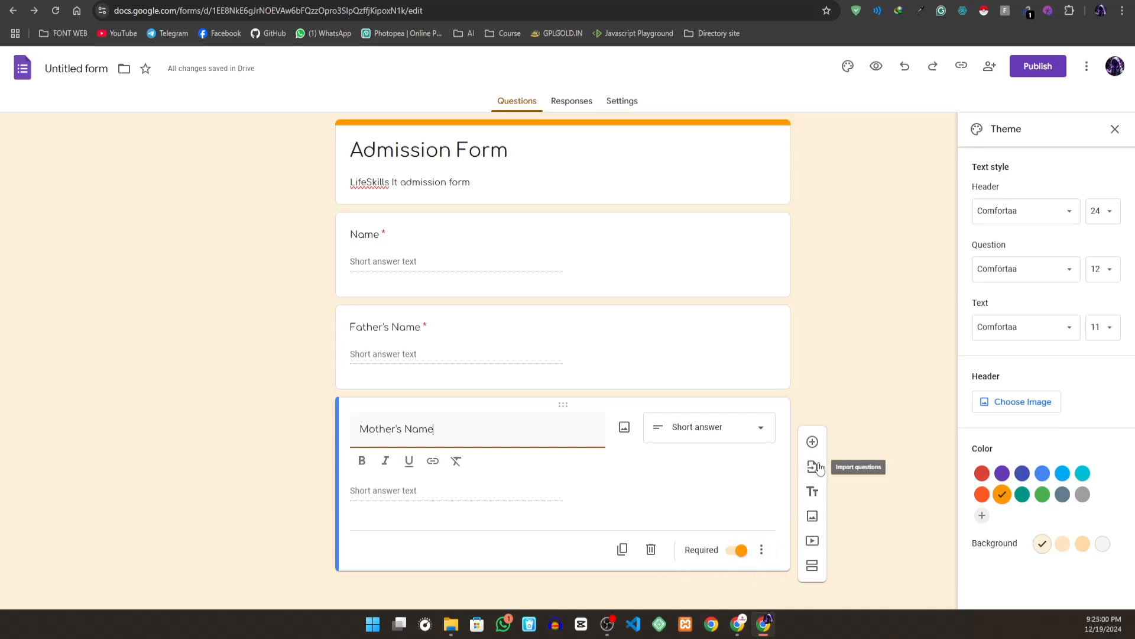
# - Add a required short-answer question titled "Mobile No." below Mother's Name
pyautogui.click(813, 442)
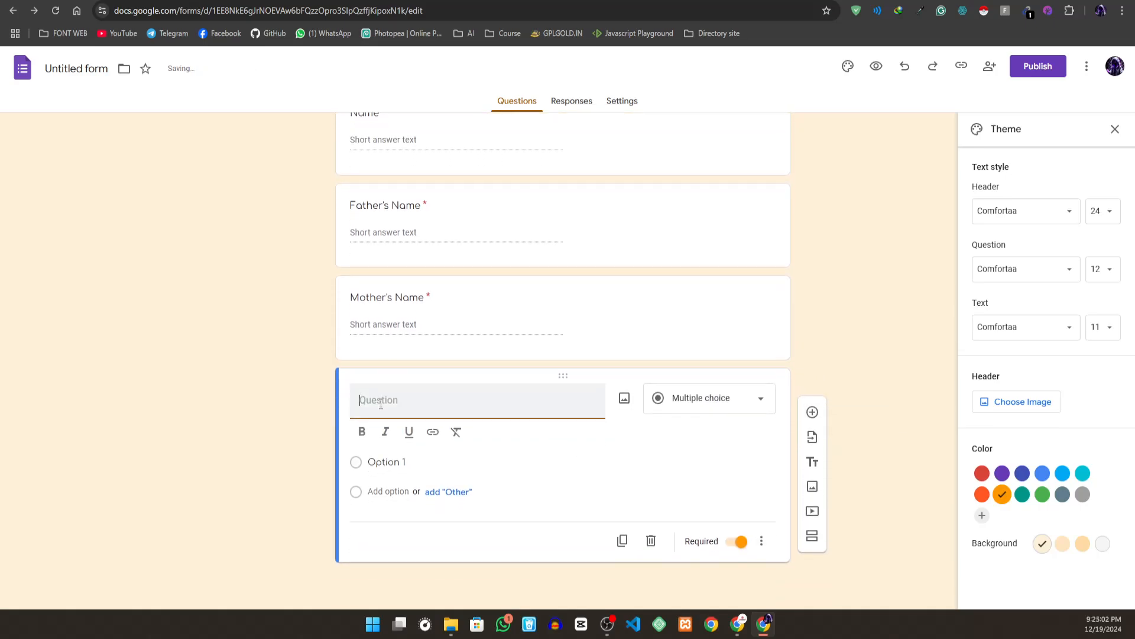
pyautogui.write('Mobile')
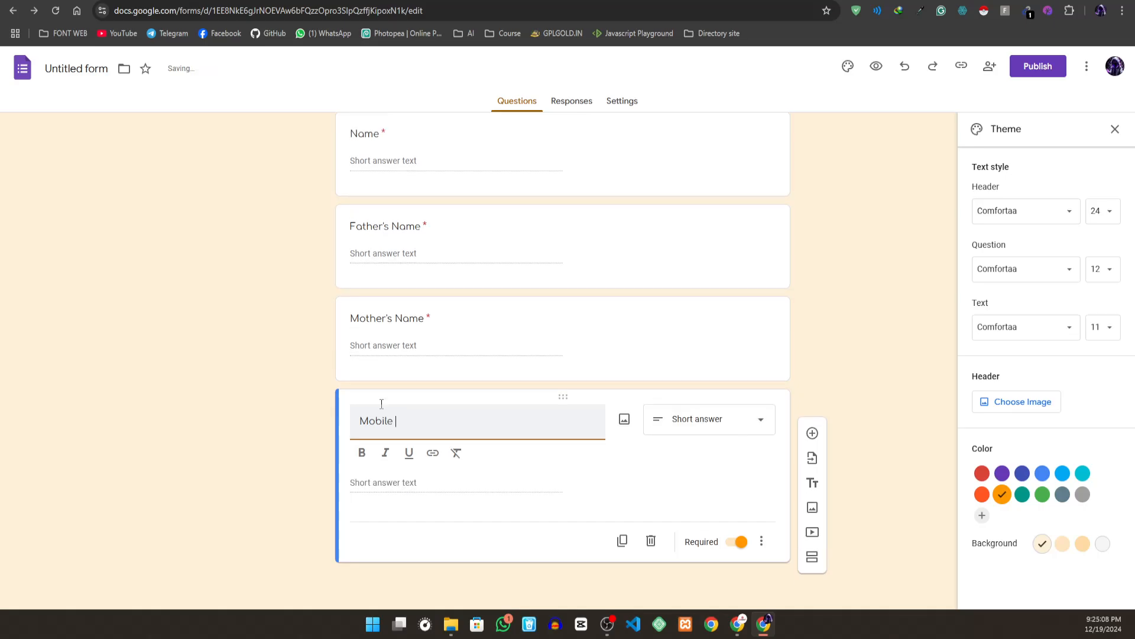
pyautogui.write(' No.')
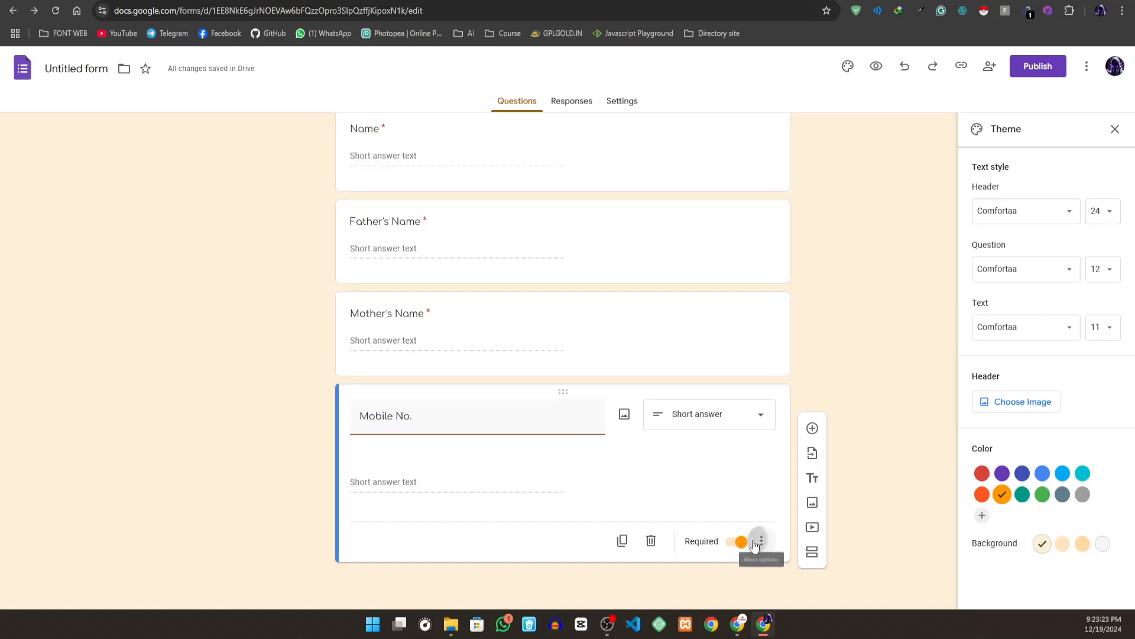
# - Turn on response validation for the Mobile No. question and look over the conditions for the Number rule
pyautogui.click(762, 540)
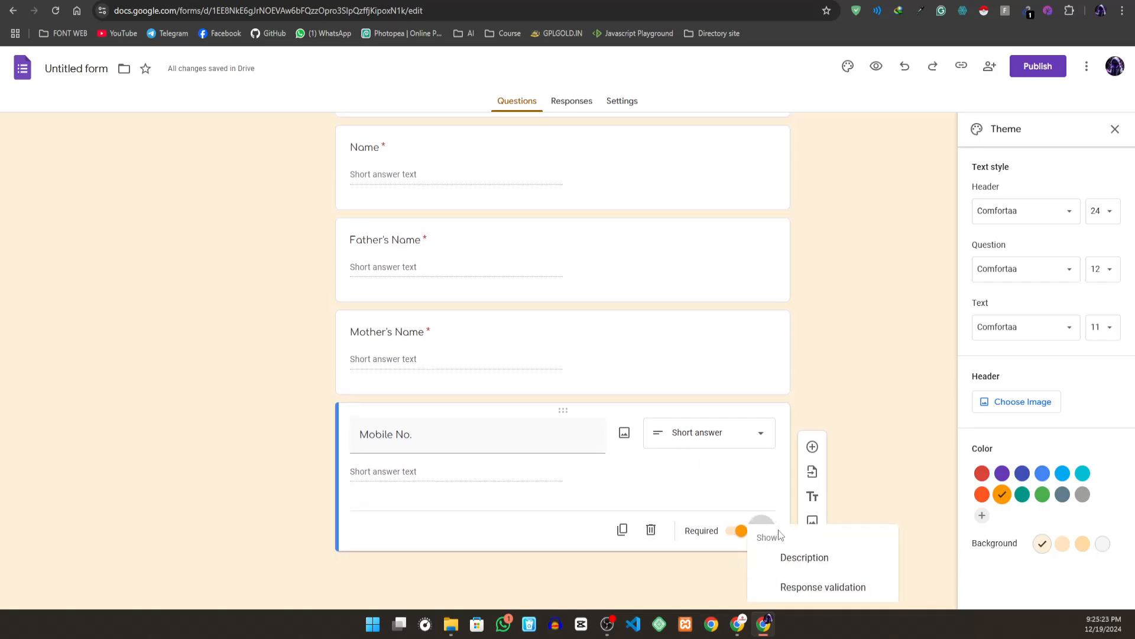
pyautogui.click(847, 593)
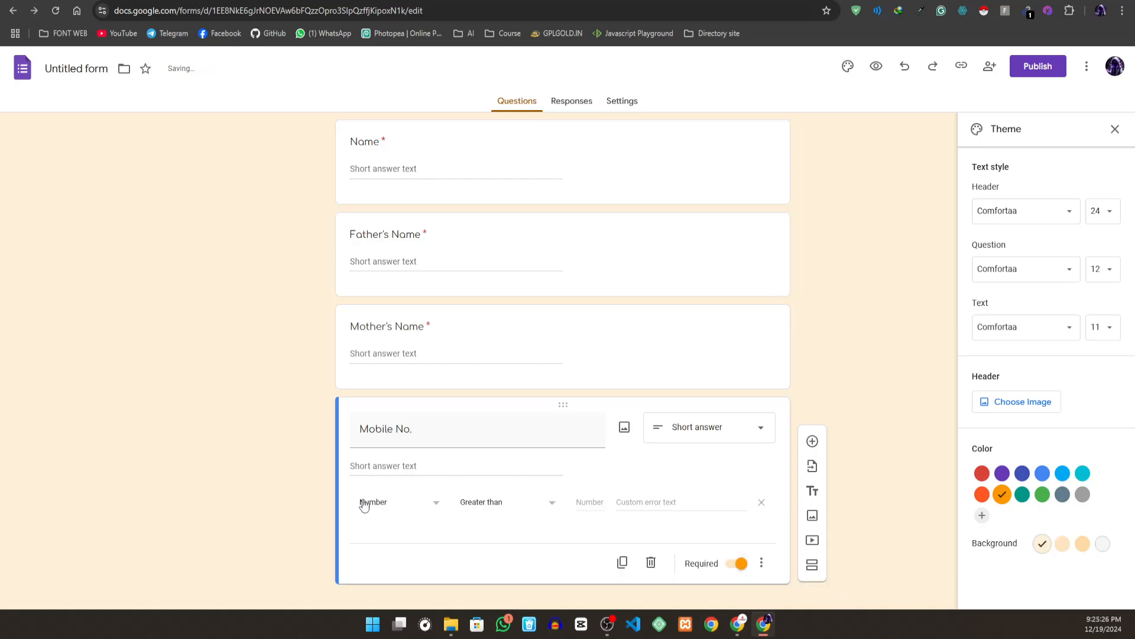
pyautogui.click(539, 506)
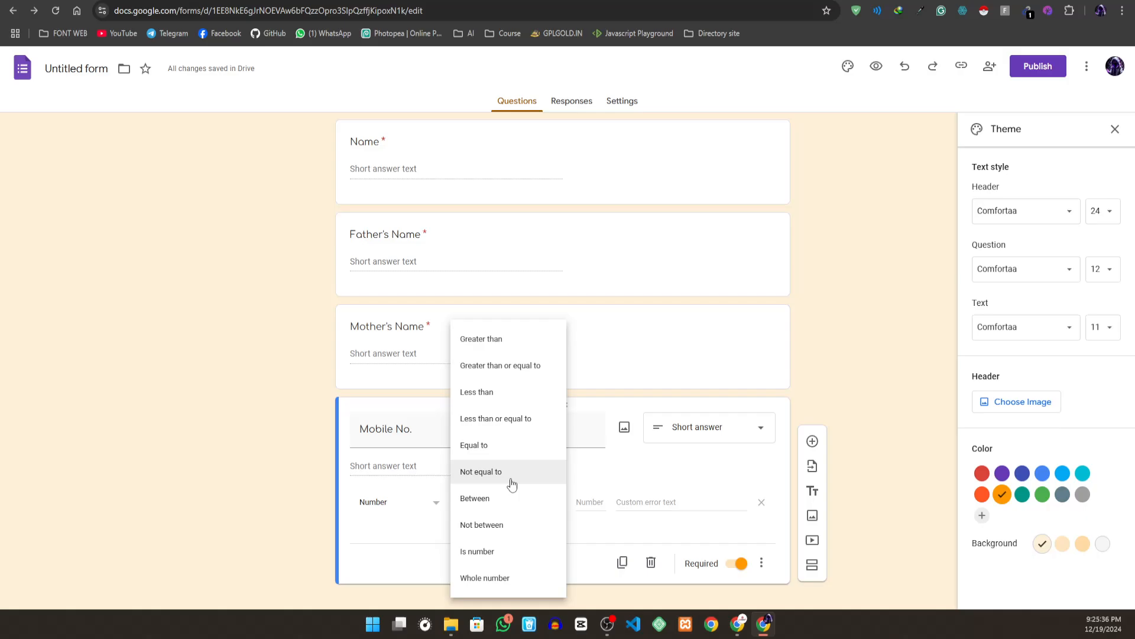
pyautogui.click(627, 483)
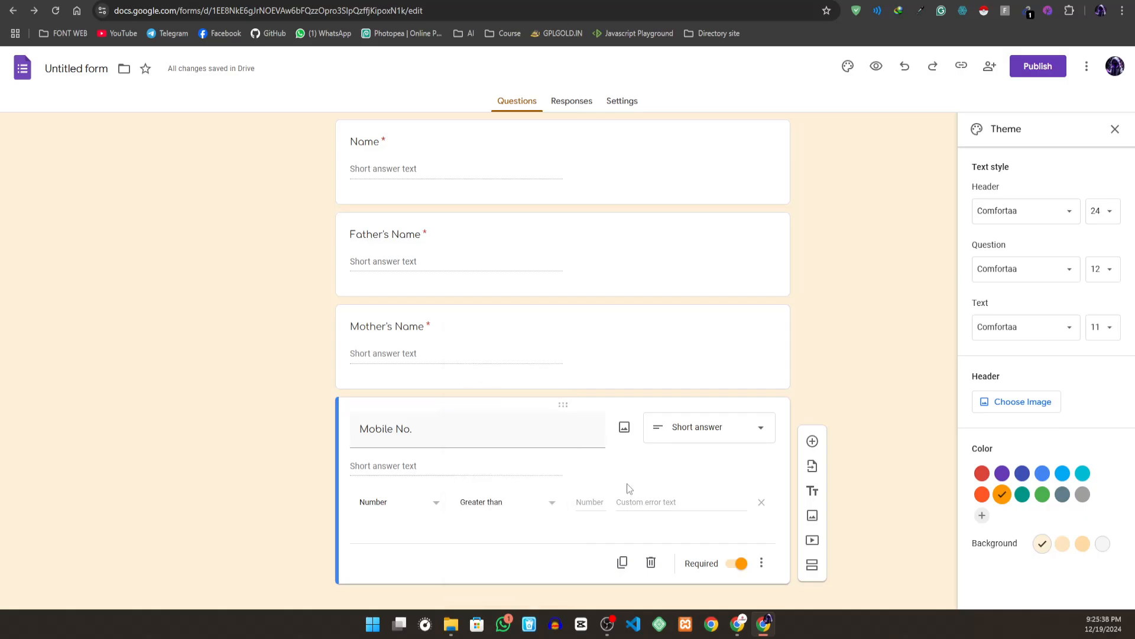
# - Review the Number rule's value field and conditions and the answer types available for the Mobile No. question
pyautogui.click(595, 501)
pyautogui.click(549, 502)
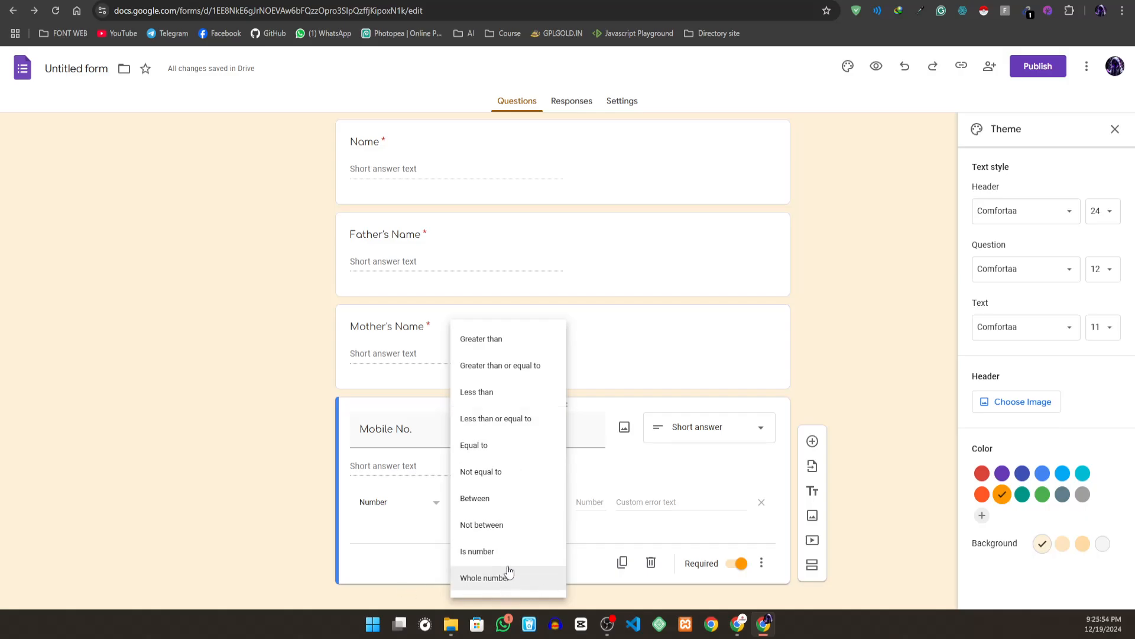
pyautogui.click(591, 466)
pyautogui.click(672, 434)
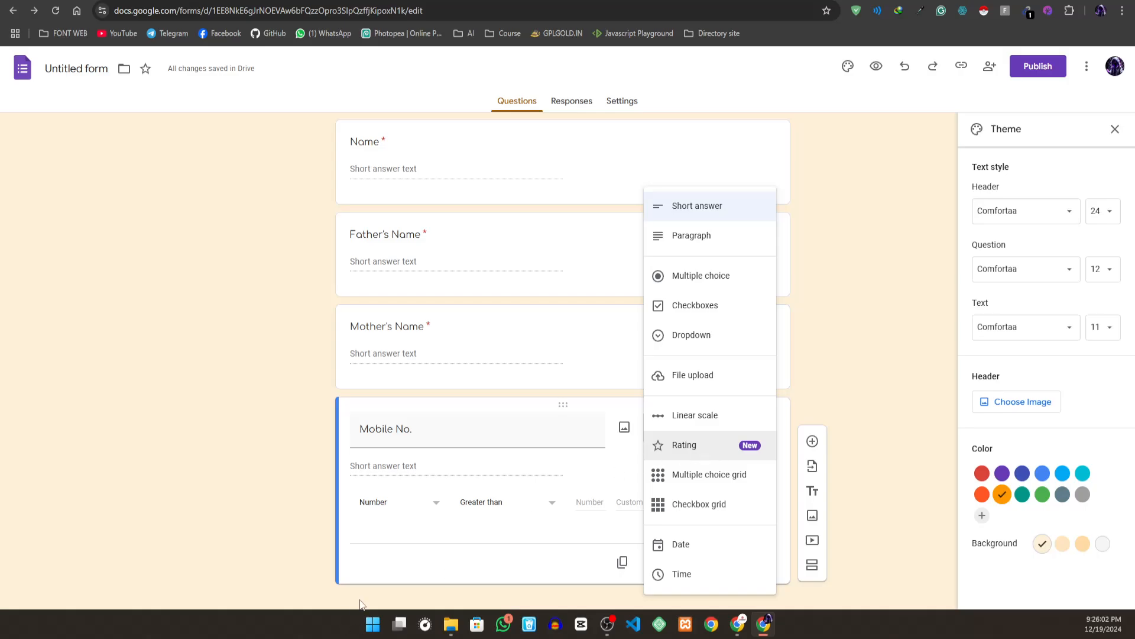
pyautogui.click(413, 545)
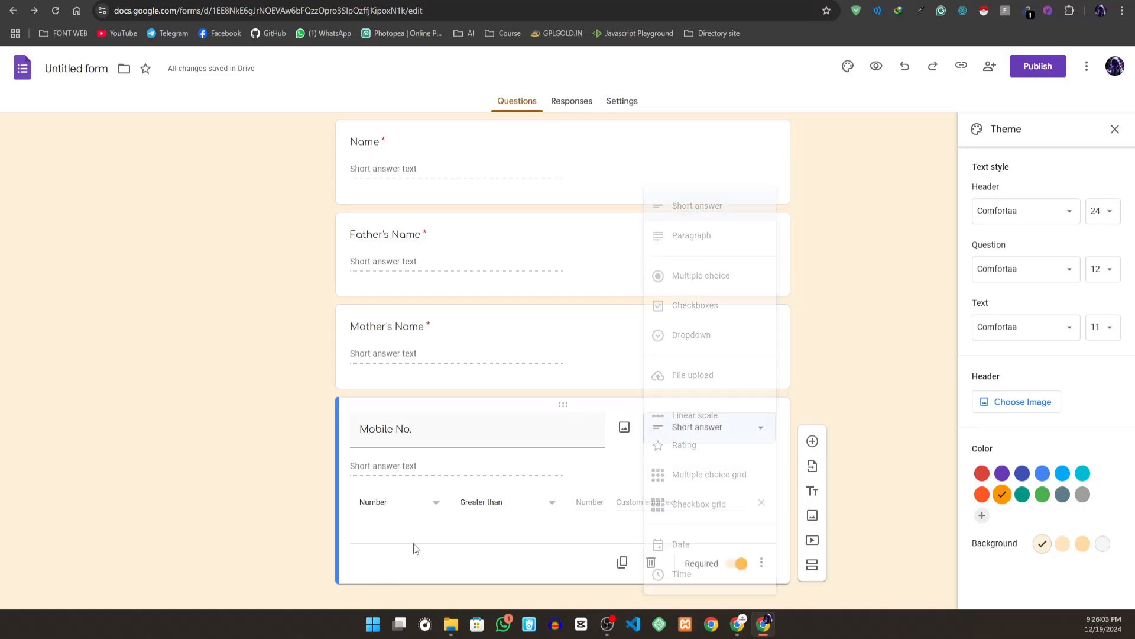
# - Set the Mobile No. question's Number validation condition to "Is number"
pyautogui.click(554, 503)
pyautogui.click(508, 553)
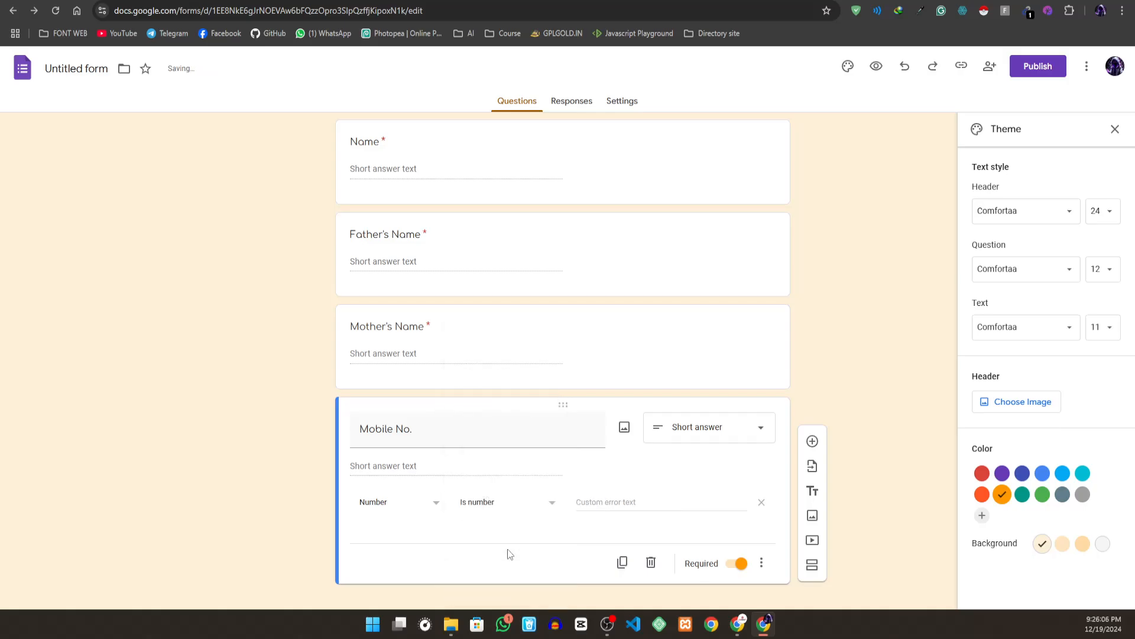
pyautogui.click(646, 504)
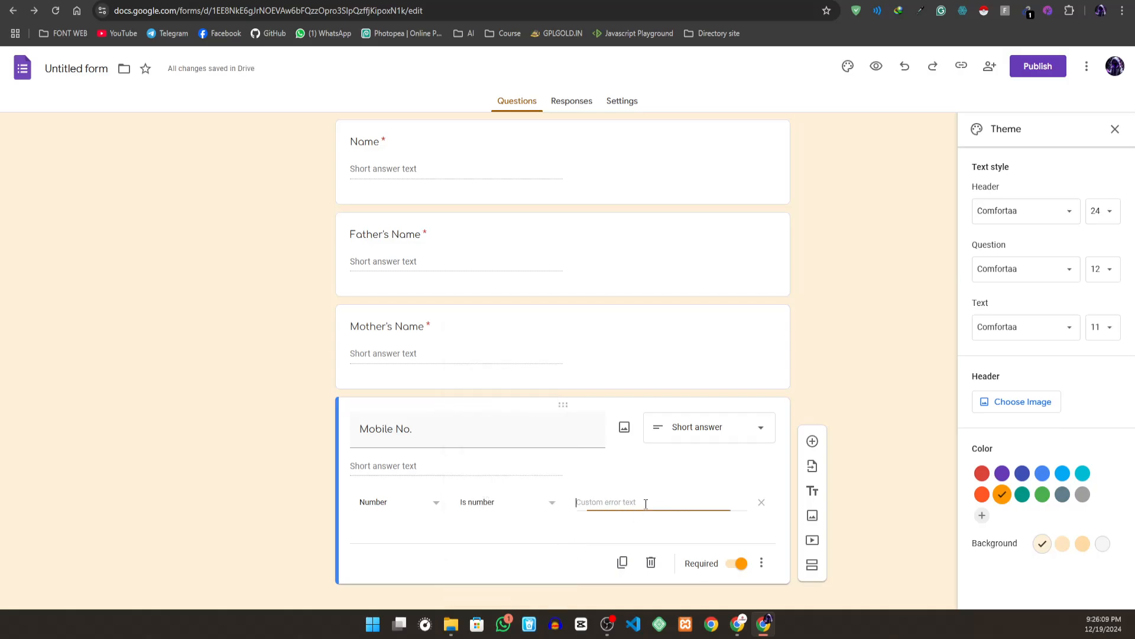
# - Add a required short-answer question titled Email below Mobile No
pyautogui.click(812, 441)
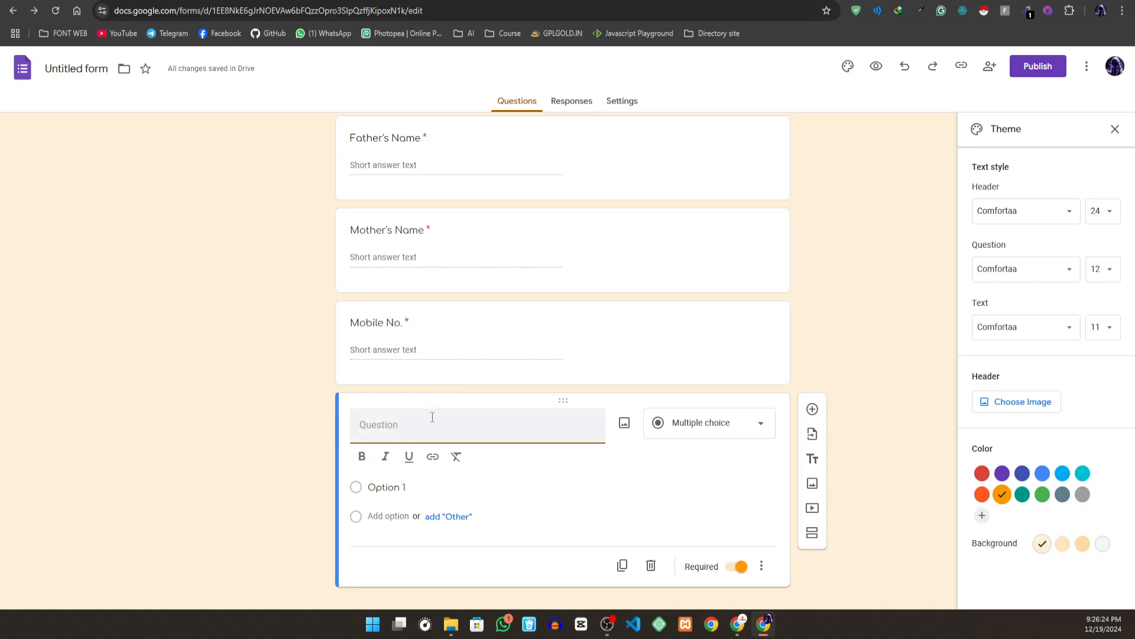
pyautogui.write('Ema')
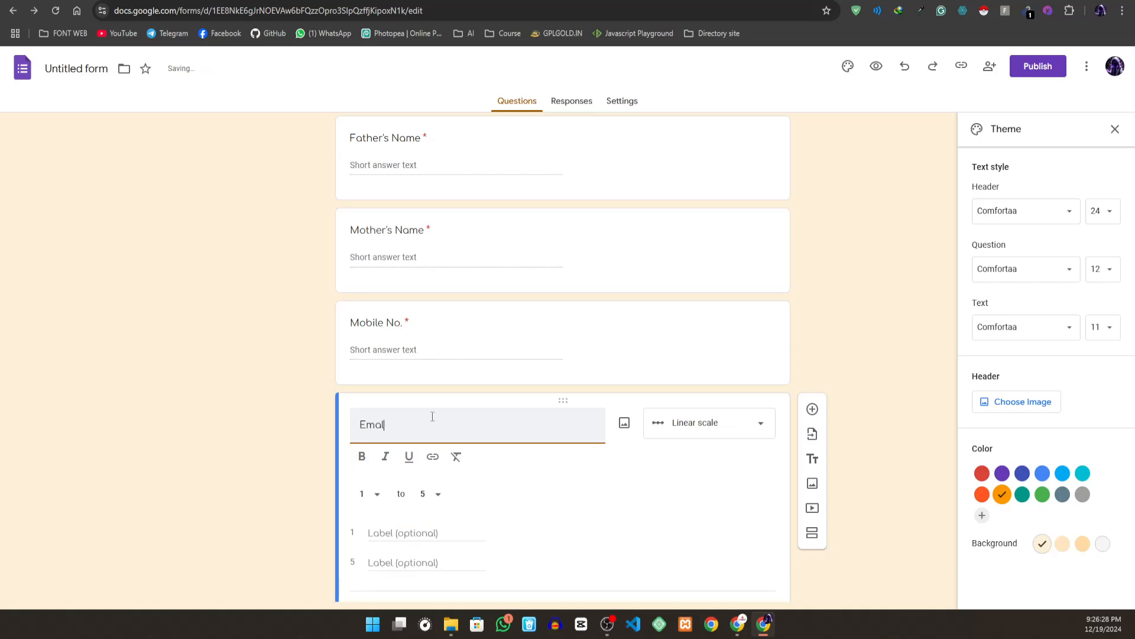
pyautogui.write('l')
pyautogui.press('BackSpace')
pyautogui.write('il')
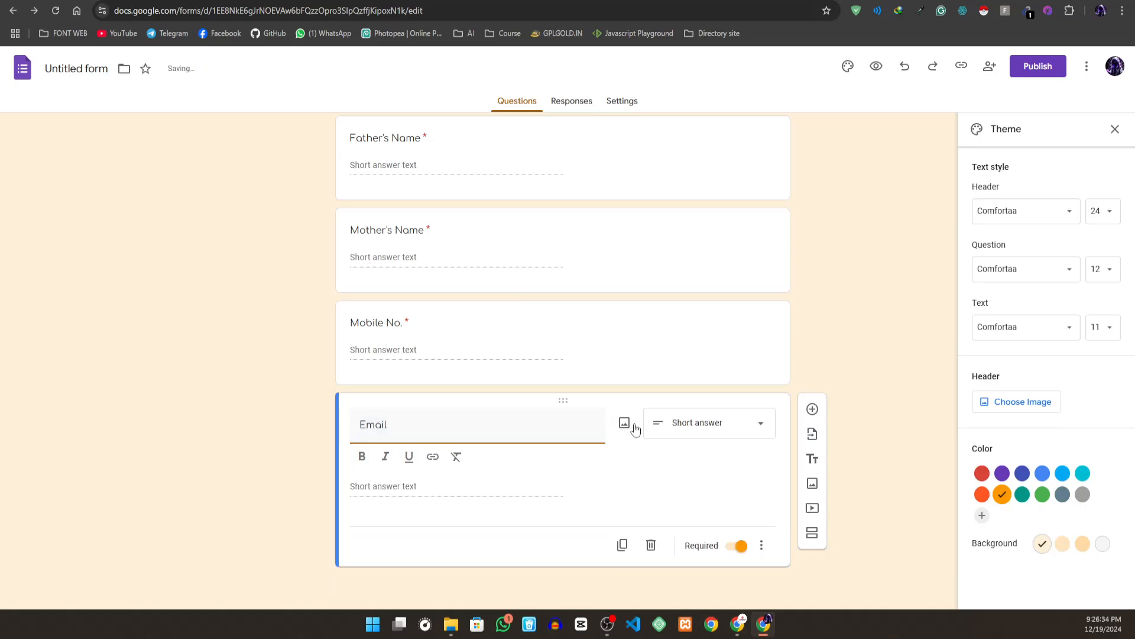
pyautogui.click(657, 432)
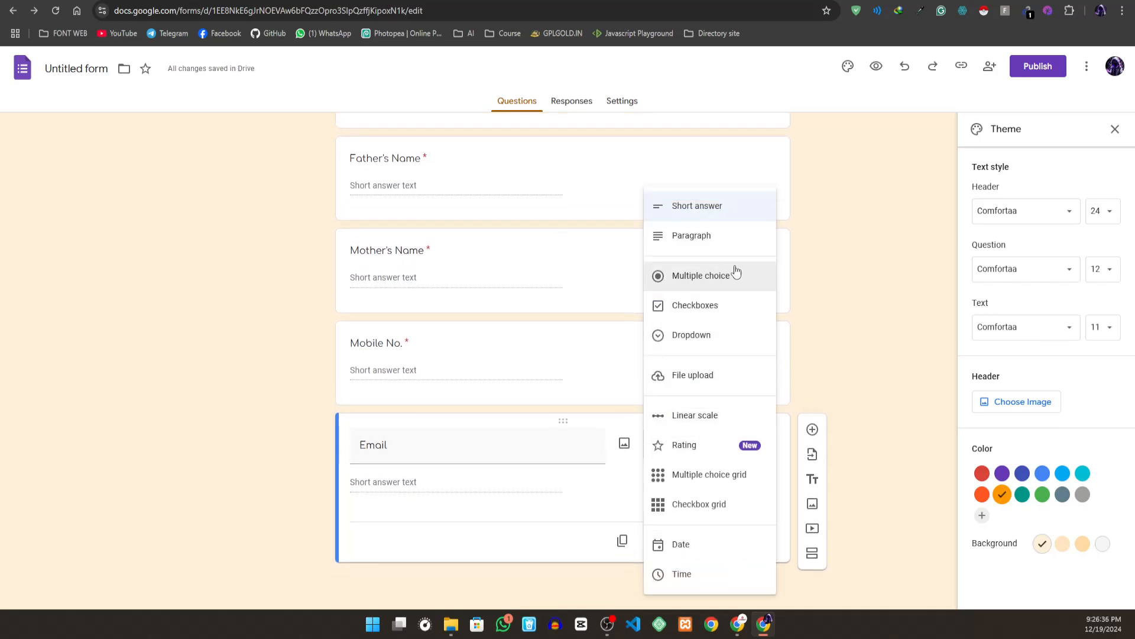
pyautogui.click(849, 510)
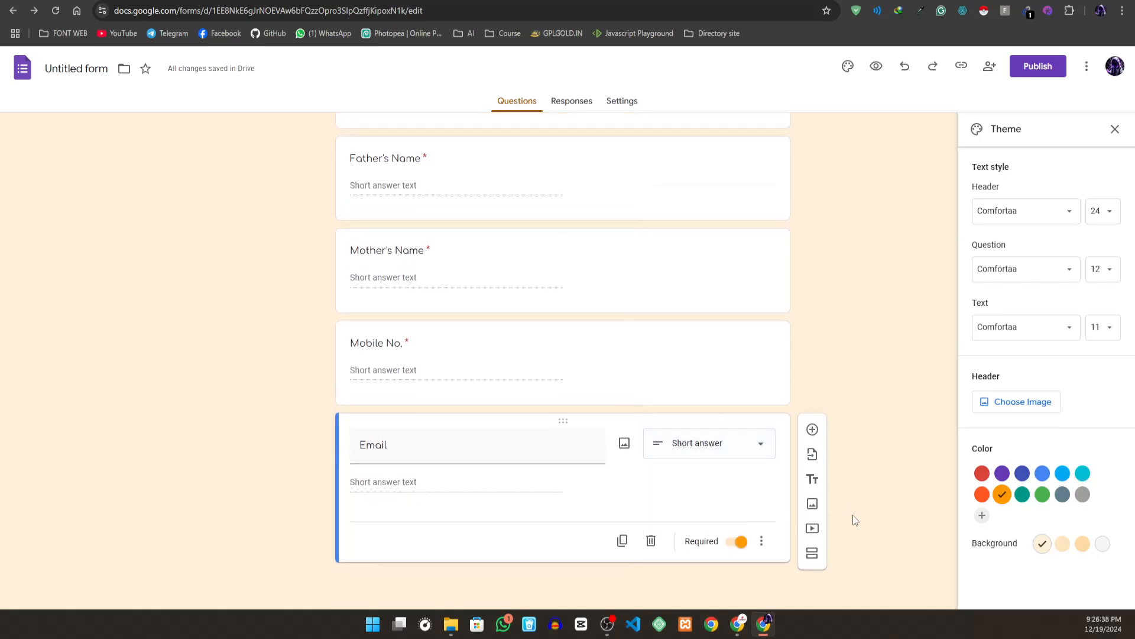
# - Turn on response validation for the Email question with the Text rule set to Email
pyautogui.click(762, 541)
pyautogui.click(801, 572)
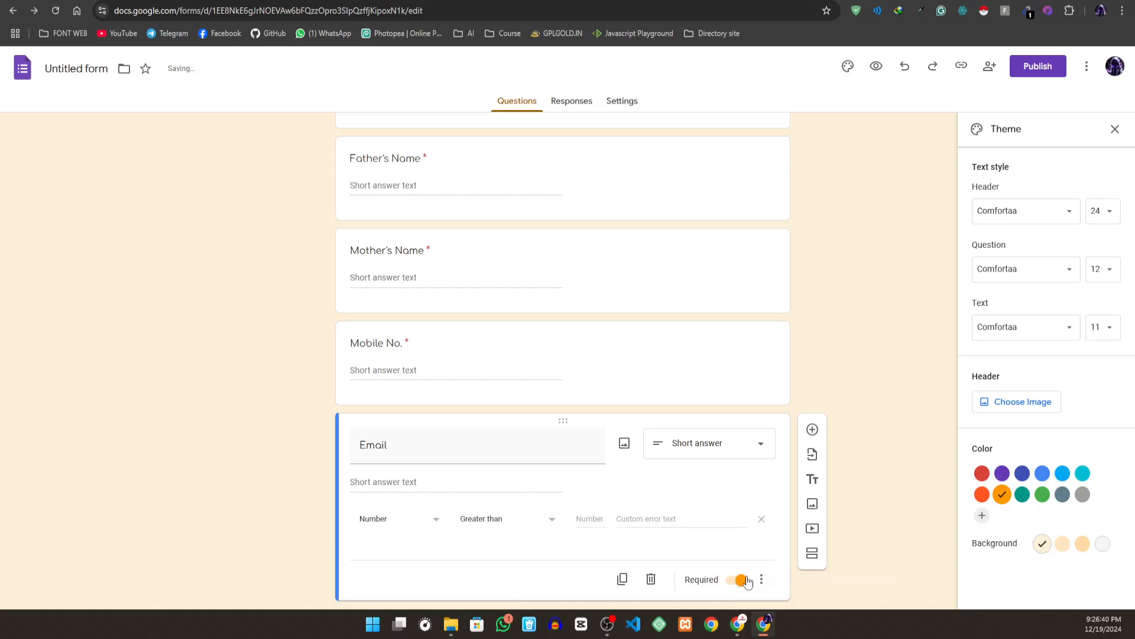
pyautogui.click(426, 524)
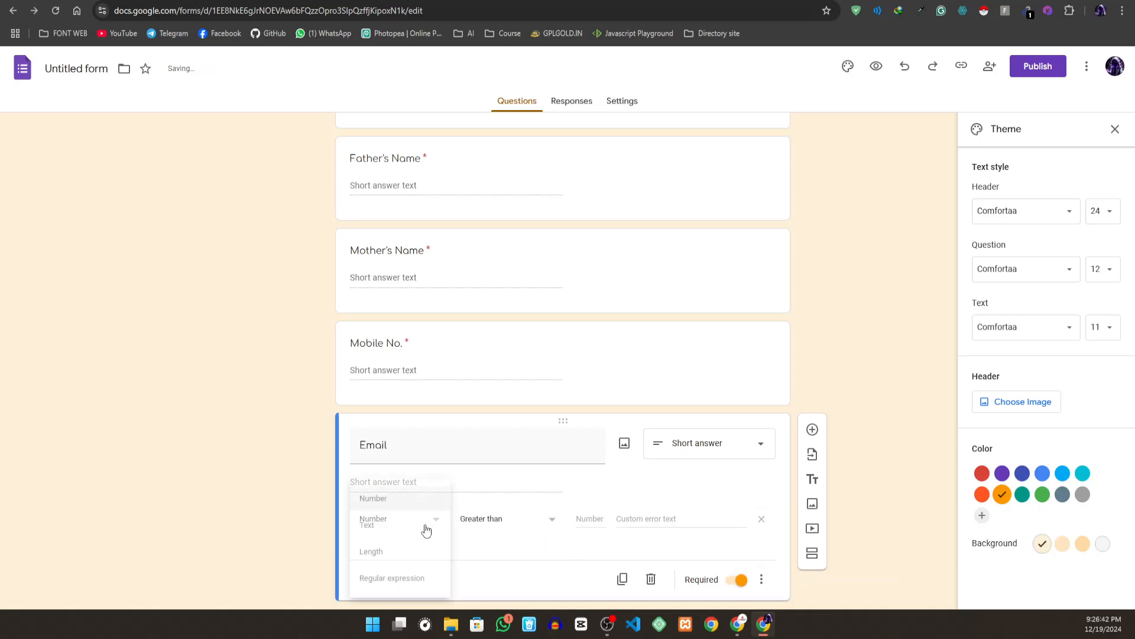
pyautogui.click(375, 525)
pyautogui.click(508, 530)
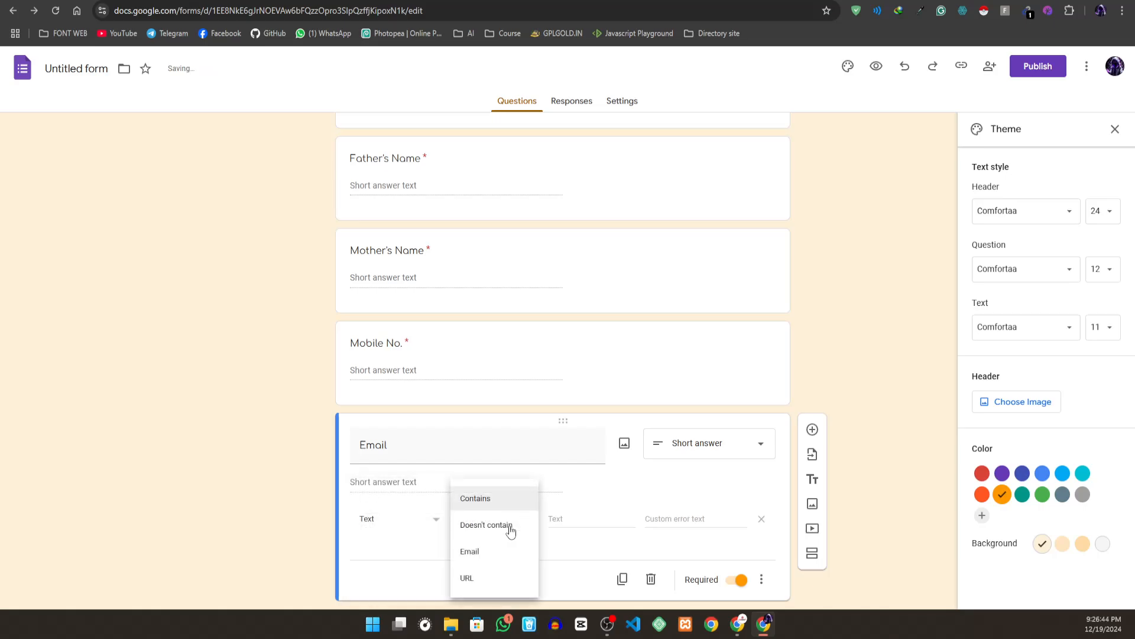
pyautogui.click(488, 549)
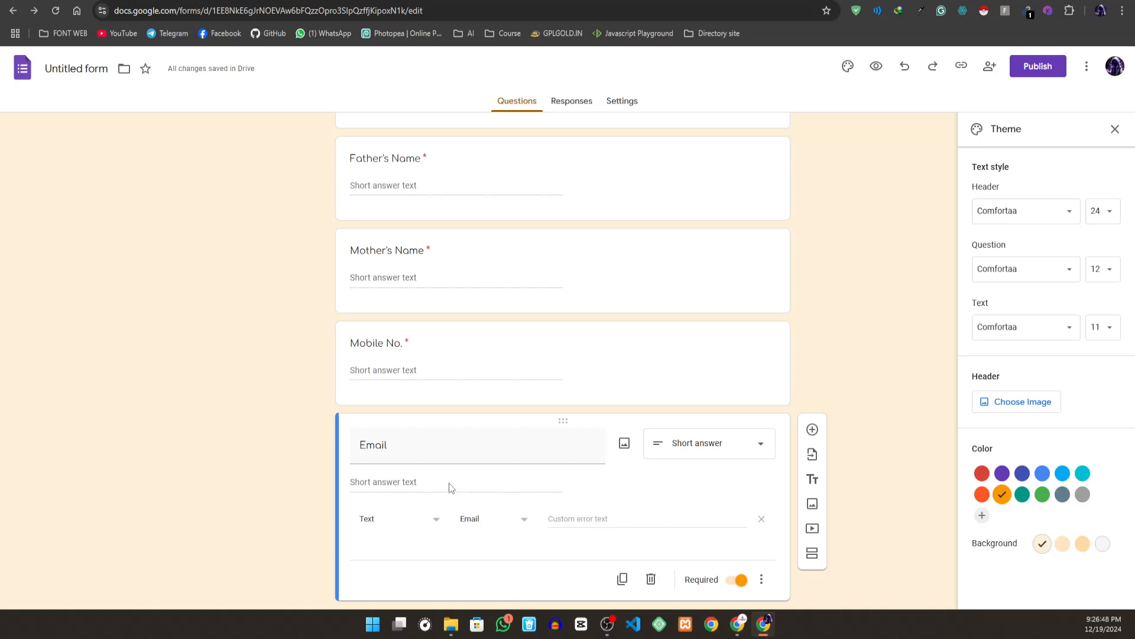
# - Set the Email question's custom error text to "Please! Enter Valid email."
pyautogui.click(591, 517)
pyautogui.write('Please! En')
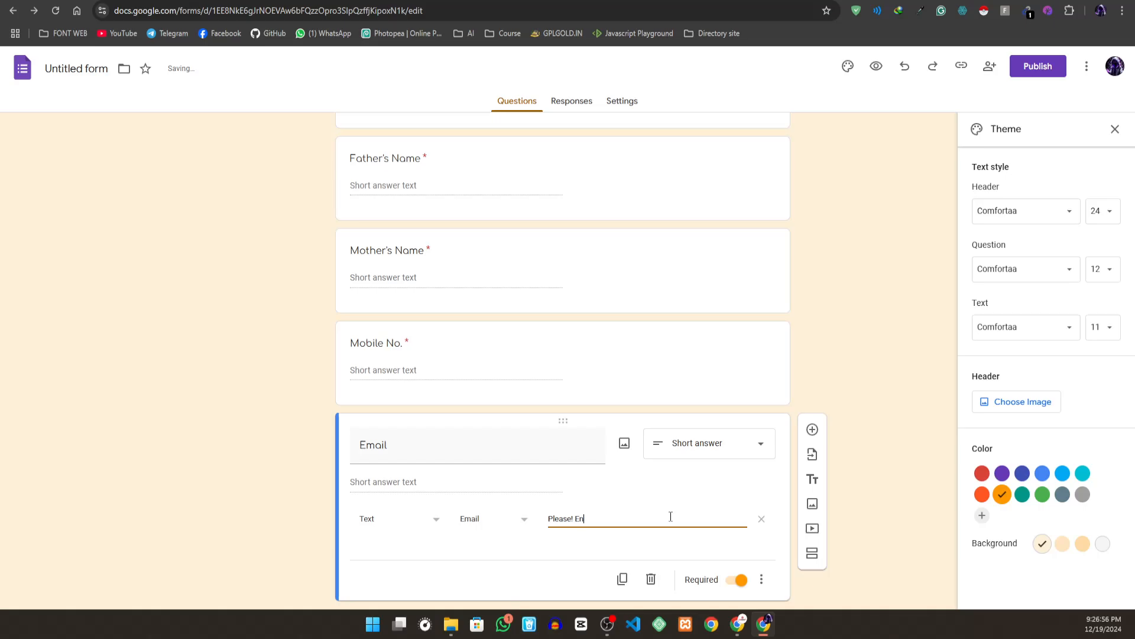
pyautogui.write('ter Valid email.')
pyautogui.scroll(-1, 563, 477)
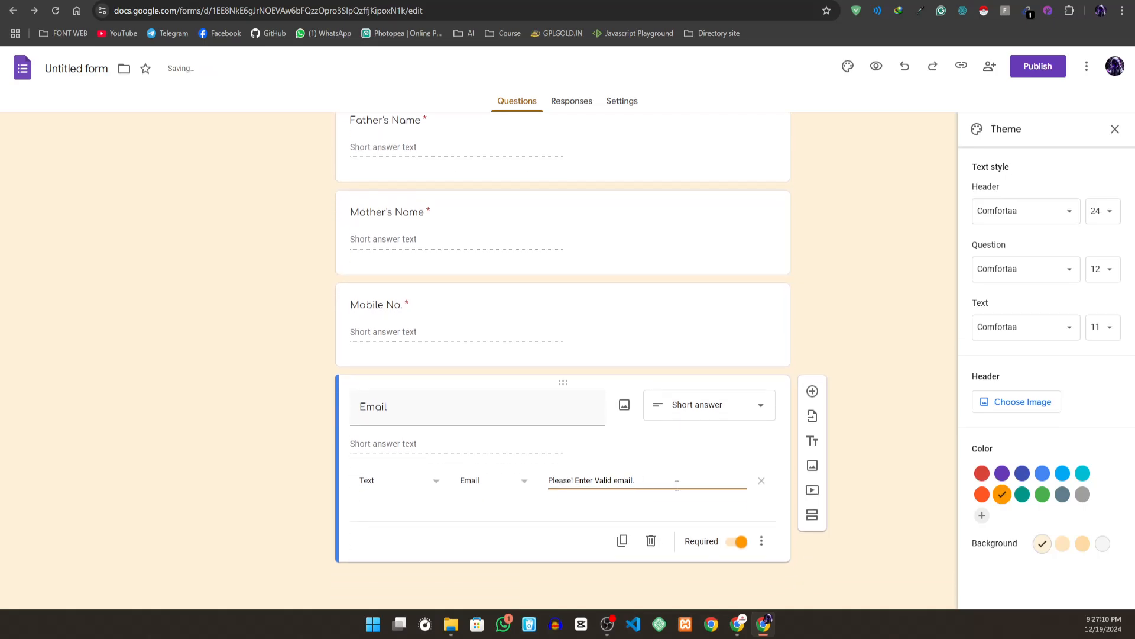
# - Add a required question titled "Passport Size Image" below Email
pyautogui.click(813, 391)
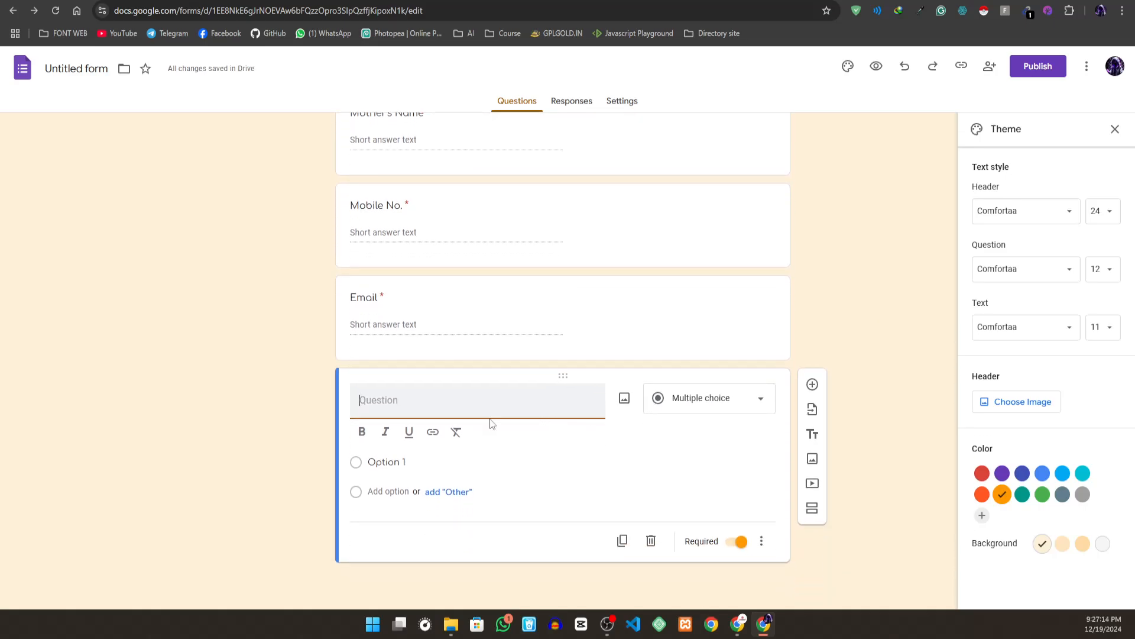
pyautogui.write('Ps')
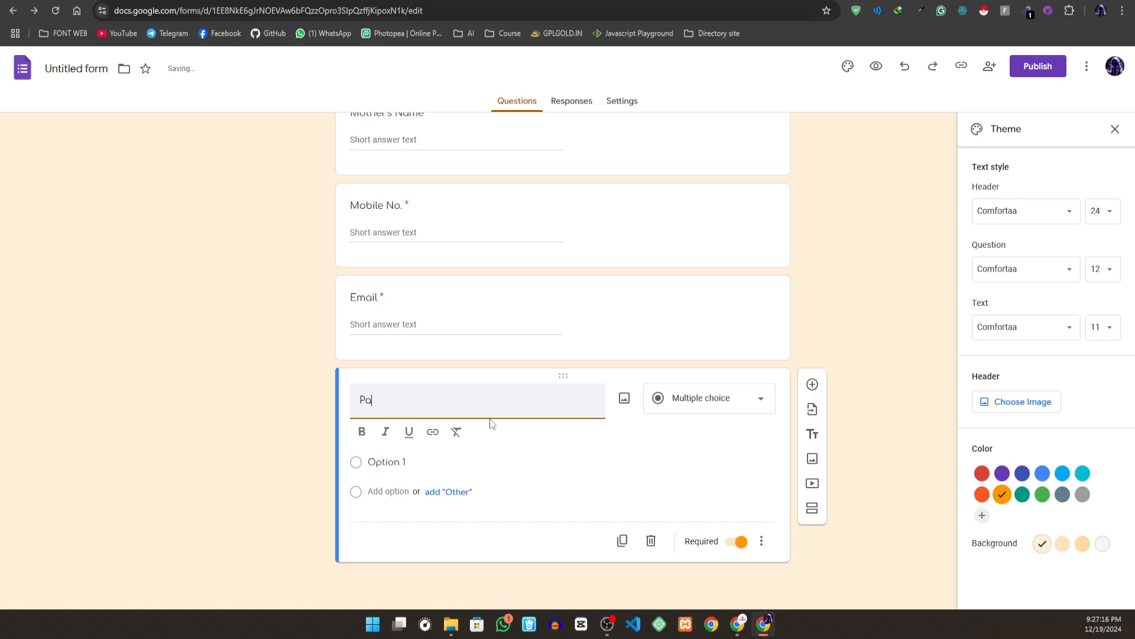
pyautogui.write('sport')
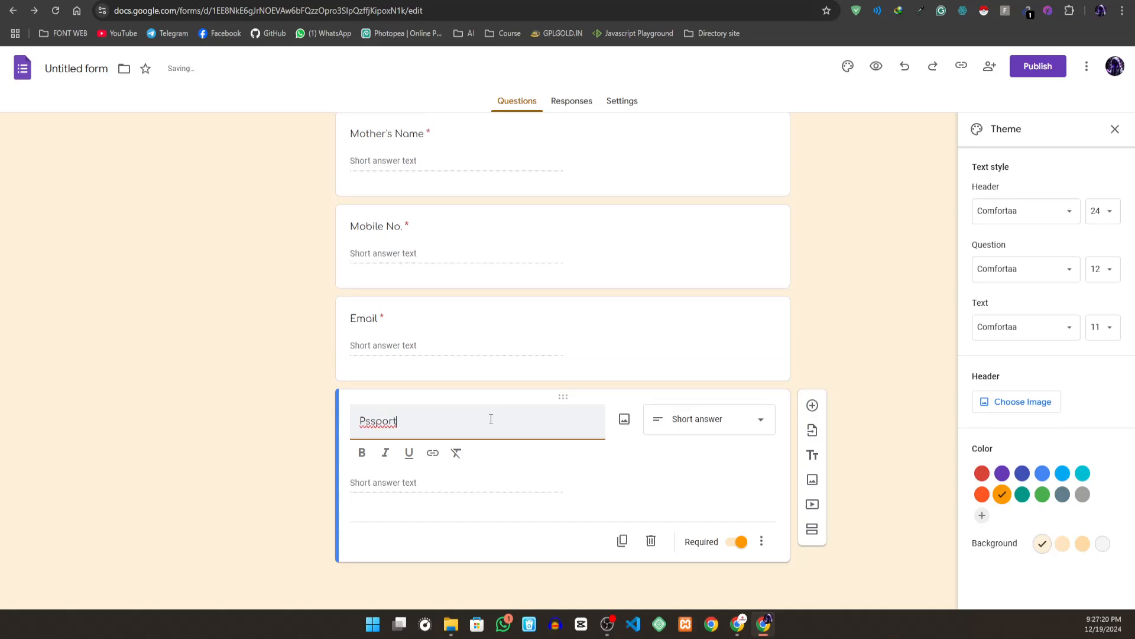
pyautogui.press('Left')
pyautogui.write('a')
pyautogui.press('Right')
pyautogui.press('Right')
pyautogui.press('Right')
pyautogui.press('Right')
pyautogui.press('Right')
pyautogui.write('Siz')
pyautogui.write('e ')
pyautogui.write('Img')
pyautogui.write('ge')
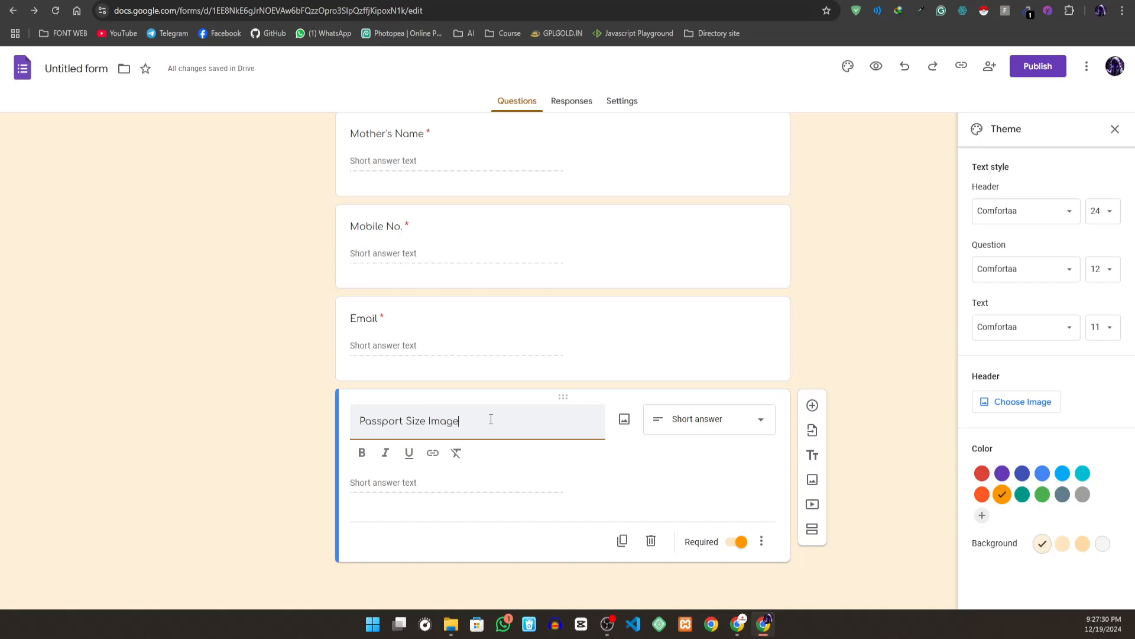
# - Change the Passport Size Image question to a file upload that accepts only the Image file type
pyautogui.click(695, 419)
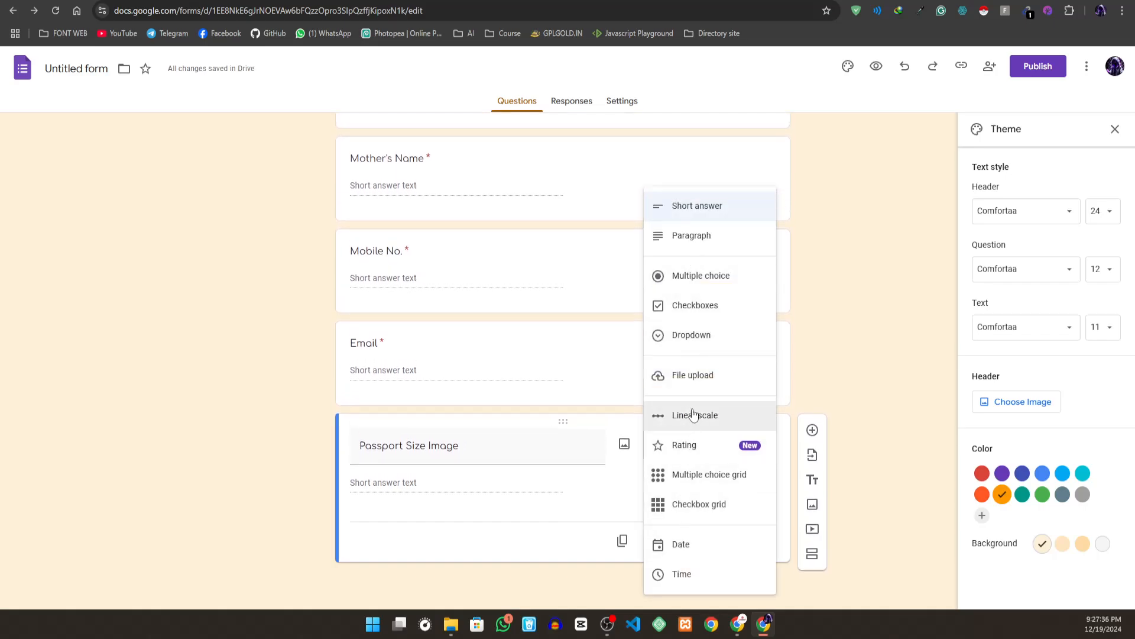
pyautogui.click(681, 378)
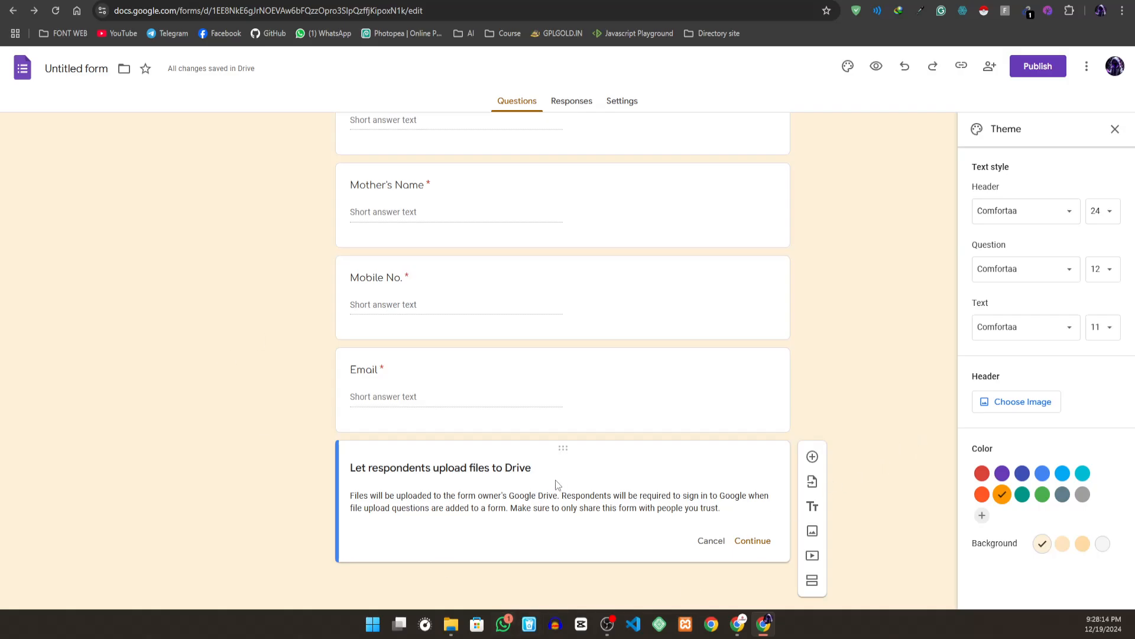
pyautogui.click(758, 542)
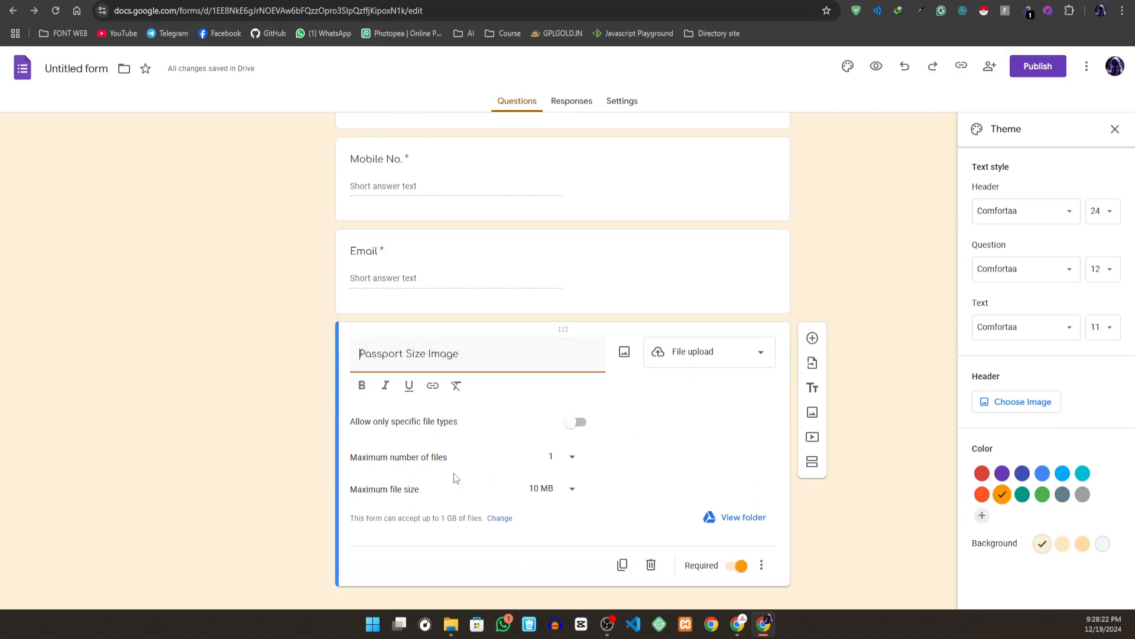
pyautogui.click(576, 423)
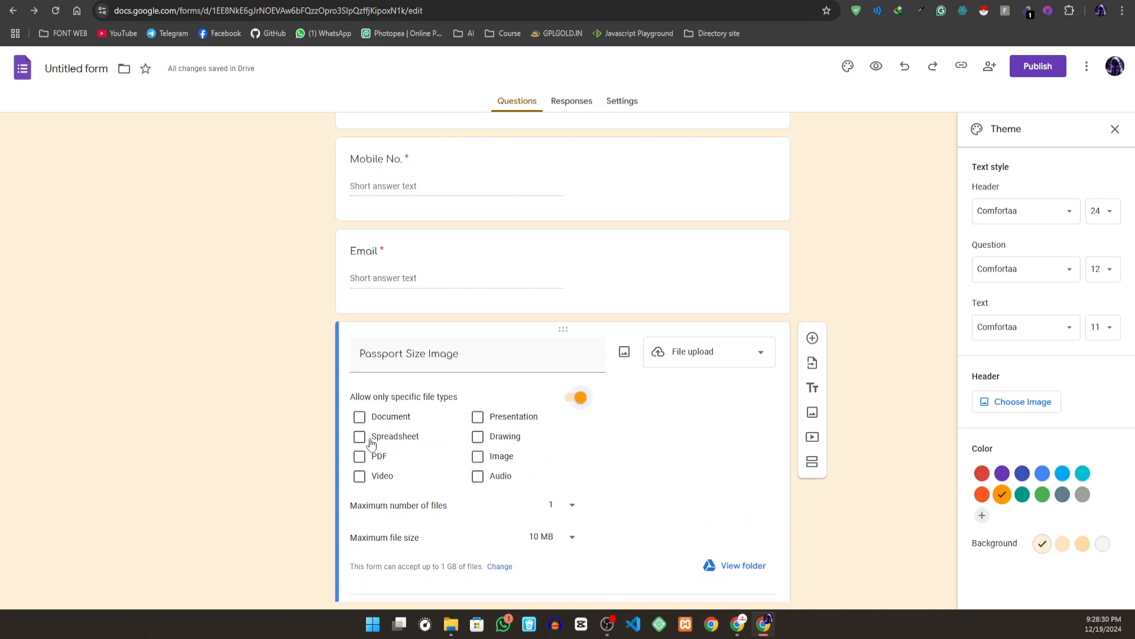
pyautogui.click(478, 458)
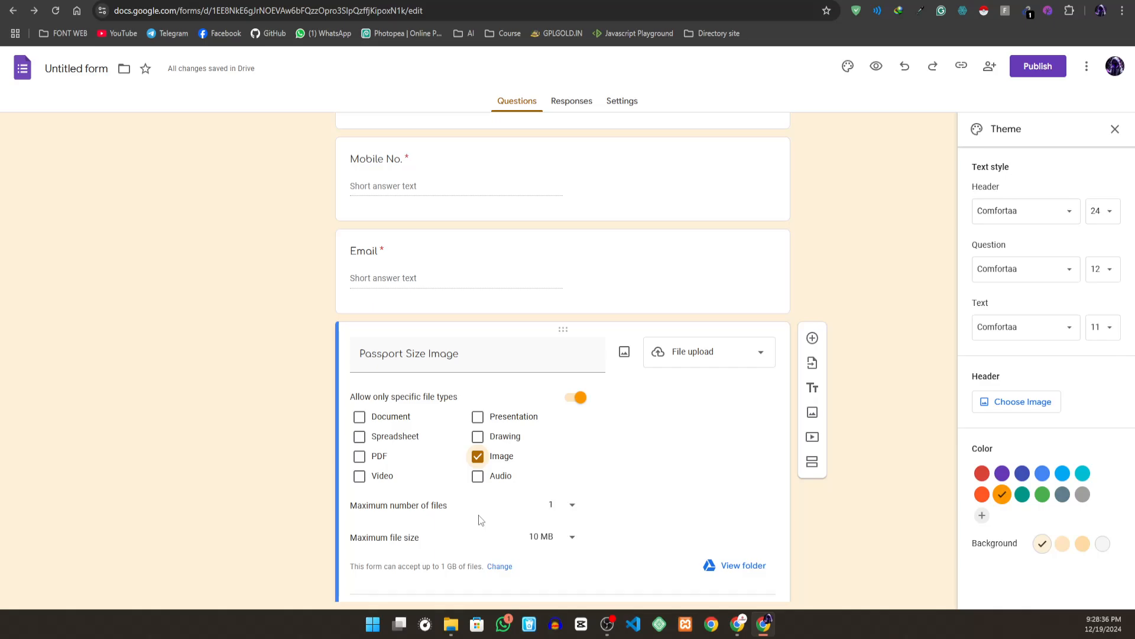
# - Try a 10 GB maximum file size for the Passport Size Image upload and restore the limit to 10 MB
pyautogui.scroll(-1, 464, 524)
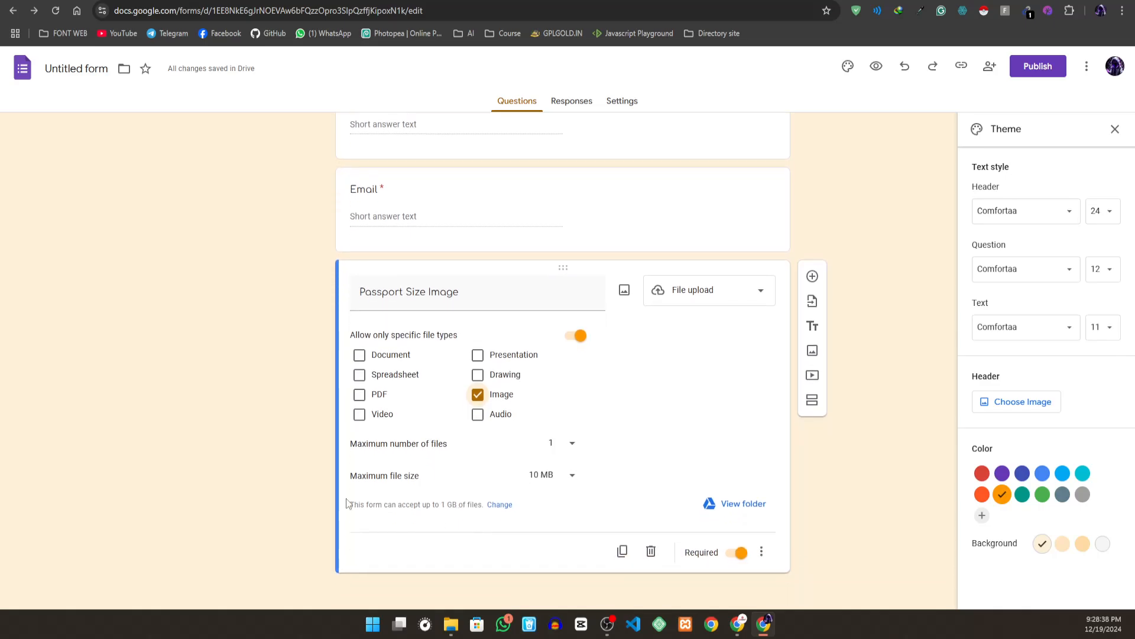
pyautogui.click(553, 481)
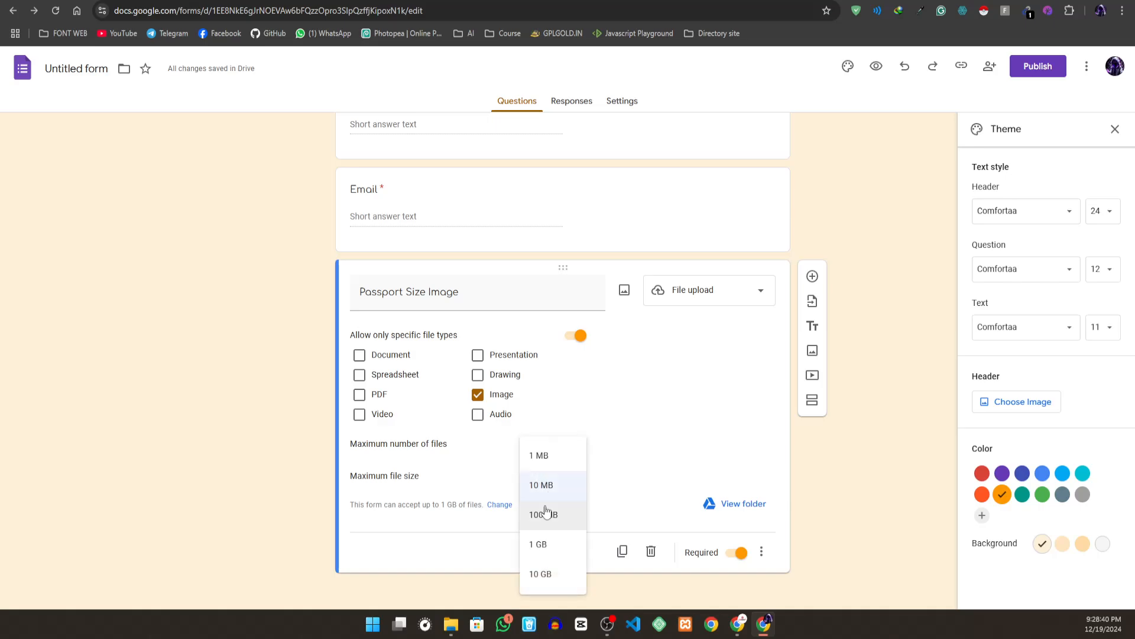
pyautogui.click(562, 575)
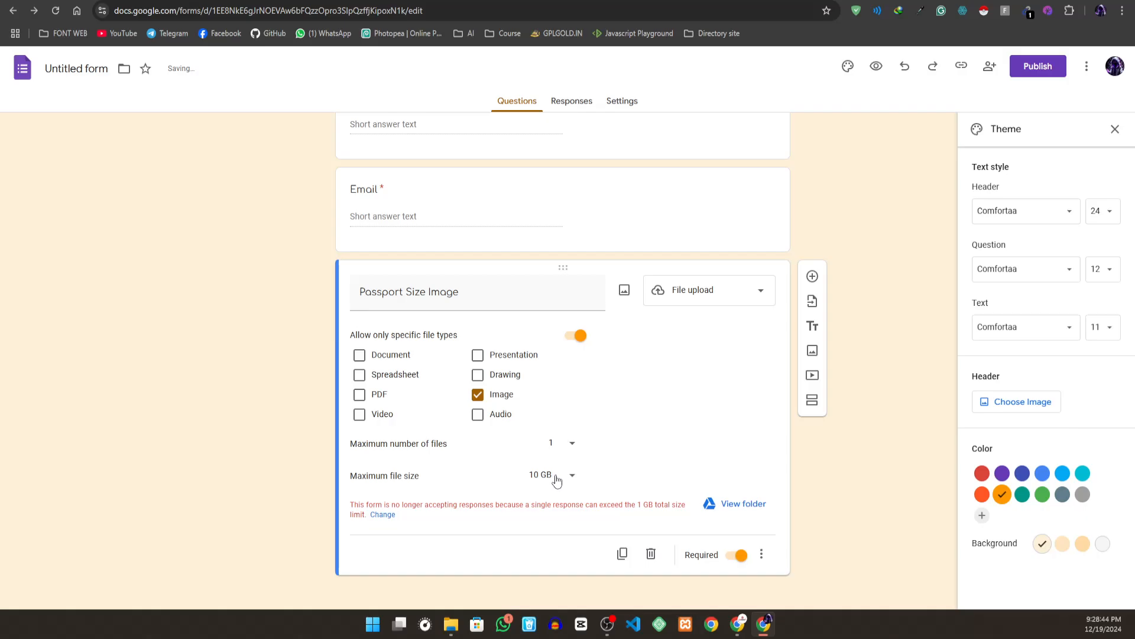
pyautogui.click(557, 479)
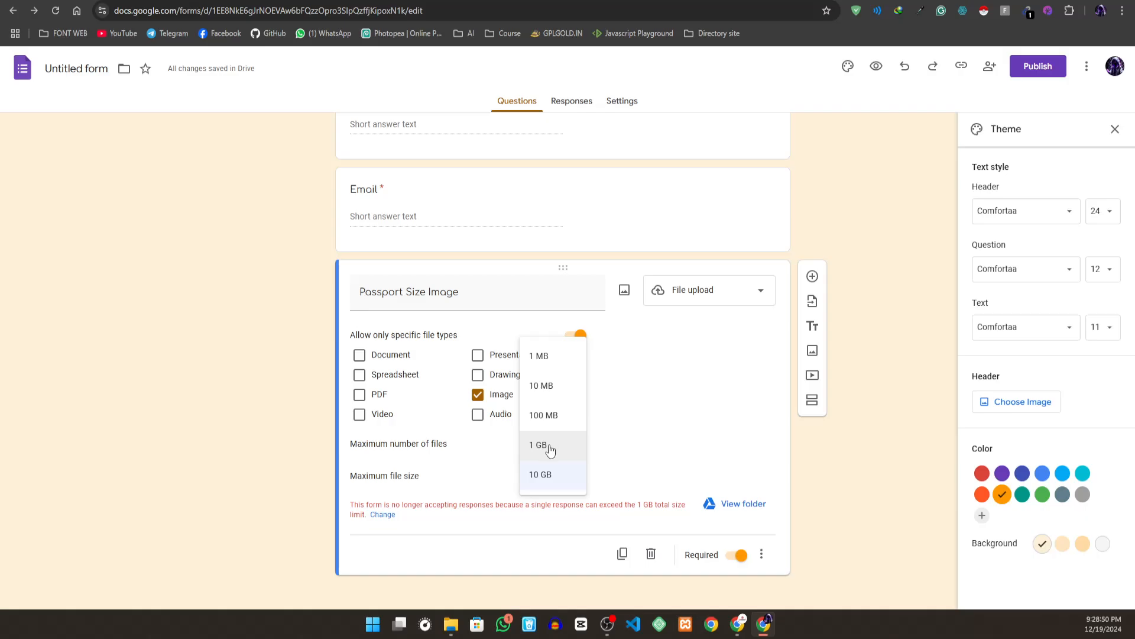
pyautogui.click(545, 392)
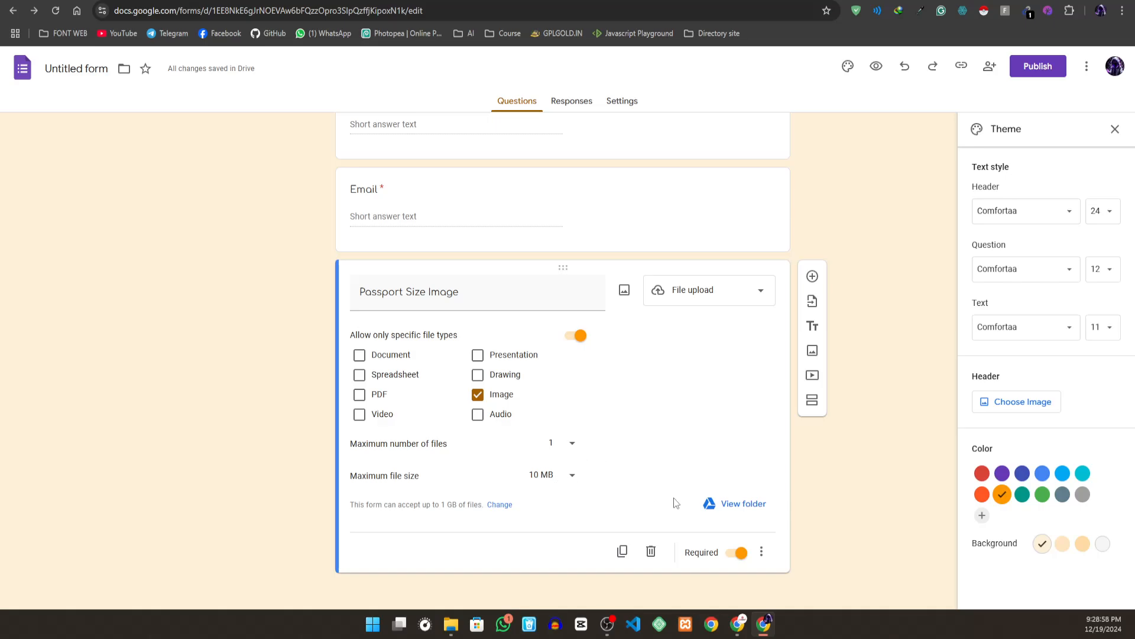
# - Add a question below Passport Size Image and enter the draft title "Highest Educationl ualification"
pyautogui.click(812, 276)
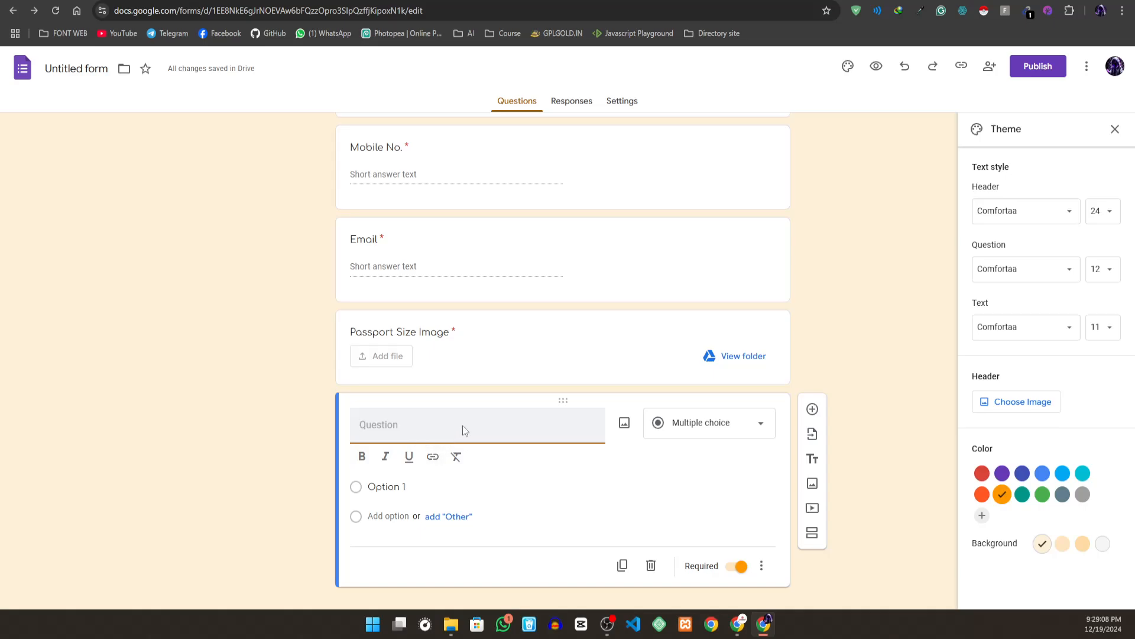
pyautogui.write('Highest')
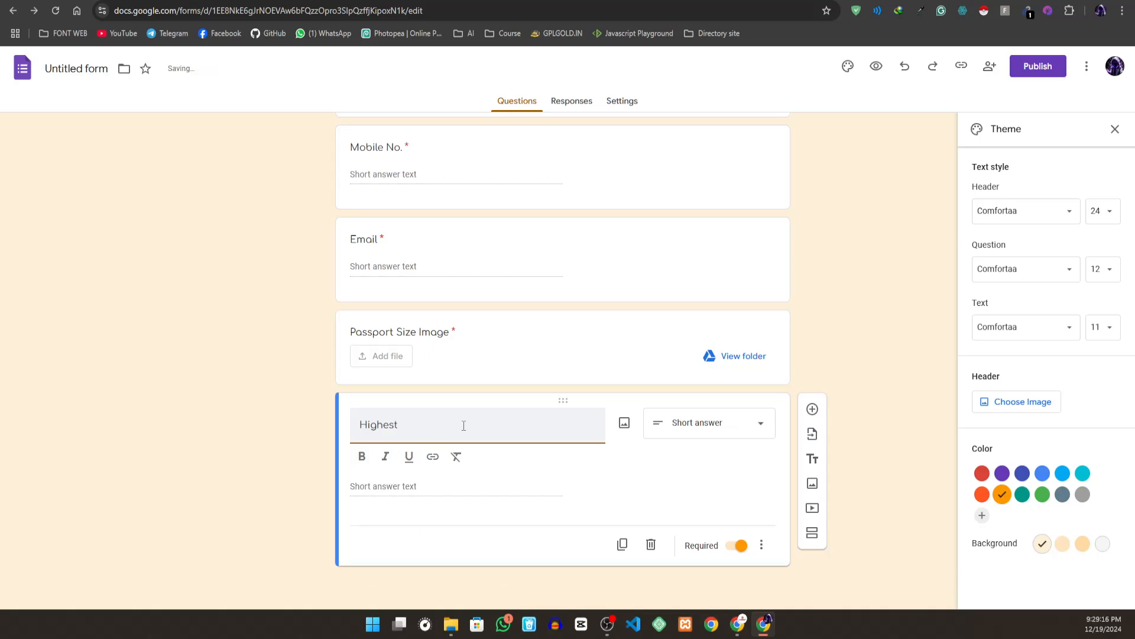
pyautogui.write(' Education')
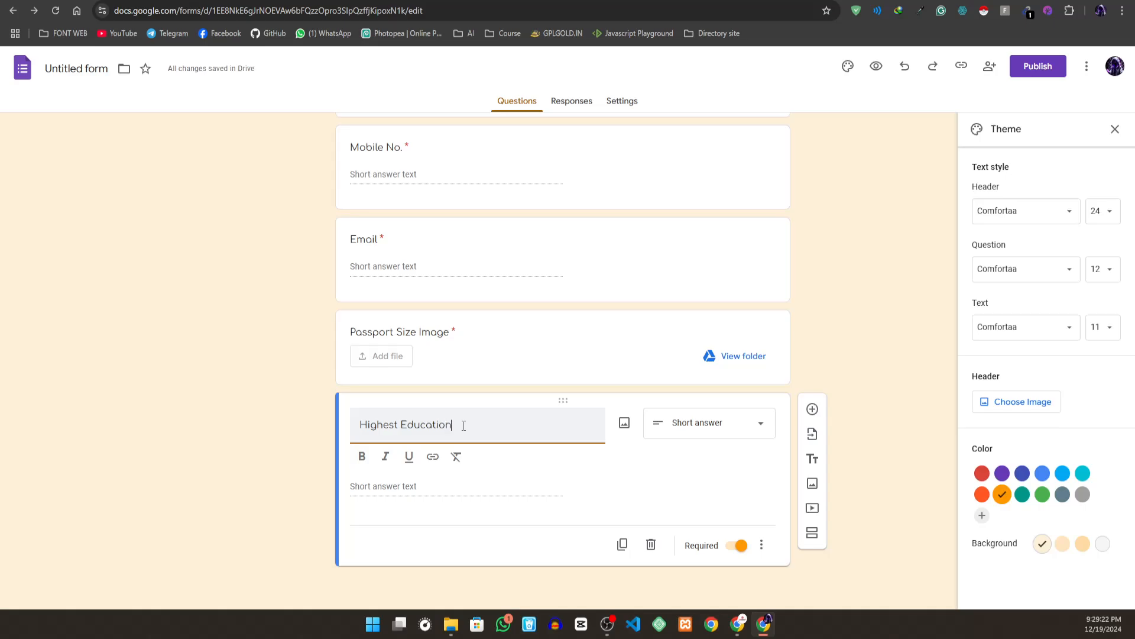
pyautogui.write('l')
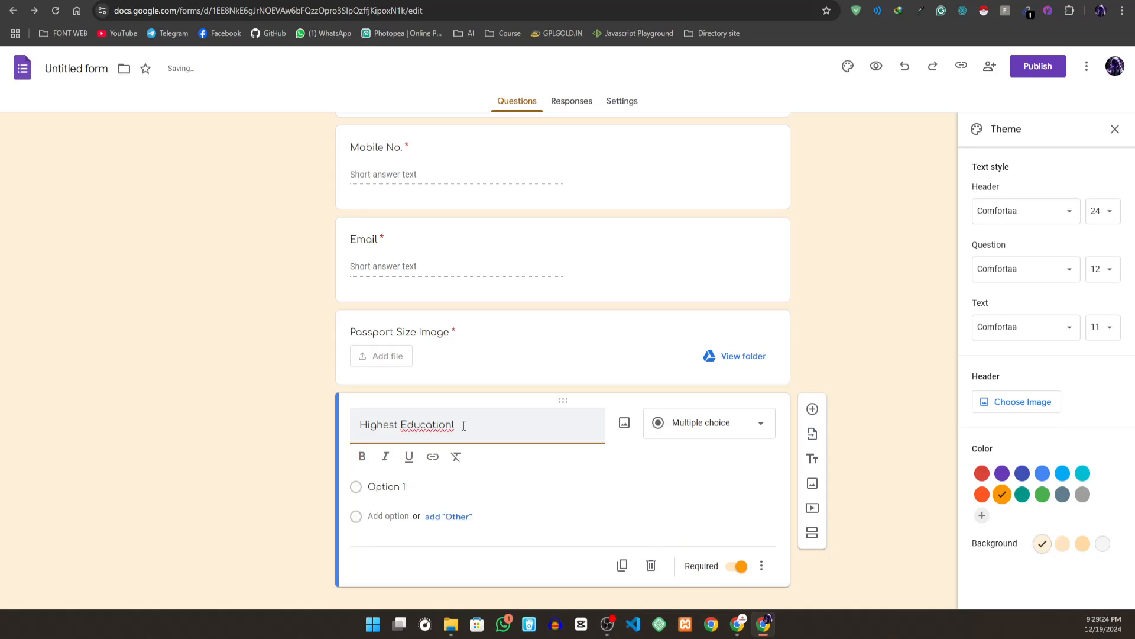
pyautogui.write(' uali')
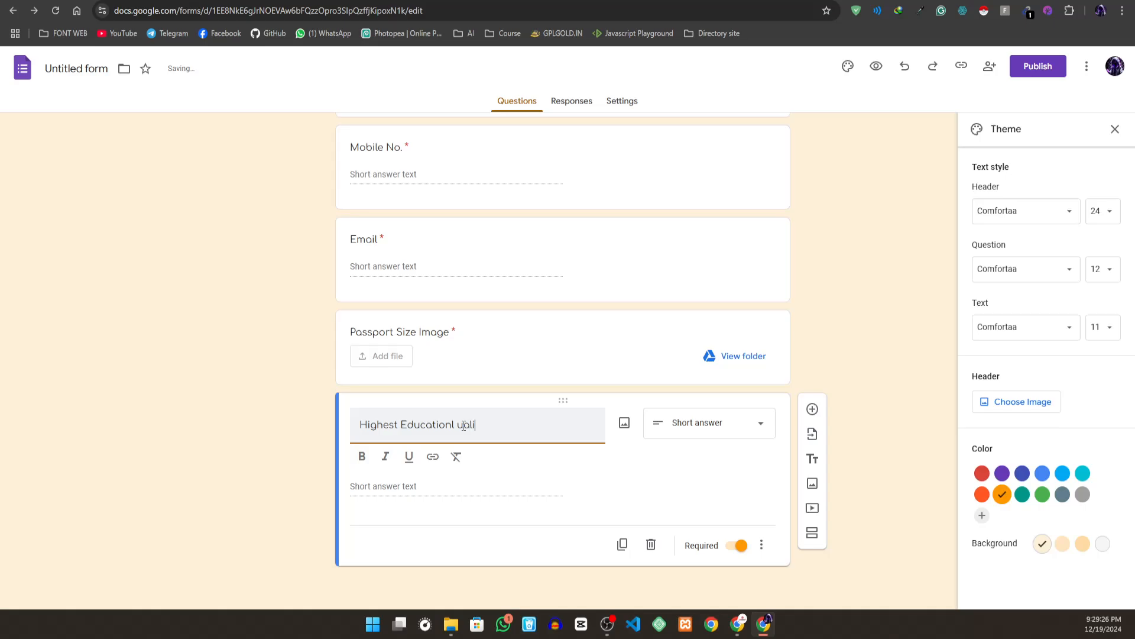
pyautogui.write('fication')
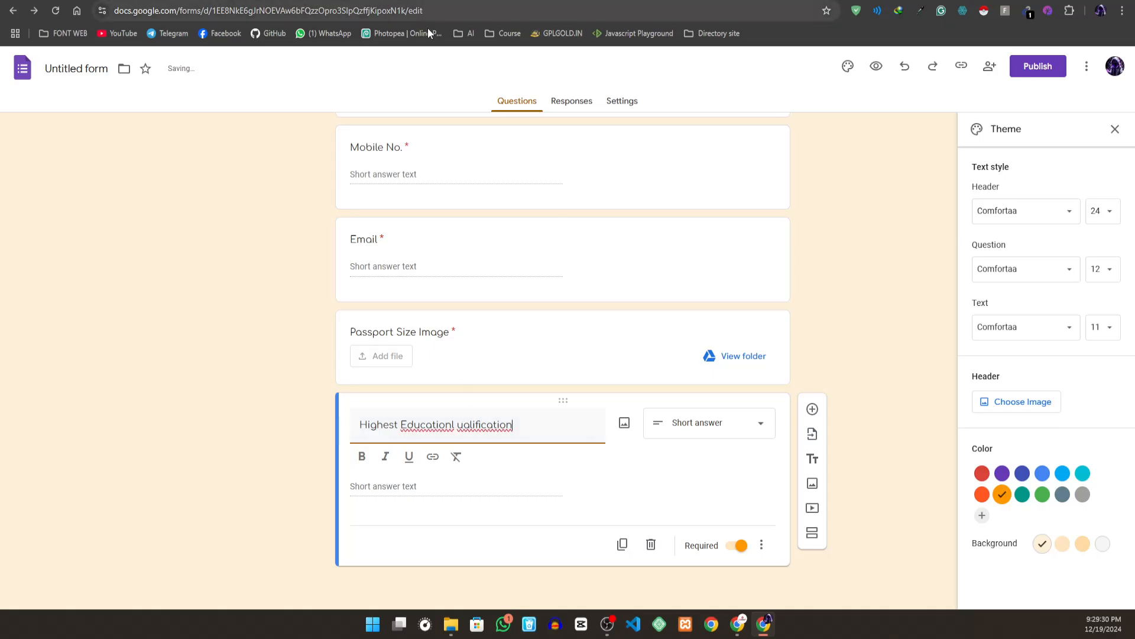
# - Correct the new question's title to "Highest educational qualification", fixing both misspelled words and making the "e" lowercase
pyautogui.rightClick(440, 425)
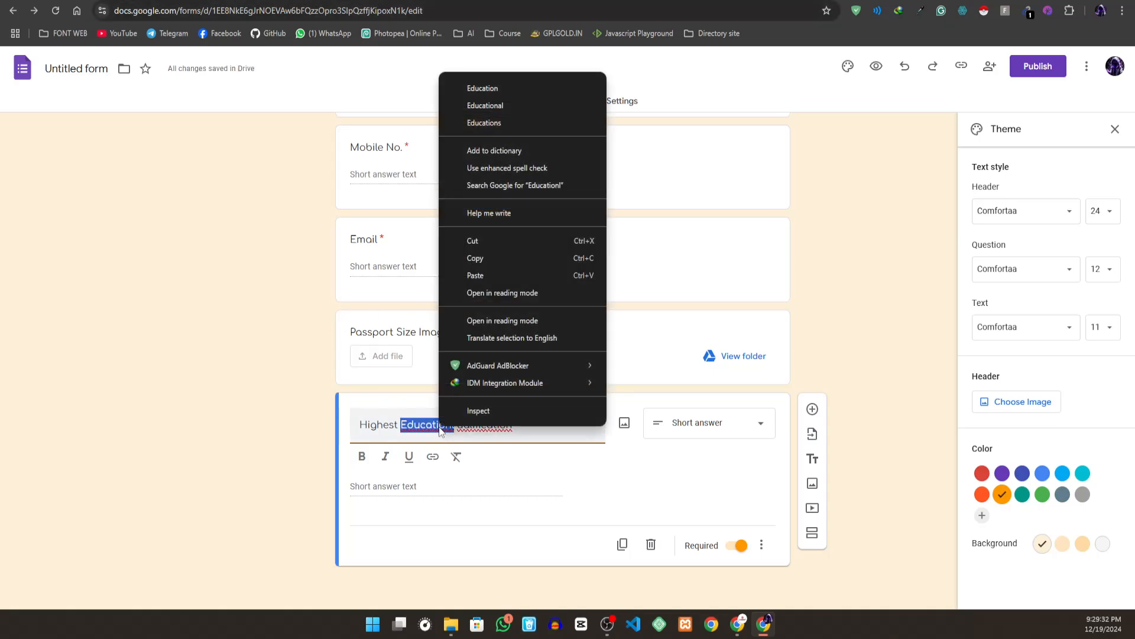
pyautogui.click(493, 106)
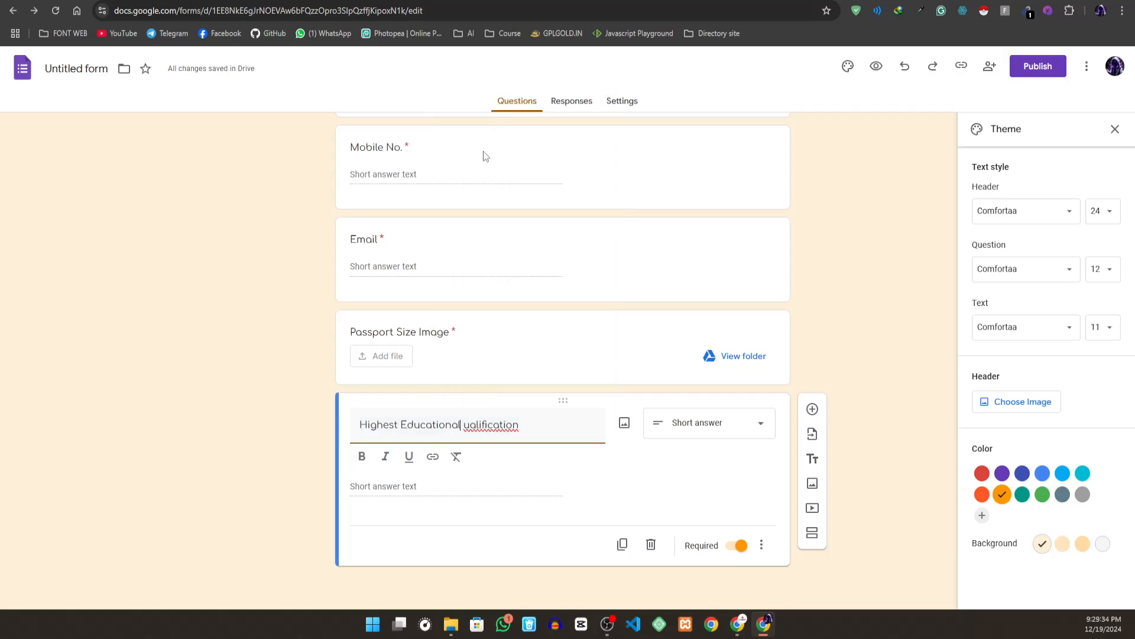
pyautogui.rightClick(490, 430)
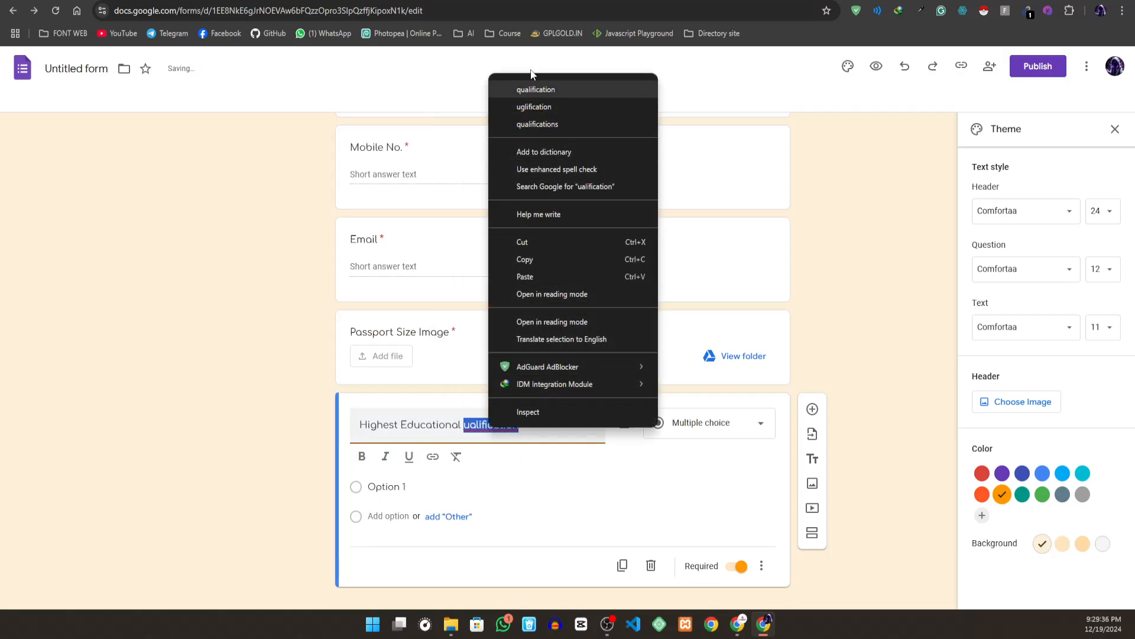
pyautogui.click(535, 91)
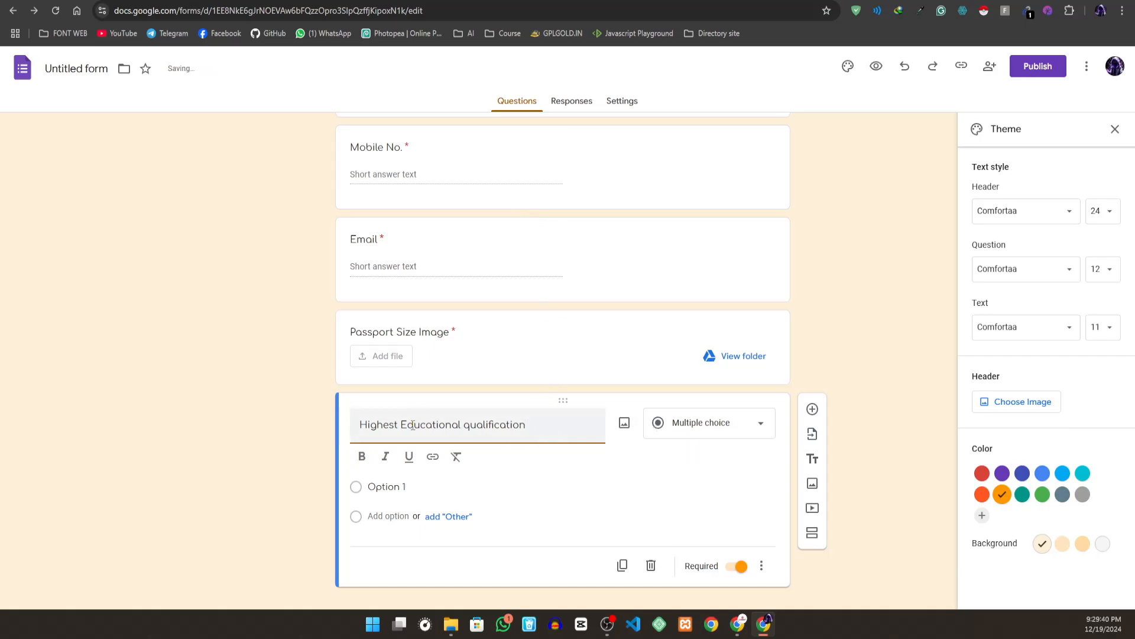
pyautogui.press('BackSpace')
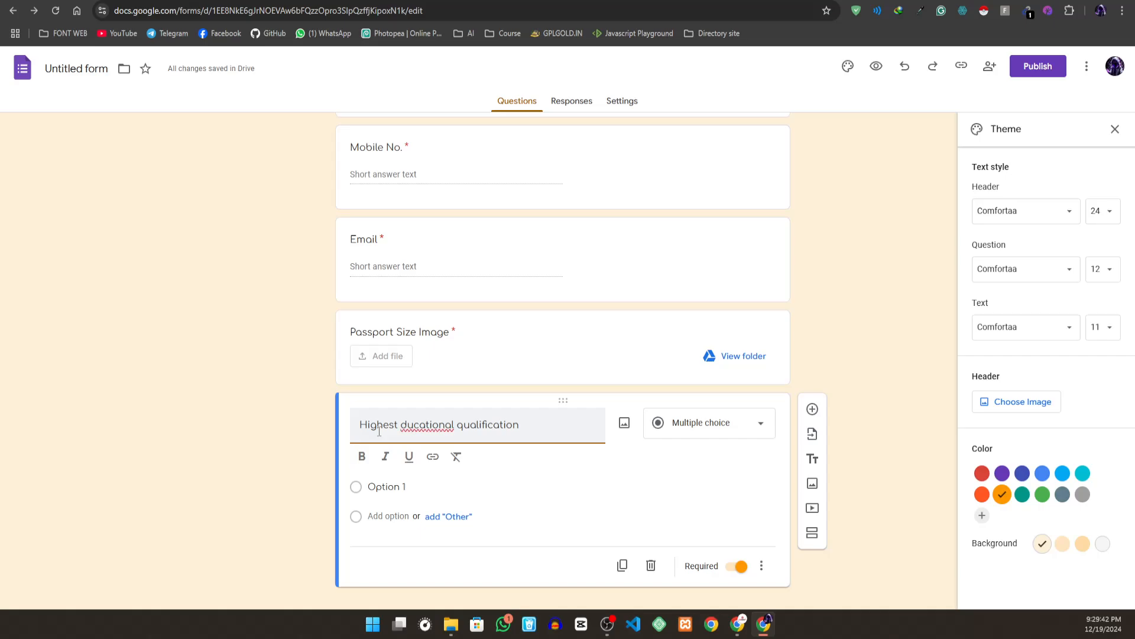
pyautogui.write('e')
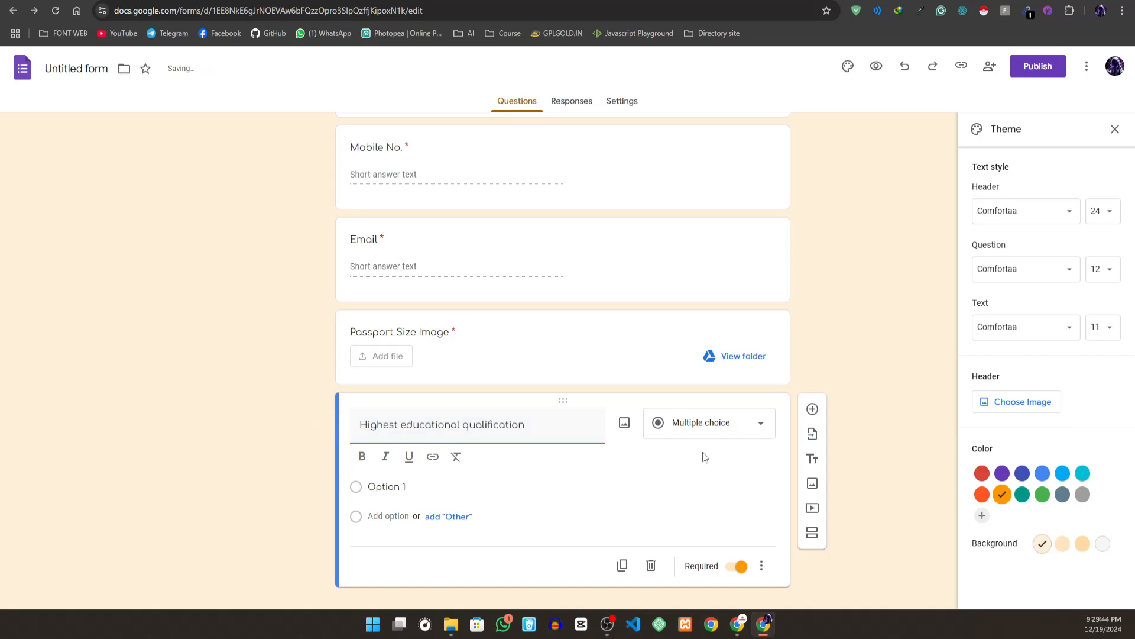
# - Keep the qualification question as multiple choice and give it the options JSC, SSC and HSC
pyautogui.click(704, 422)
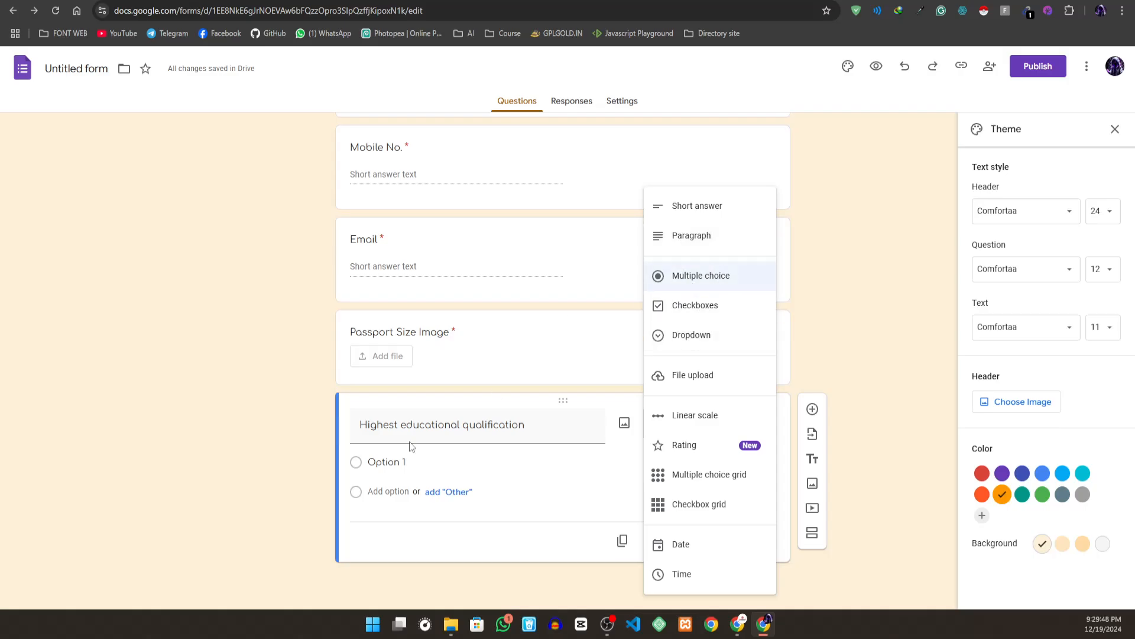
pyautogui.click(418, 464)
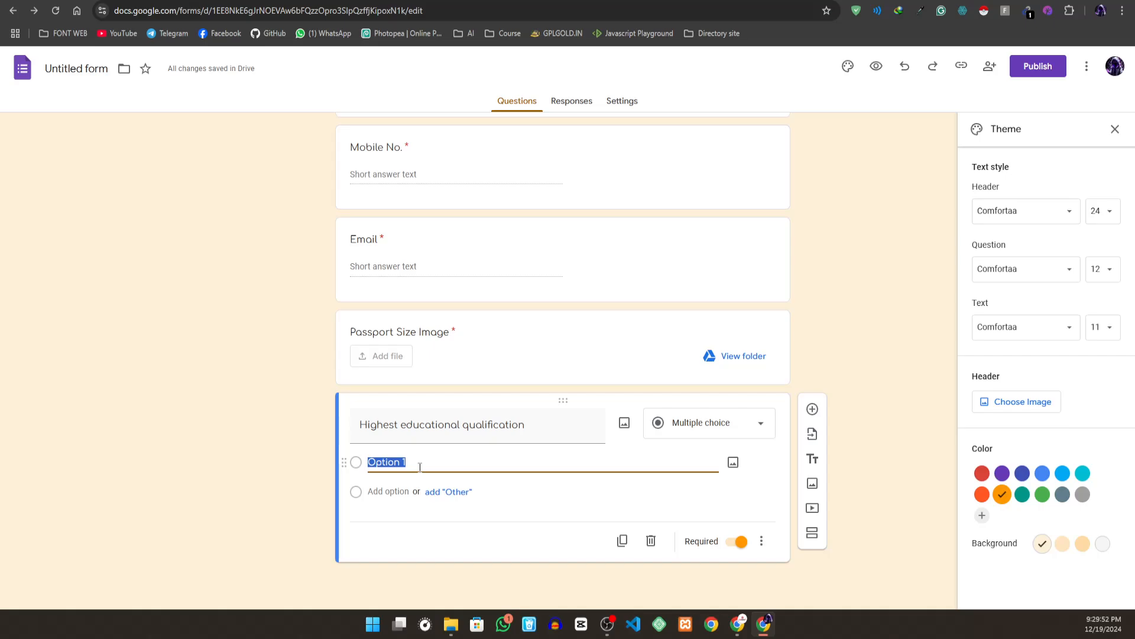
pyautogui.write('JSC')
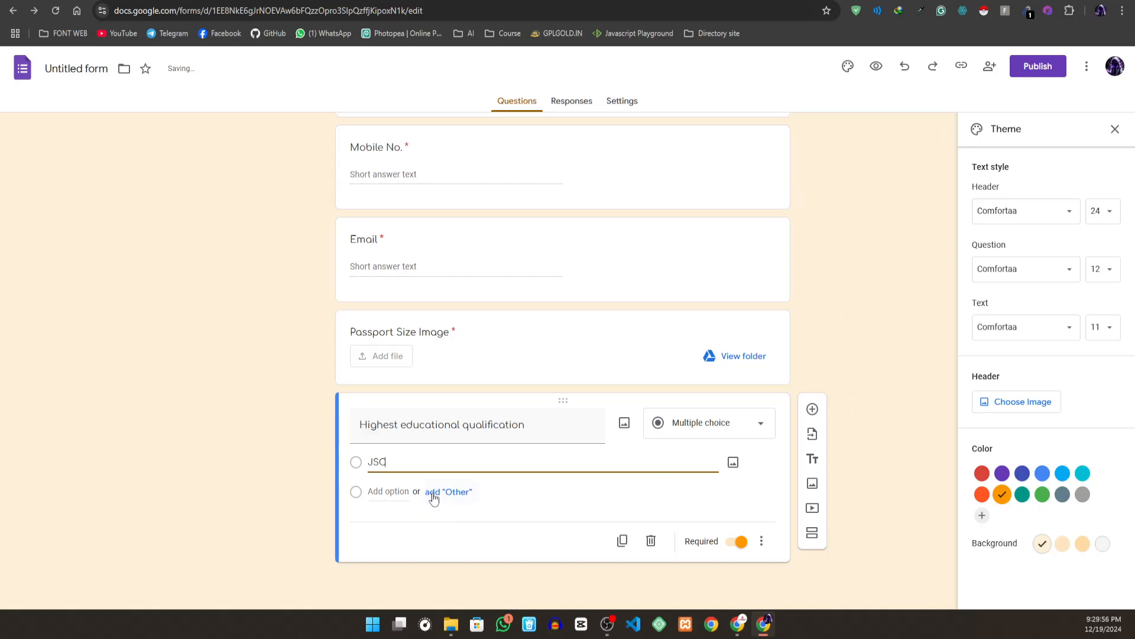
pyautogui.click(412, 492)
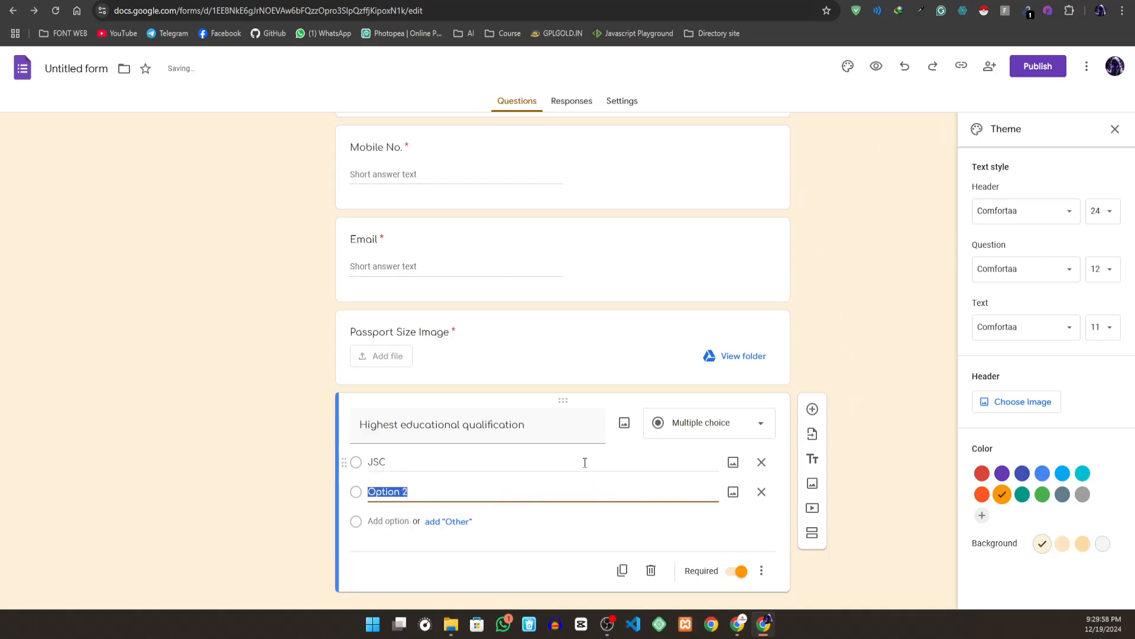
pyautogui.write('SSC')
pyautogui.click(388, 522)
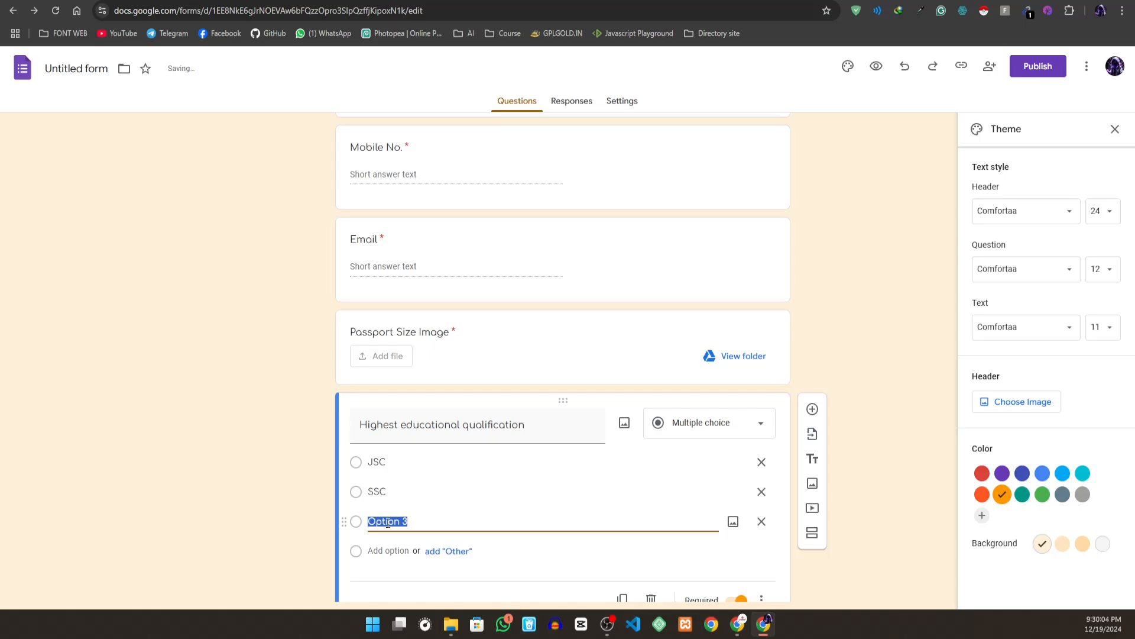
pyautogui.write('HSC')
pyautogui.click(553, 565)
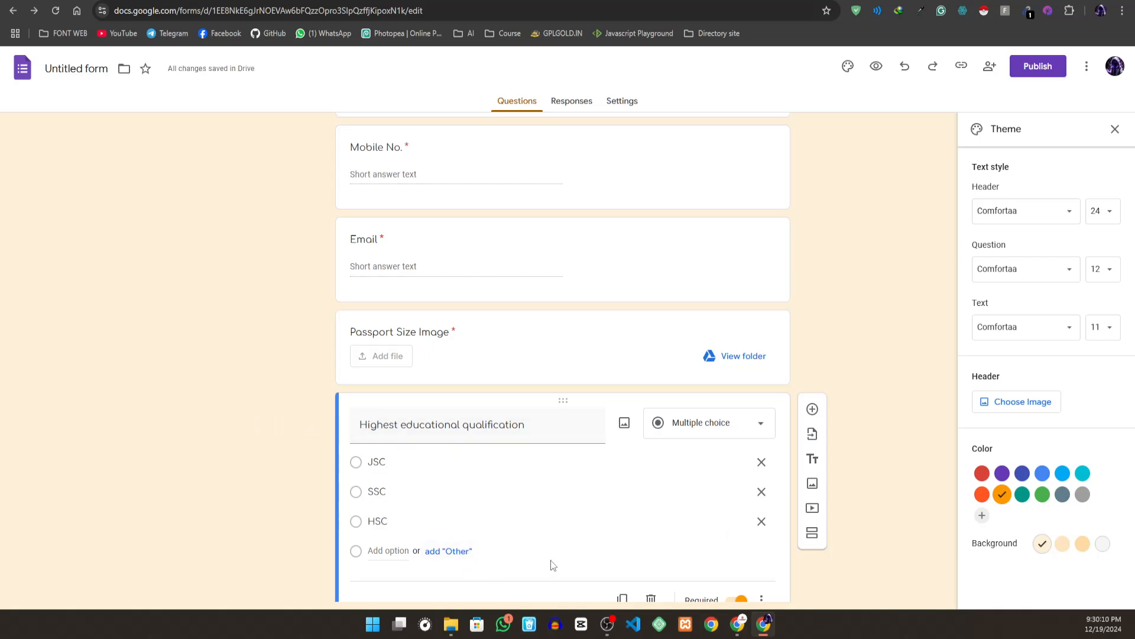
pyautogui.scroll(-1, 547, 556)
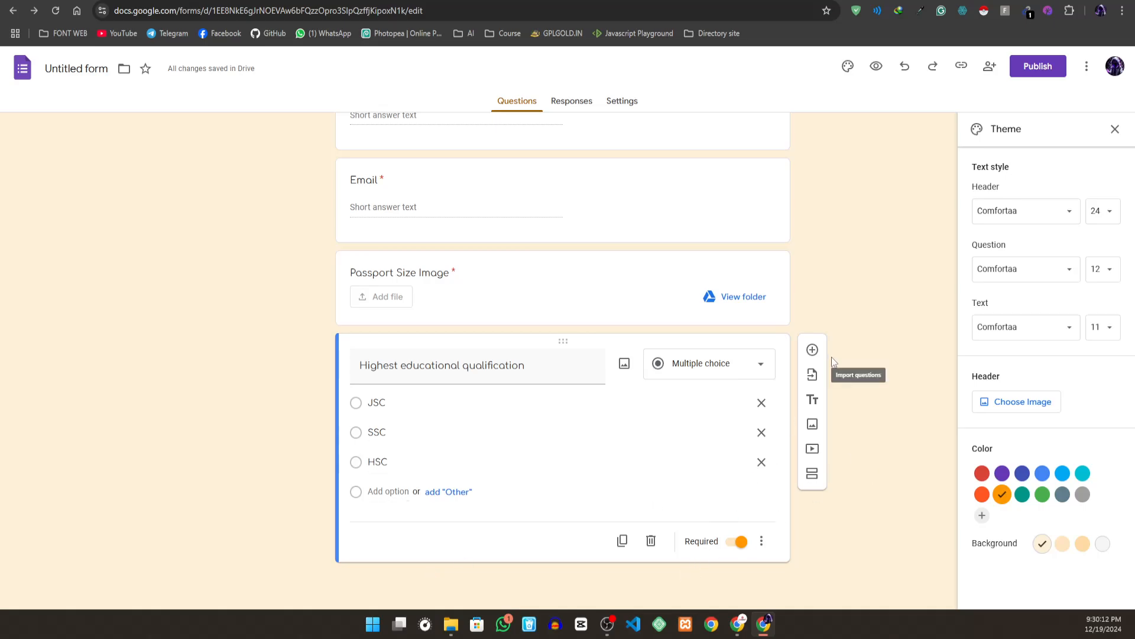
# - Add a blank question below Highest educational qualification and review the available question types without changing its type
pyautogui.click(811, 352)
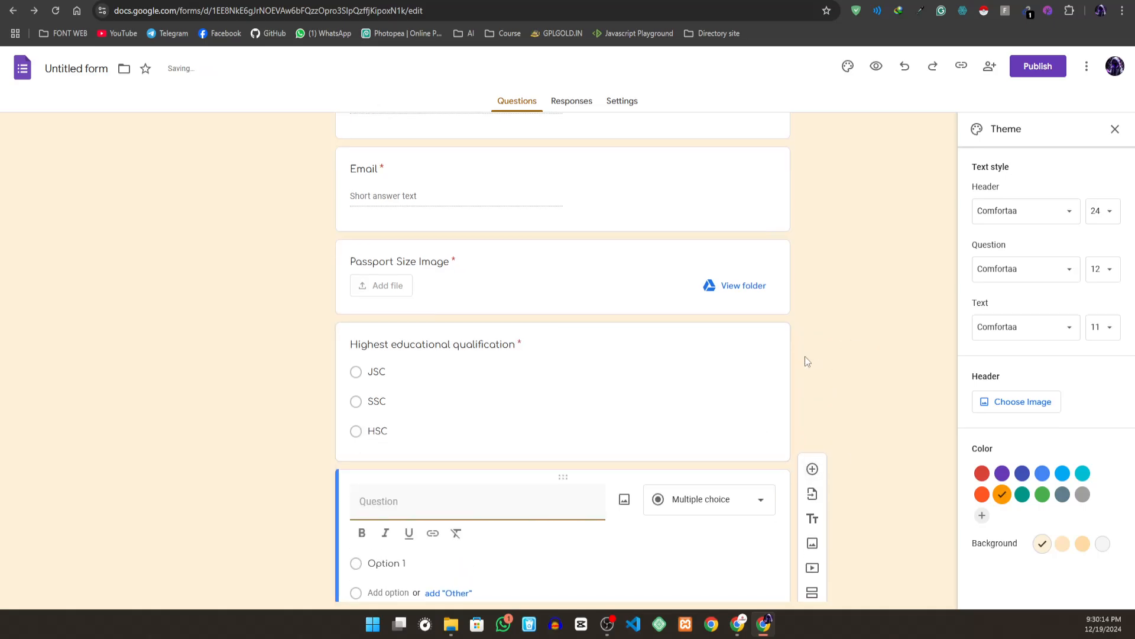
pyautogui.click(669, 500)
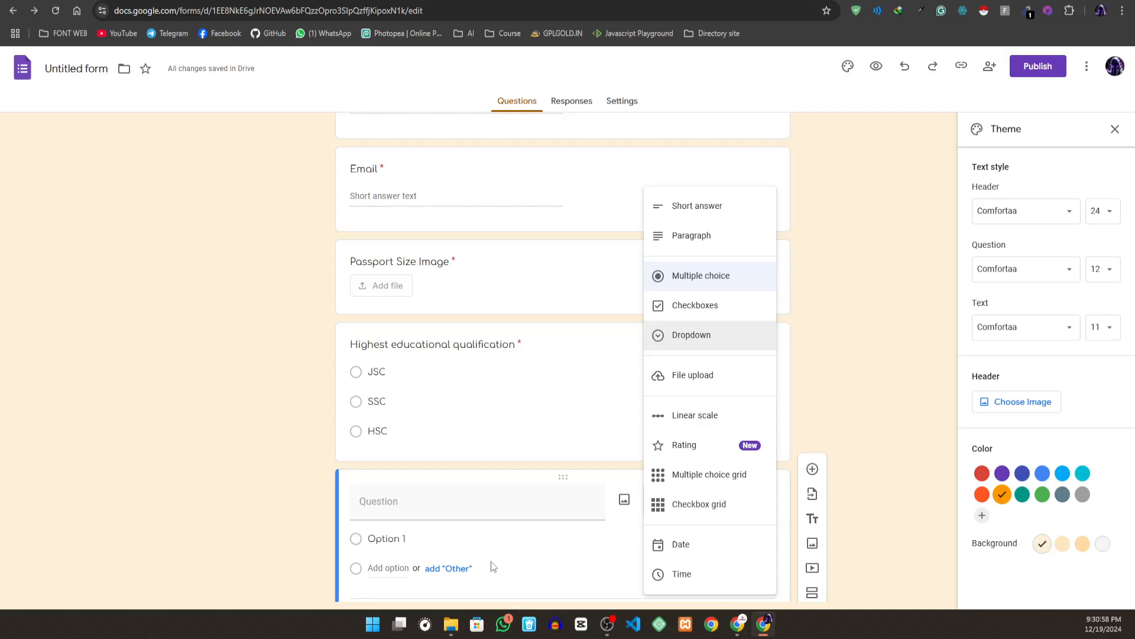
pyautogui.scroll(7, 458, 476)
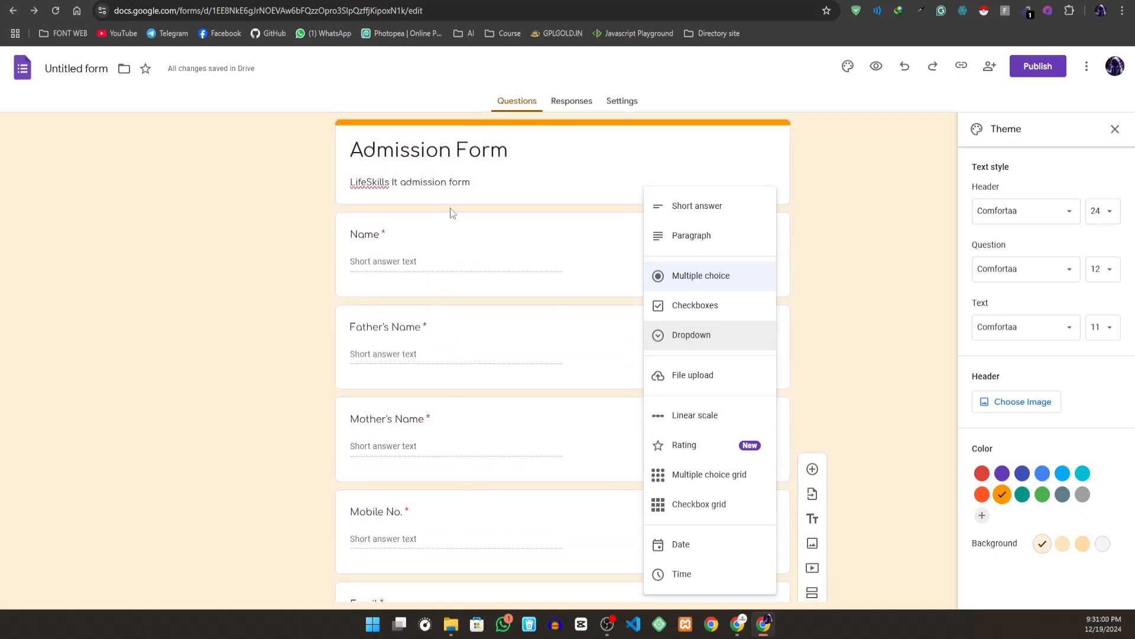
pyautogui.scroll(-7, 509, 324)
pyautogui.scroll(-2, 483, 389)
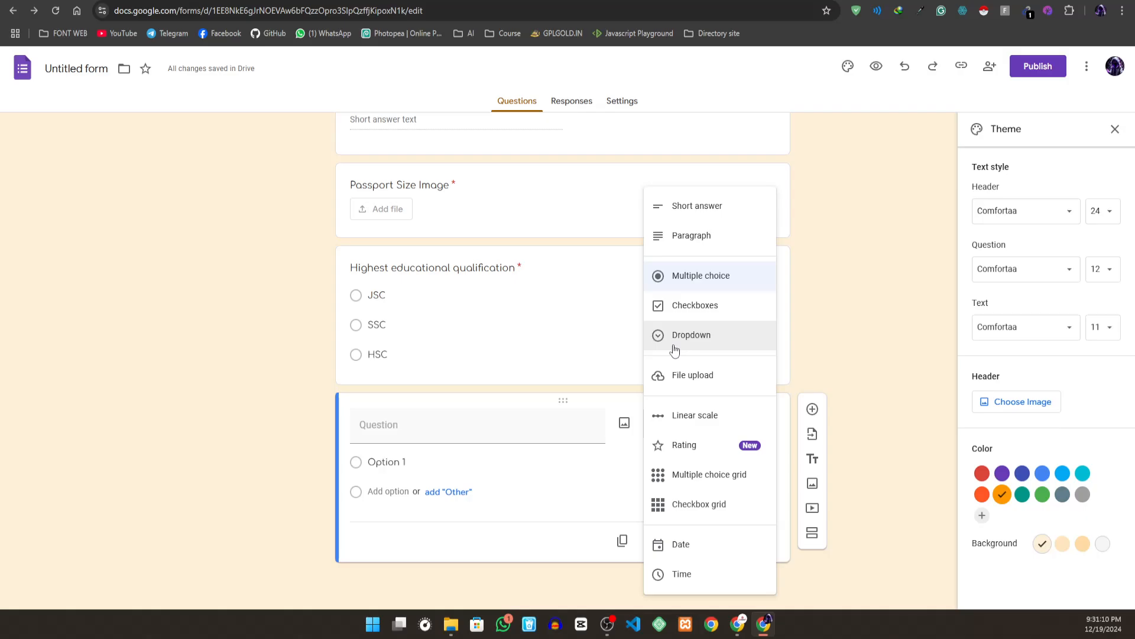
pyautogui.click(303, 454)
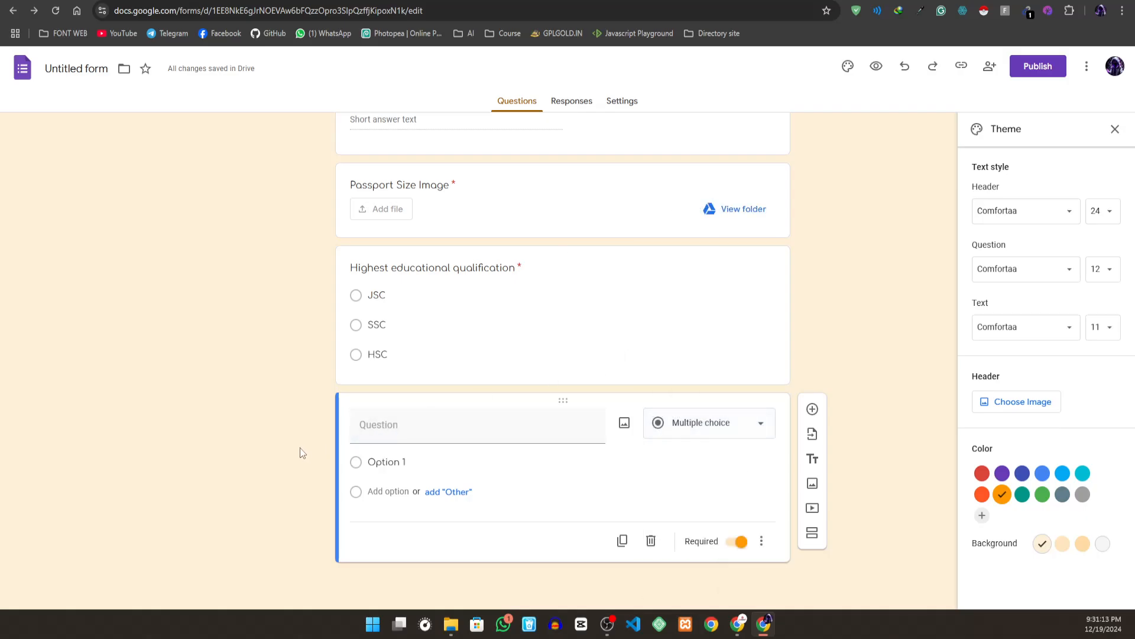
# - Add another question at the end of the form, titled "Location (District)"
pyautogui.click(813, 410)
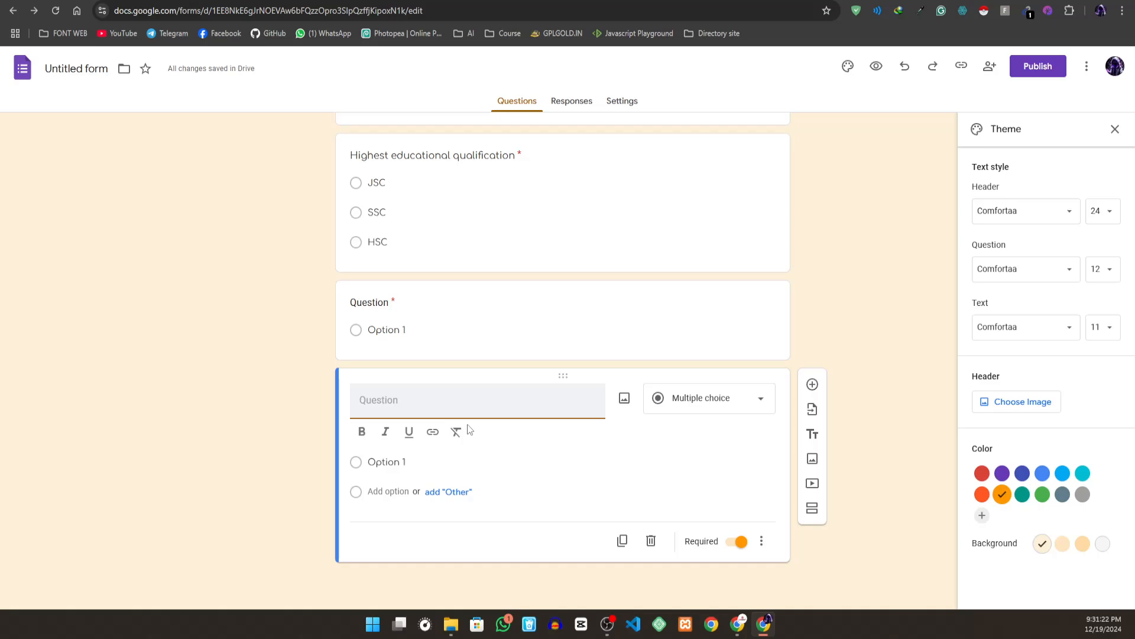
pyautogui.write('Location')
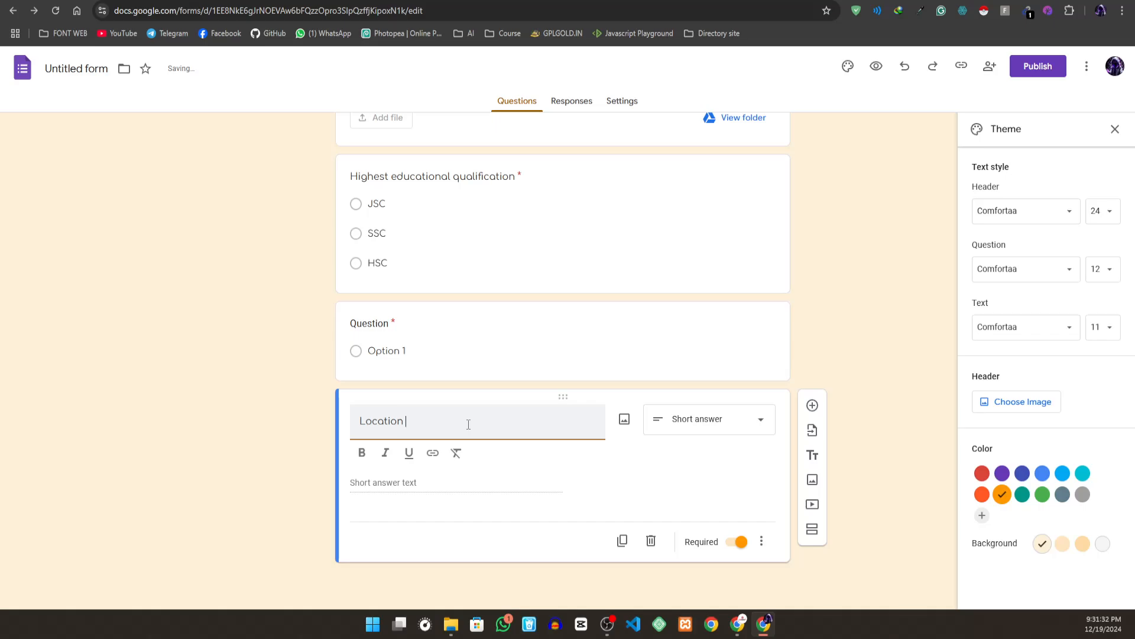
pyautogui.write('()')
pyautogui.write('Dis')
pyautogui.write('trict')
pyautogui.scroll(15, 497, 266)
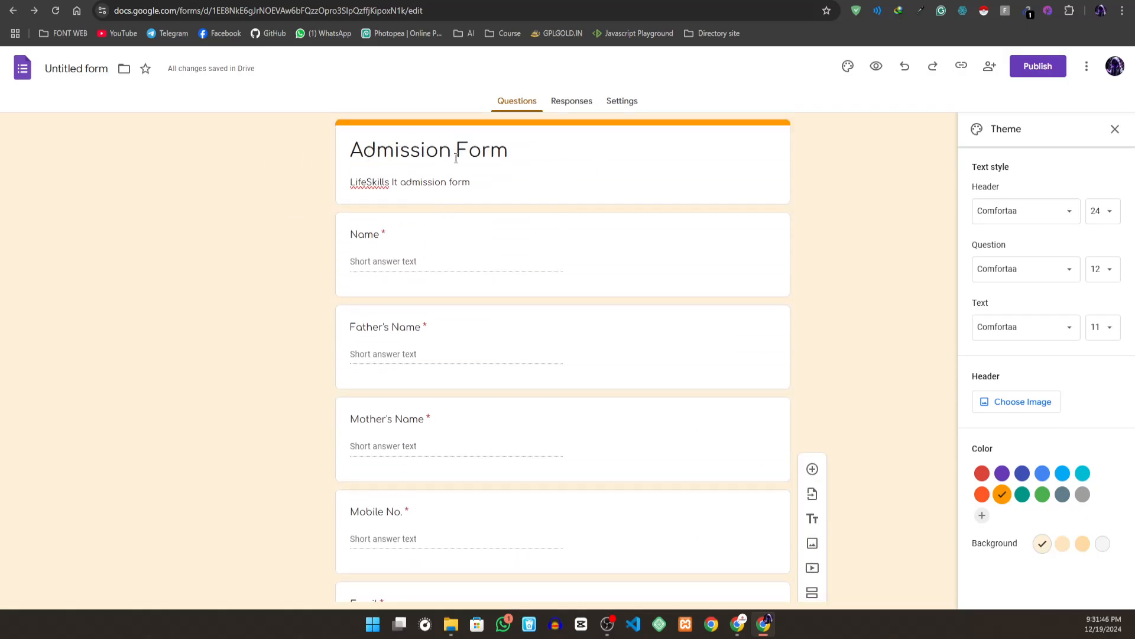
pyautogui.scroll(-15, 459, 188)
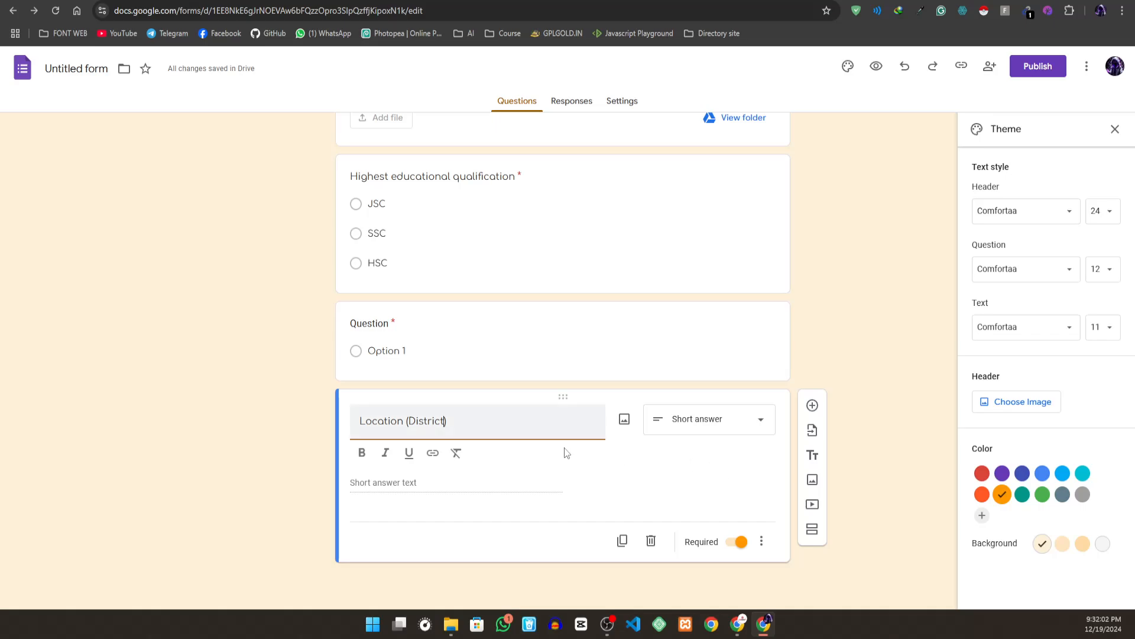
# - Change the Location (District) question from a short answer to a dropdown
pyautogui.click(460, 484)
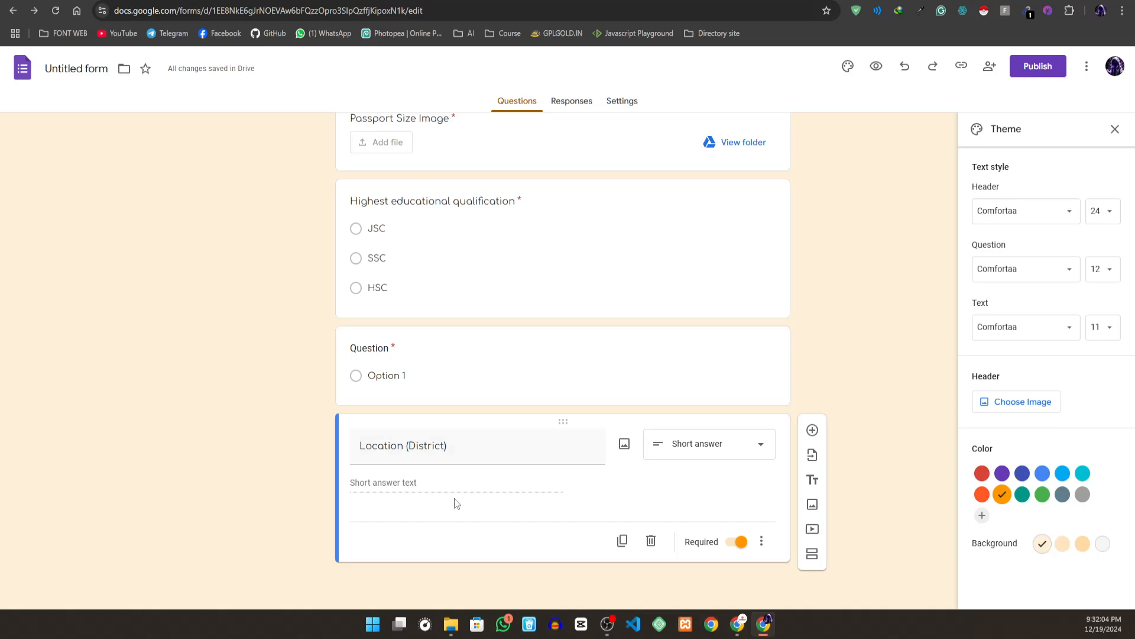
pyautogui.click(689, 449)
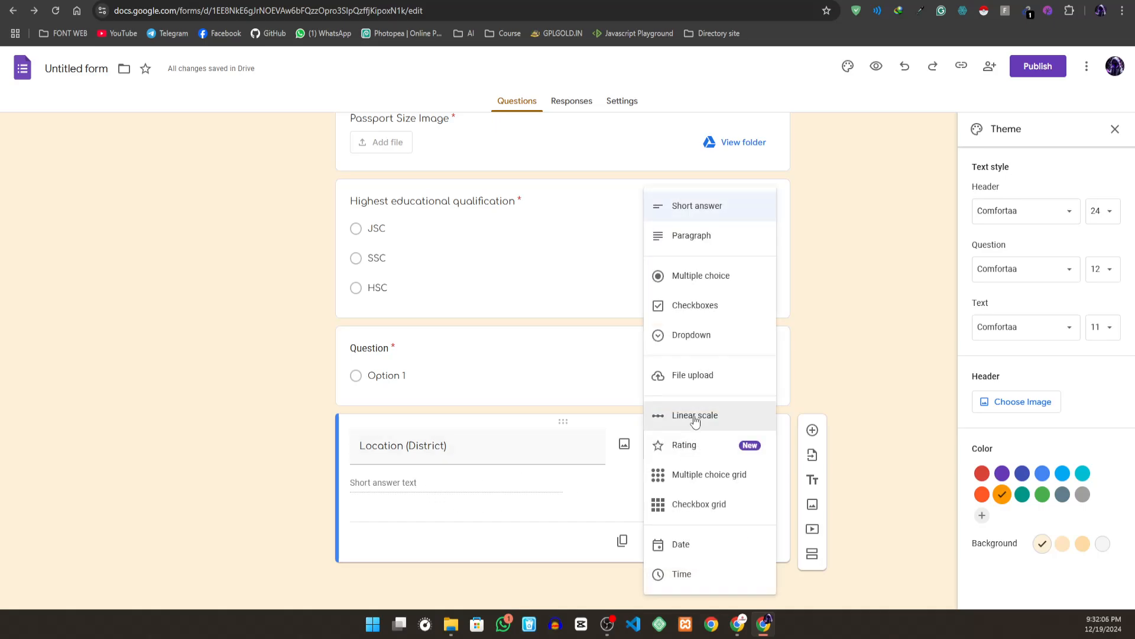
pyautogui.click(692, 335)
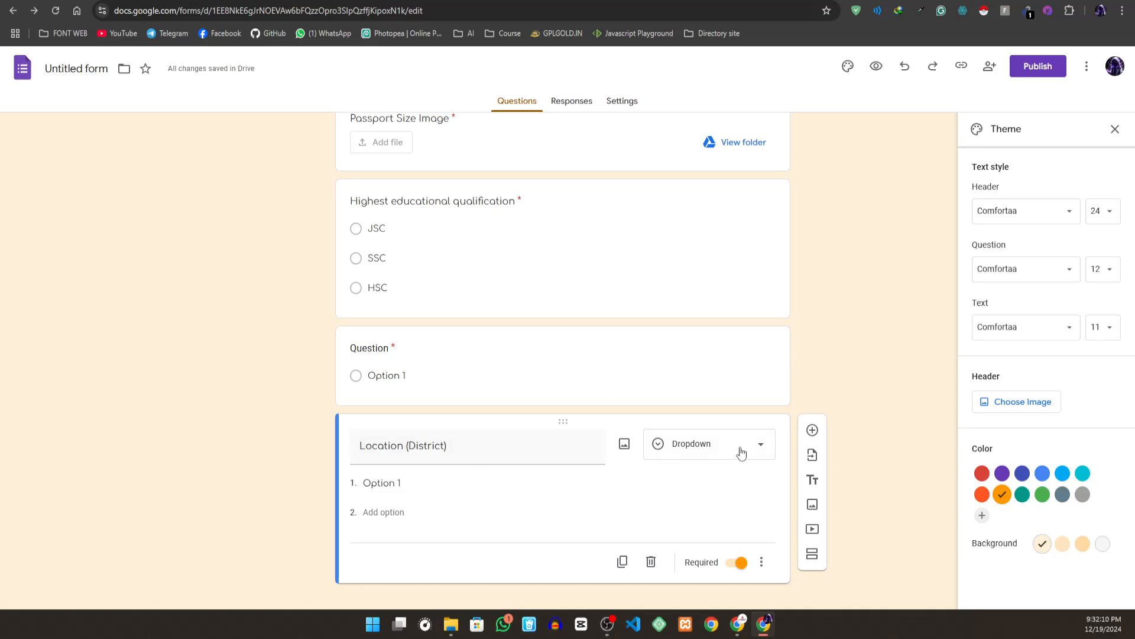
pyautogui.click(759, 448)
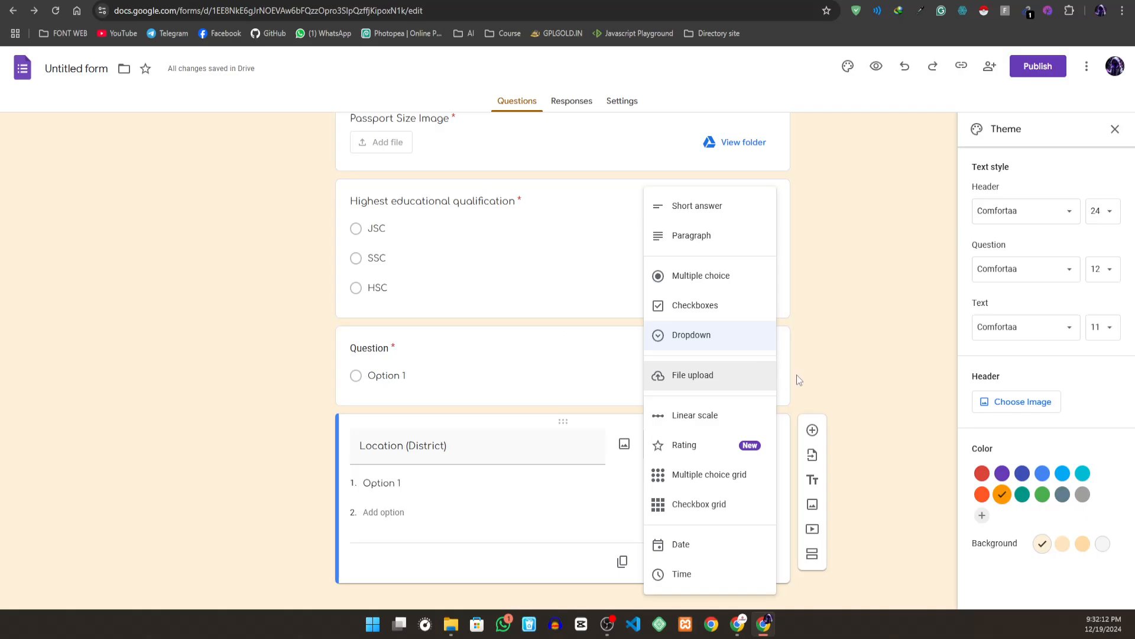
pyautogui.click(818, 388)
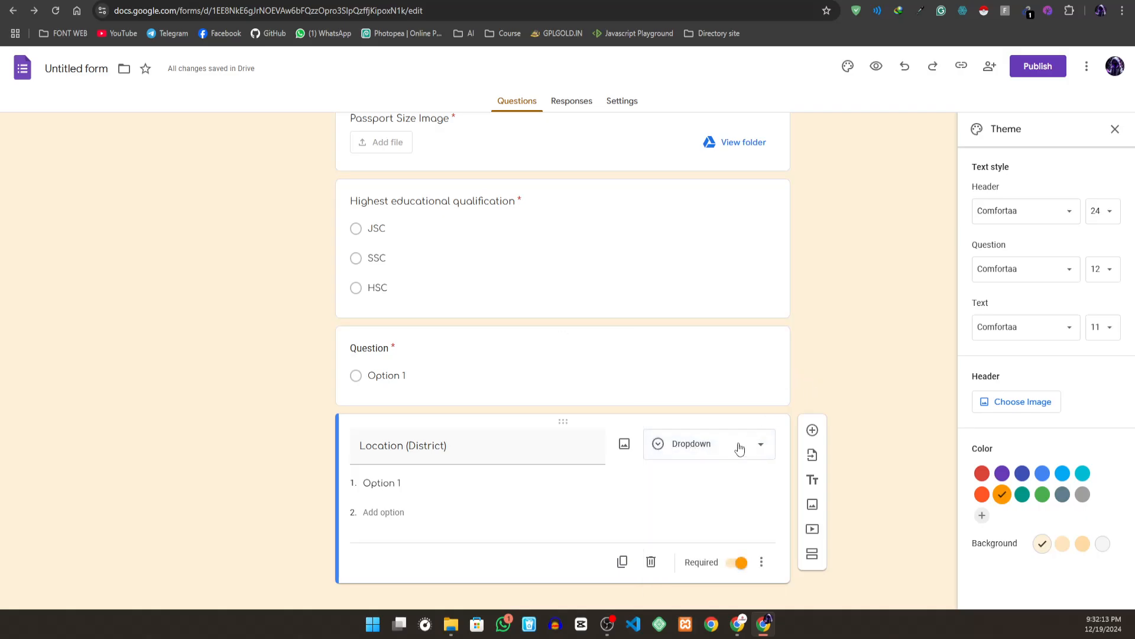
# - Enter Dhaka and Rajshahi as the first two options of the Location (District) dropdown
pyautogui.click(411, 483)
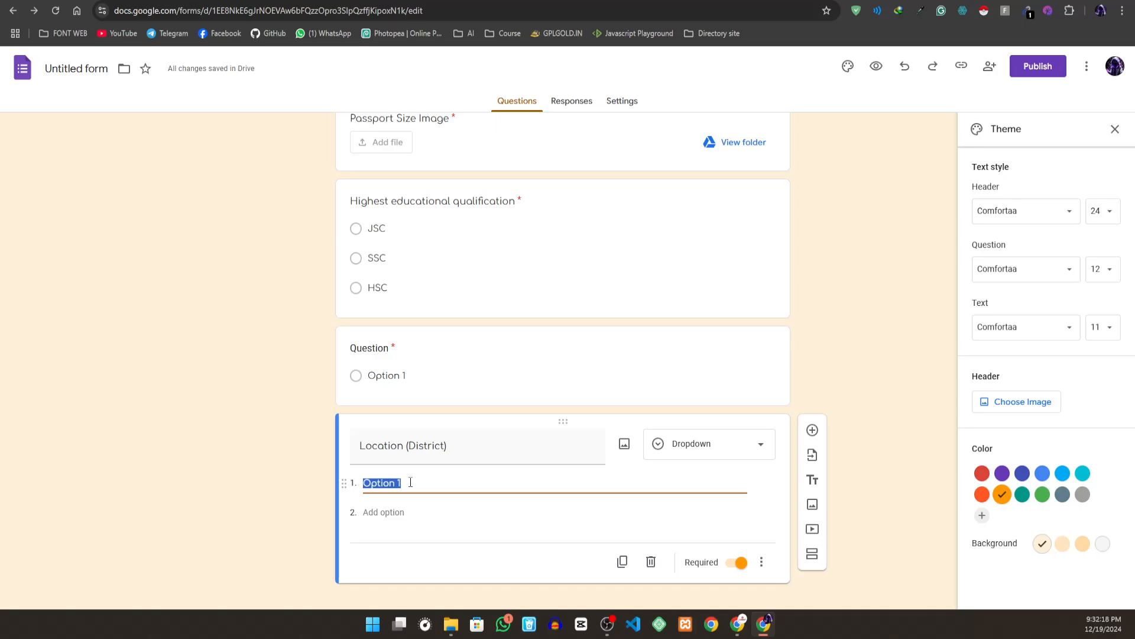
pyautogui.write('Dha')
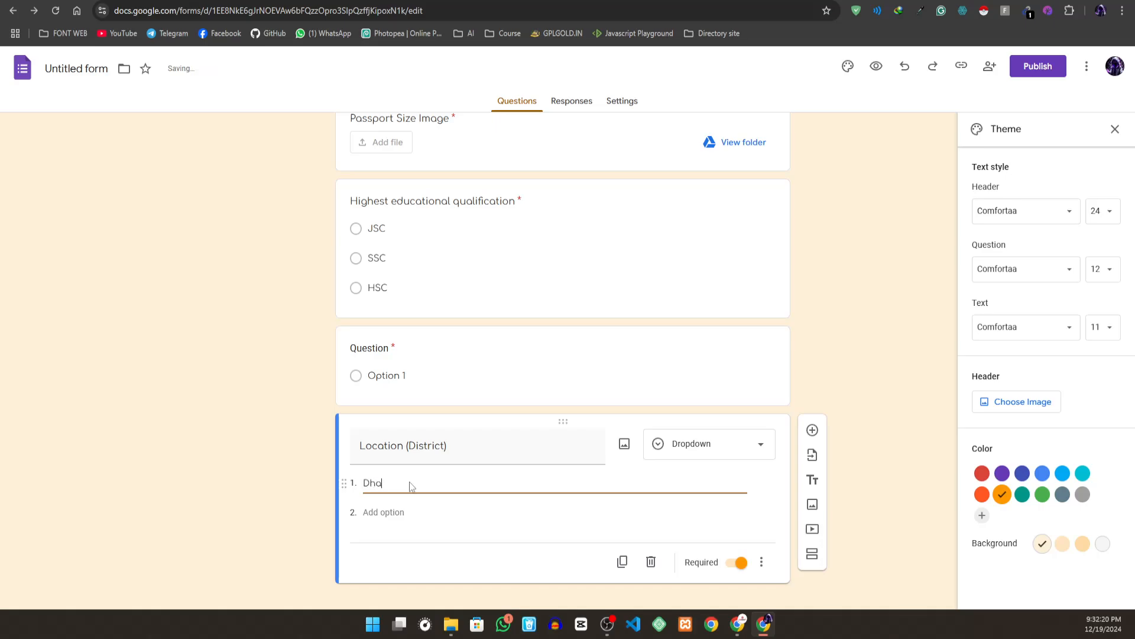
pyautogui.write('ka')
pyautogui.click(368, 512)
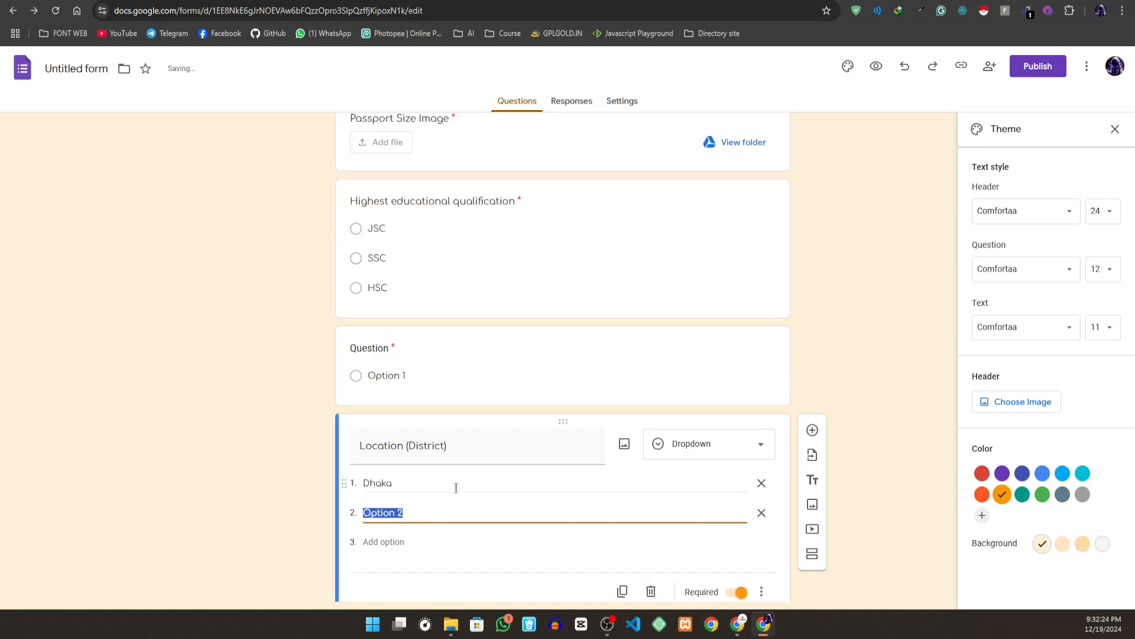
pyautogui.write('Rajshahi')
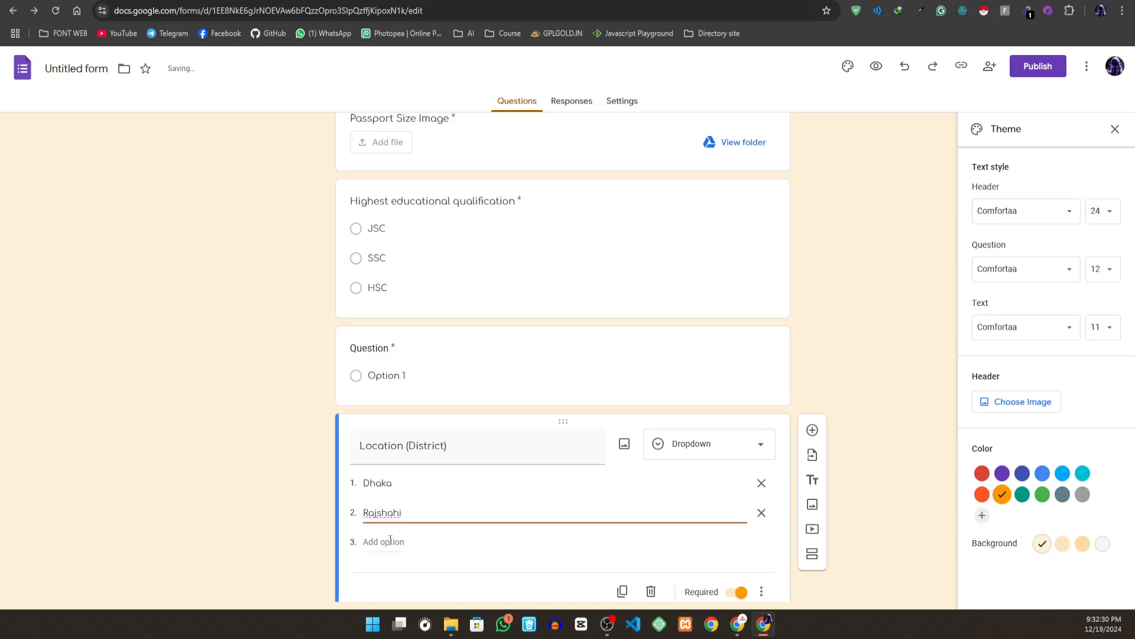
pyautogui.doubleClick(378, 512)
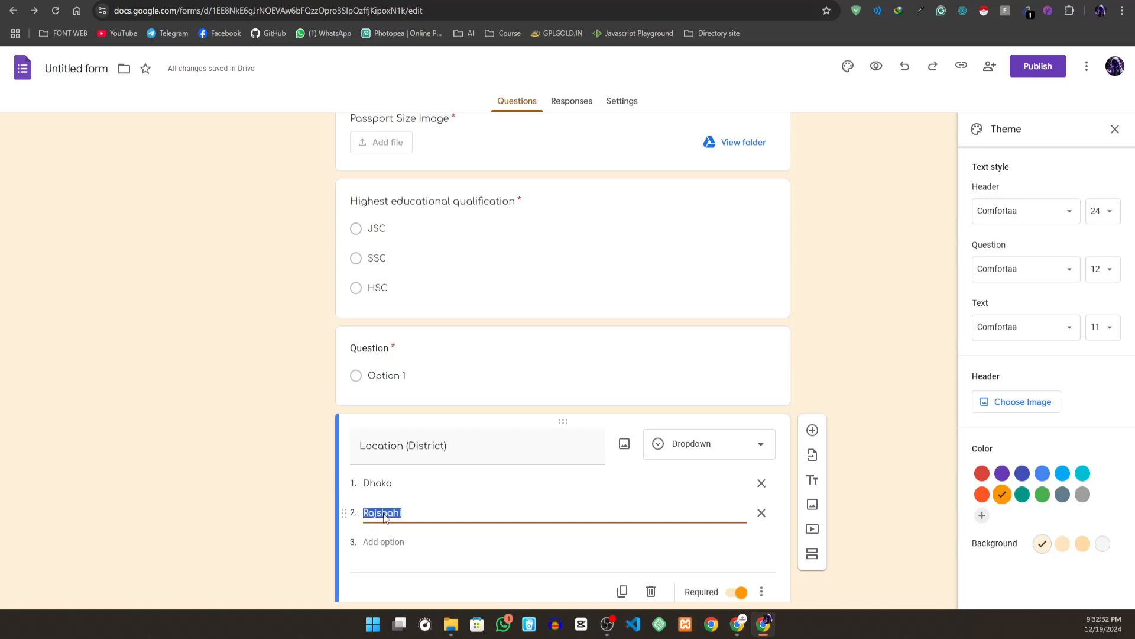
pyautogui.rightClick(382, 512)
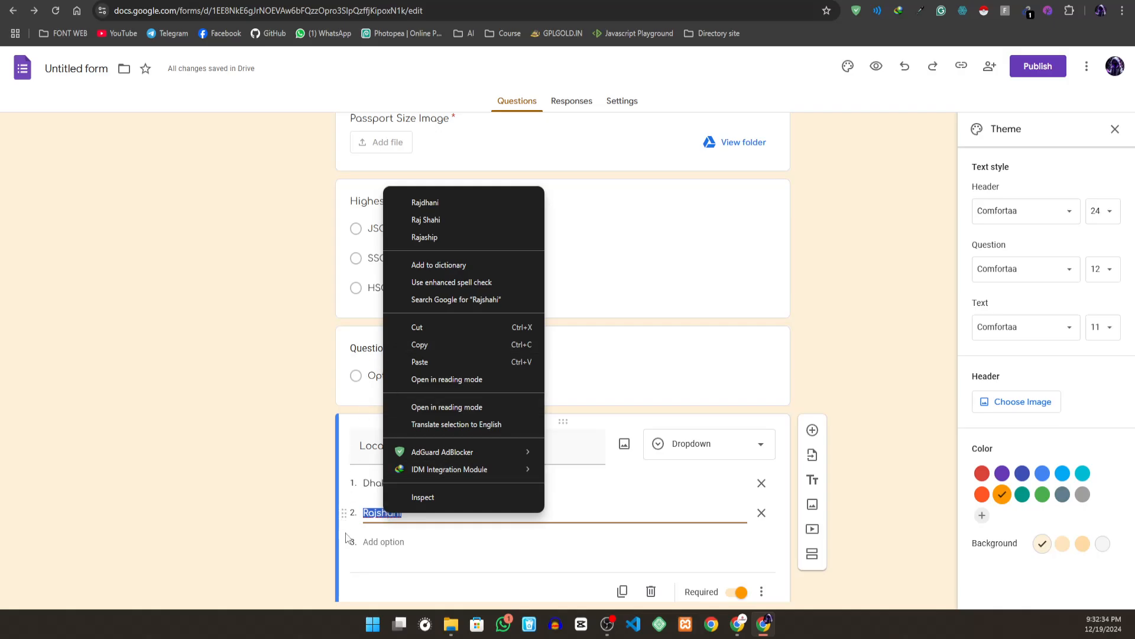
# - Add Khulna, Barishal and Shylet as the third, fourth and fifth options of the Location (District) dropdown
pyautogui.click(395, 542)
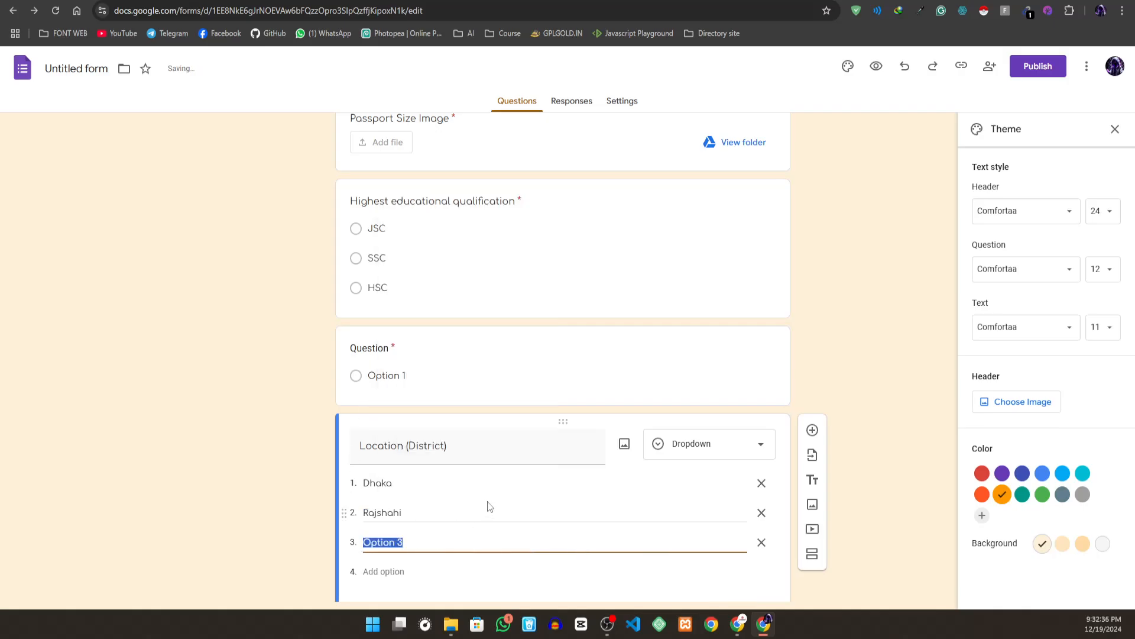
pyautogui.write('K')
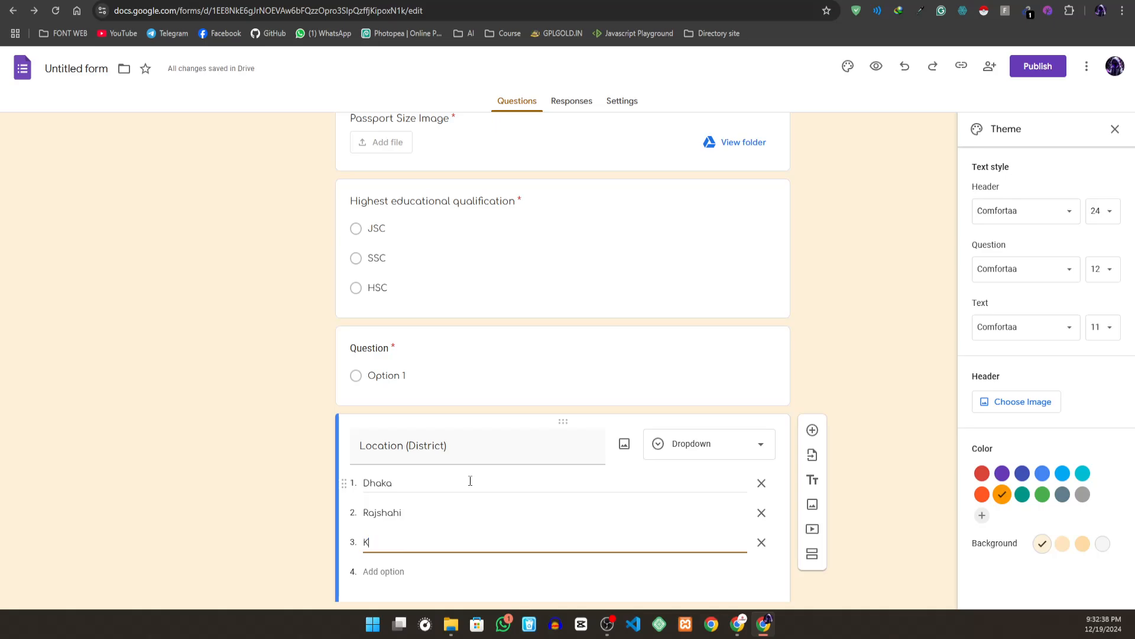
pyautogui.write('hulna')
pyautogui.click(393, 568)
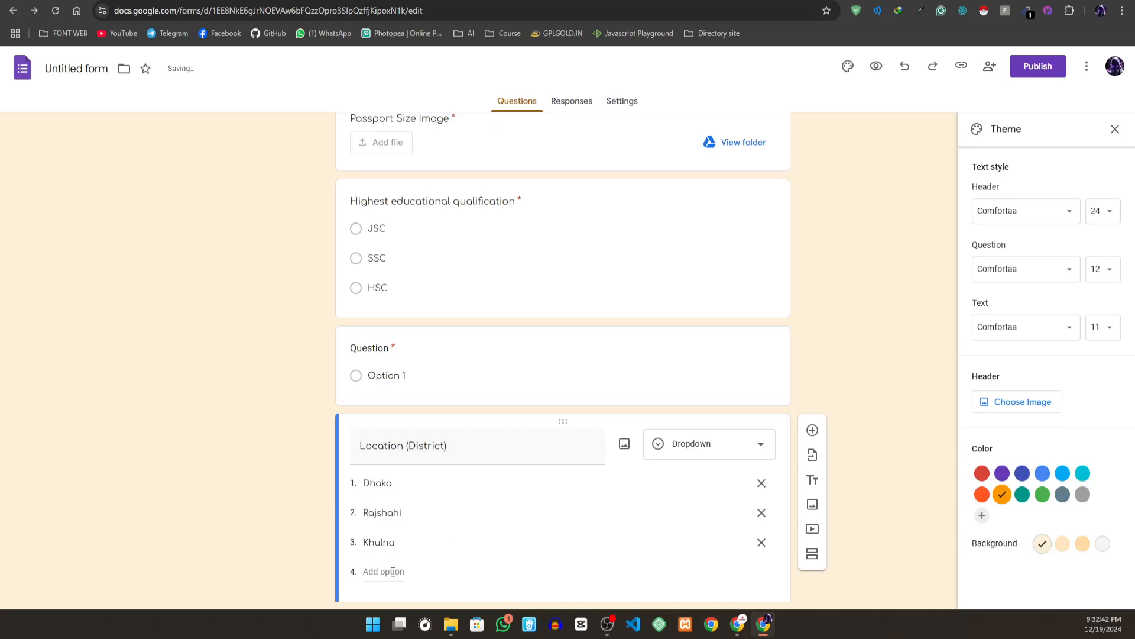
pyautogui.write('B')
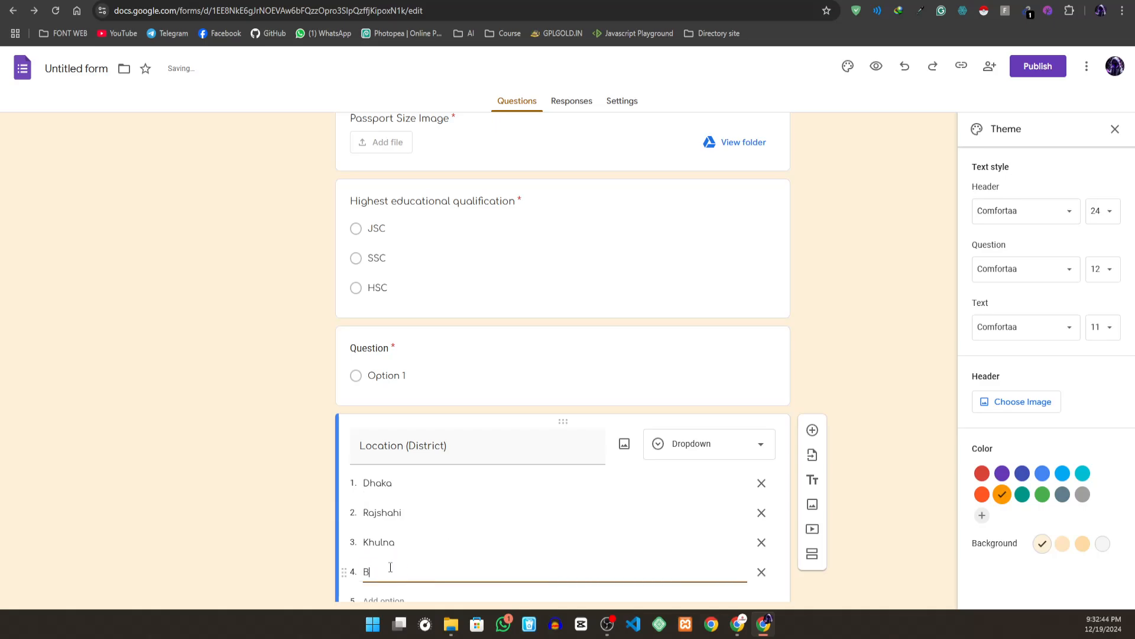
pyautogui.write('arishal')
pyautogui.scroll(-2, 434, 540)
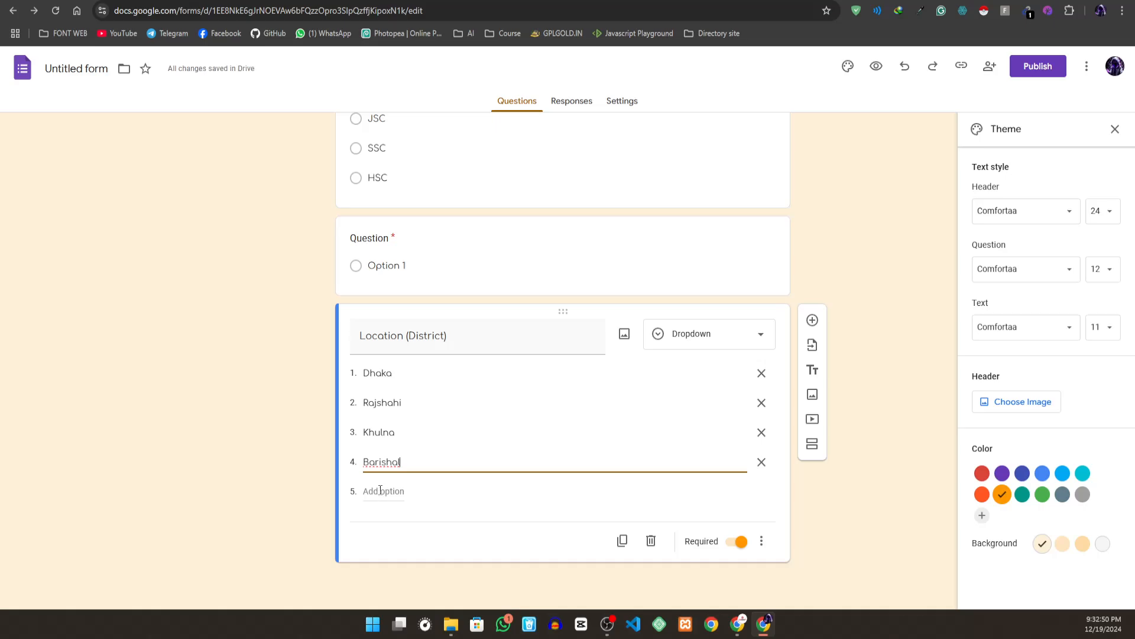
pyautogui.click(381, 491)
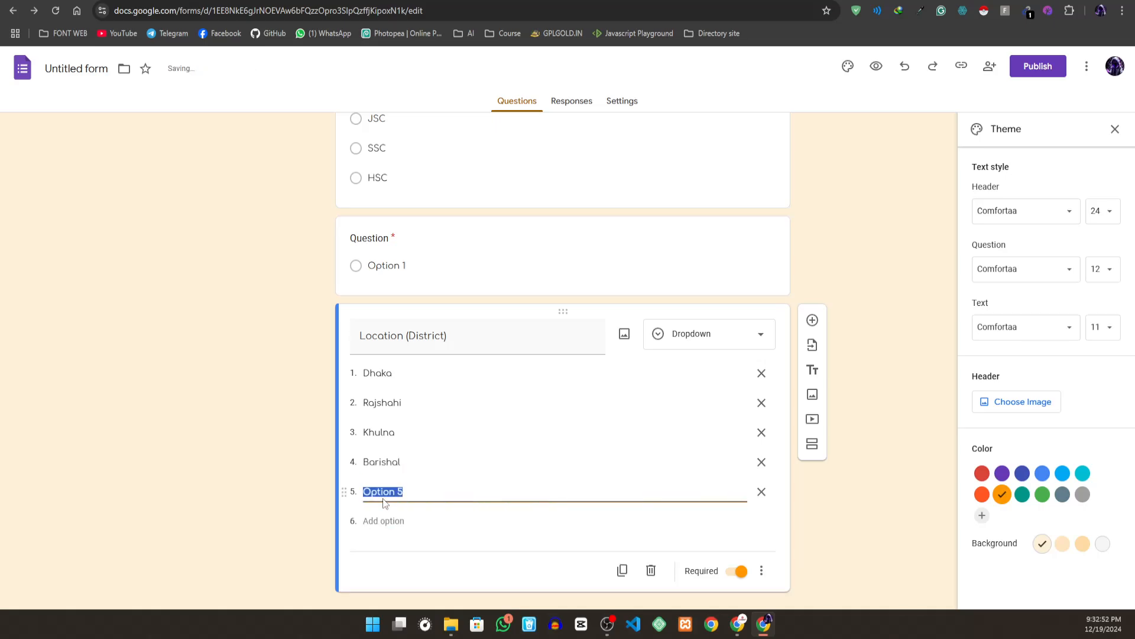
pyautogui.write('Shylet')
# - Add a date-type question below Location (District) and title it "Date Of Birth"
pyautogui.click(813, 320)
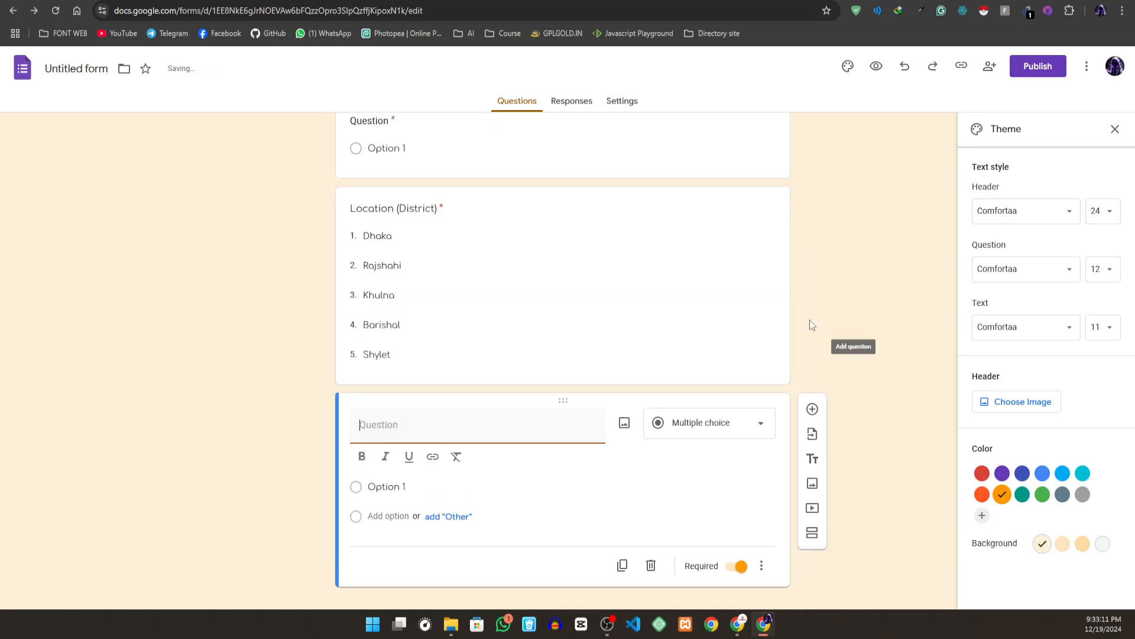
pyautogui.click(683, 425)
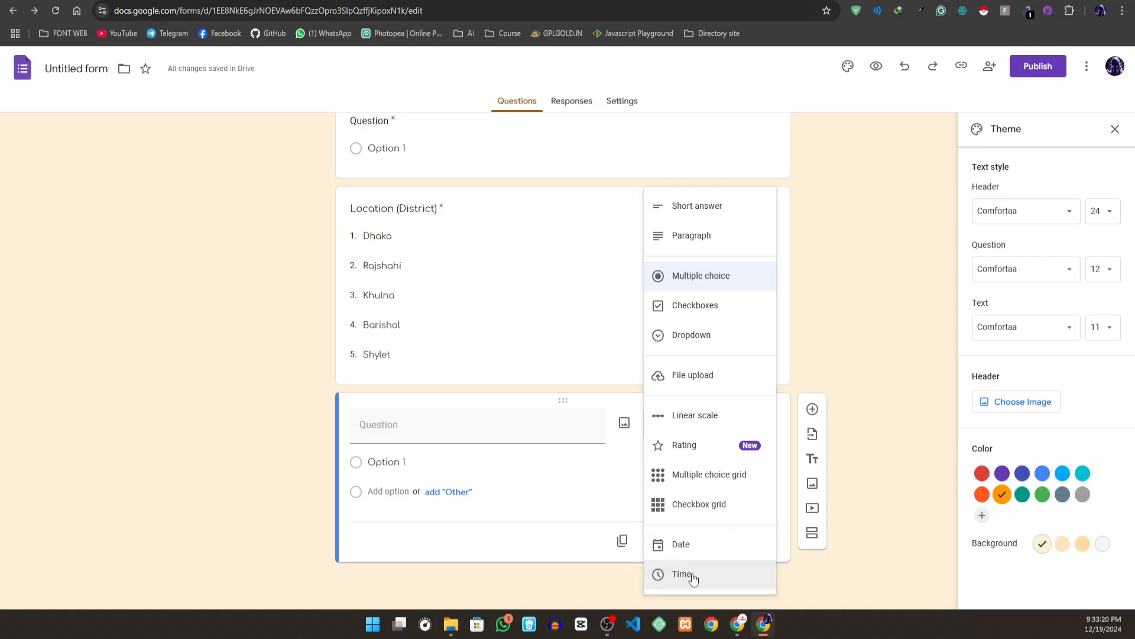
pyautogui.click(393, 427)
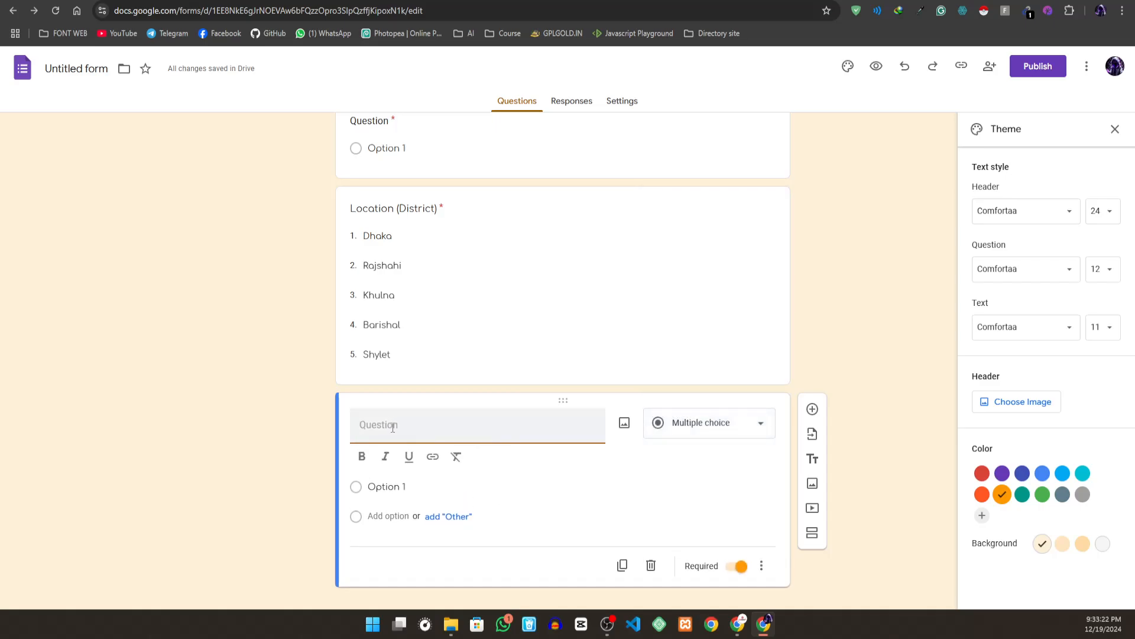
pyautogui.write('Date O')
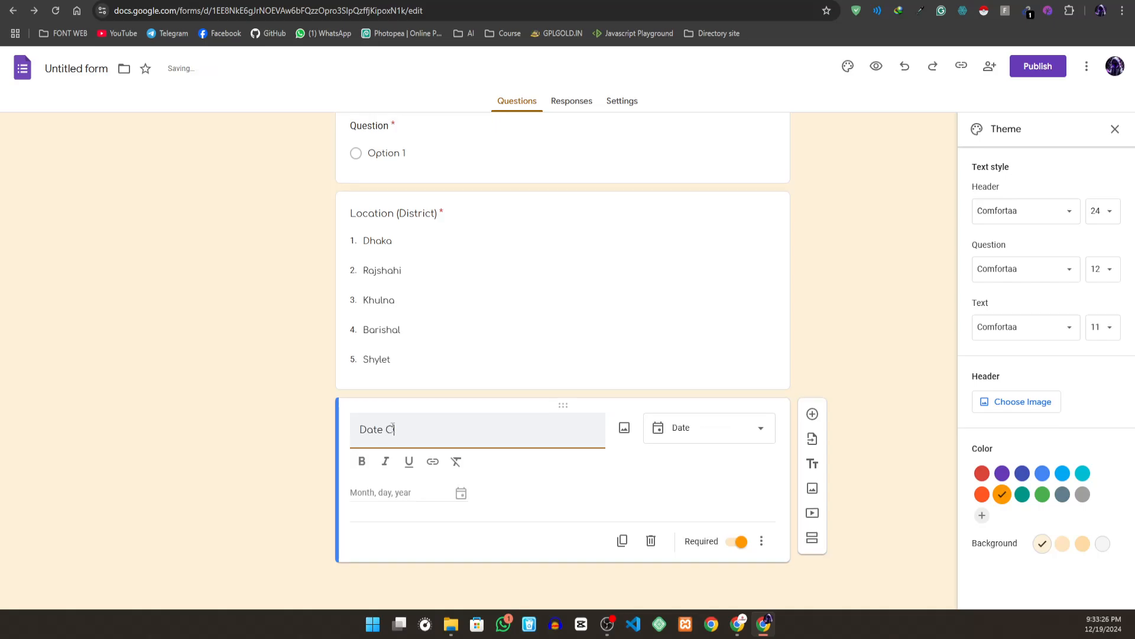
pyautogui.write('f Birth')
pyautogui.click(735, 438)
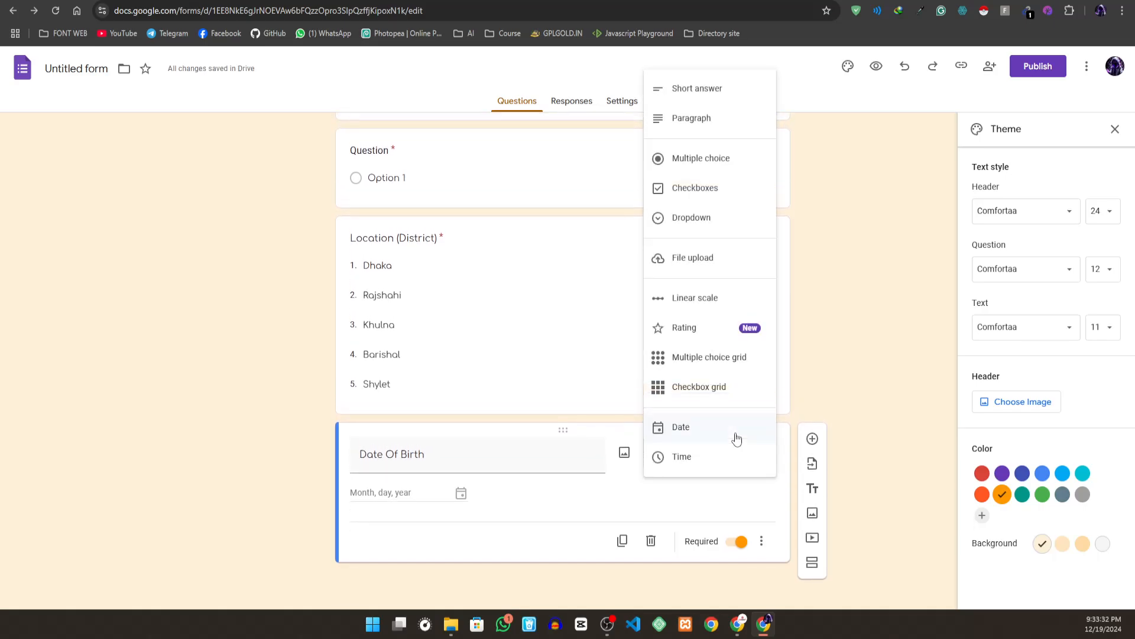
pyautogui.click(737, 439)
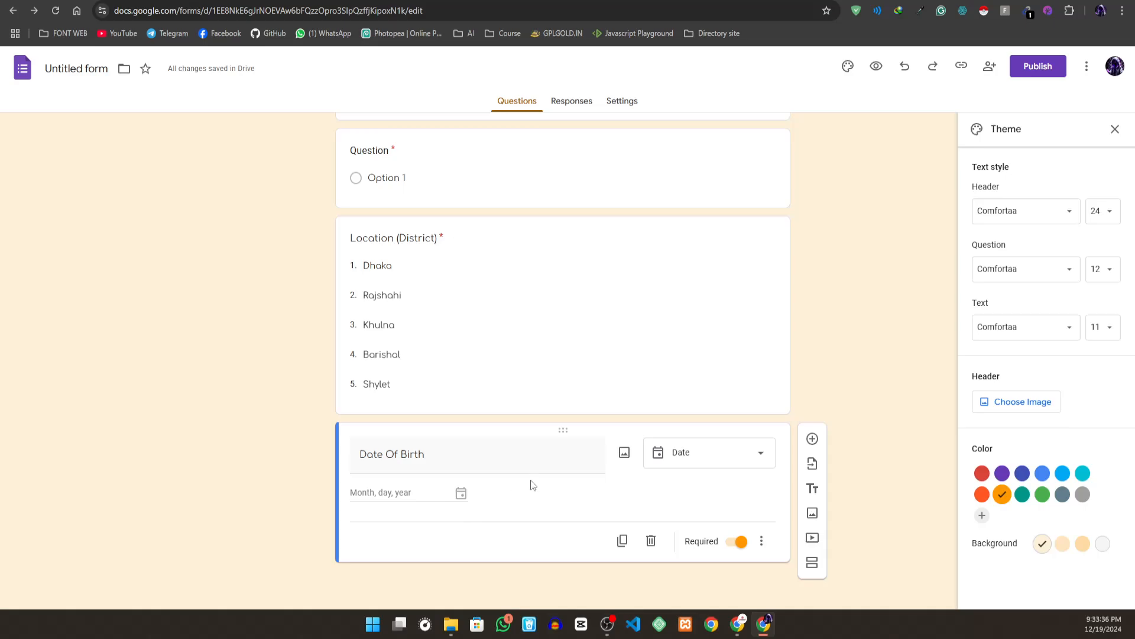
# - Move the Date Of Birth question up the form so it sits between Mother's Name and Mobile No
pyautogui.scroll(10, 531, 480)
pyautogui.scroll(4, 425, 375)
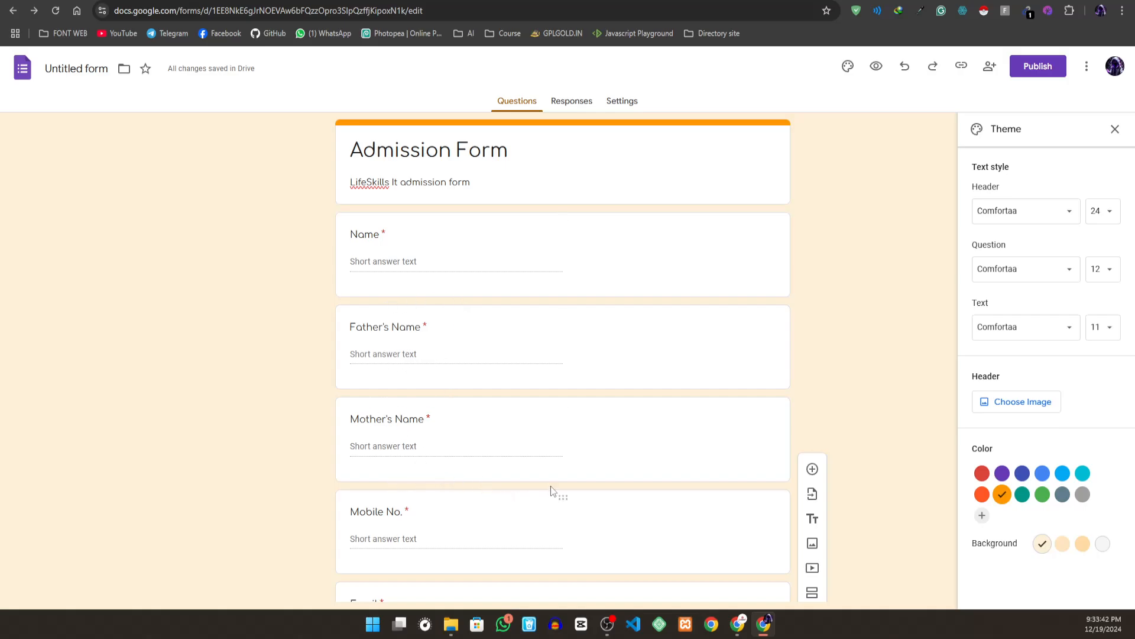
pyautogui.scroll(-4, 551, 484)
pyautogui.scroll(2, 551, 478)
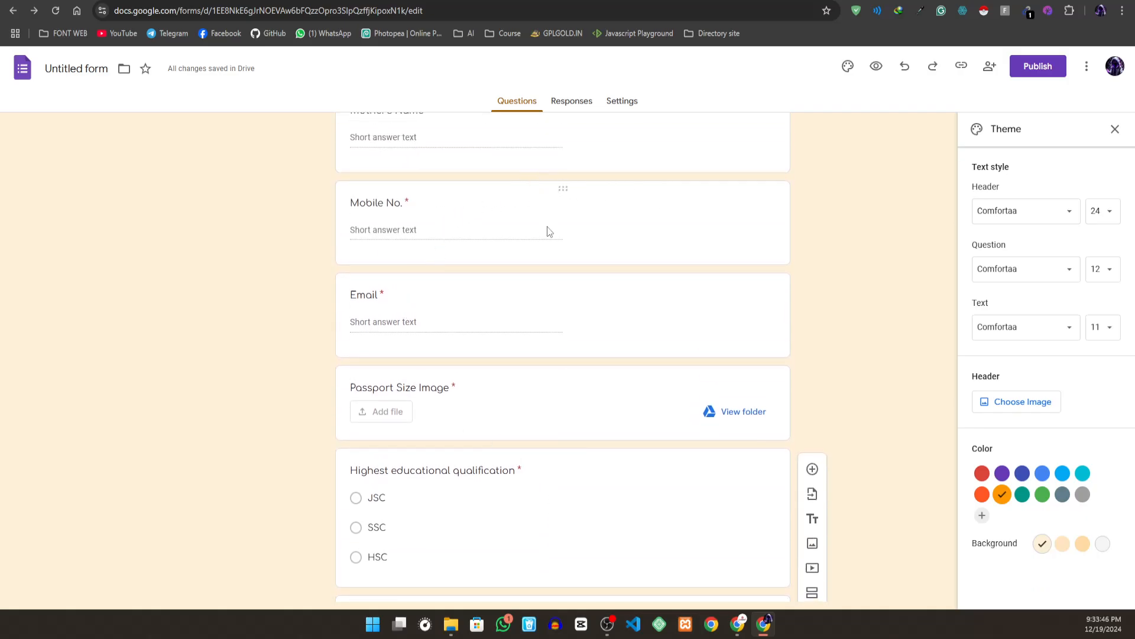
pyautogui.scroll(-5, 550, 245)
pyautogui.scroll(-3, 452, 562)
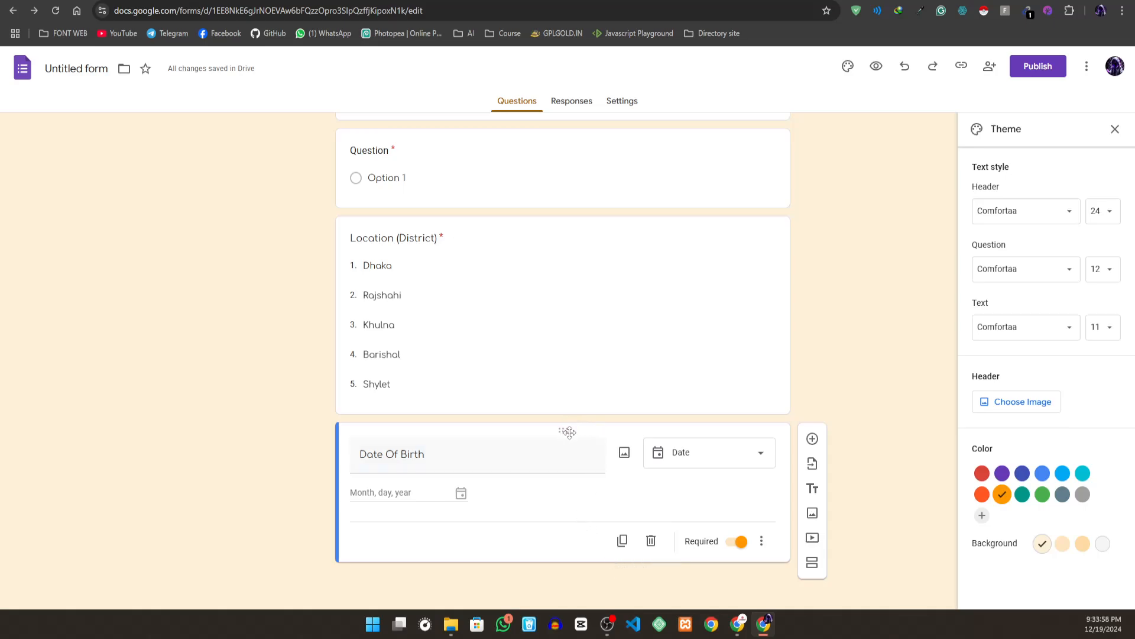
pyautogui.moveTo(569, 432); pyautogui.dragTo(547, 440)
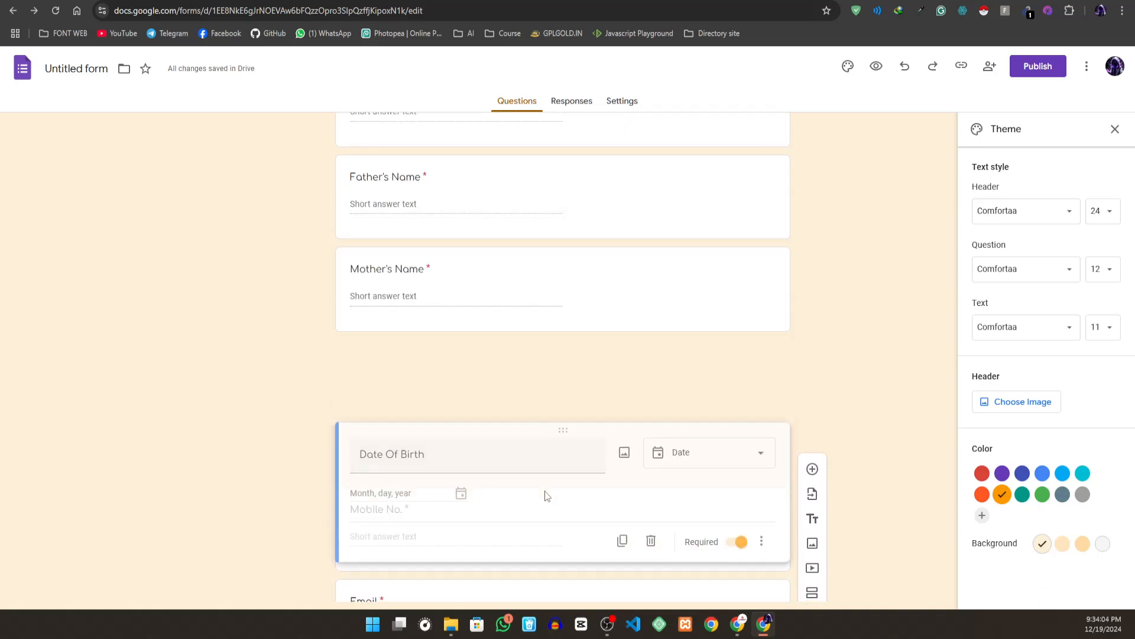
pyautogui.moveTo(555, 567); pyautogui.dragTo(546, 344)
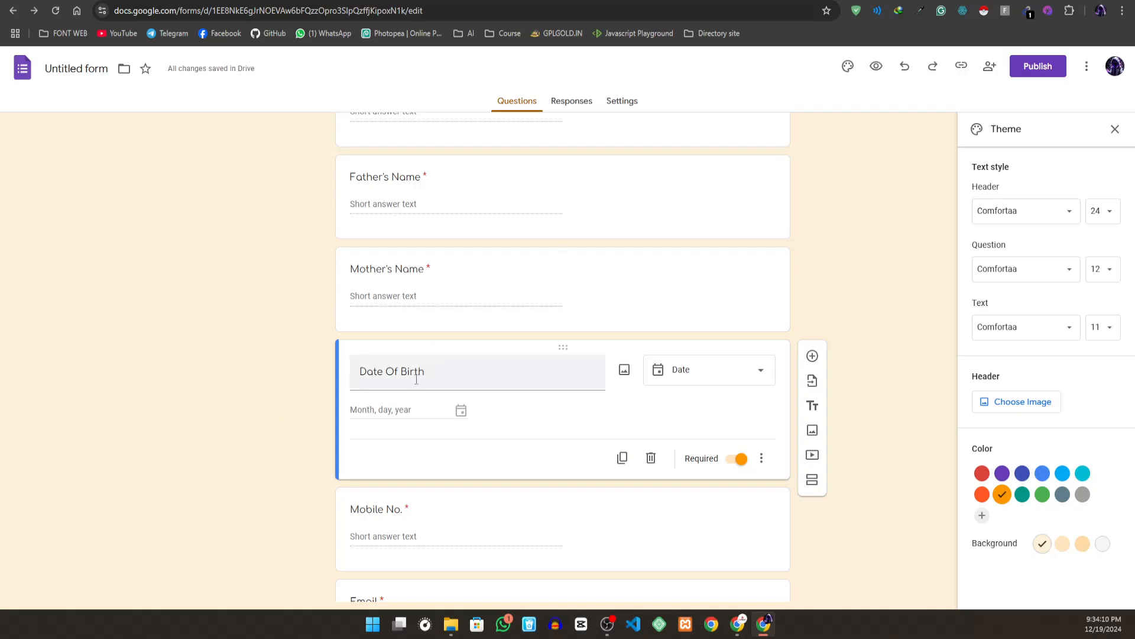
# - Change the form's theme color to red and look over the form from its header
pyautogui.scroll(-3, 427, 469)
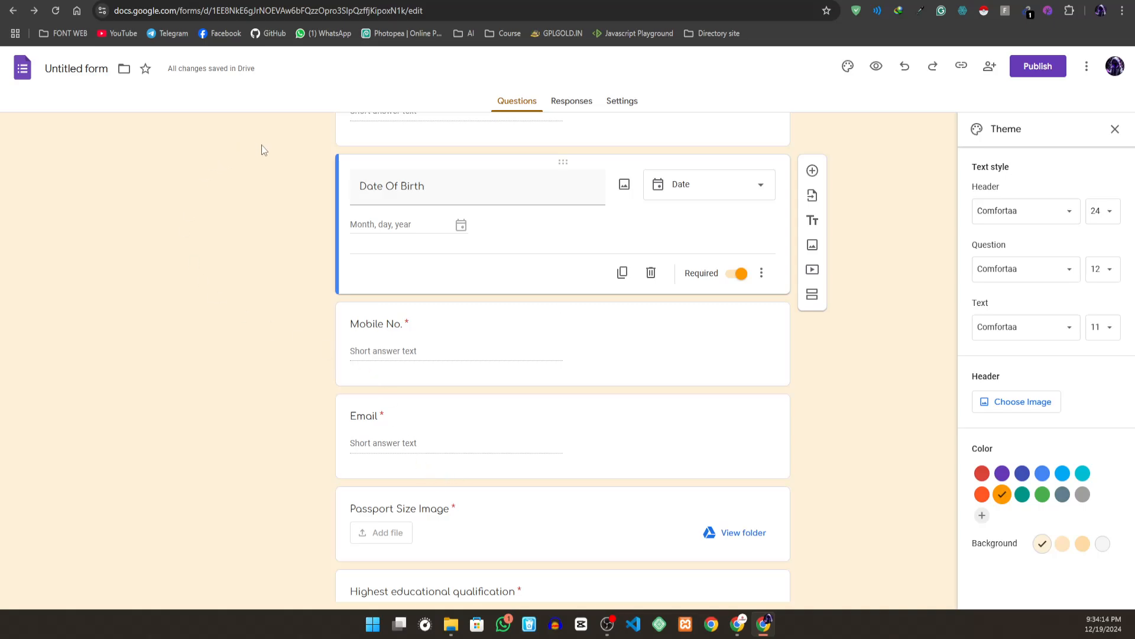
pyautogui.click(982, 473)
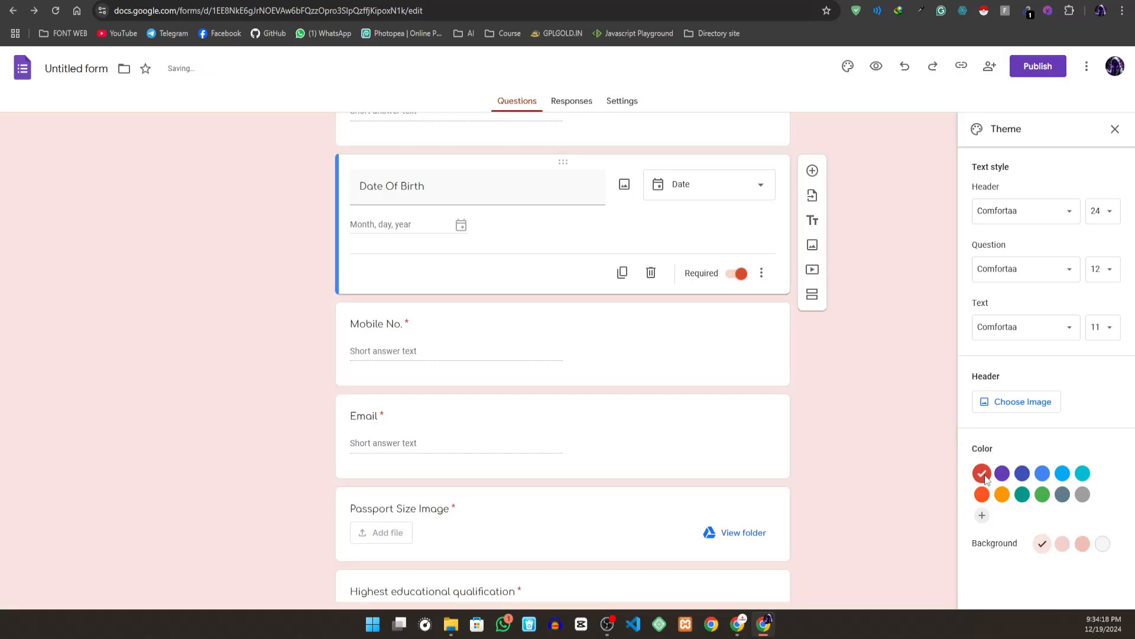
pyautogui.scroll(5, 672, 338)
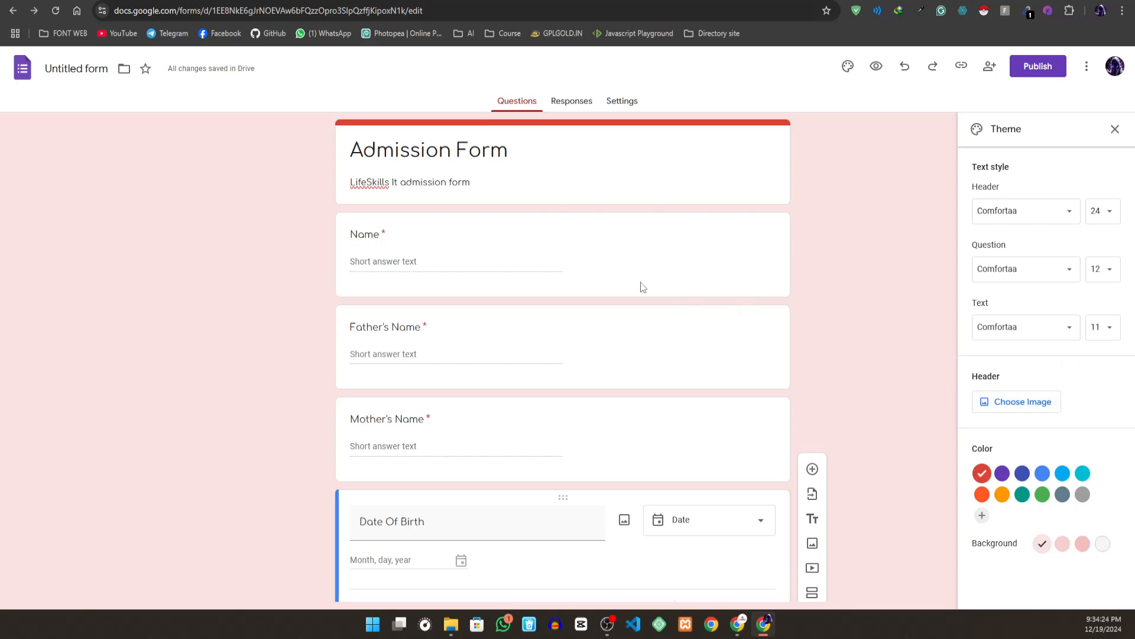
# - Upload satoru-gojo-7680x4320-26537.jpg as the form's header image and accept the crop across the middle of the picture
pyautogui.click(999, 404)
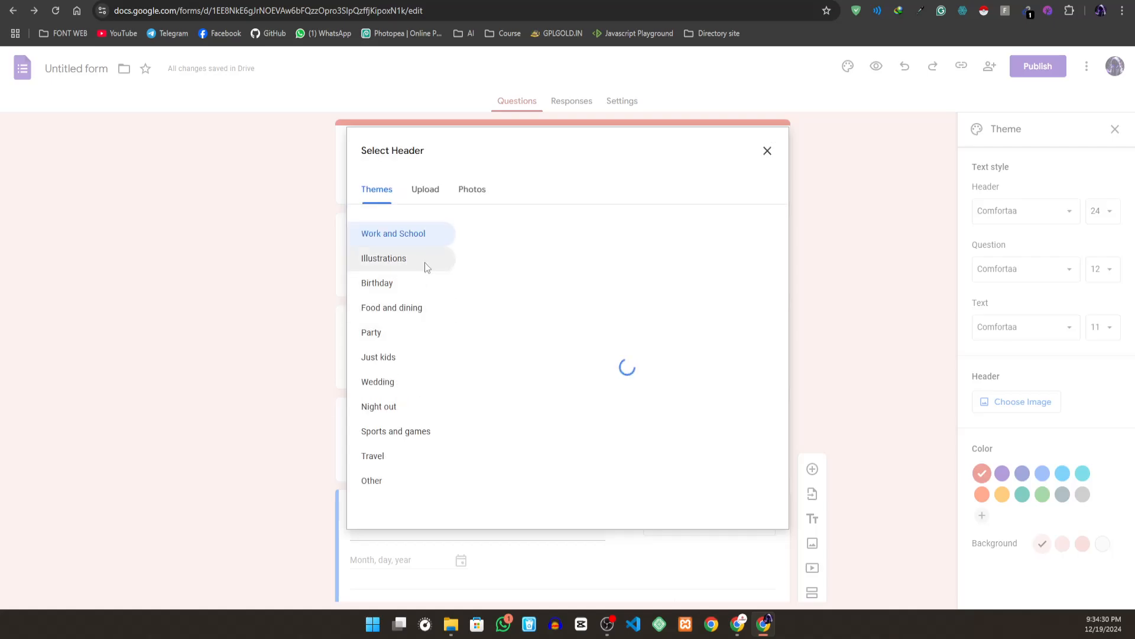
pyautogui.click(424, 204)
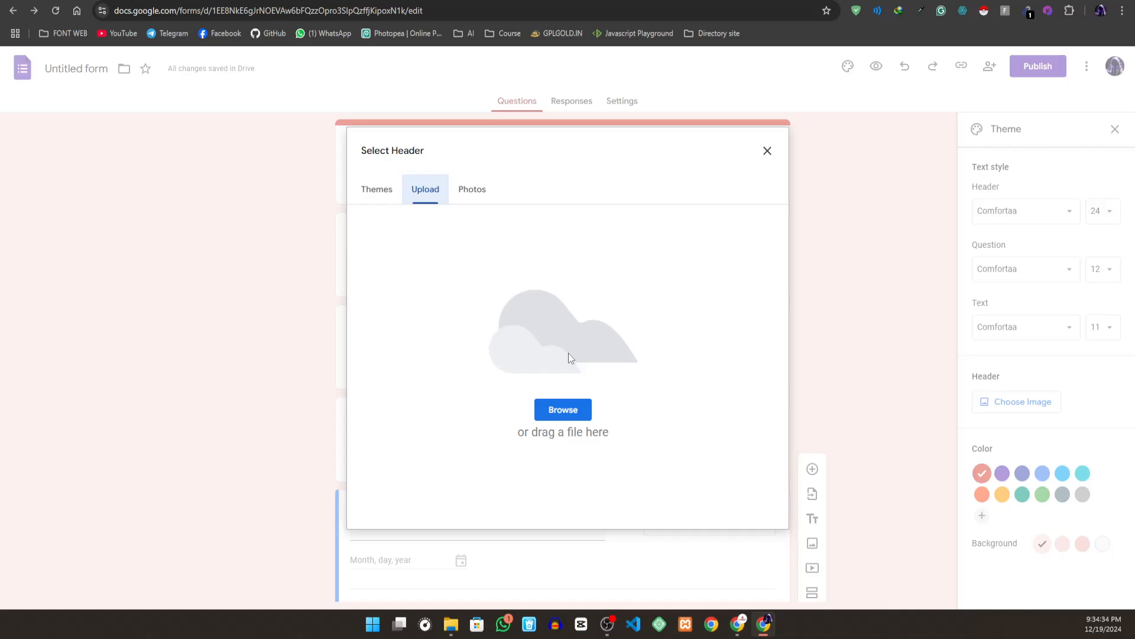
pyautogui.click(565, 411)
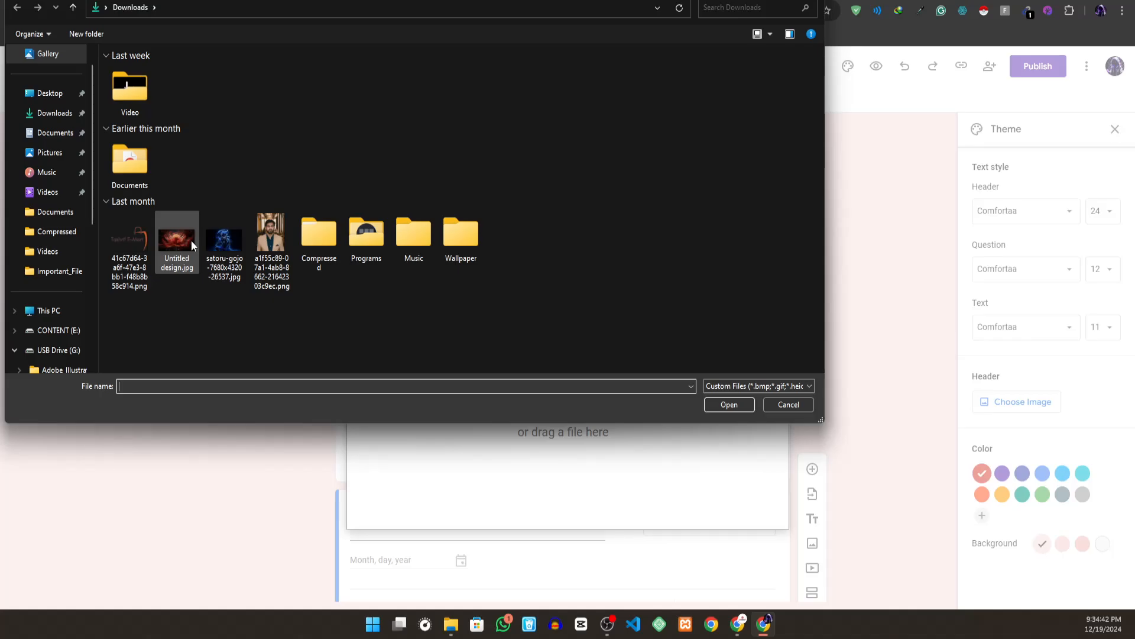
pyautogui.click(220, 243)
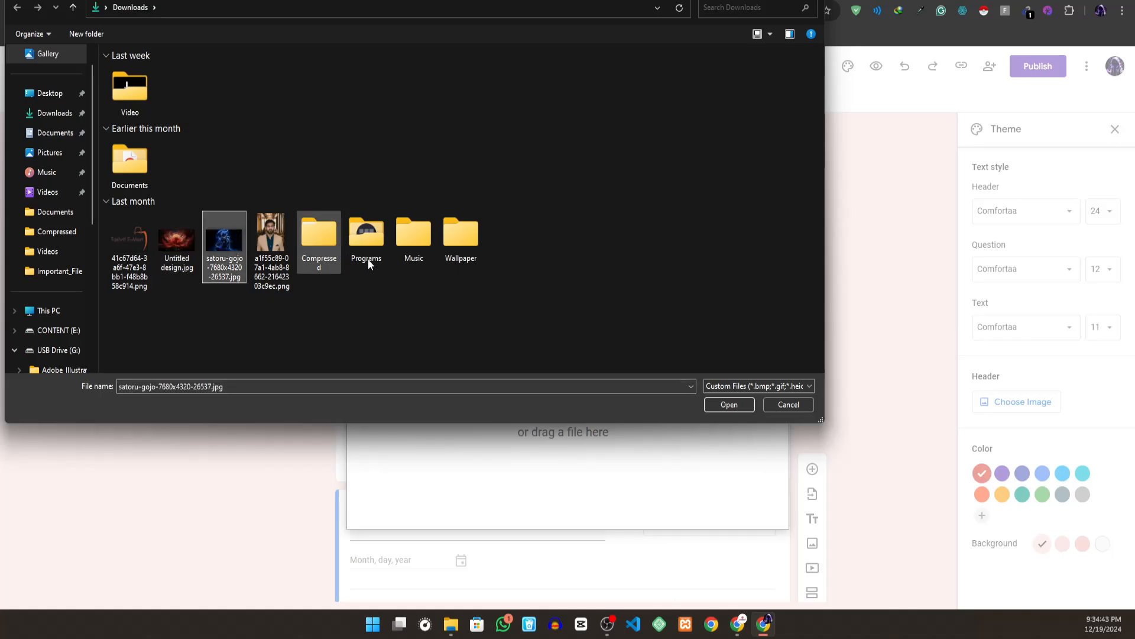
pyautogui.click(733, 407)
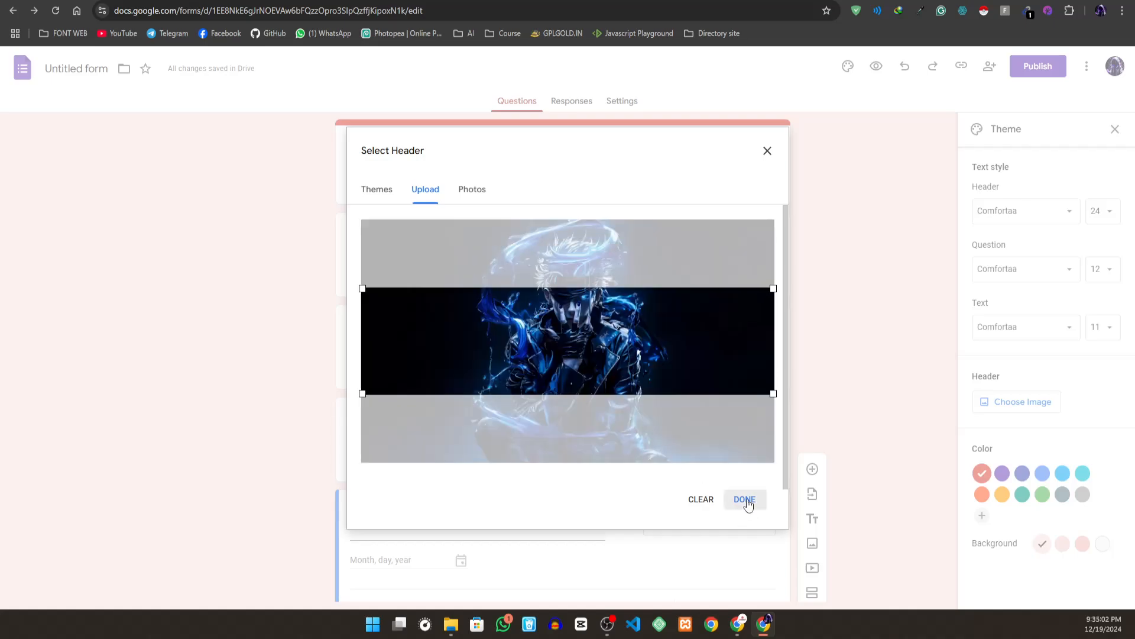
pyautogui.click(749, 501)
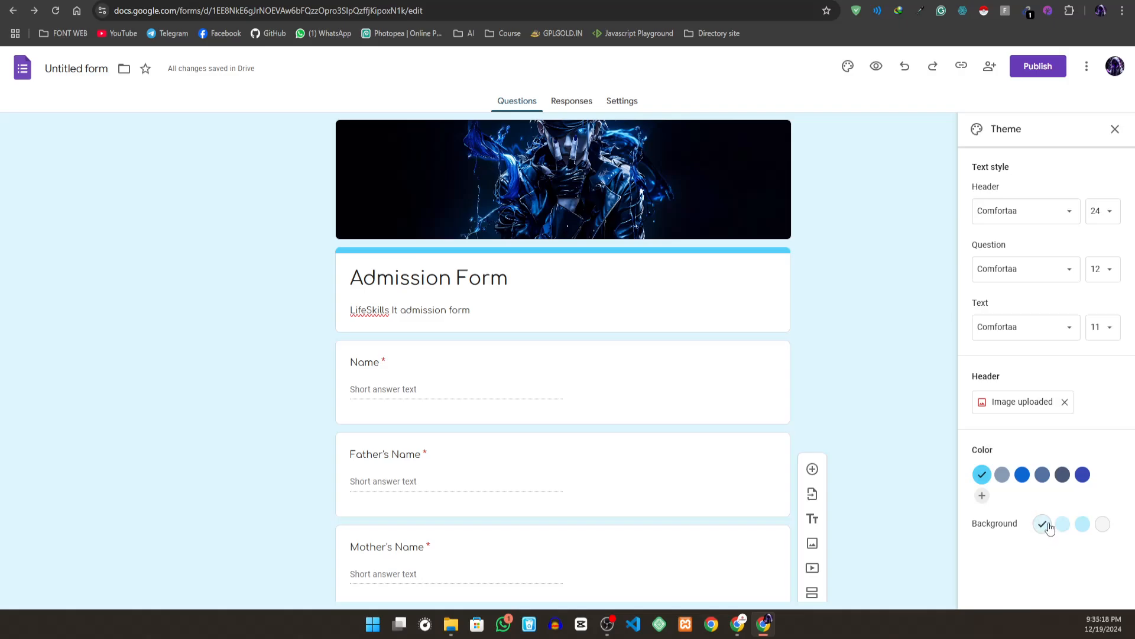
# - Try a darker background and other suggested theme colors on the form, and settle on the indigo color
pyautogui.click(1074, 525)
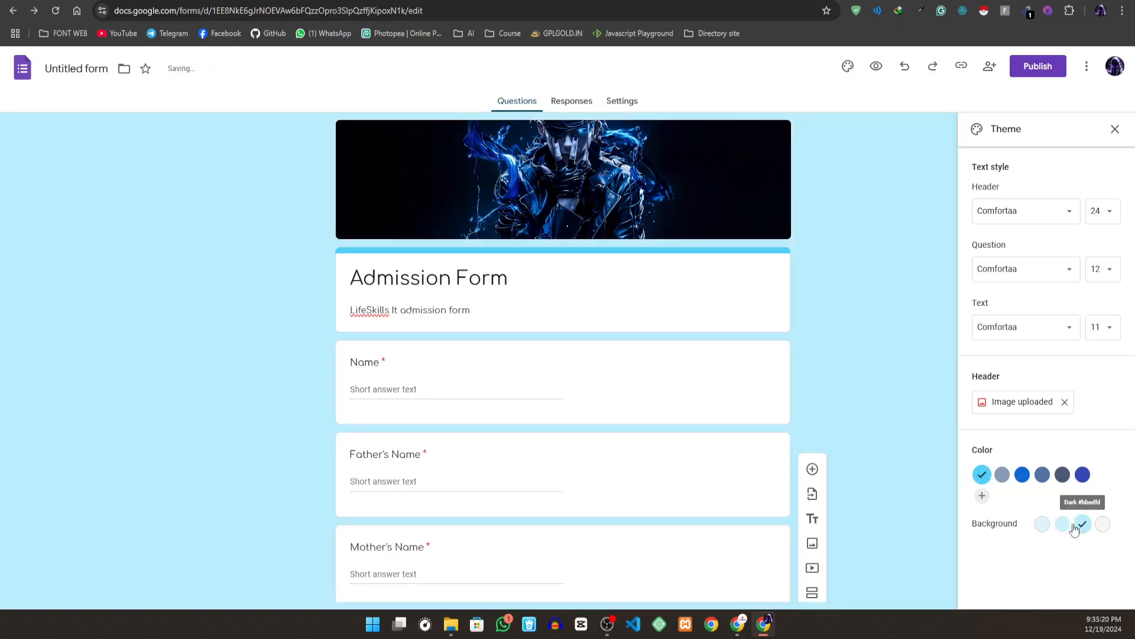
pyautogui.click(1009, 477)
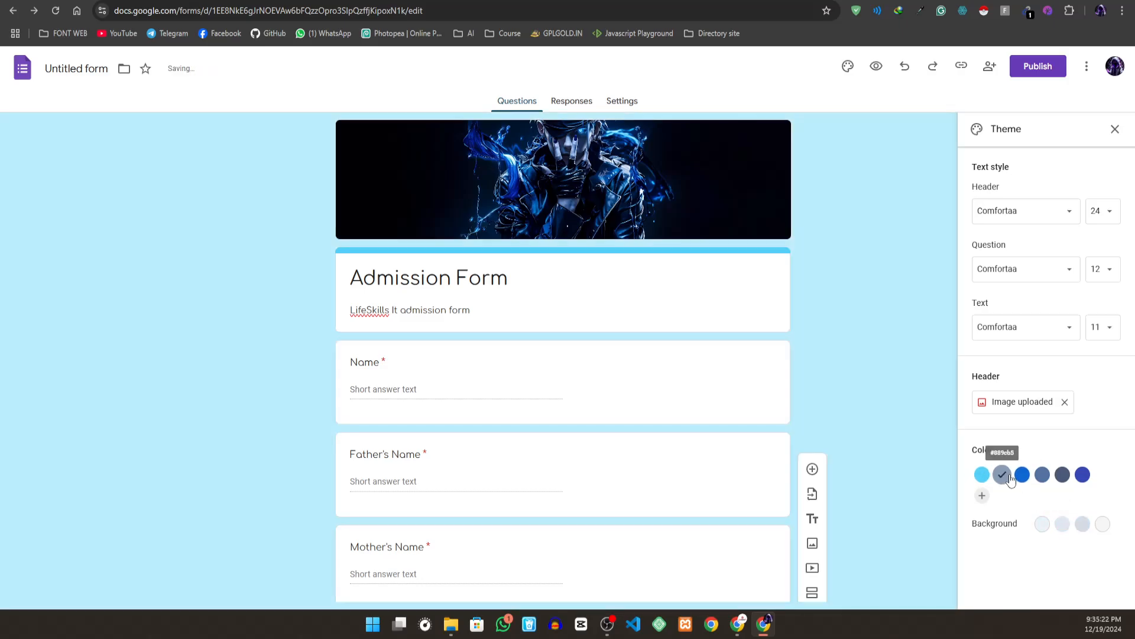
pyautogui.click(1023, 475)
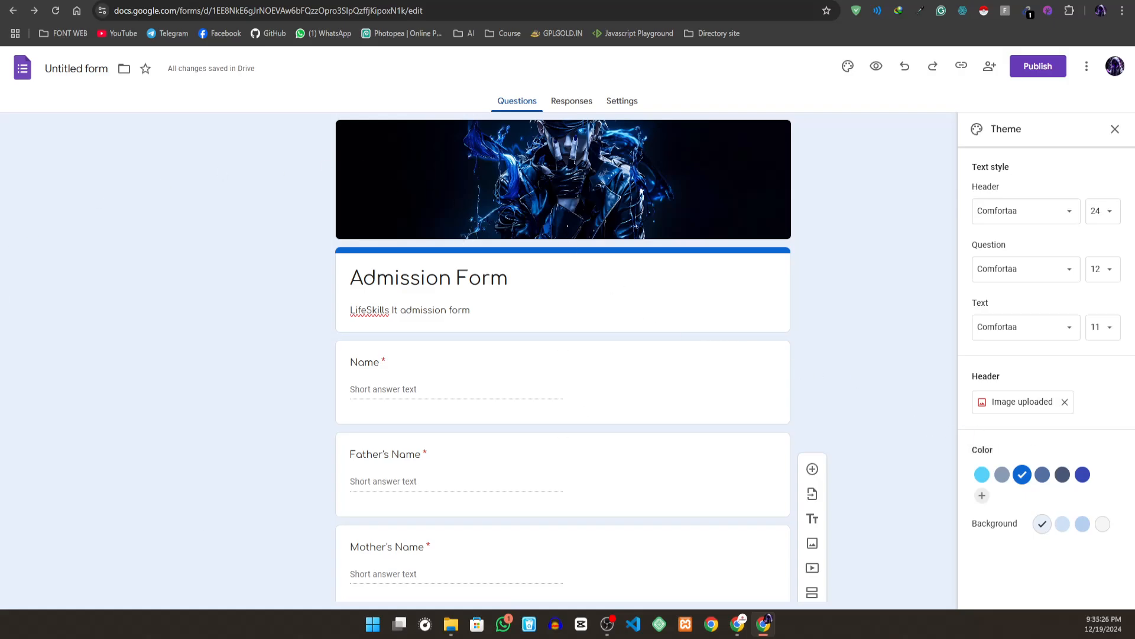
pyautogui.click(1082, 475)
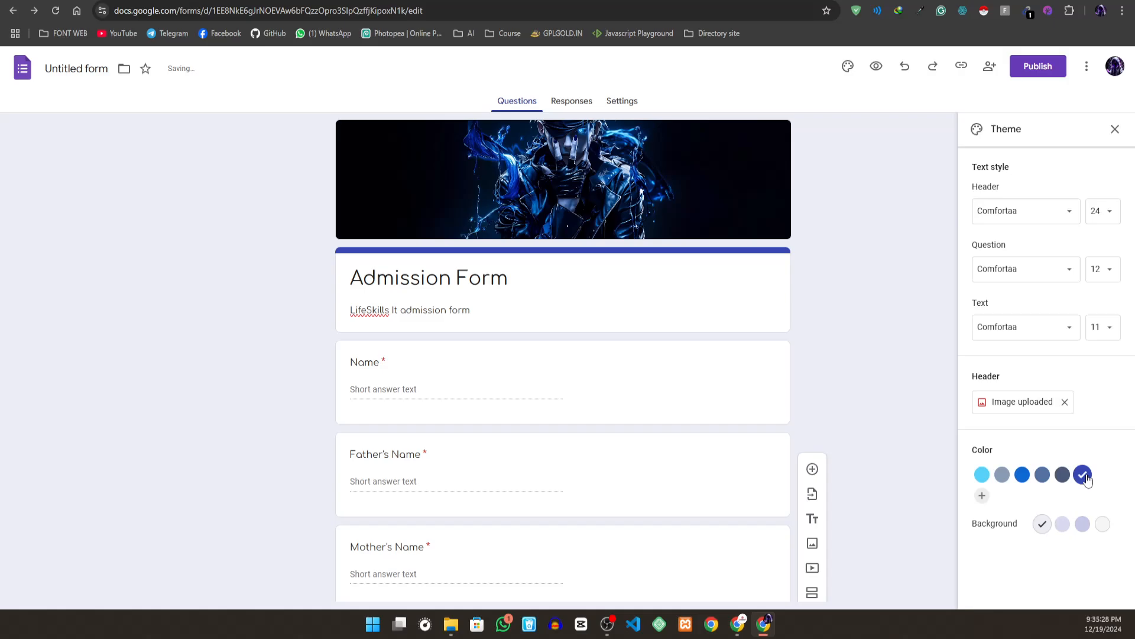
# - Turn the untitled multiple-choice question below Highest educational qualification into a checkboxes question and title it "Hobby"
pyautogui.scroll(-15, 464, 307)
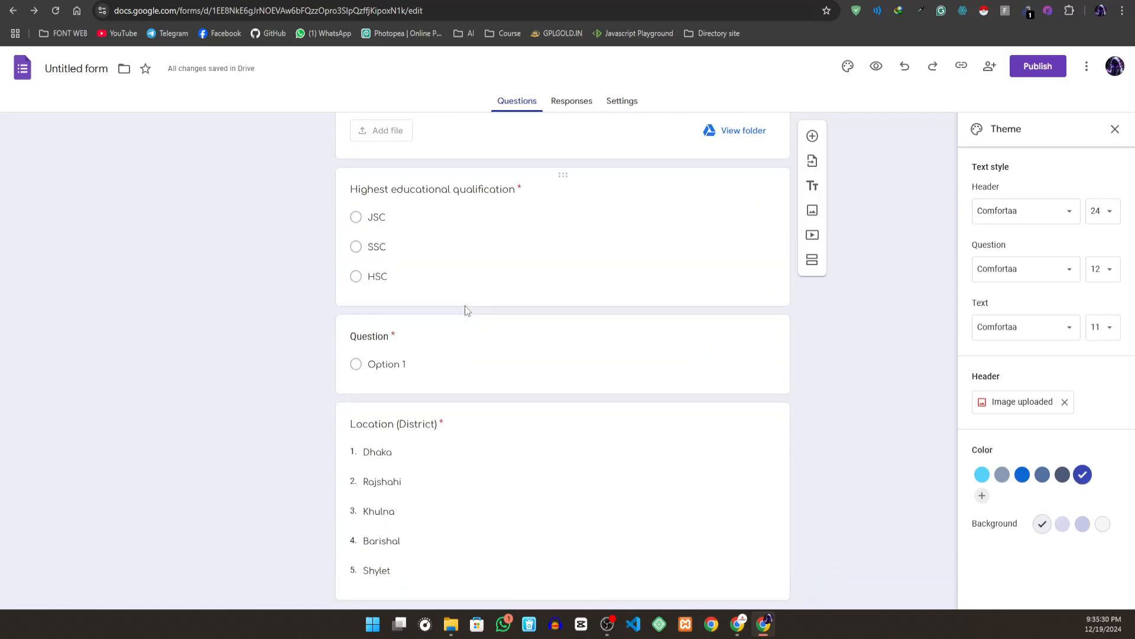
pyautogui.click(408, 310)
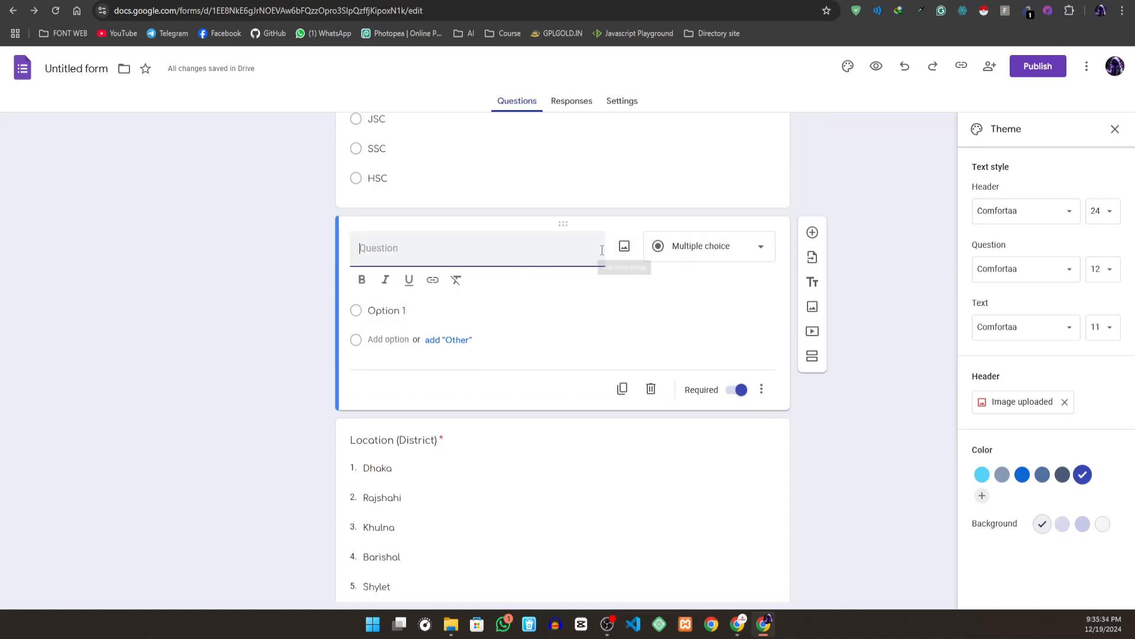
pyautogui.scroll(3, 506, 341)
pyautogui.click(705, 433)
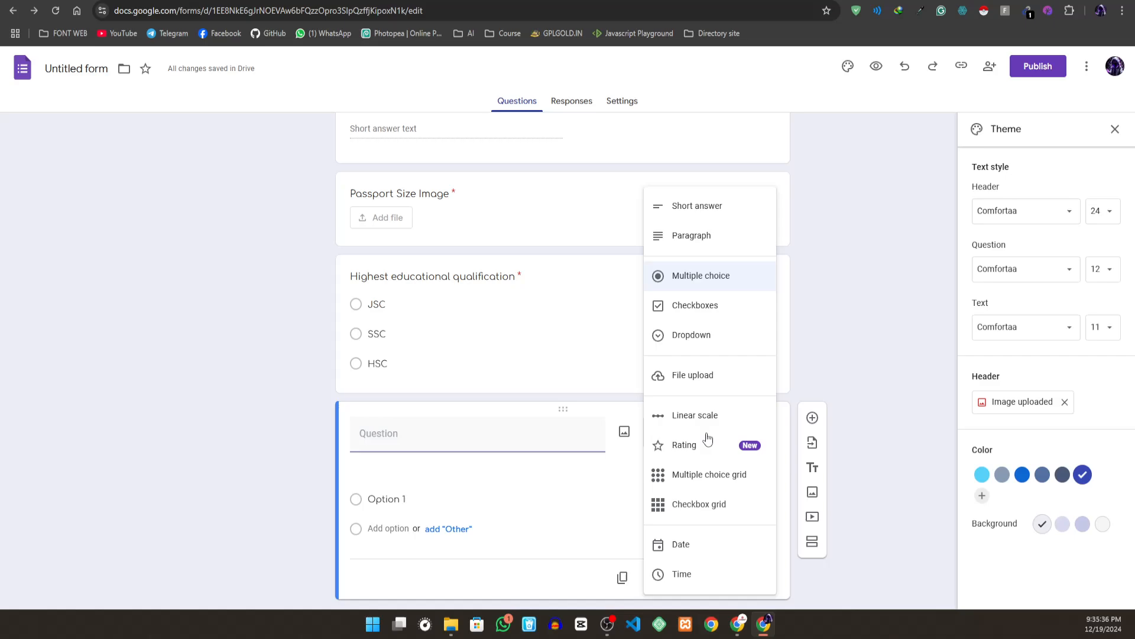
pyautogui.click(686, 305)
pyautogui.click(439, 427)
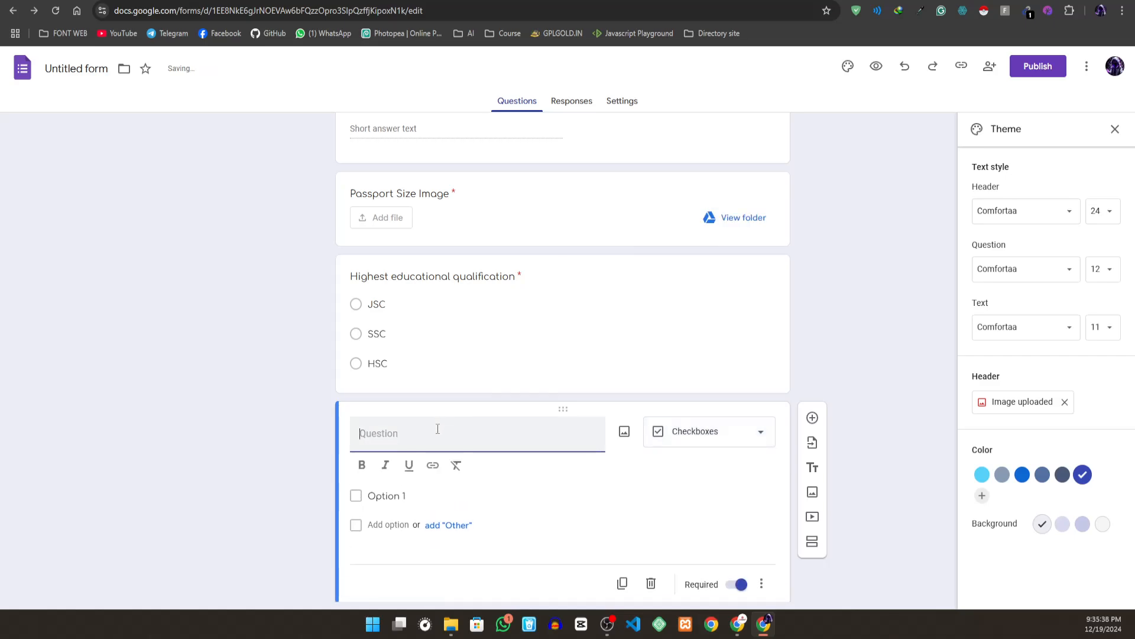
pyautogui.write('Hobby')
# - Give the Hobby question three checkbox options: Cricket, Football and E-Sports
pyautogui.click(378, 500)
pyautogui.click(388, 502)
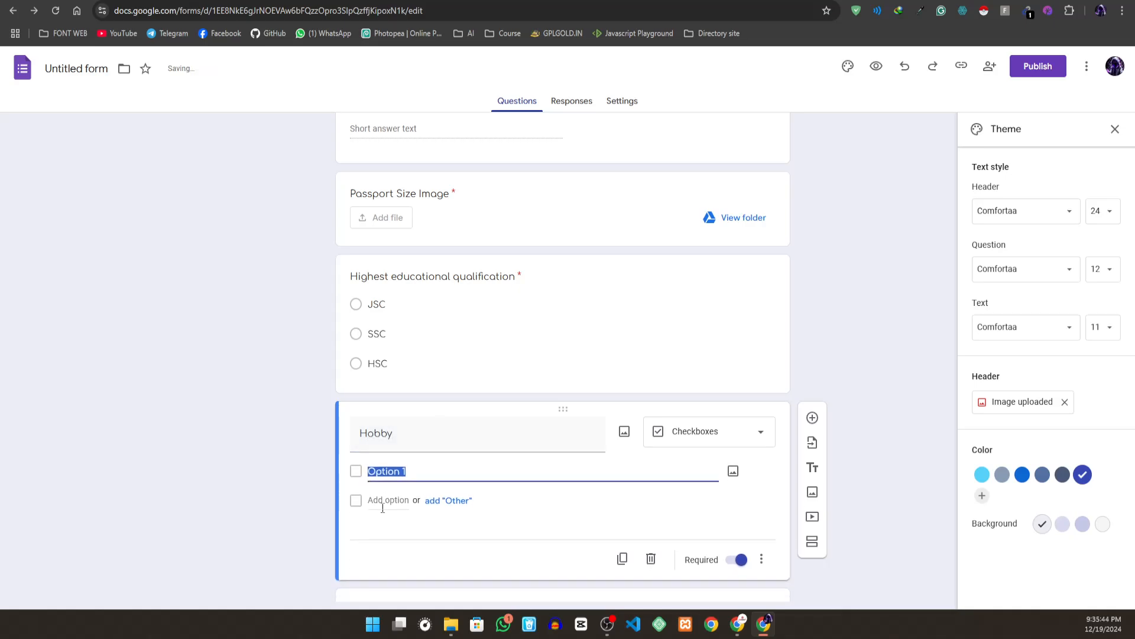
pyautogui.press('BackSpace')
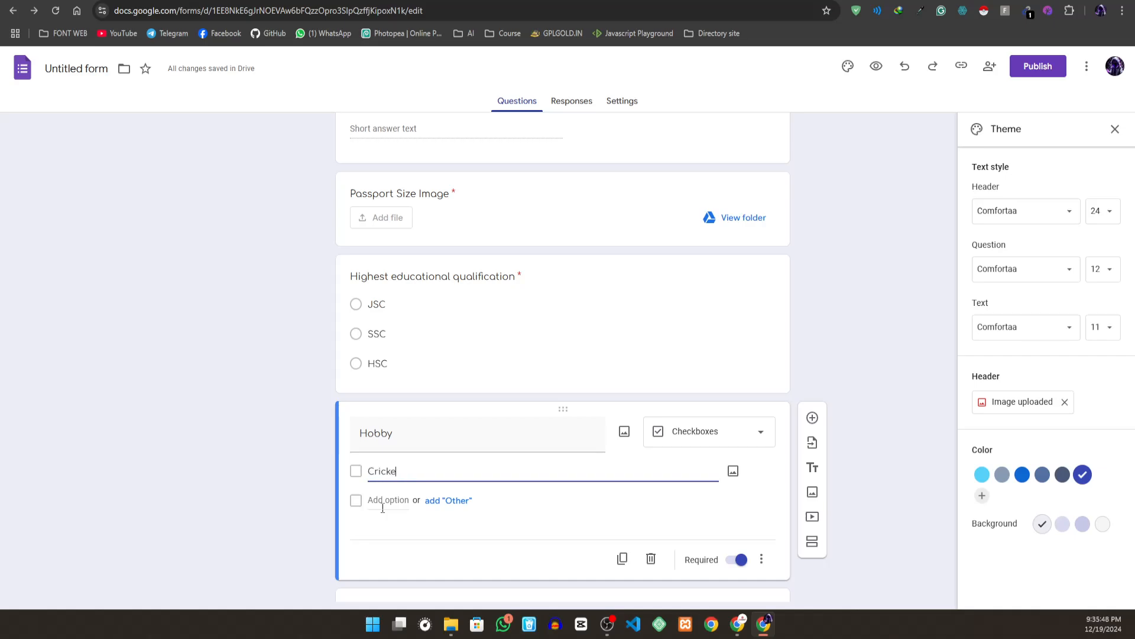
pyautogui.write('Cricket')
pyautogui.click(373, 501)
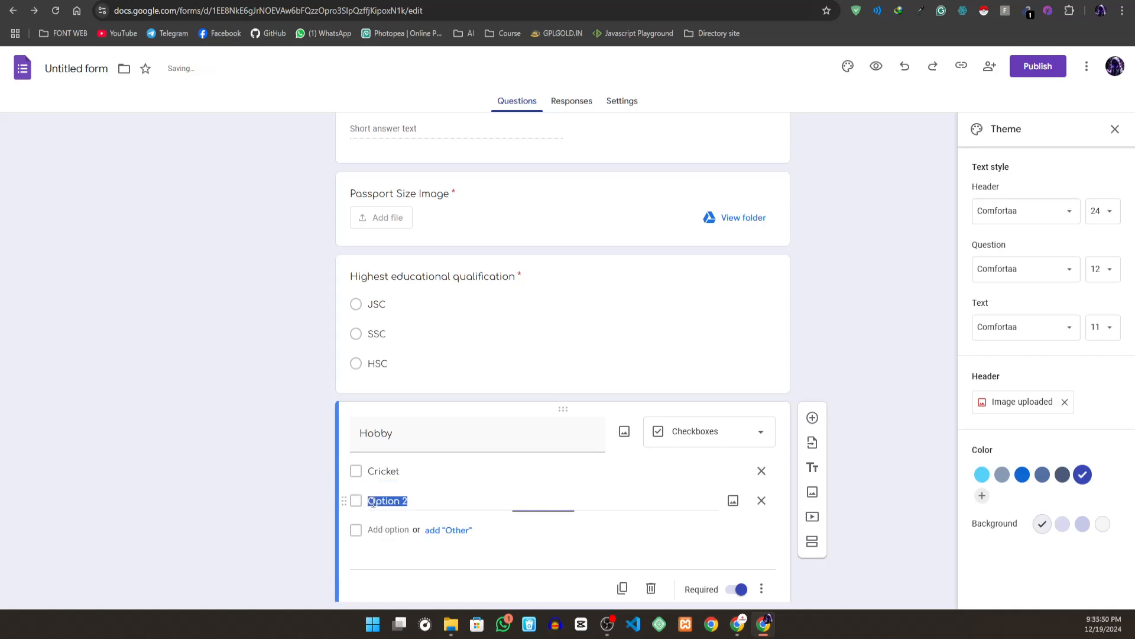
pyautogui.write('Football')
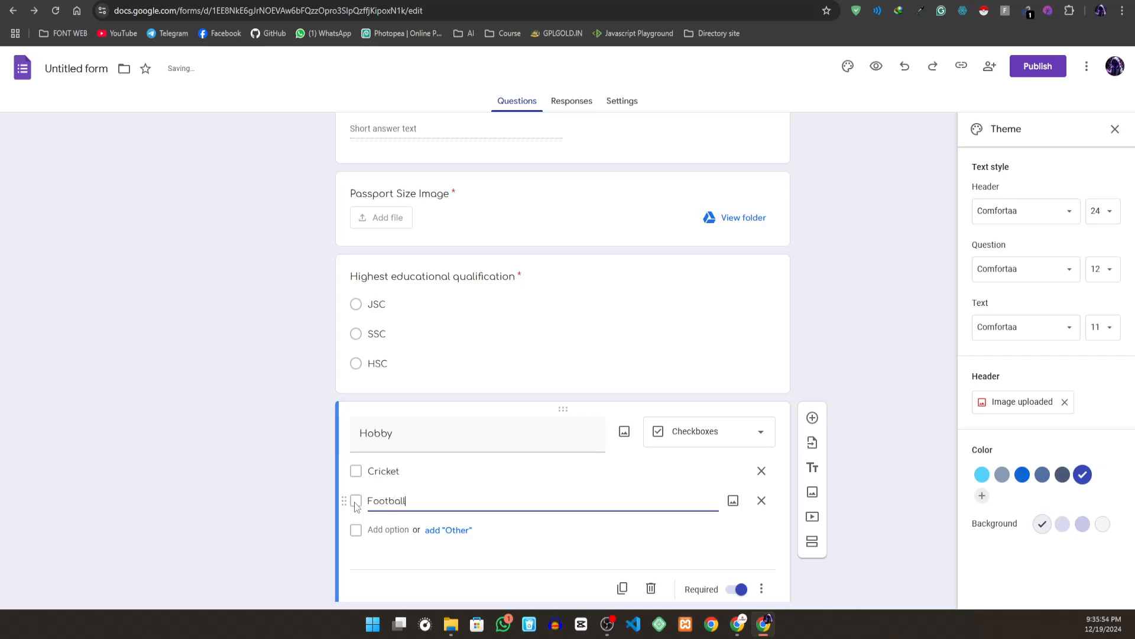
pyautogui.click(381, 529)
pyautogui.write('E')
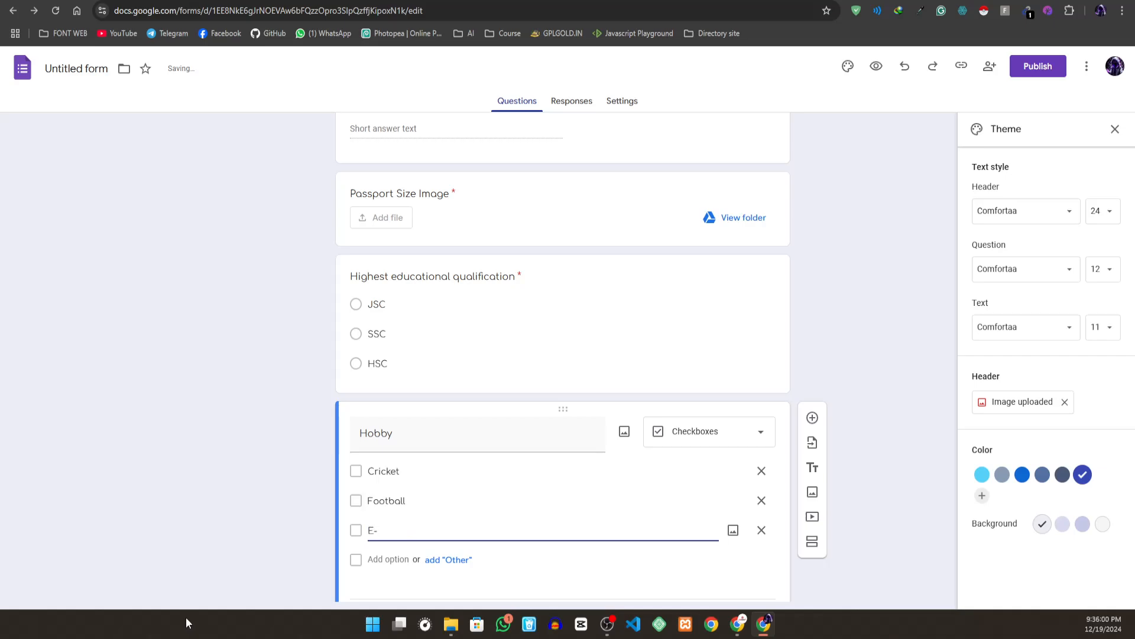
pyautogui.write('-Sports')
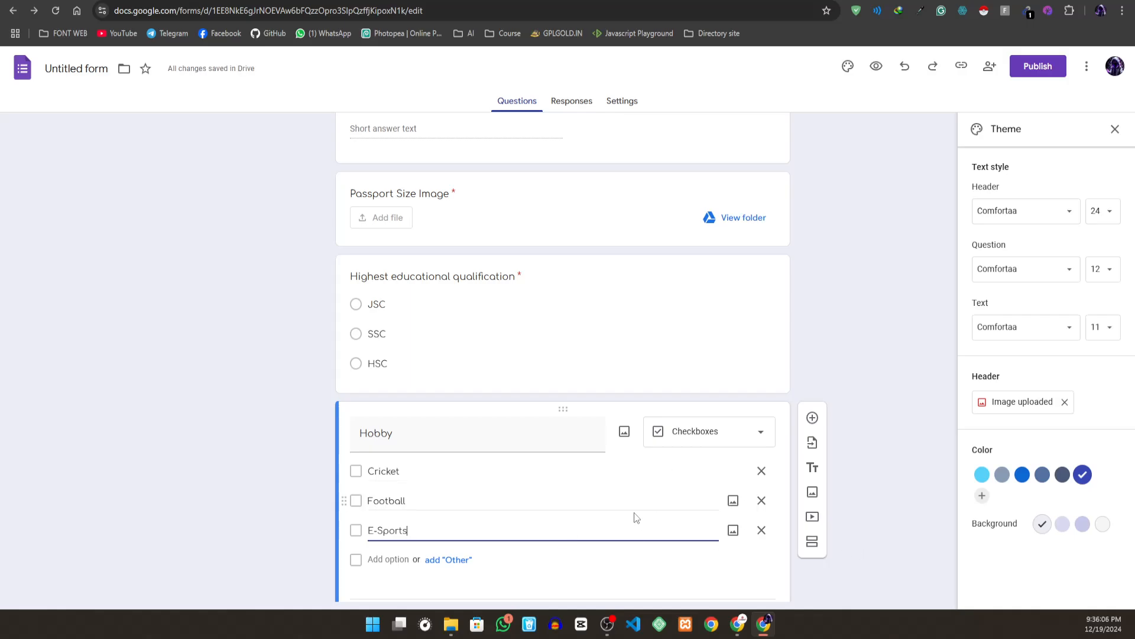
# - Publish the form for anyone with the link and dismiss the response management tip
pyautogui.click(897, 235)
pyautogui.scroll(5, 489, 348)
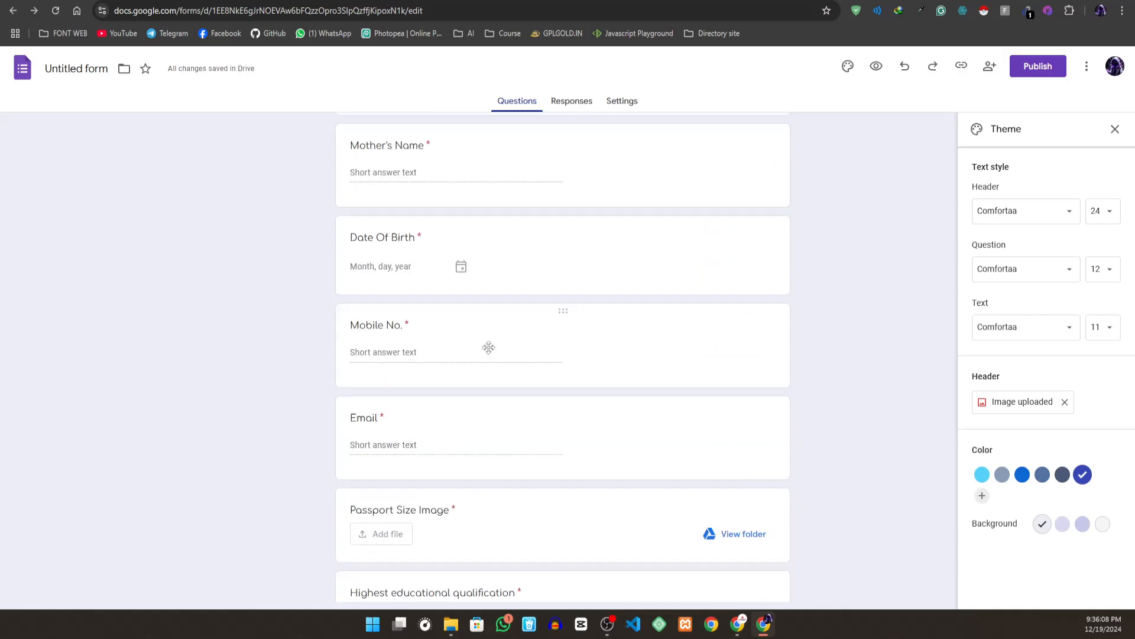
pyautogui.scroll(6, 488, 347)
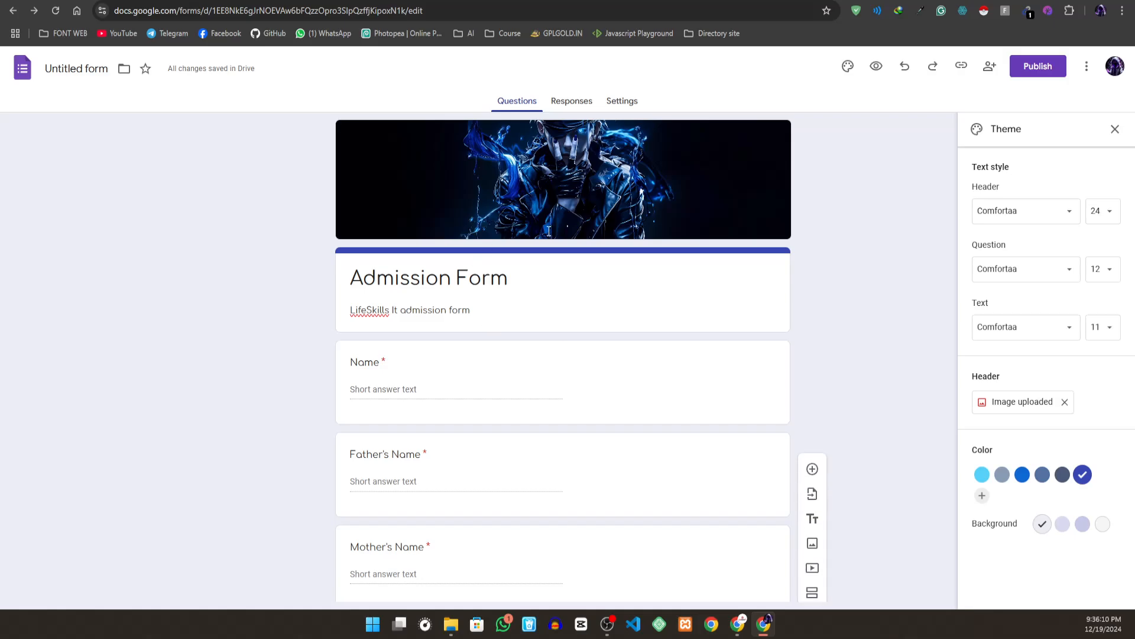
pyautogui.click(1038, 68)
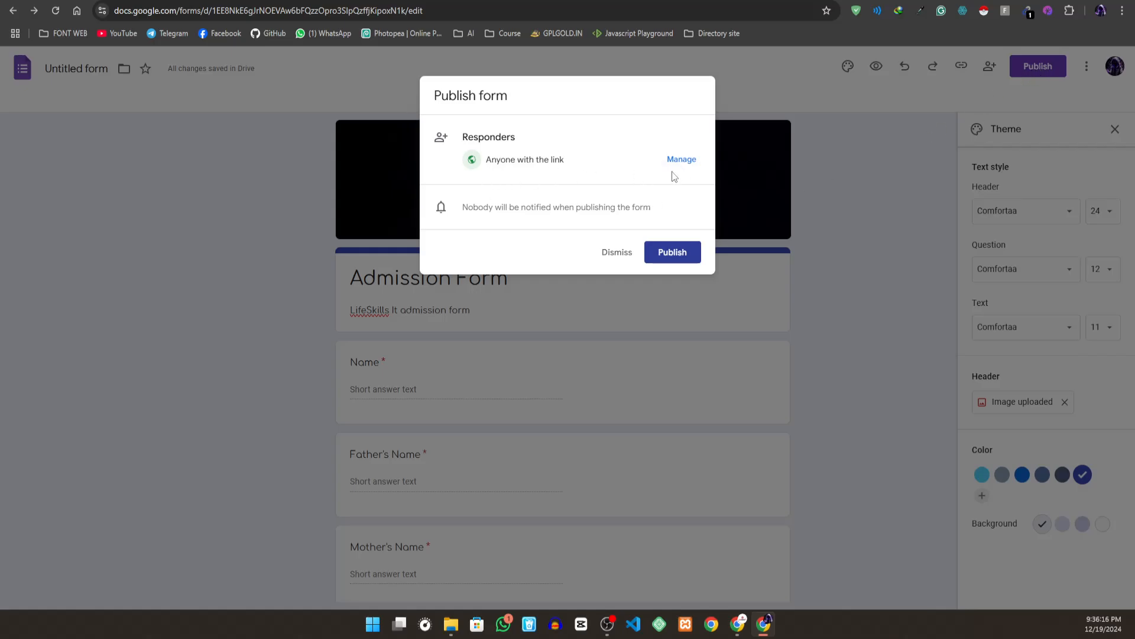
pyautogui.click(674, 250)
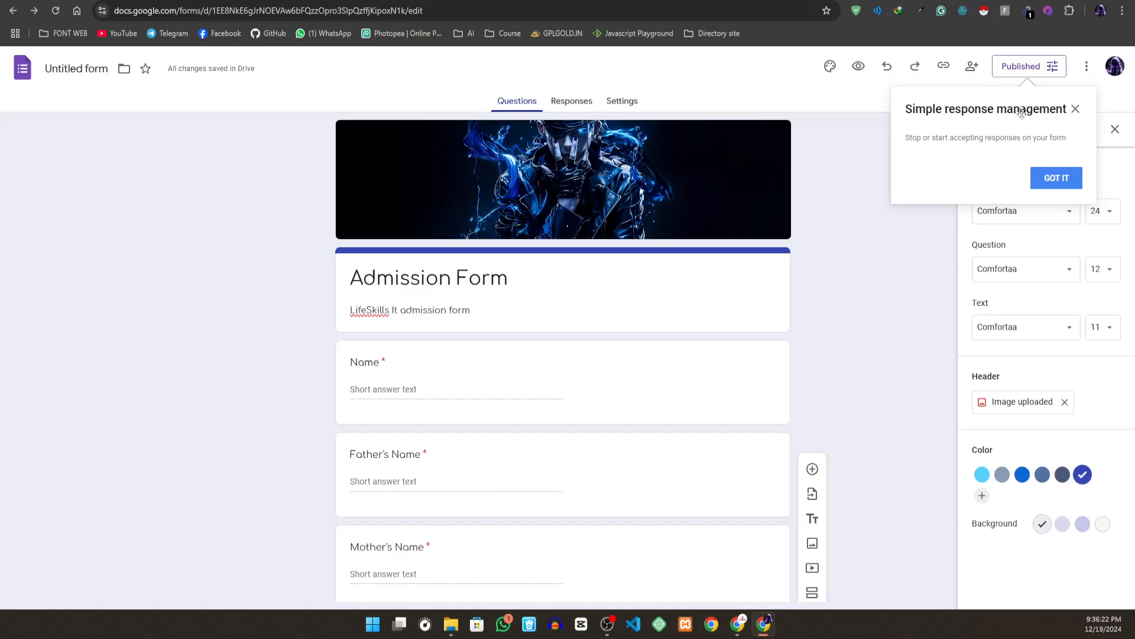
pyautogui.click(1042, 187)
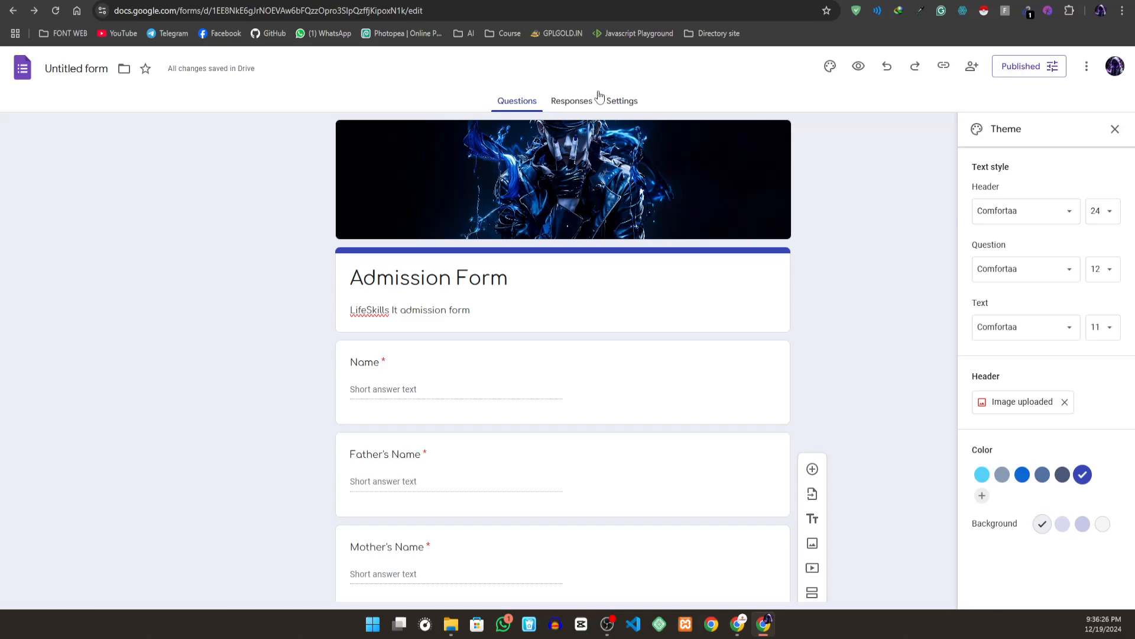
# - Link the form's responses to a new spreadsheet named "Untitled form (Responses)"
pyautogui.click(580, 102)
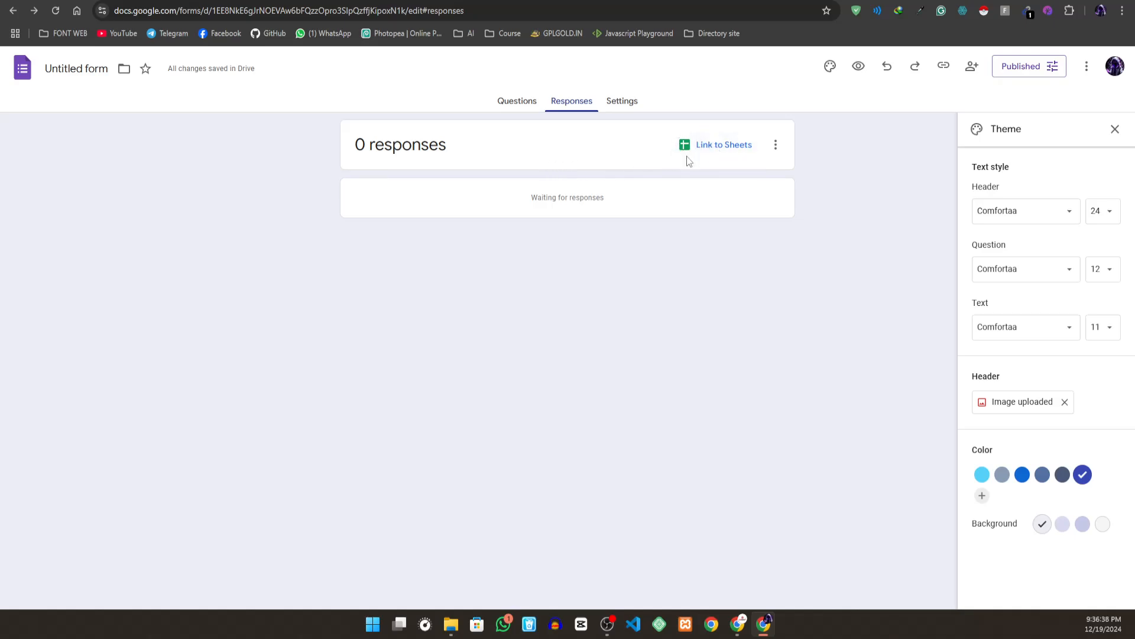
pyautogui.click(701, 150)
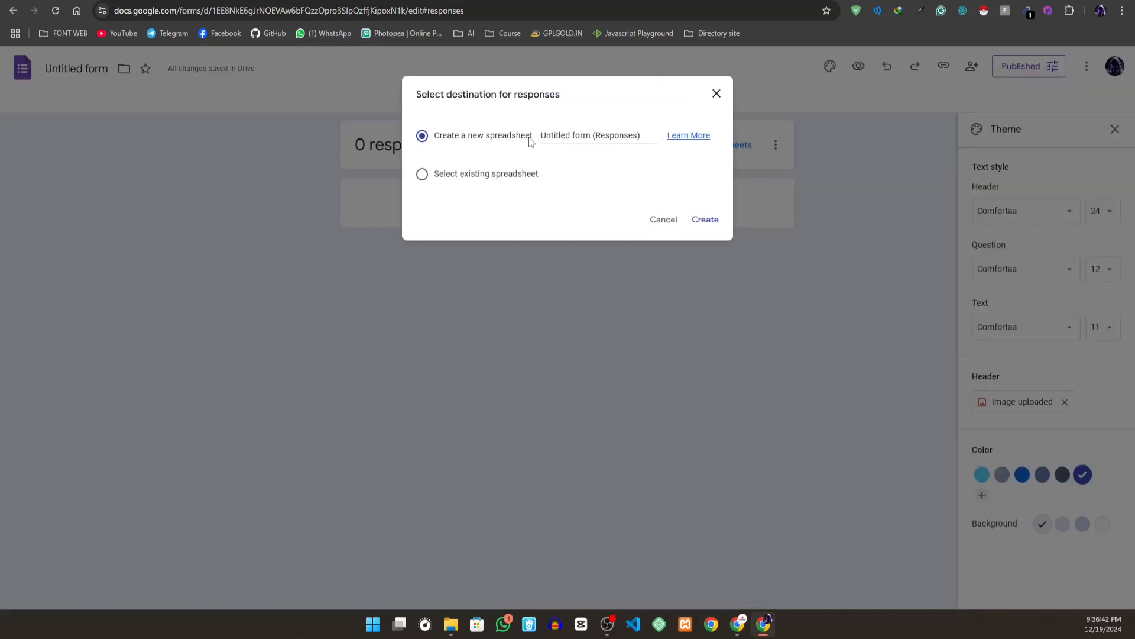
pyautogui.click(422, 174)
pyautogui.click(423, 137)
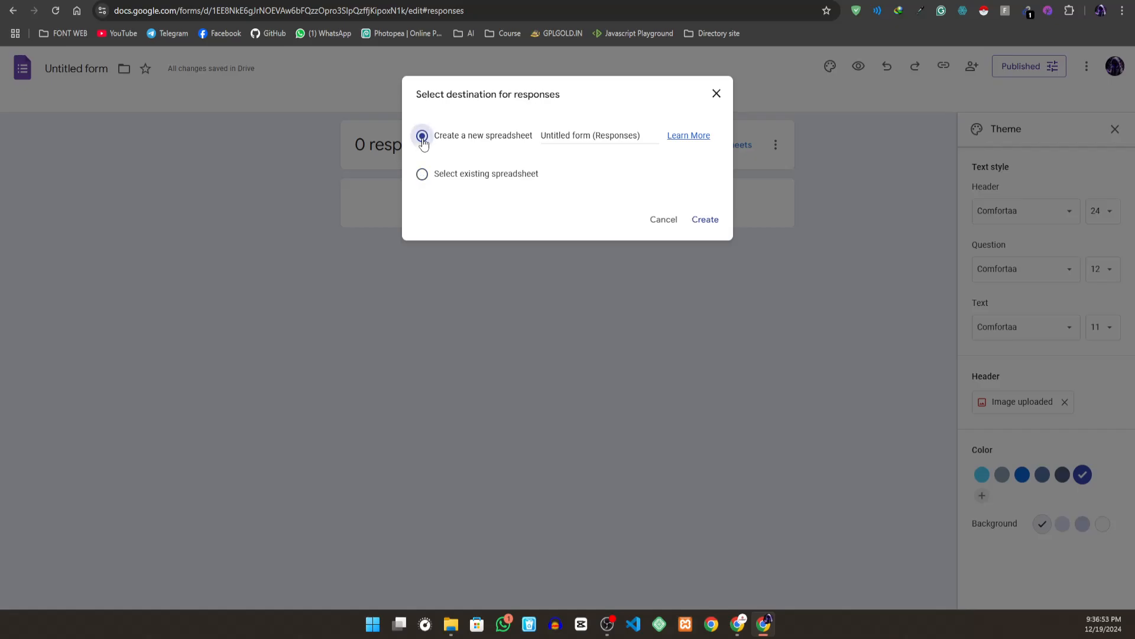
pyautogui.click(715, 228)
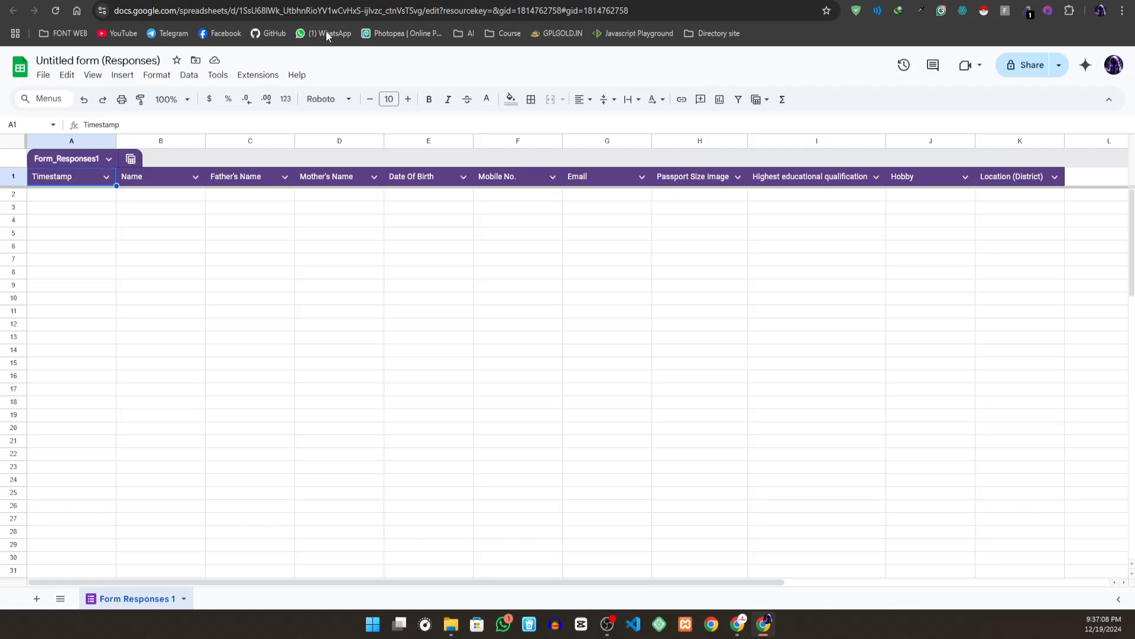
# - Return to the form and copy its responder link as a shortened URL
pyautogui.click(464, 1)
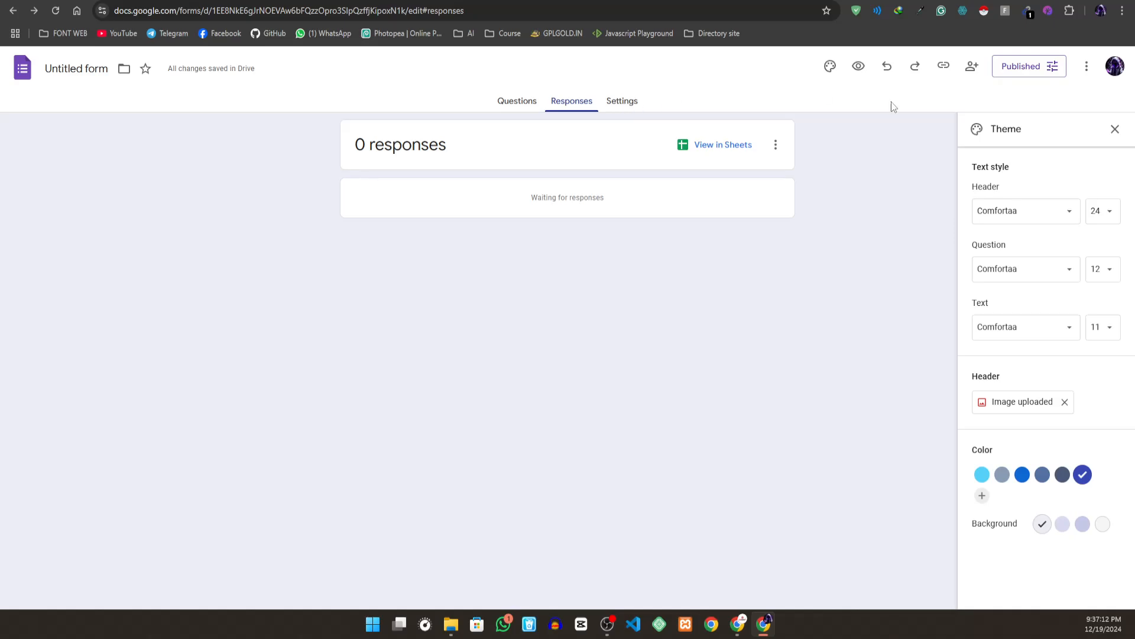
pyautogui.click(947, 71)
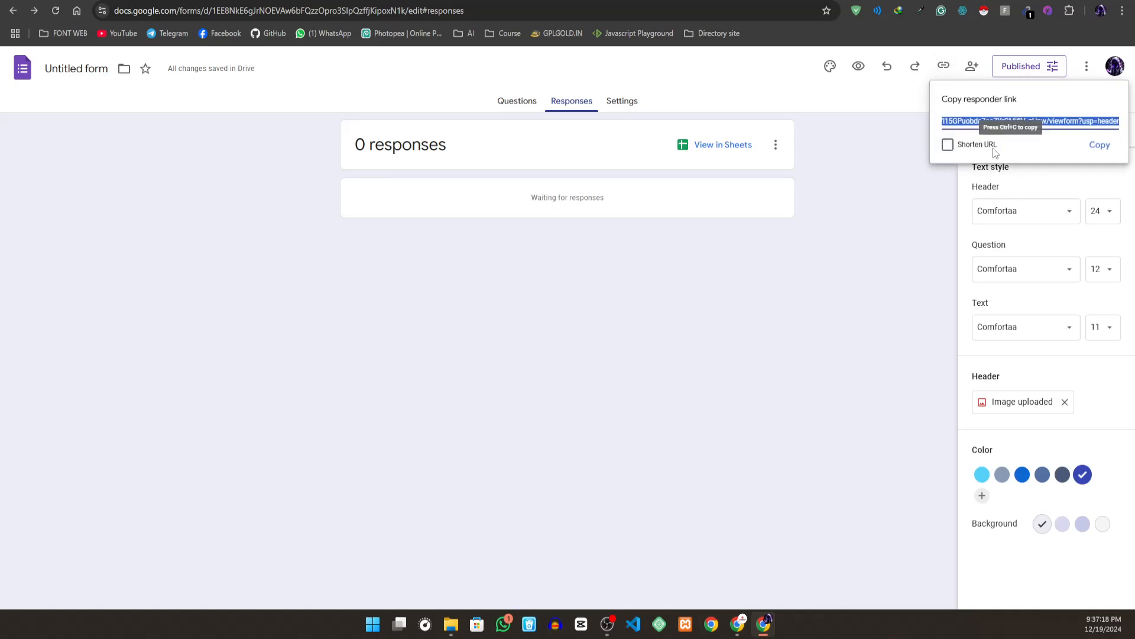
pyautogui.click(948, 144)
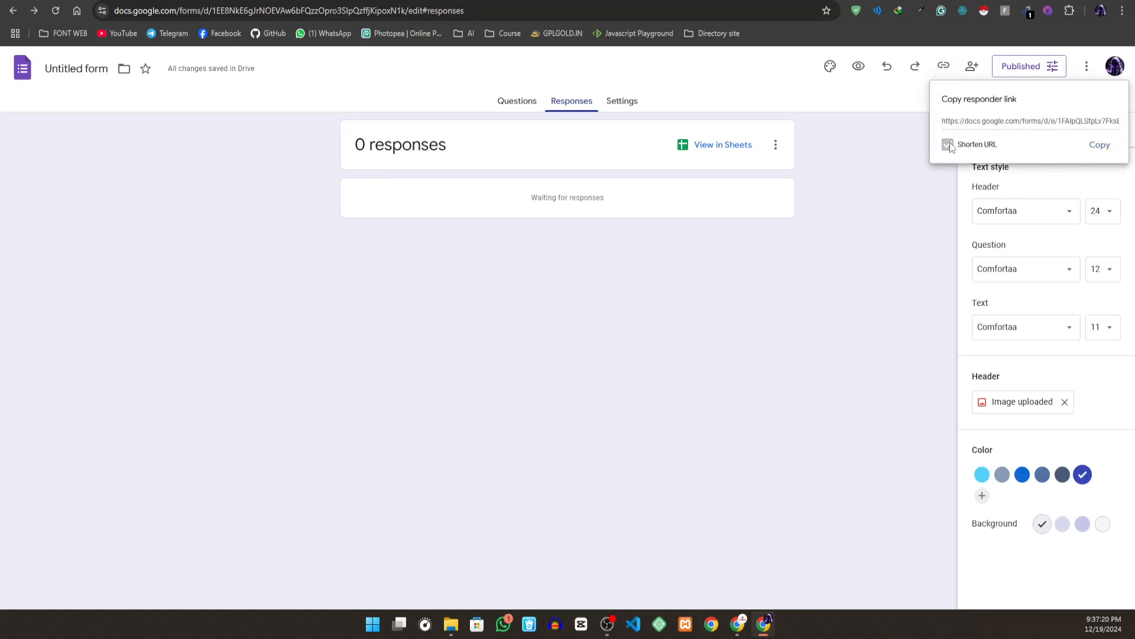
pyautogui.click(1099, 145)
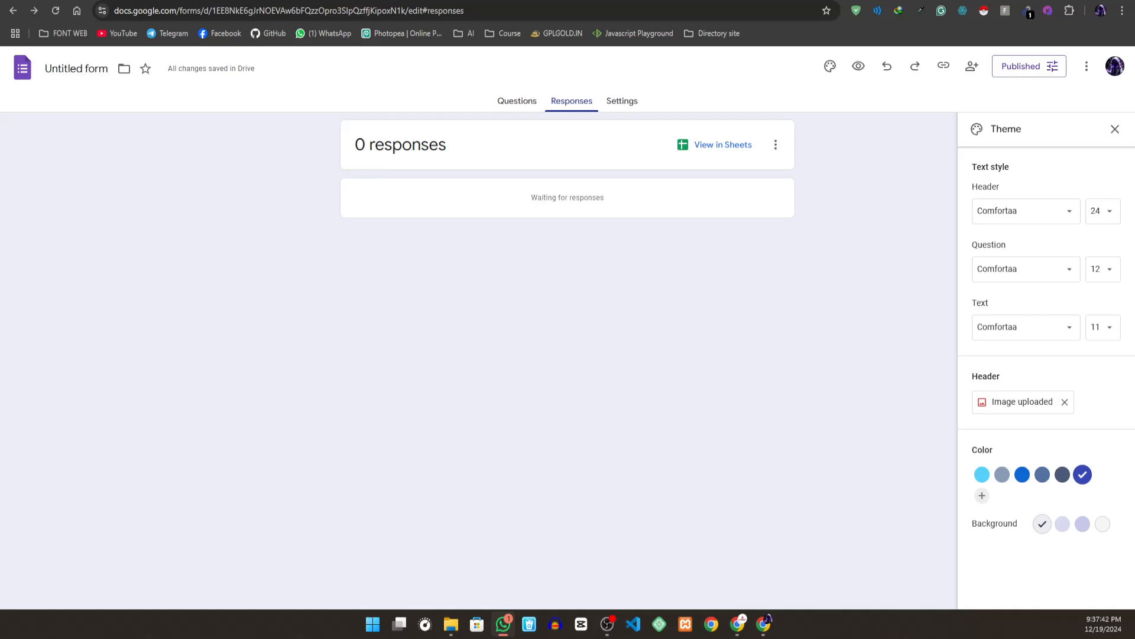
# - Check the linked responses spreadsheet and the form's response page for submitted entries
pyautogui.click(601, 2)
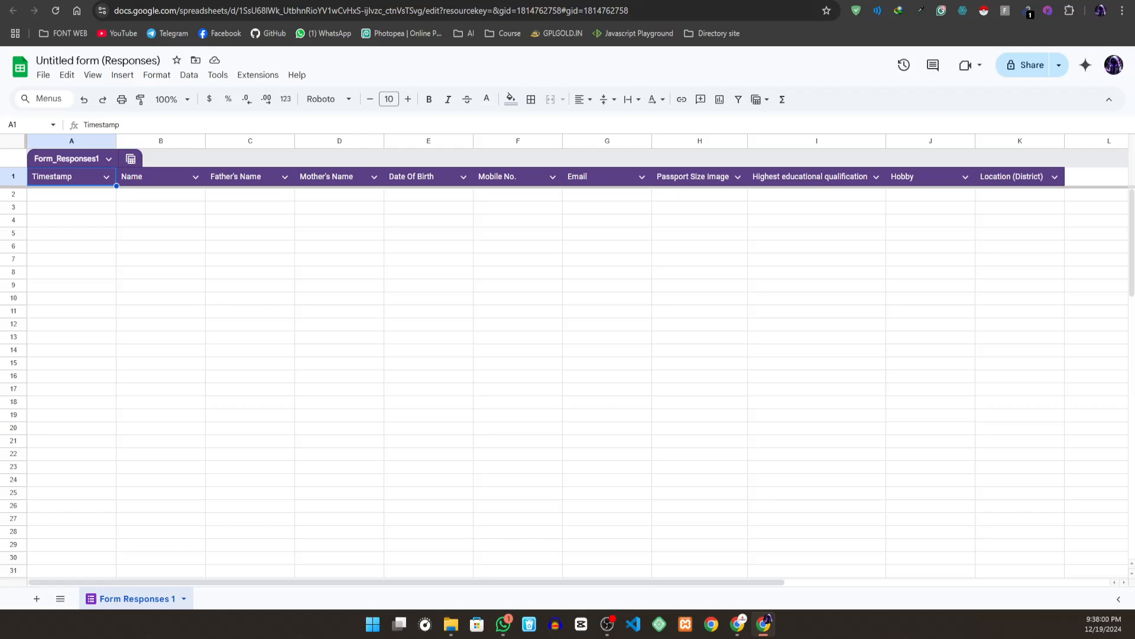
pyautogui.hotkey('alt', 'Tab')
pyautogui.hotkey('alt', 'Tab')
pyautogui.click(494, 1)
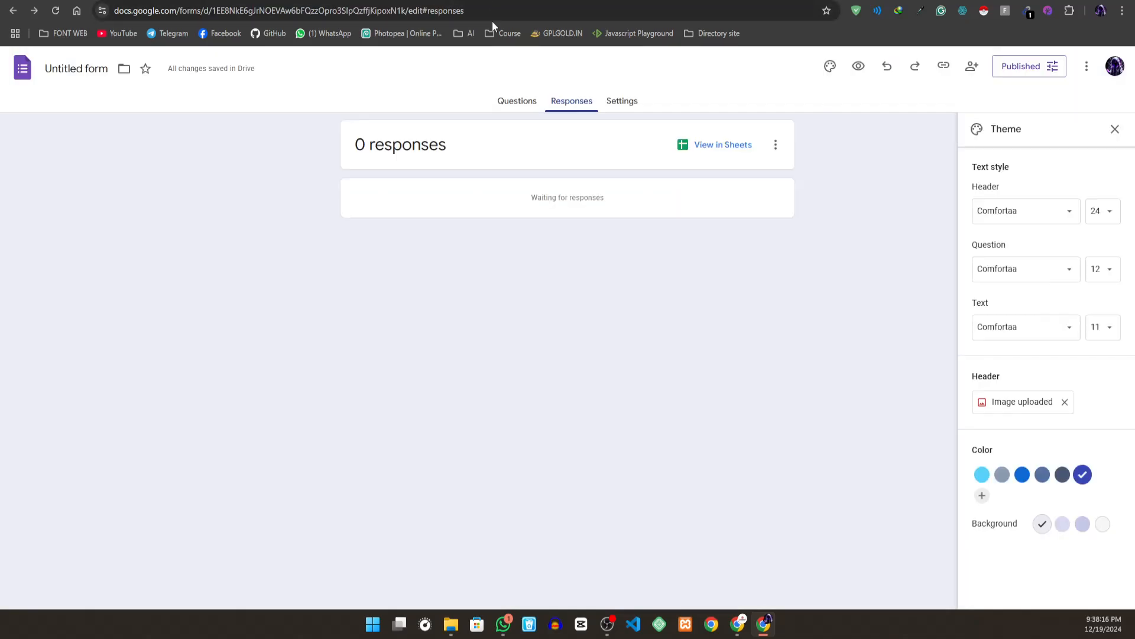
pyautogui.click(651, 2)
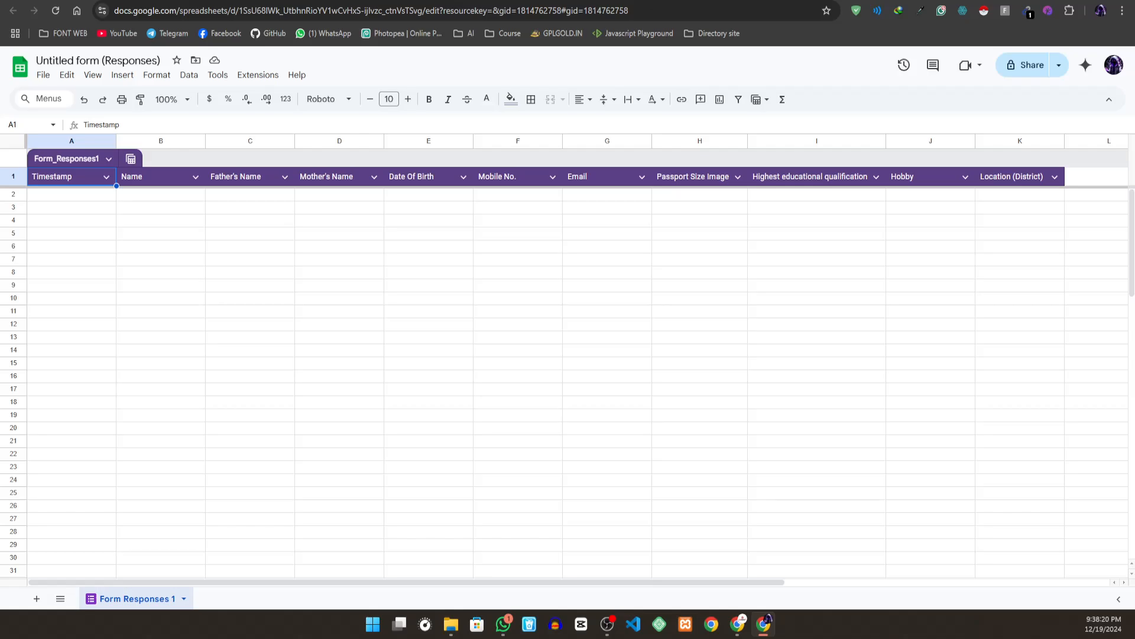
pyautogui.hotkey('ctrl', 't')
pyautogui.hotkey('ctrl', 'w')
pyautogui.hotkey('alt', 'Tab')
pyautogui.hotkey('alt', 'Tab')
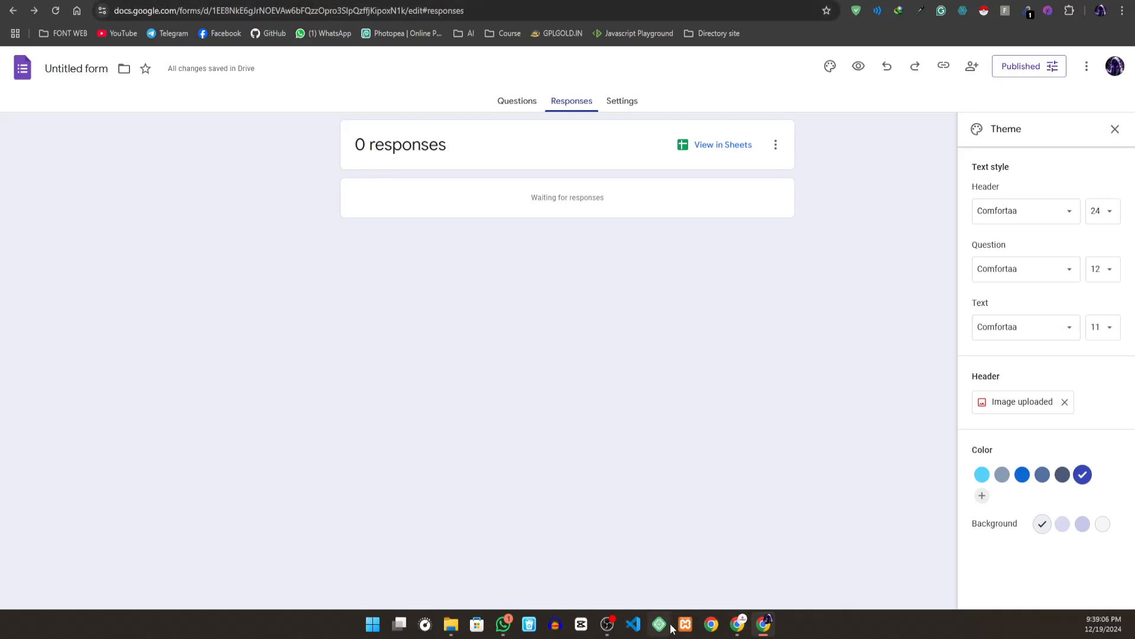
# - Open a Chrome window under a different profile and load the copied form link there
pyautogui.click(711, 624)
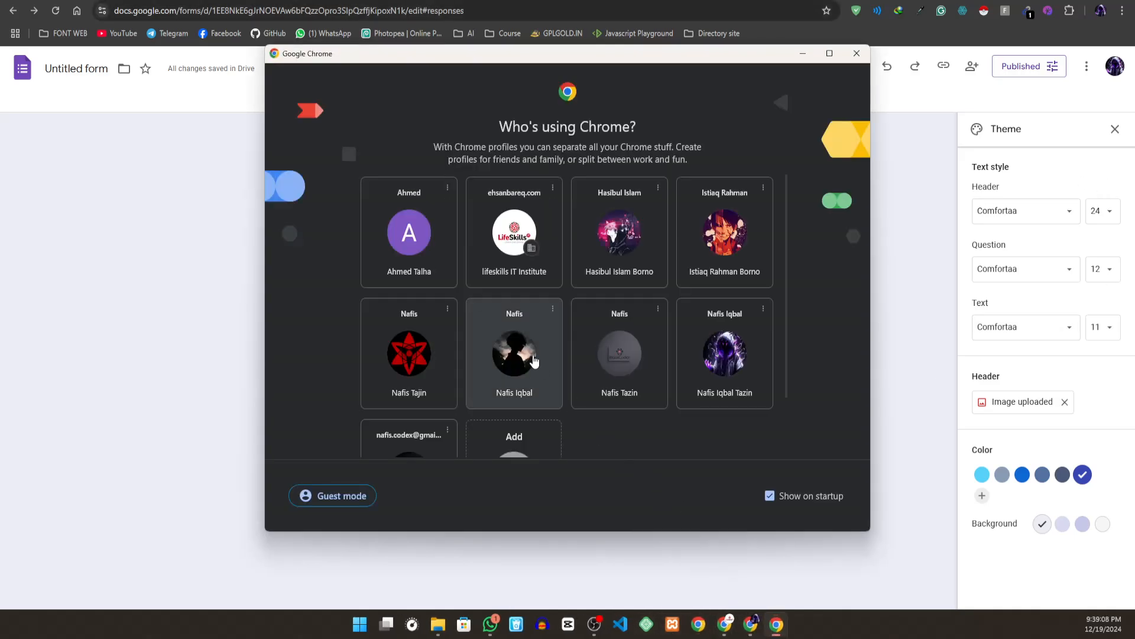
pyautogui.click(755, 239)
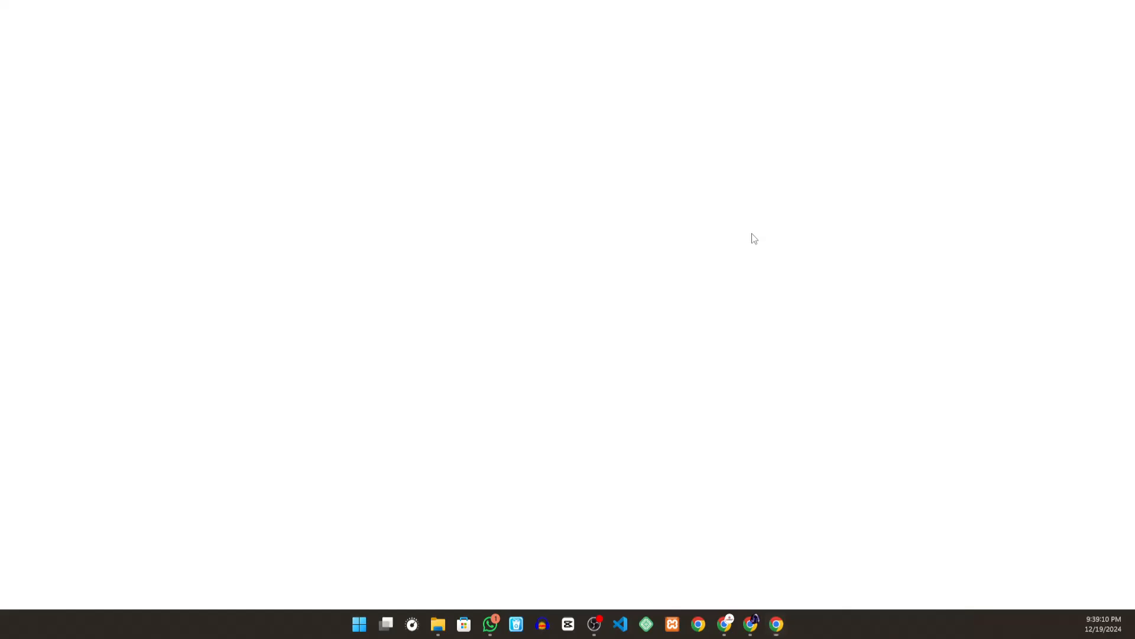
pyautogui.click(171, 8)
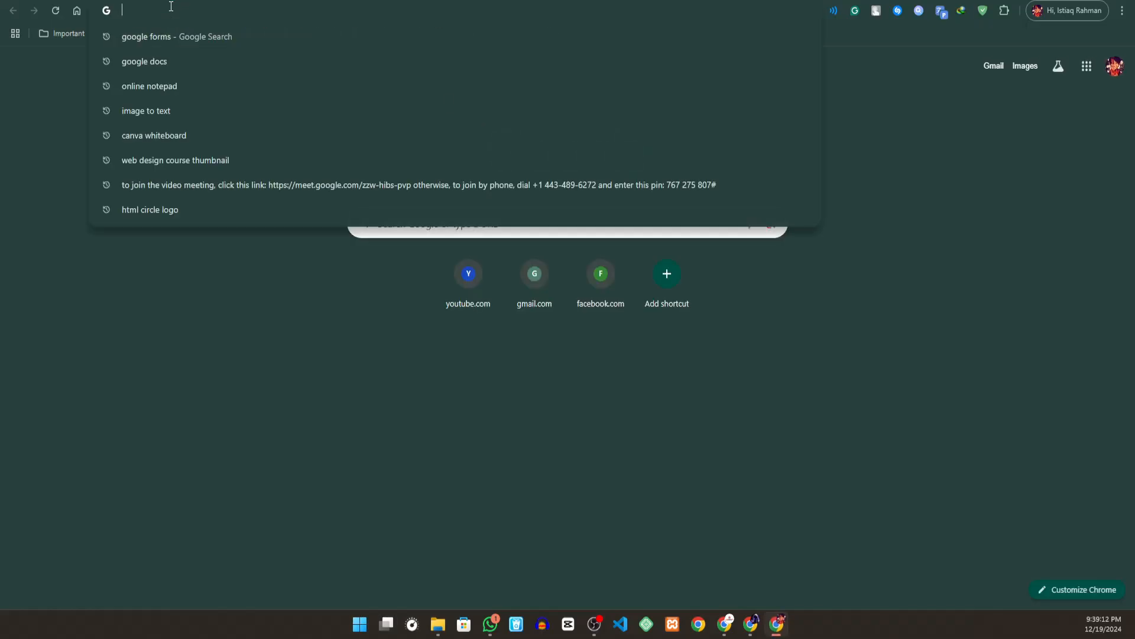
pyautogui.hotkey('ctrl', 'v')
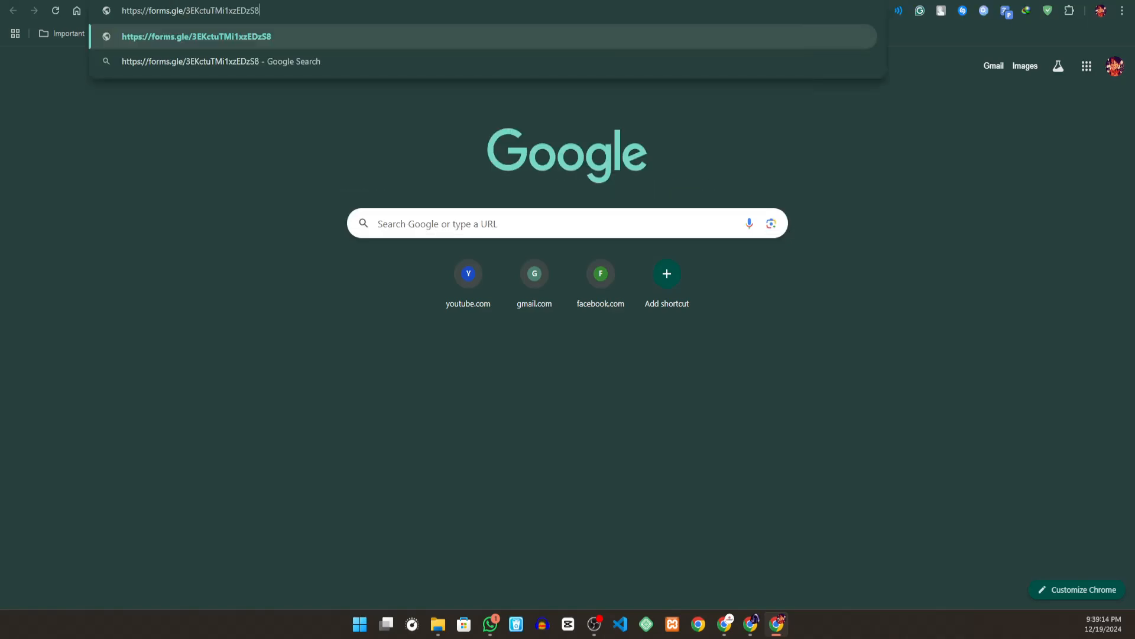
pyautogui.press('Return')
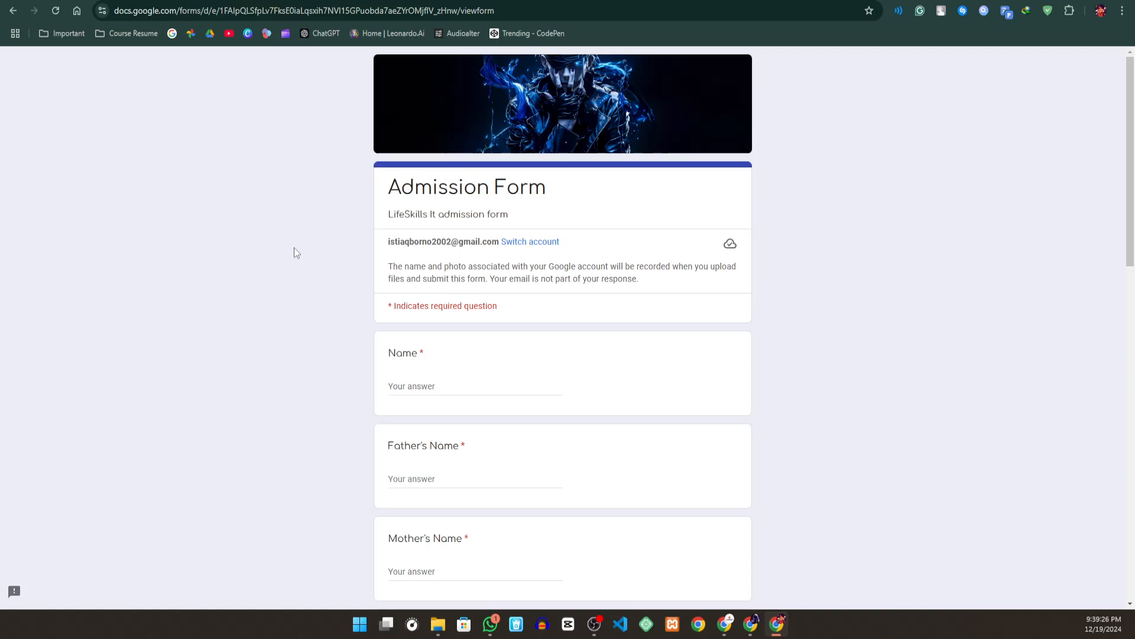
# - Enter the applicant's full name in the Name question of the Admission Form
pyautogui.click(412, 394)
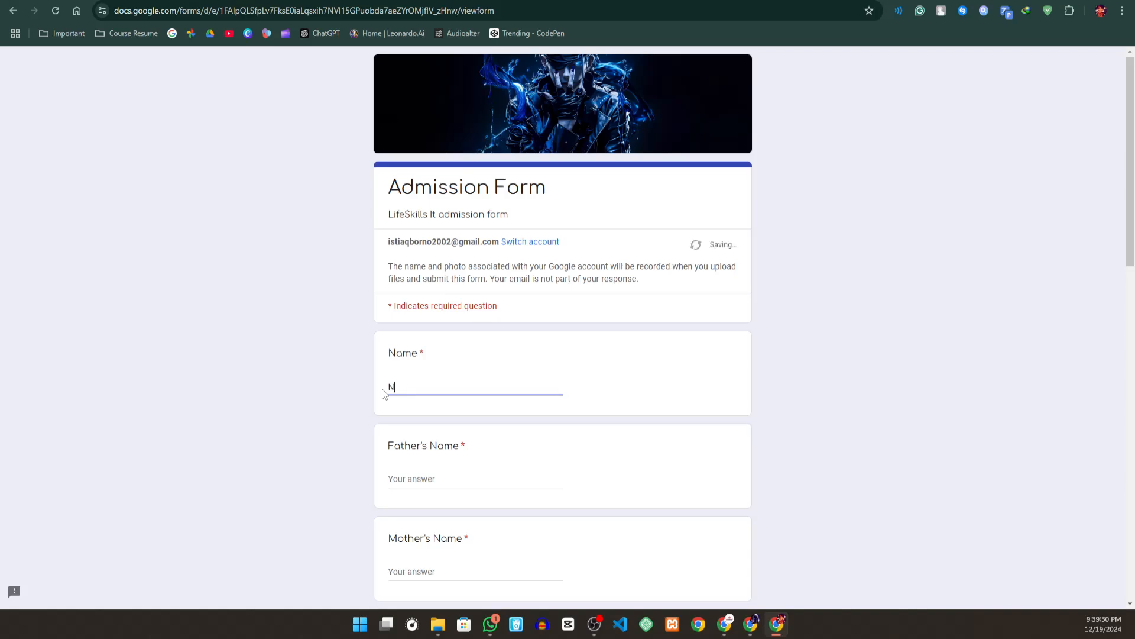
# - Fill in the father's and mother's full names in their respective questions
pyautogui.scroll(-3, 495, 359)
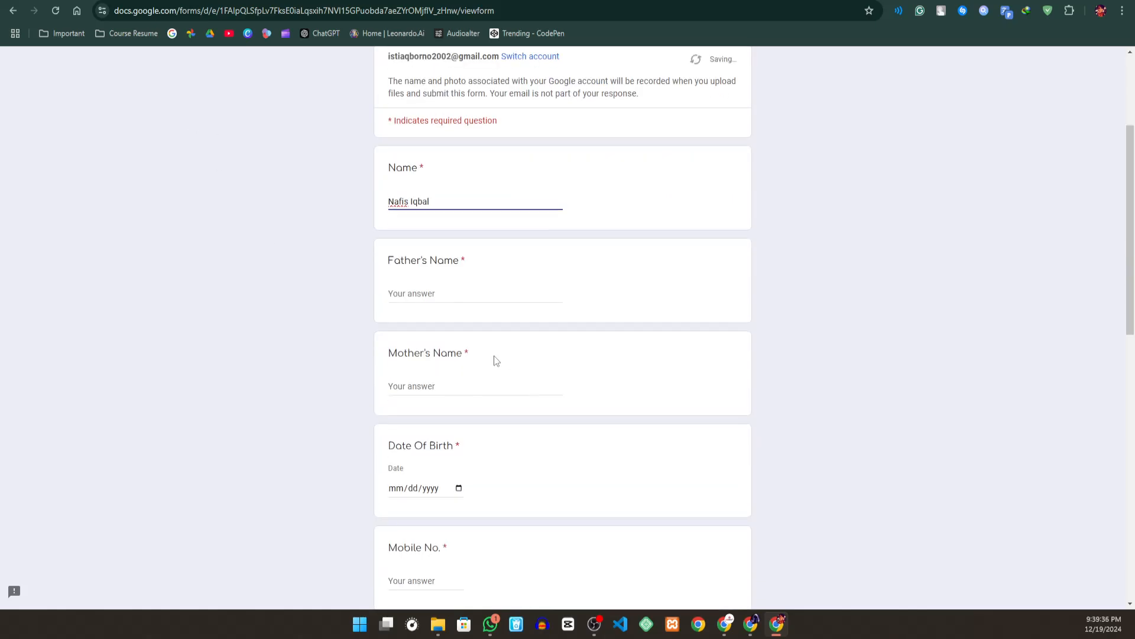
pyautogui.click(417, 294)
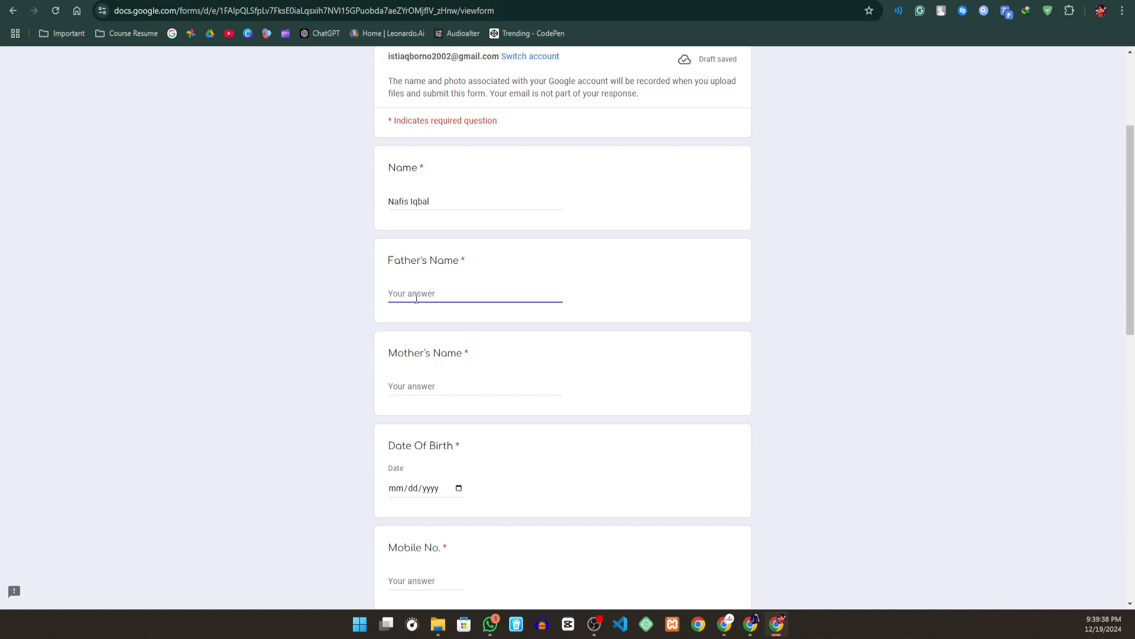
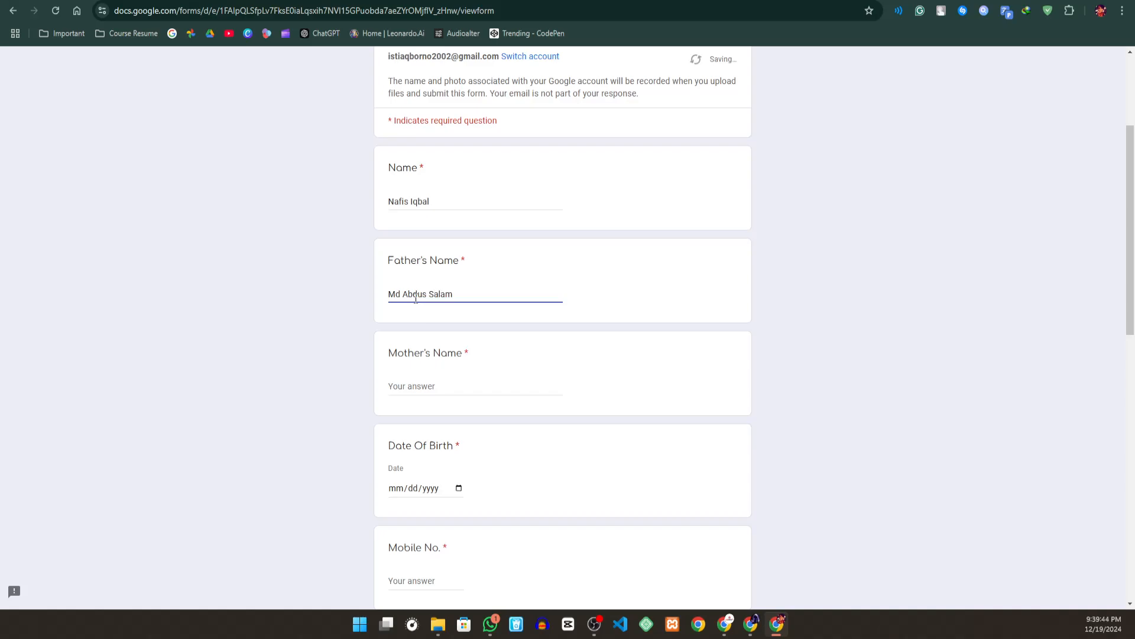
pyautogui.click(448, 387)
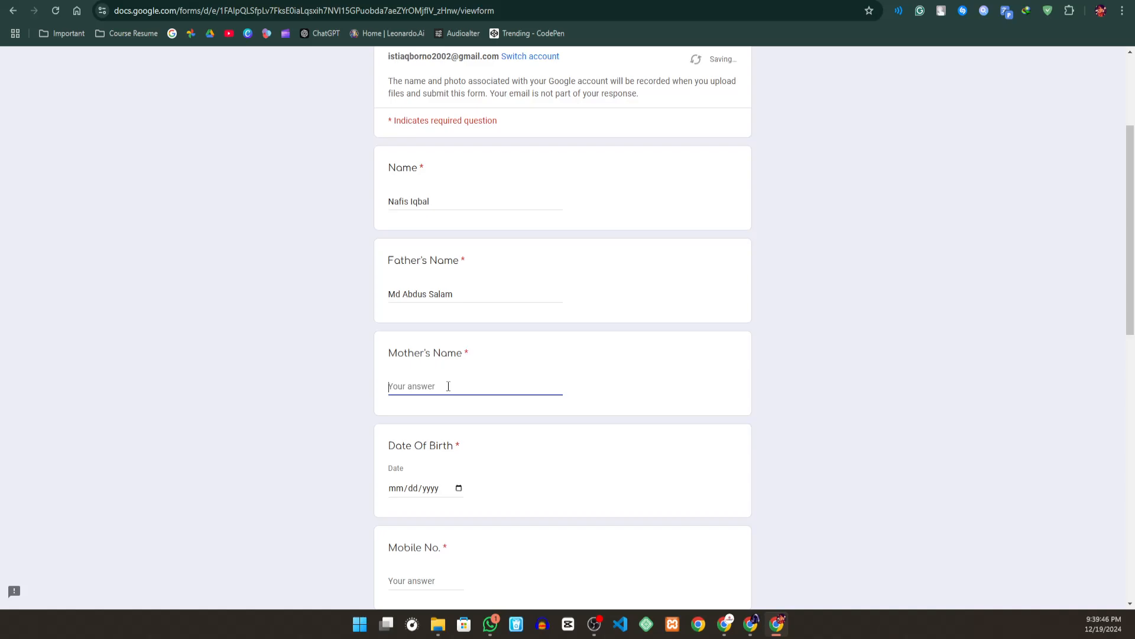
# - Set the applicant's date of birth by choosing the year, month and day in the calendar
pyautogui.scroll(-3, 514, 237)
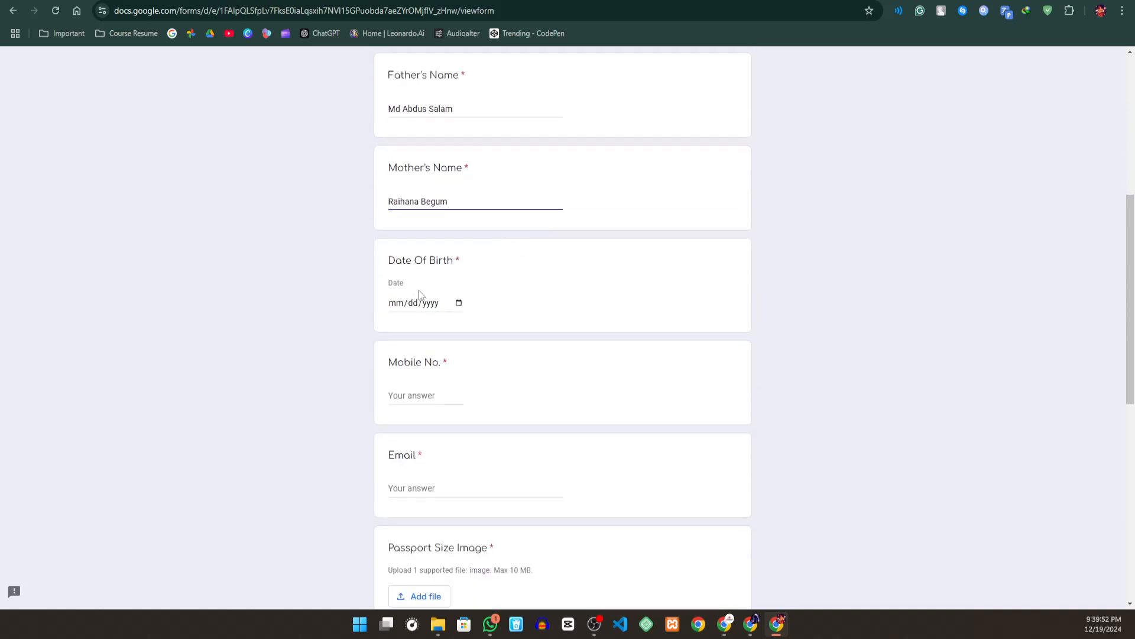
pyautogui.click(459, 303)
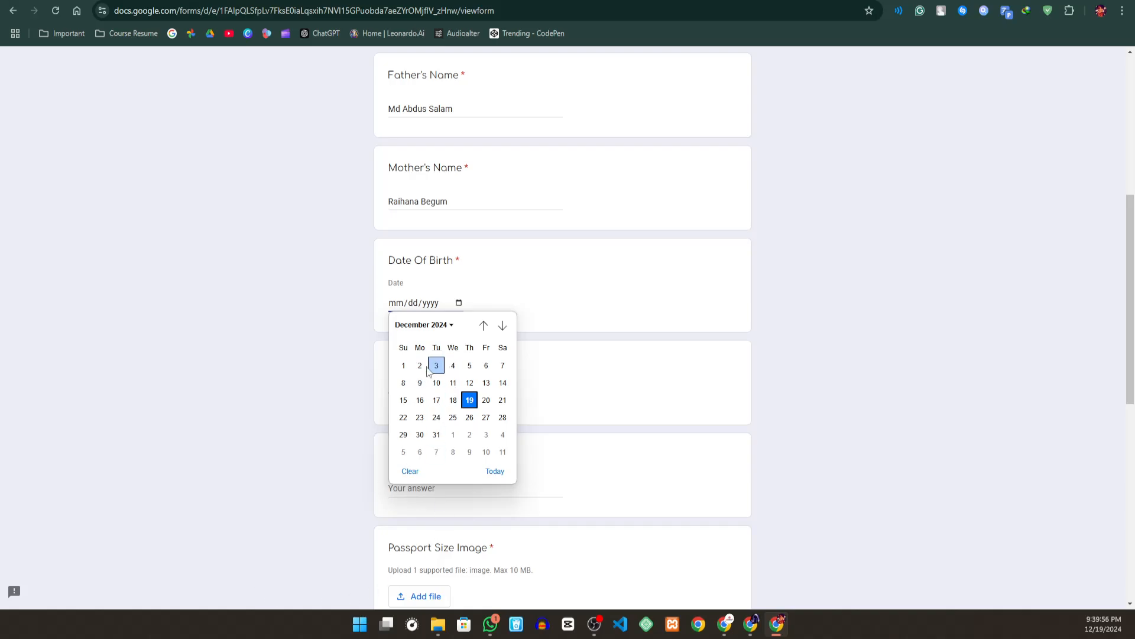
pyautogui.click(451, 326)
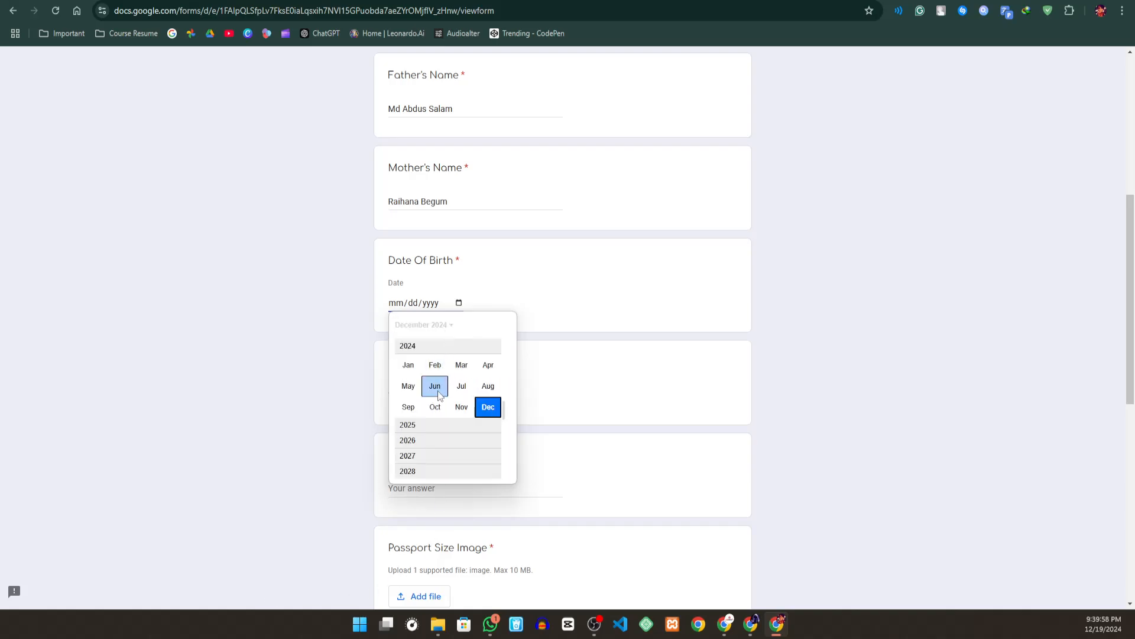
pyautogui.scroll(1, 420, 470)
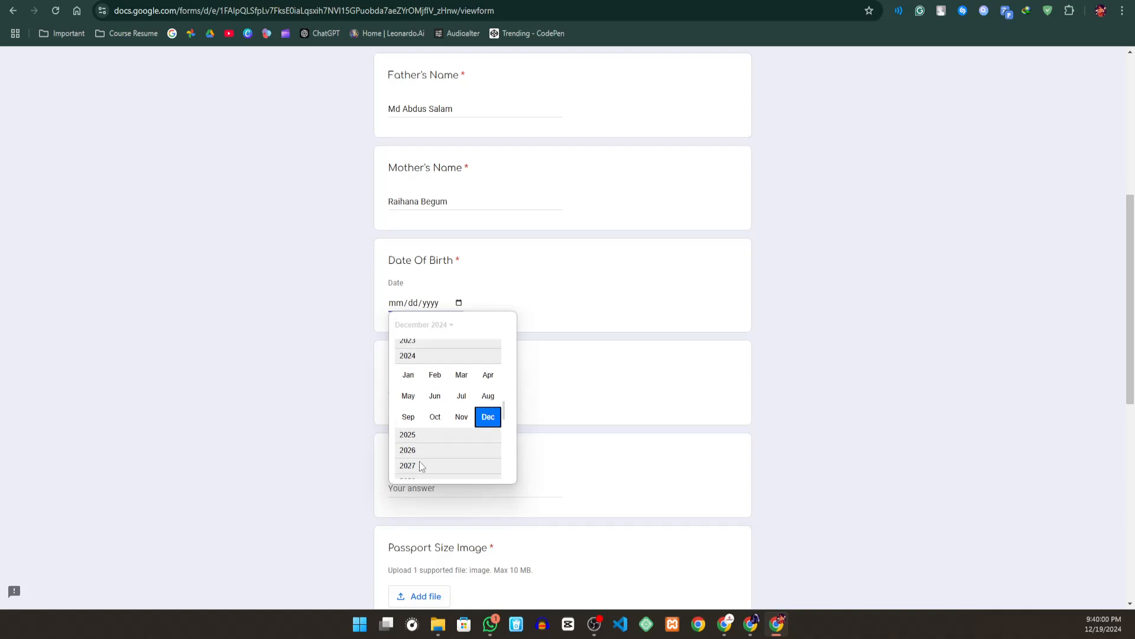
pyautogui.scroll(3, 416, 358)
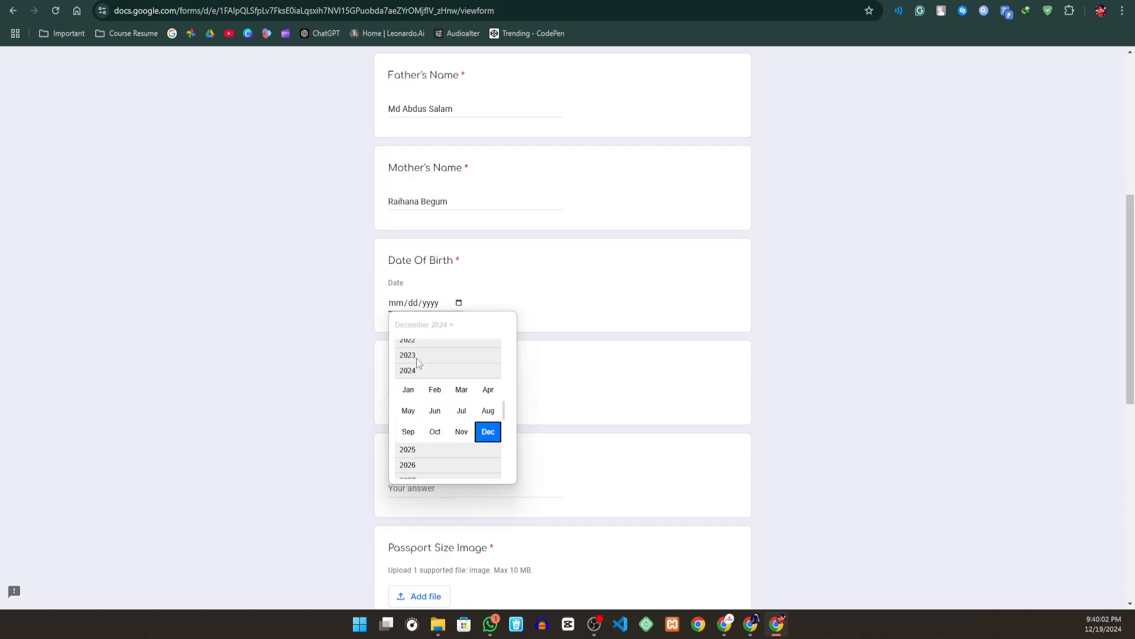
pyautogui.scroll(5, 416, 360)
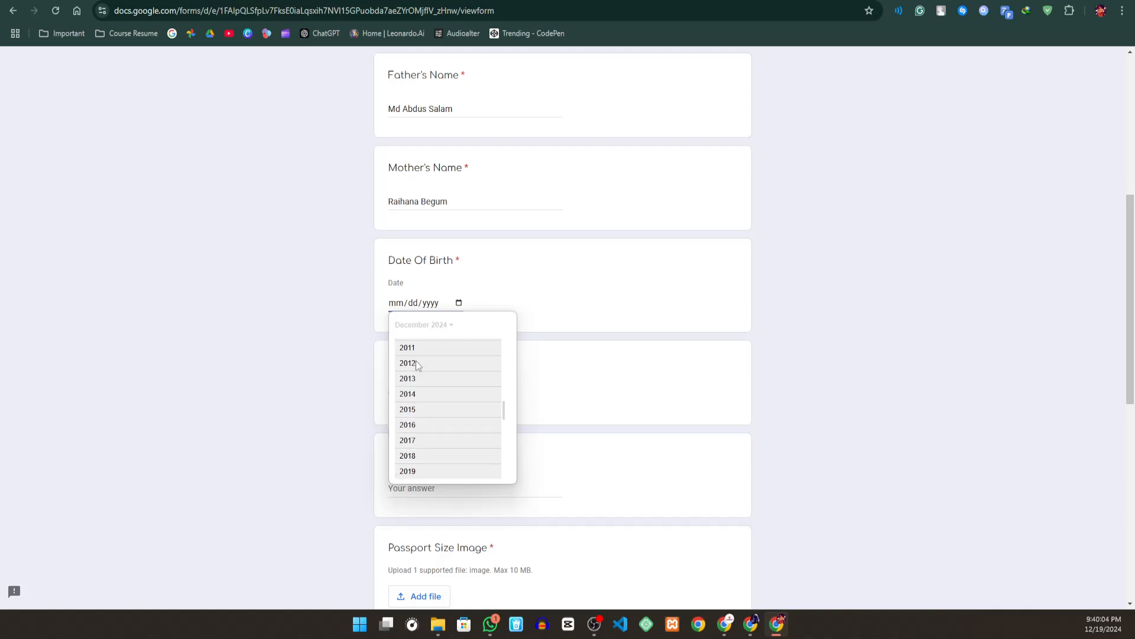
pyautogui.scroll(2, 410, 373)
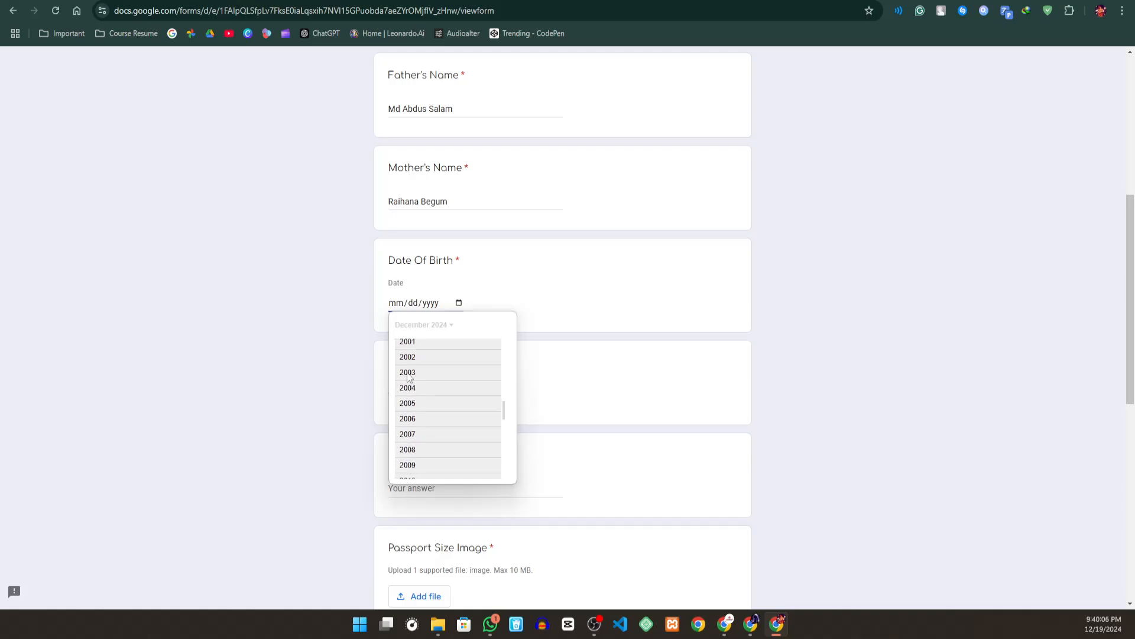
pyautogui.click(417, 357)
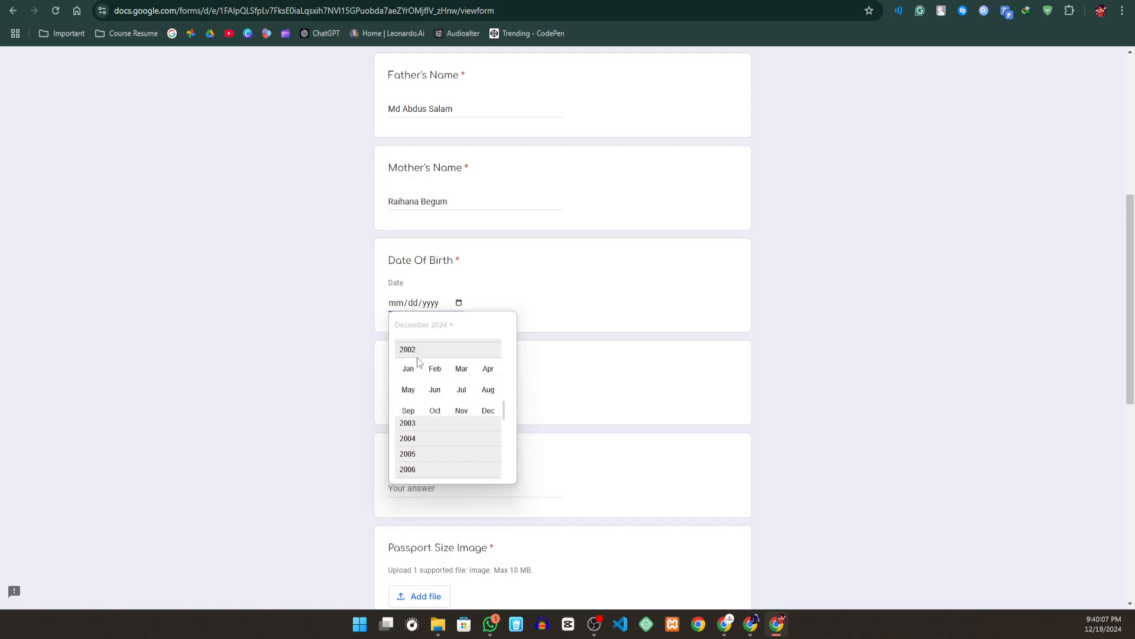
pyautogui.click(460, 365)
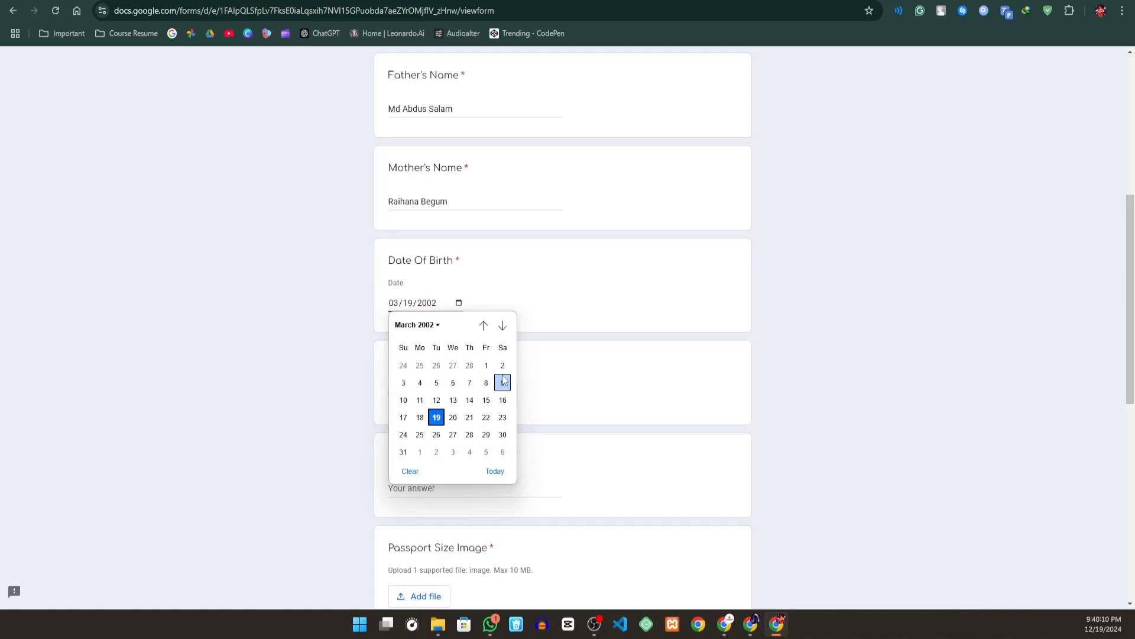
pyautogui.click(503, 434)
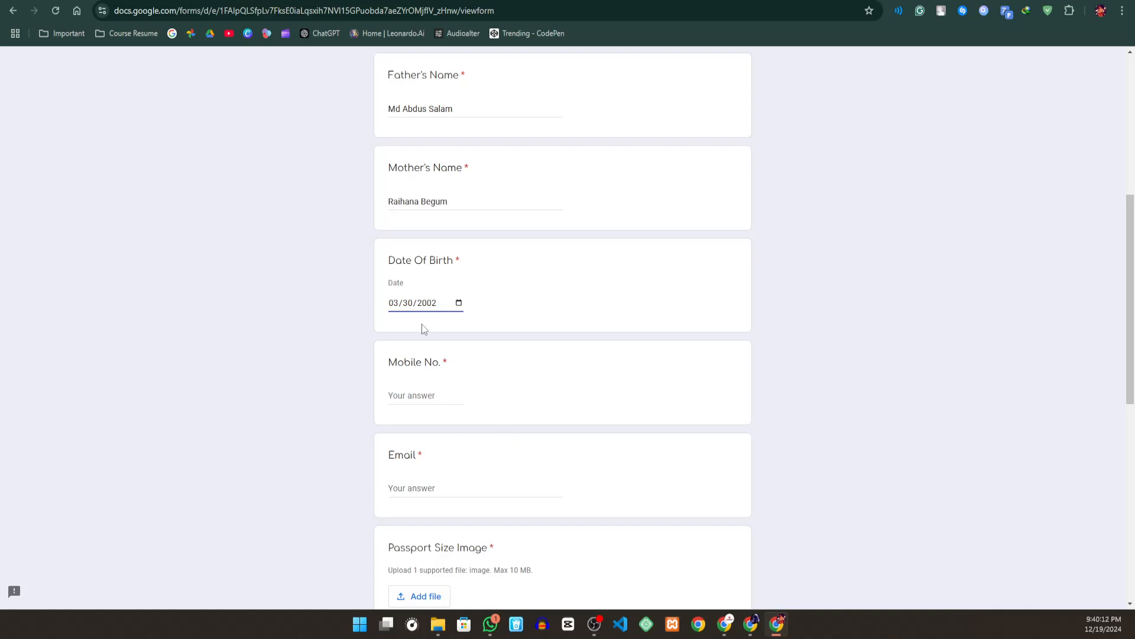
# - Enter the applicant's phone number in the Mobile No. question
pyautogui.click(402, 396)
# - Replace the mobile number with letters such as "sdfsdf" to test the question's number validation
pyautogui.moveTo(451, 395); pyautogui.dragTo(229, 409)
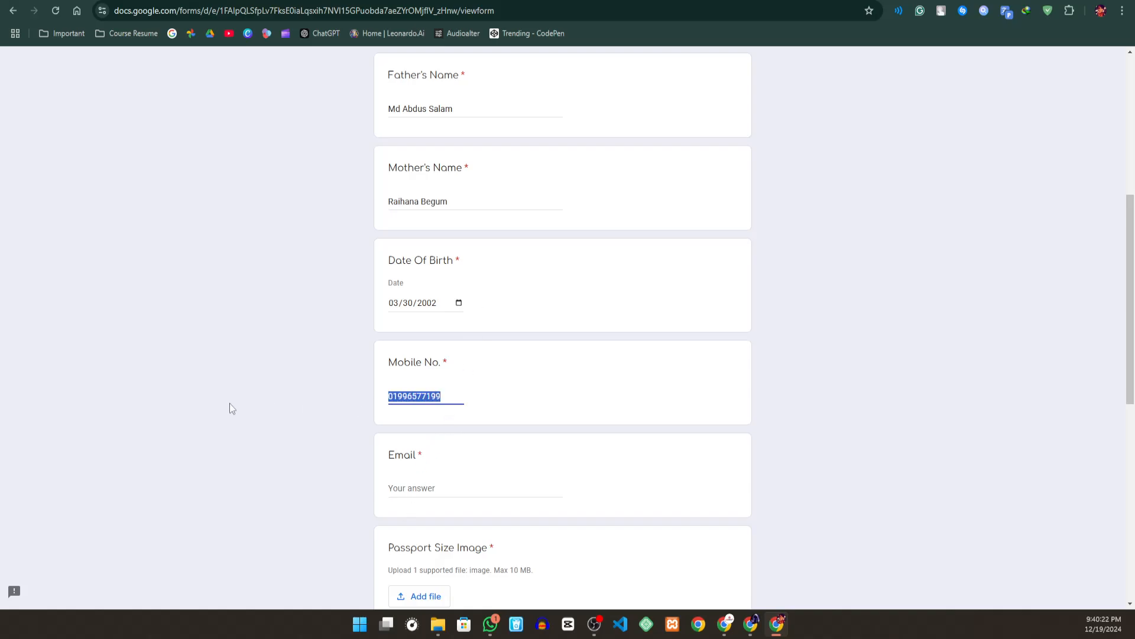
pyautogui.write('sdfsdf')
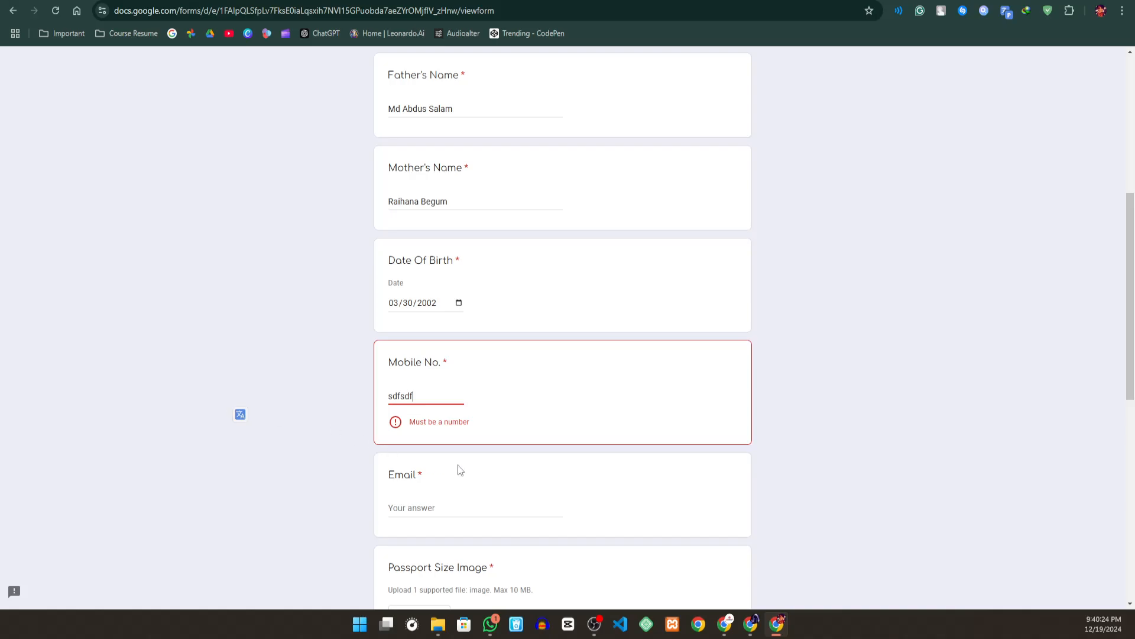
pyautogui.write('dd')
# - Replace the test letters in the Mobile No. question with the applicant's mobile number
pyautogui.moveTo(440, 397); pyautogui.dragTo(245, 404)
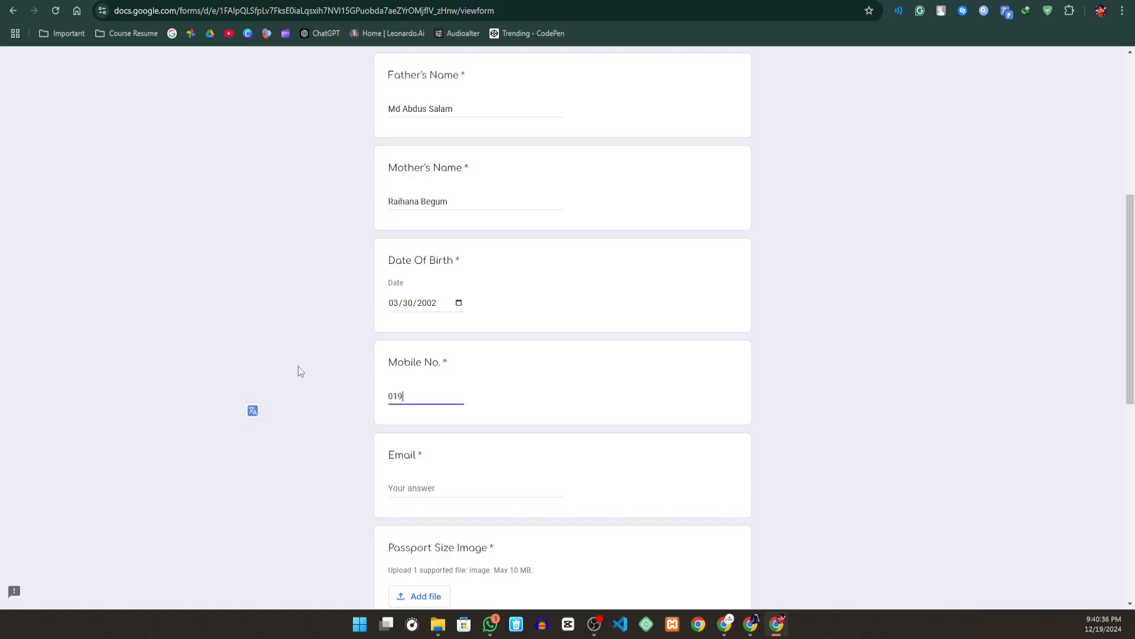
# - Enter "dsfd" in the Email question and leave the field to test its e-mail validation
pyautogui.click(426, 485)
pyautogui.write('dsf')
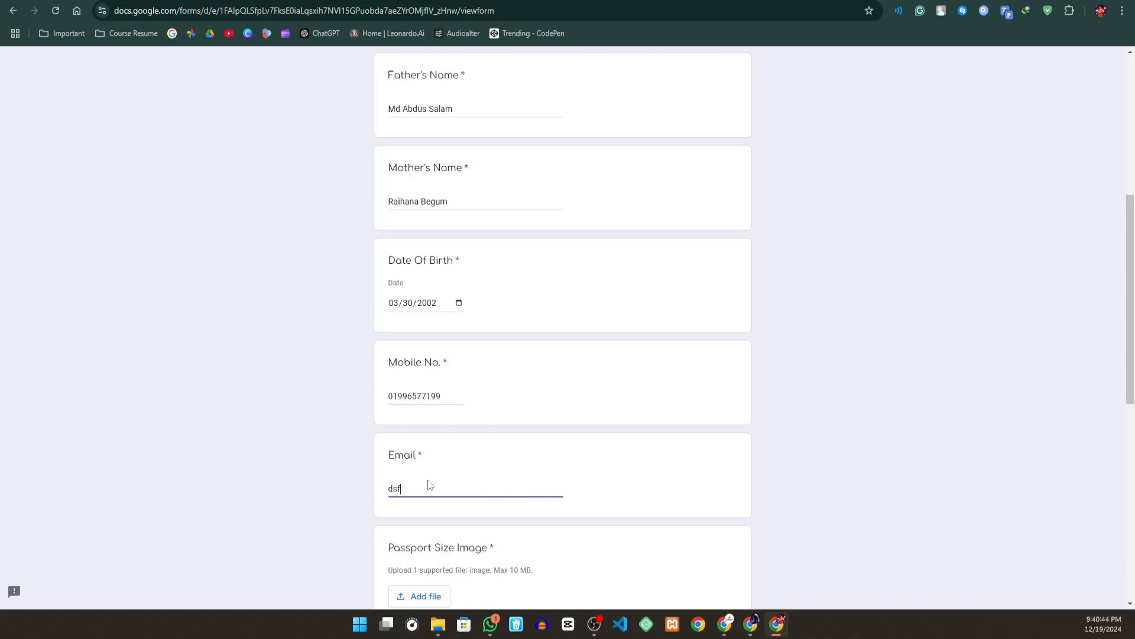
pyautogui.write('d')
pyautogui.click(534, 564)
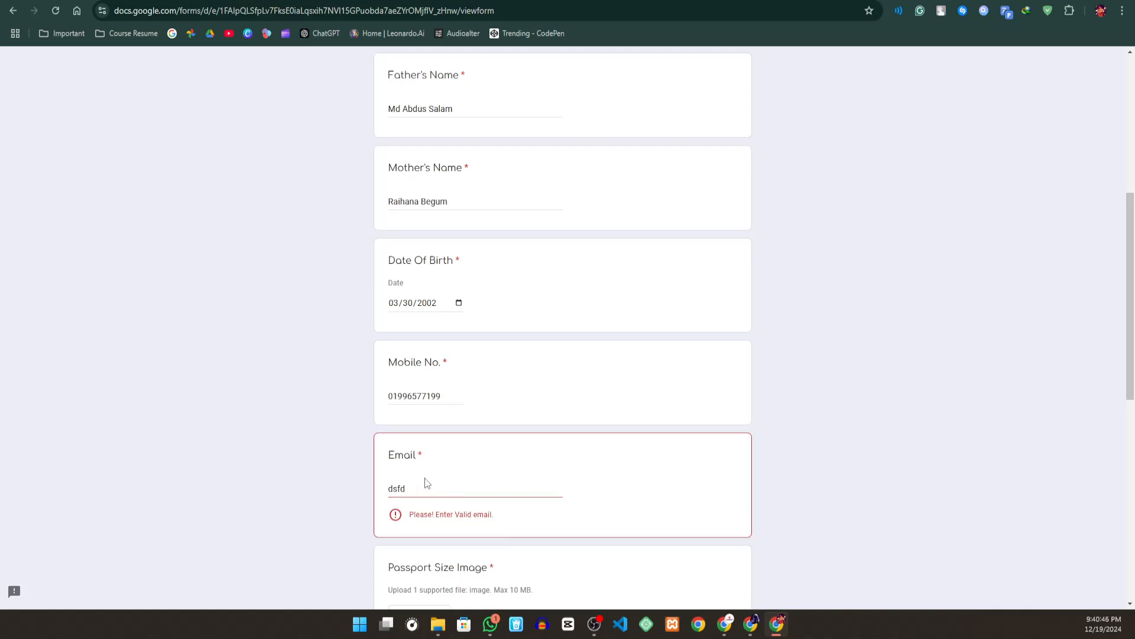
pyautogui.moveTo(499, 520); pyautogui.dragTo(395, 519)
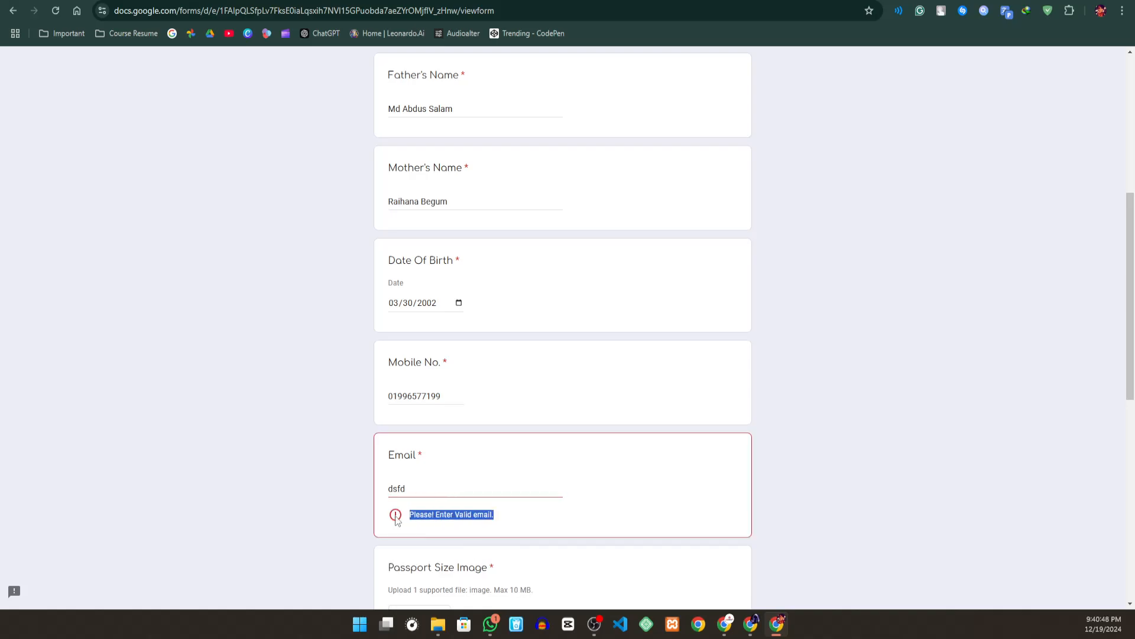
# - Extend the test text in the Email question to a dummy address in valid e-mail format
pyautogui.click(422, 487)
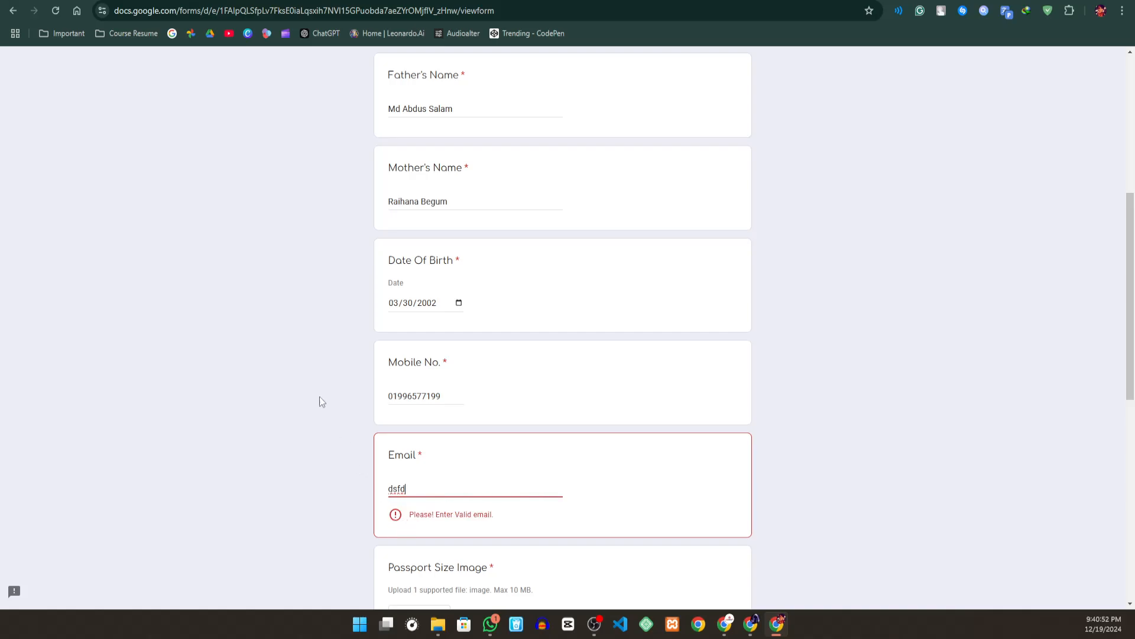
pyautogui.write('@hg.com')
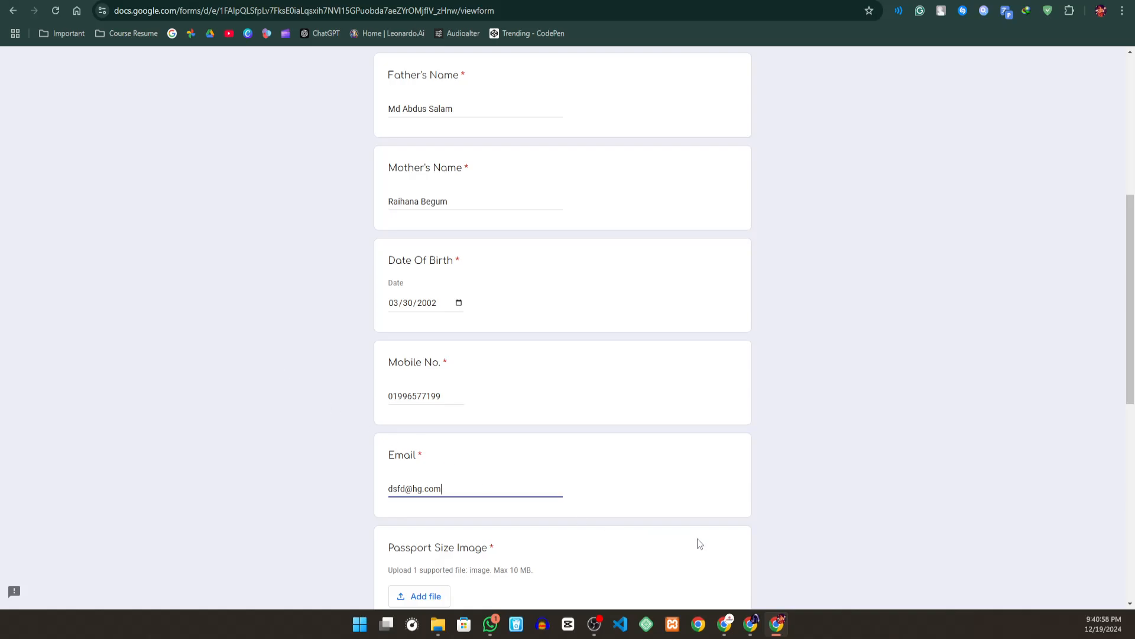
pyautogui.click(699, 538)
pyautogui.click(424, 493)
# - Replace the dummy address in the Email question with the applicant's e-mail address
pyautogui.scroll(-2, 509, 433)
pyautogui.click(461, 362)
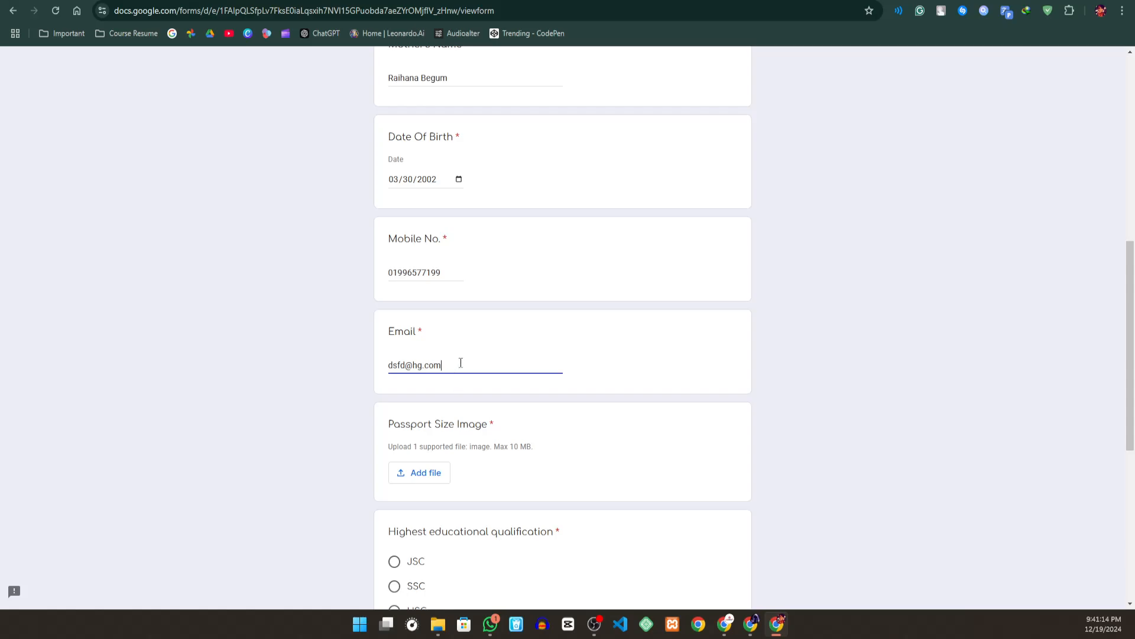
pyautogui.moveTo(460, 363); pyautogui.dragTo(257, 342)
pyautogui.press('BackSpace')
pyautogui.click(433, 473)
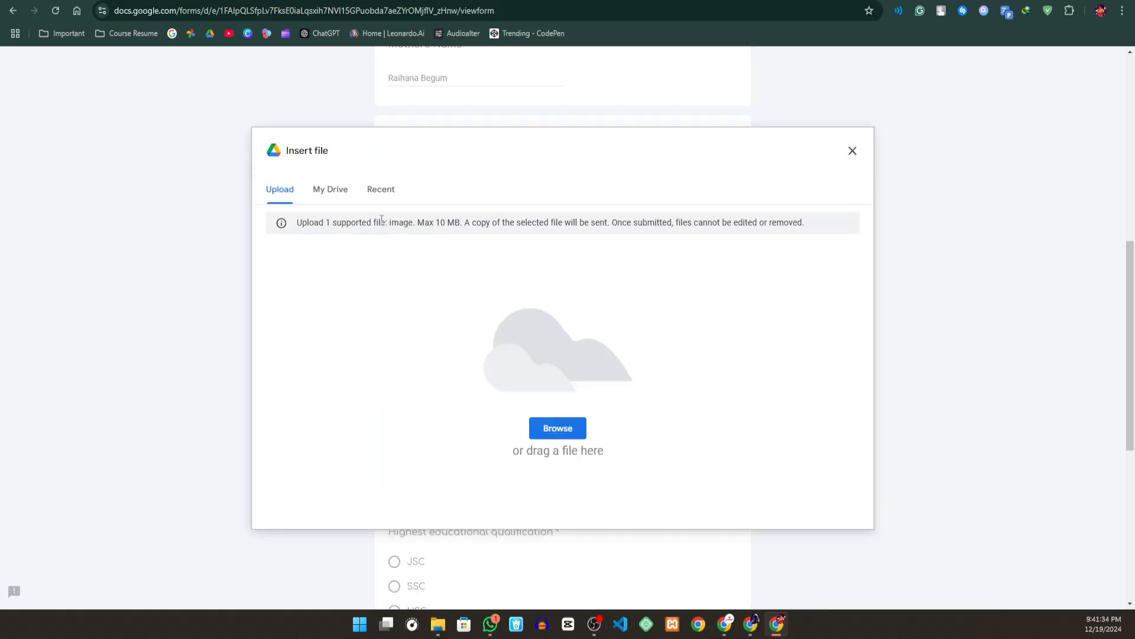
pyautogui.click(545, 434)
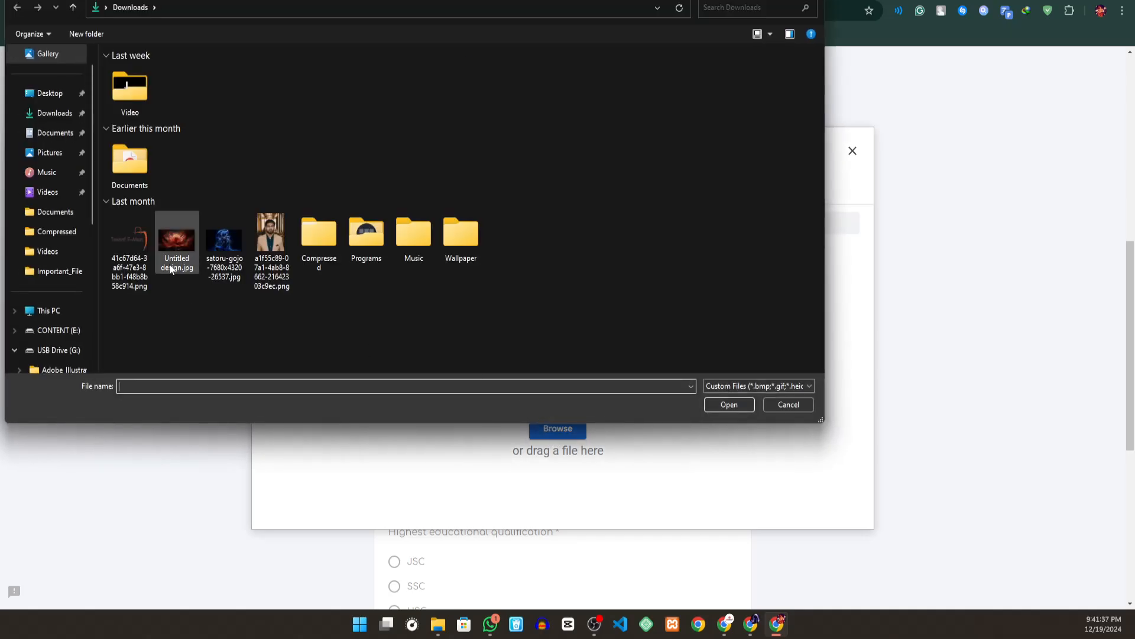
pyautogui.click(258, 259)
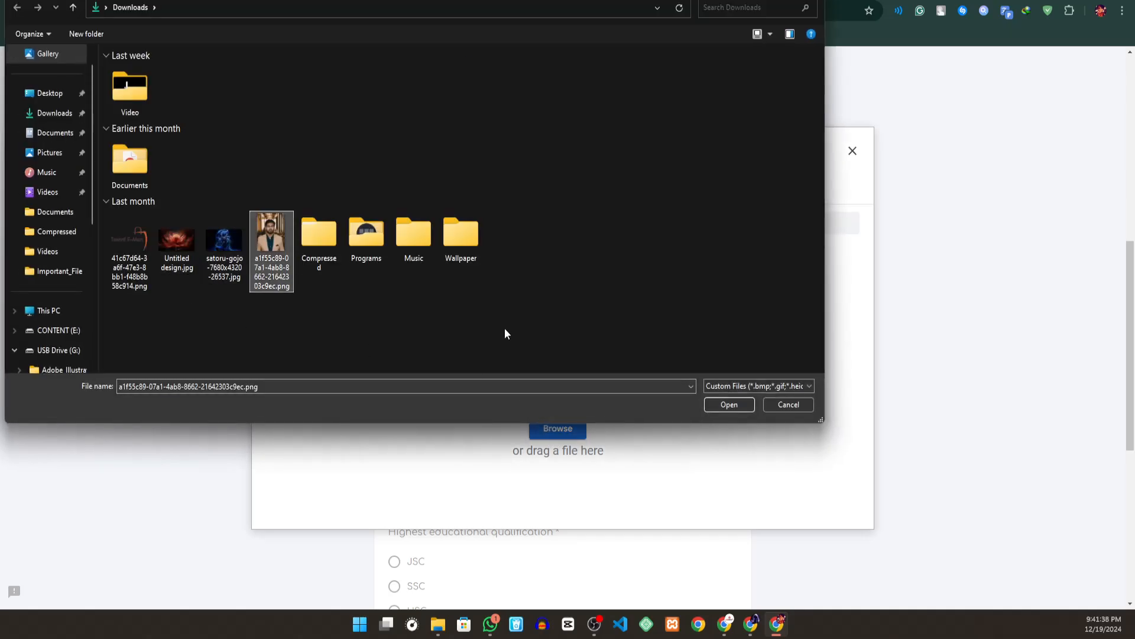
pyautogui.click(713, 406)
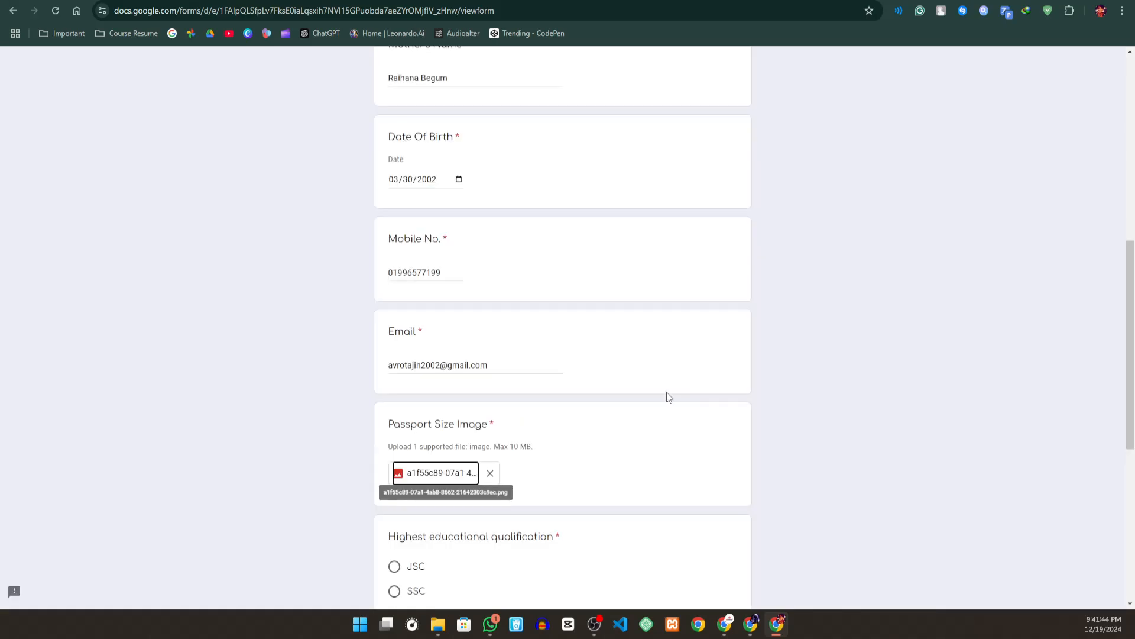
pyautogui.scroll(-2, 579, 414)
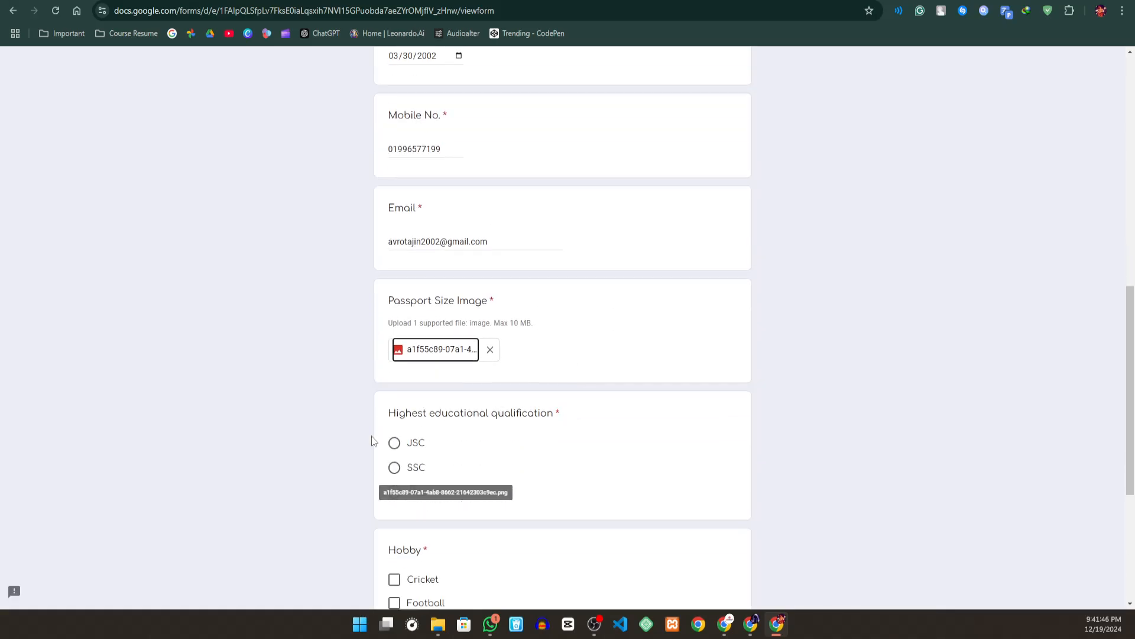
# - Select HSC as the highest educational qualification and tick E-Sports, Football and Cricket in the Hobby question
pyautogui.click(496, 426)
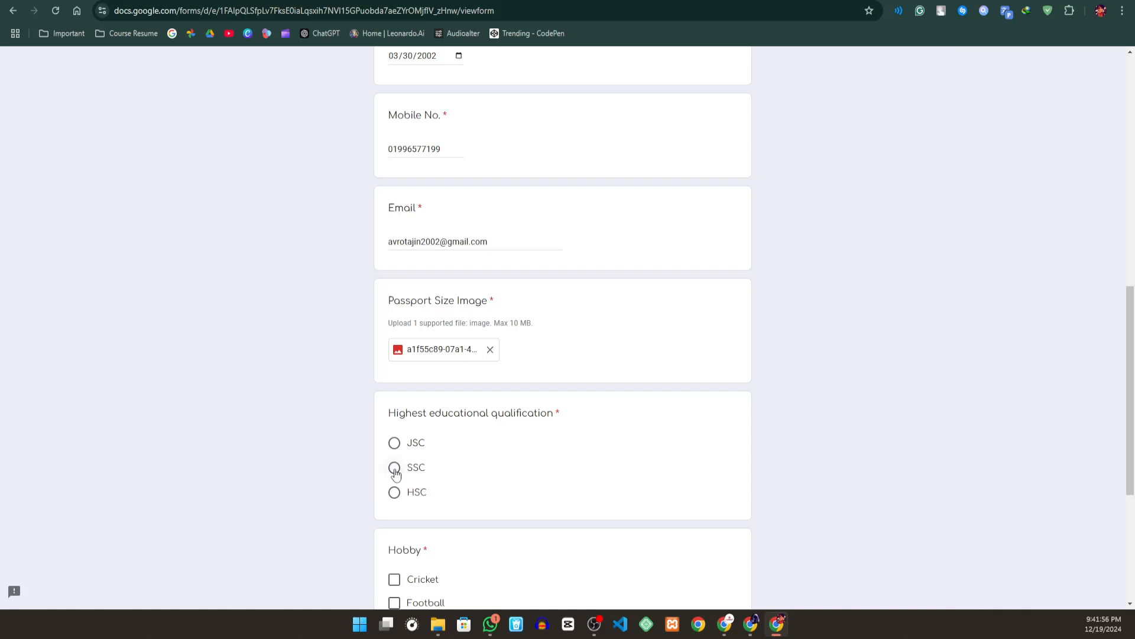
pyautogui.click(395, 496)
pyautogui.scroll(-3, 527, 436)
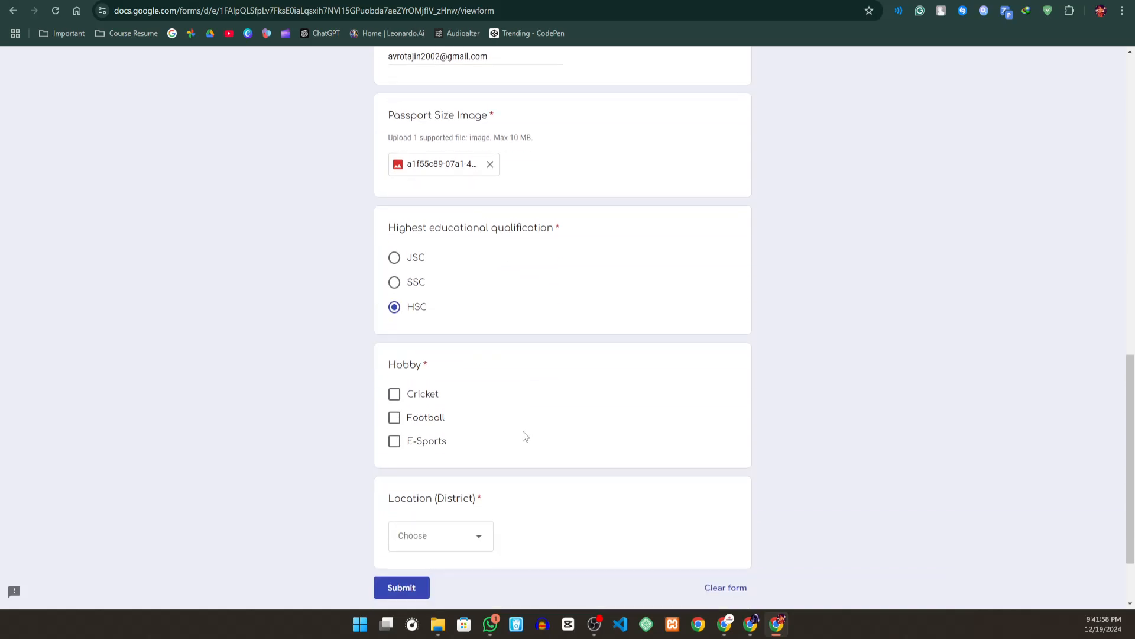
pyautogui.click(395, 441)
pyautogui.click(396, 418)
pyautogui.click(400, 393)
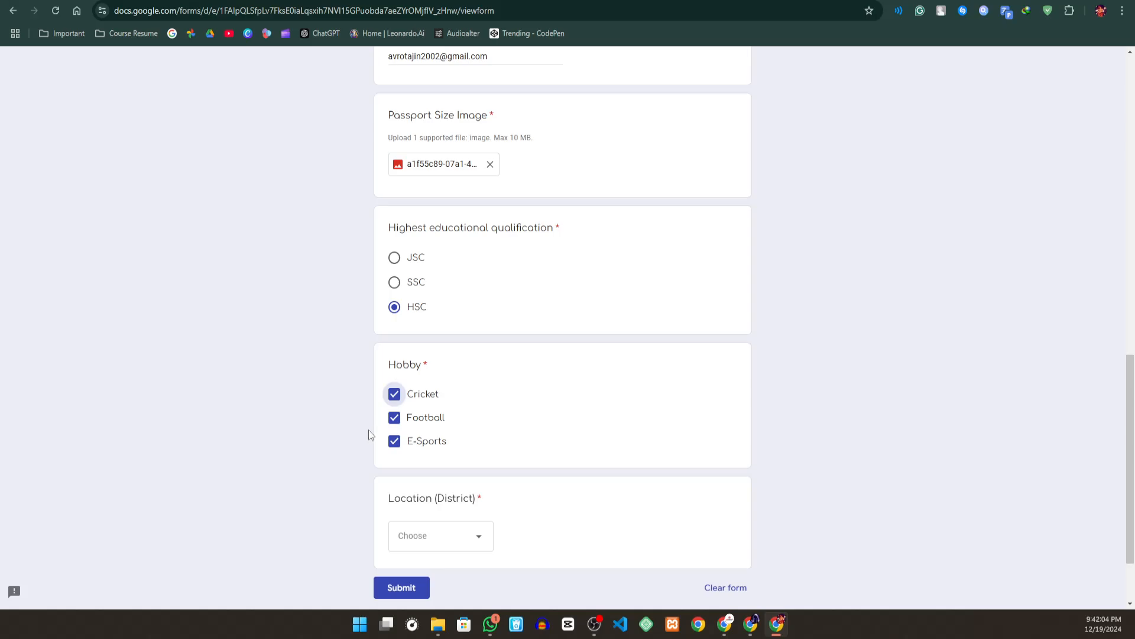
# - Clear Football and Cricket in the Hobby question, keeping only E-Sports selected
pyautogui.click(408, 417)
pyautogui.click(417, 396)
pyautogui.rightClick(423, 409)
pyautogui.click(775, 323)
# - Try SSC before reselecting HSC as the qualification, and tick and untick the Cricket and Football hobbies
pyautogui.click(394, 284)
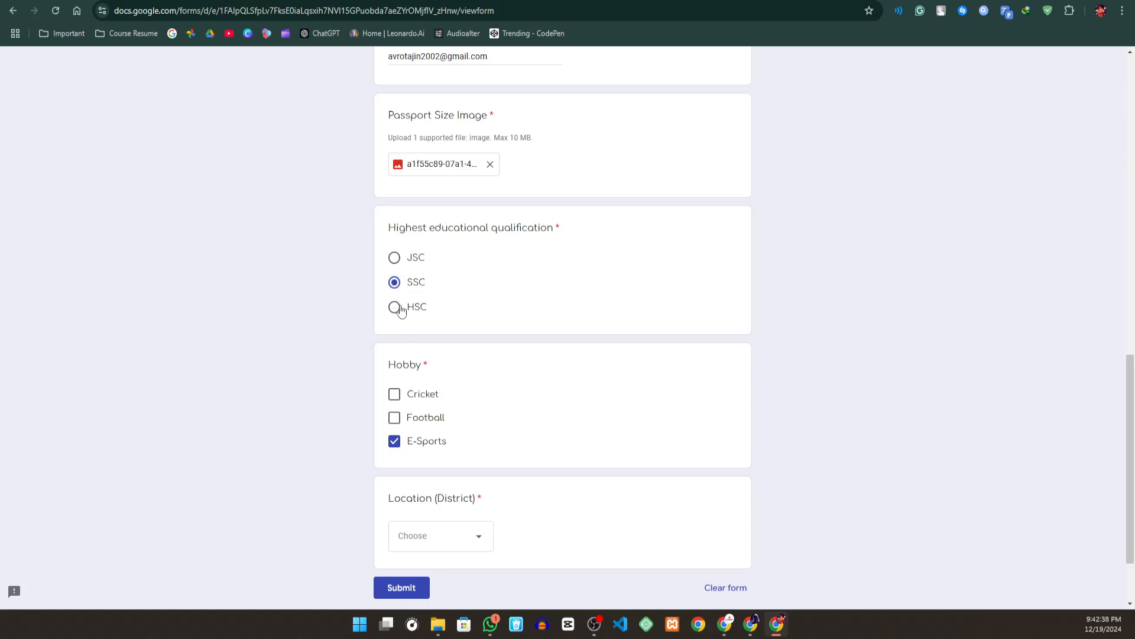
pyautogui.click(395, 308)
pyautogui.click(394, 394)
pyautogui.click(395, 418)
pyautogui.click(395, 395)
pyautogui.click(395, 419)
# - Choose Rajshahi for the Location (District) question and submit the admission form
pyautogui.scroll(-1, 420, 454)
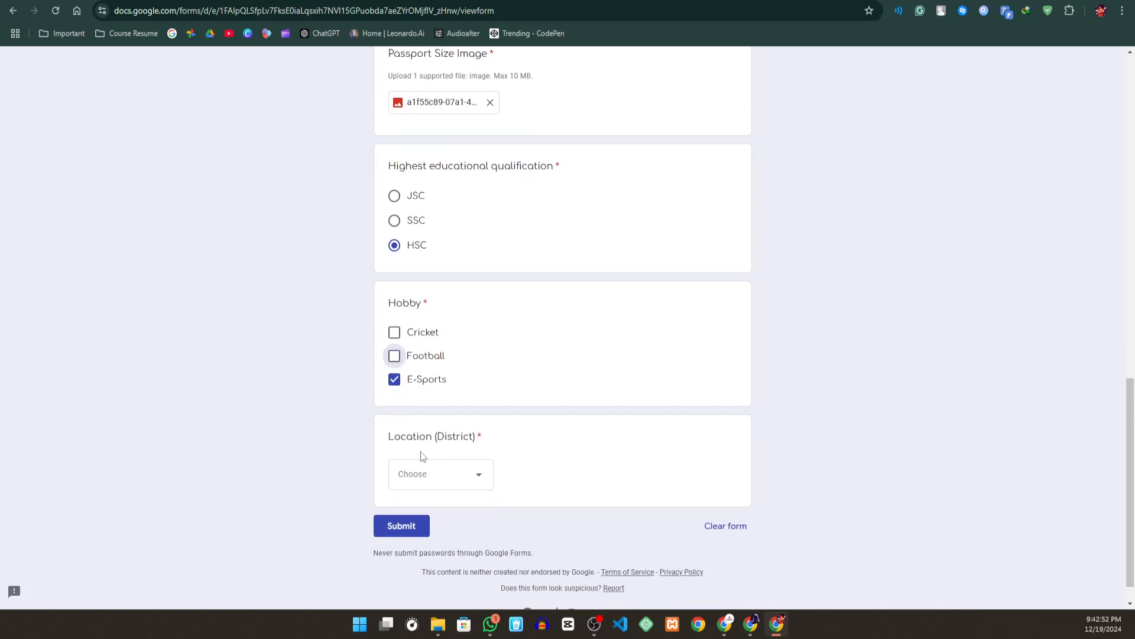
pyautogui.click(466, 482)
pyautogui.scroll(-1, 459, 464)
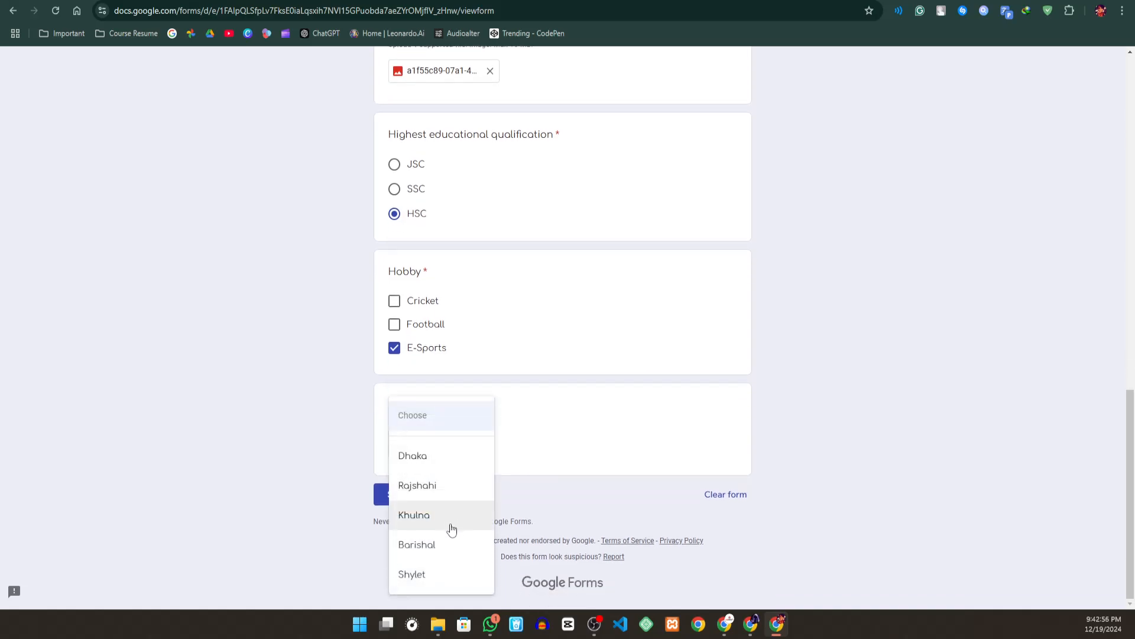
pyautogui.click(435, 494)
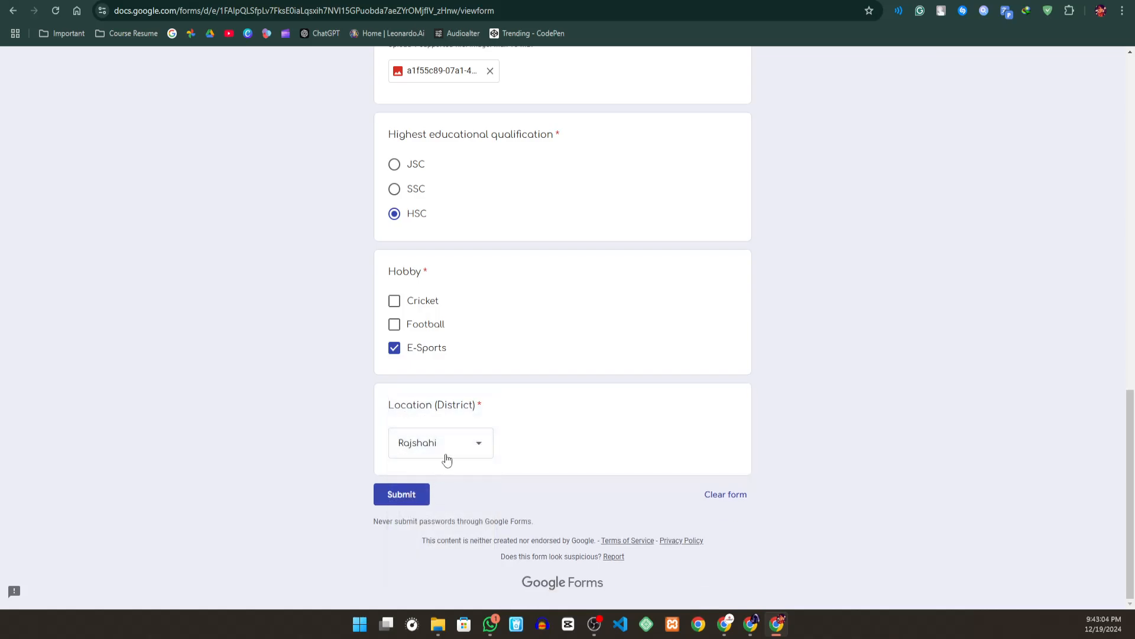
pyautogui.click(402, 492)
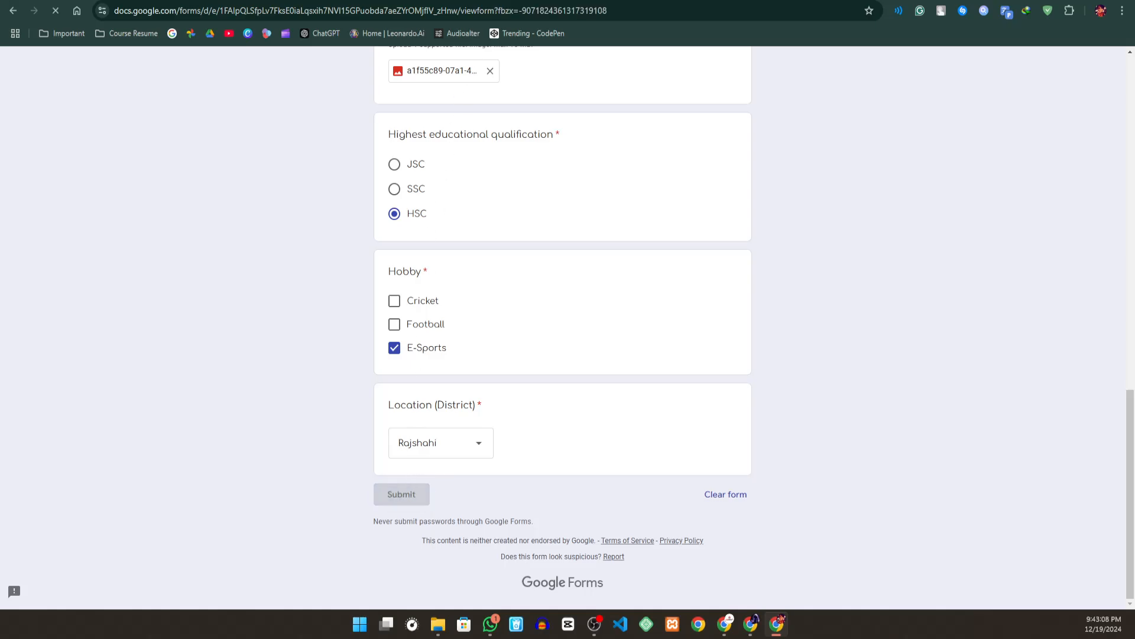
# - Check the submitted answers in the form's response summary and in the linked responses sheet
pyautogui.hotkey('alt', 'Tab')
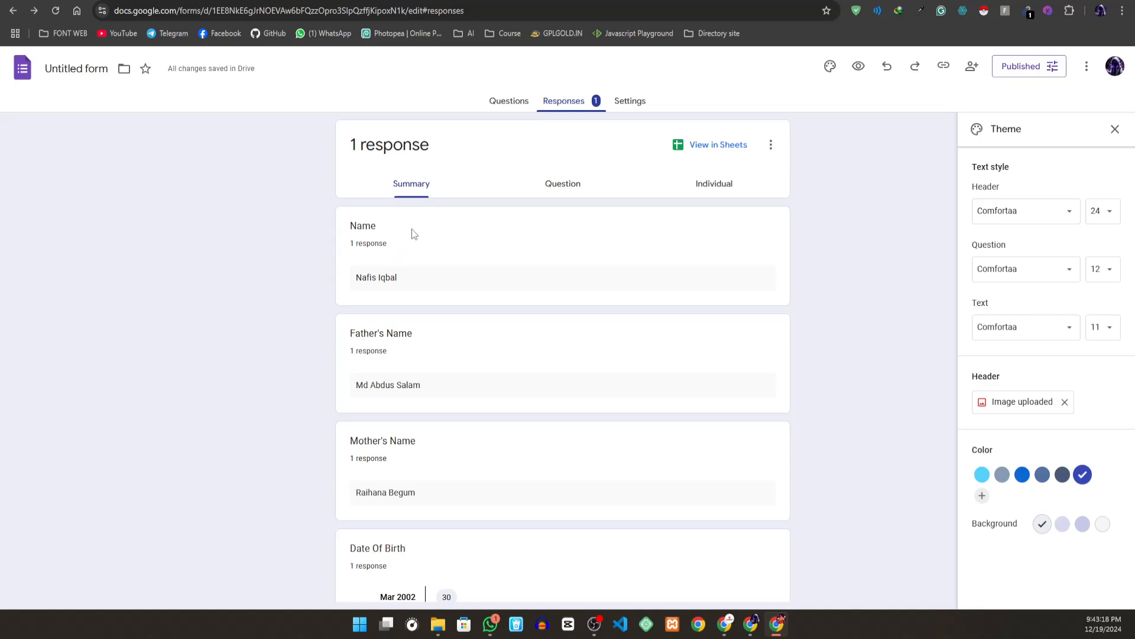
pyautogui.scroll(-4, 489, 330)
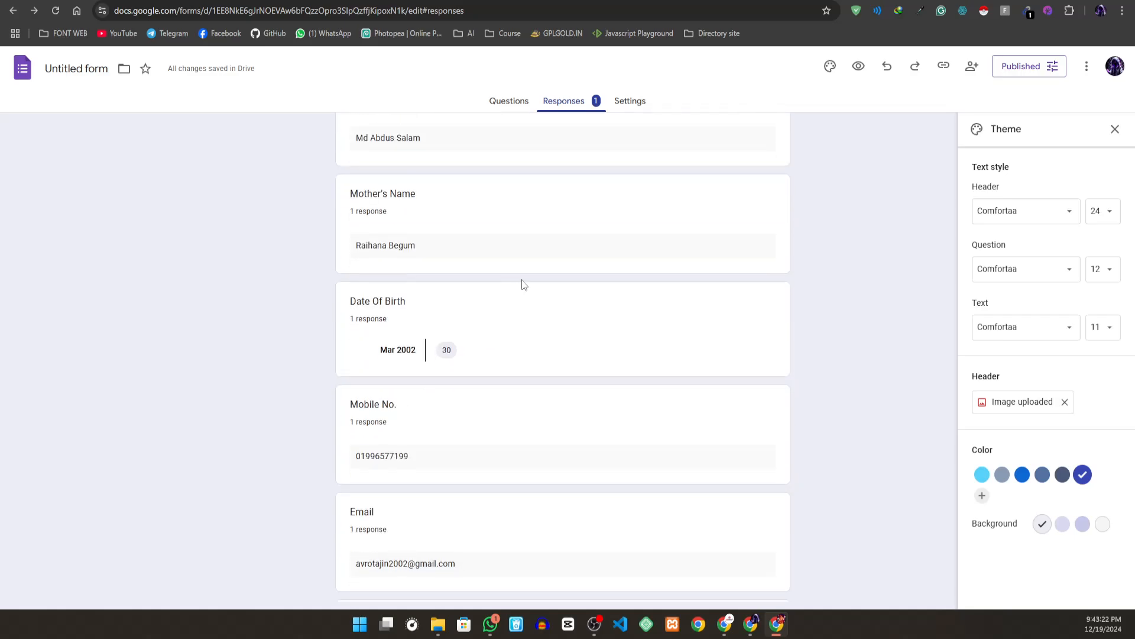
pyautogui.hotkey('alt', 'Tab')
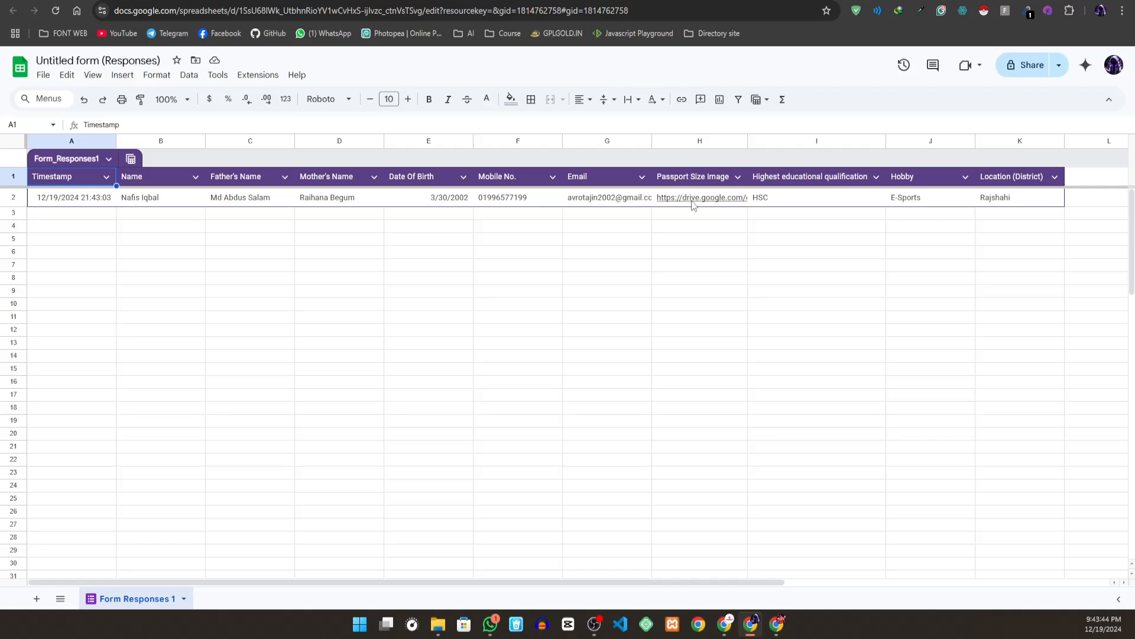
pyautogui.moveTo(694, 200)
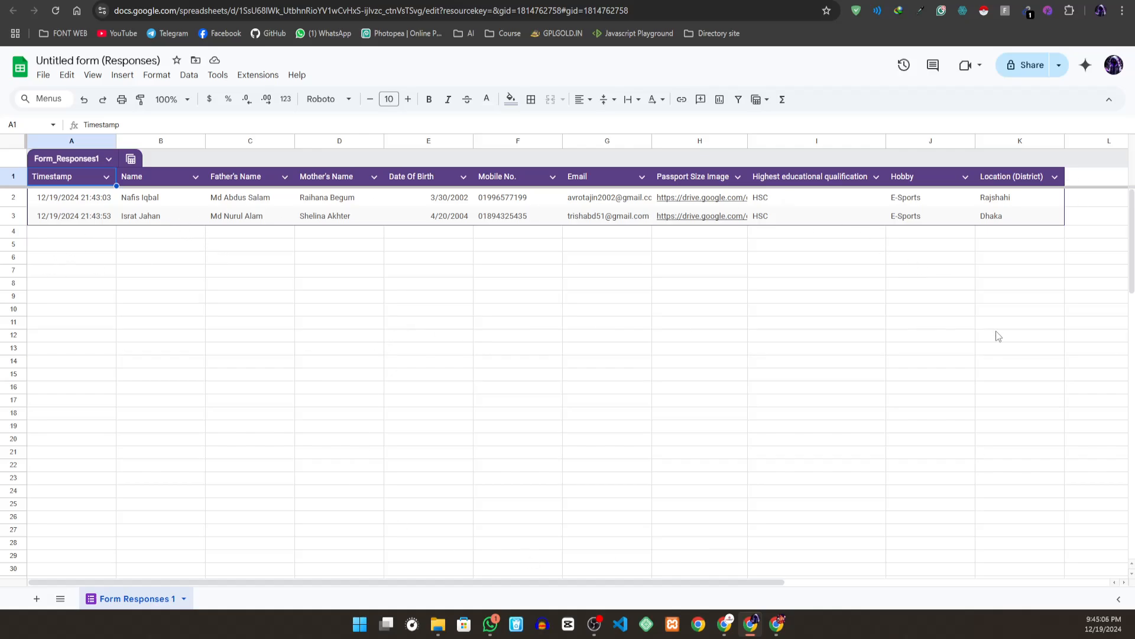
# - Center-align the contents of all cells in the Form Responses 1 sheet horizontally
pyautogui.click(3, 147)
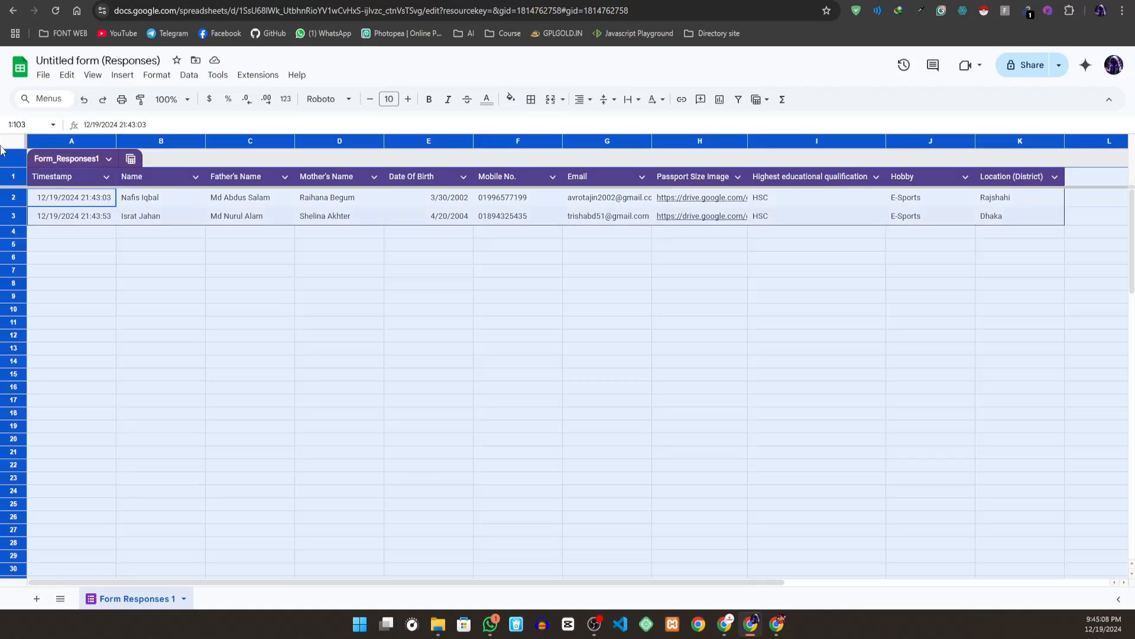
pyautogui.click(584, 113)
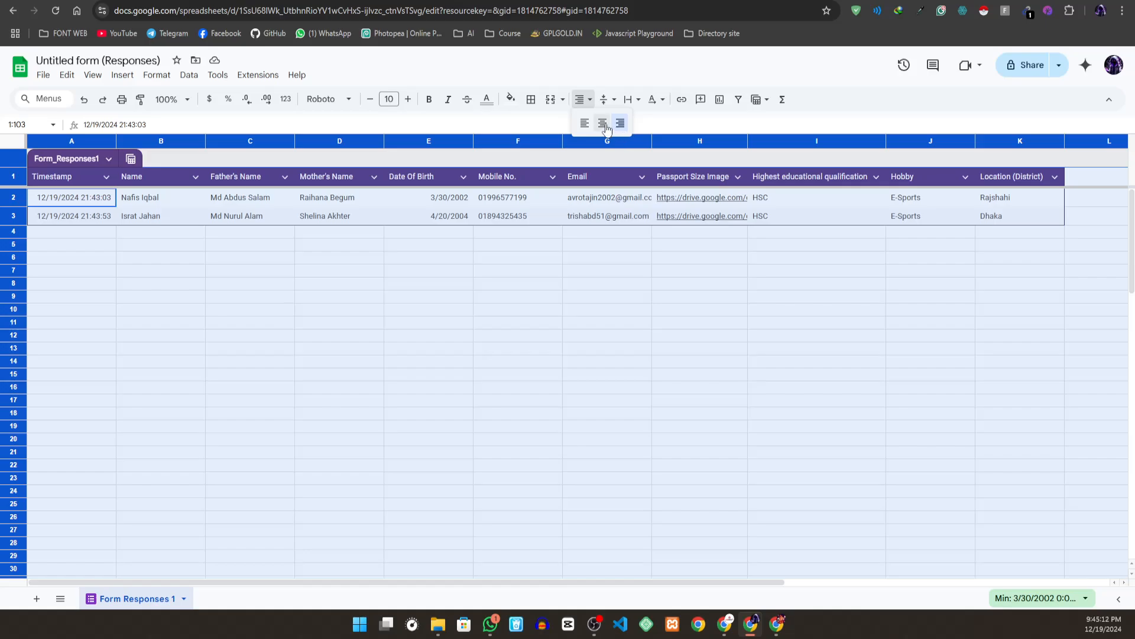
pyautogui.click(604, 124)
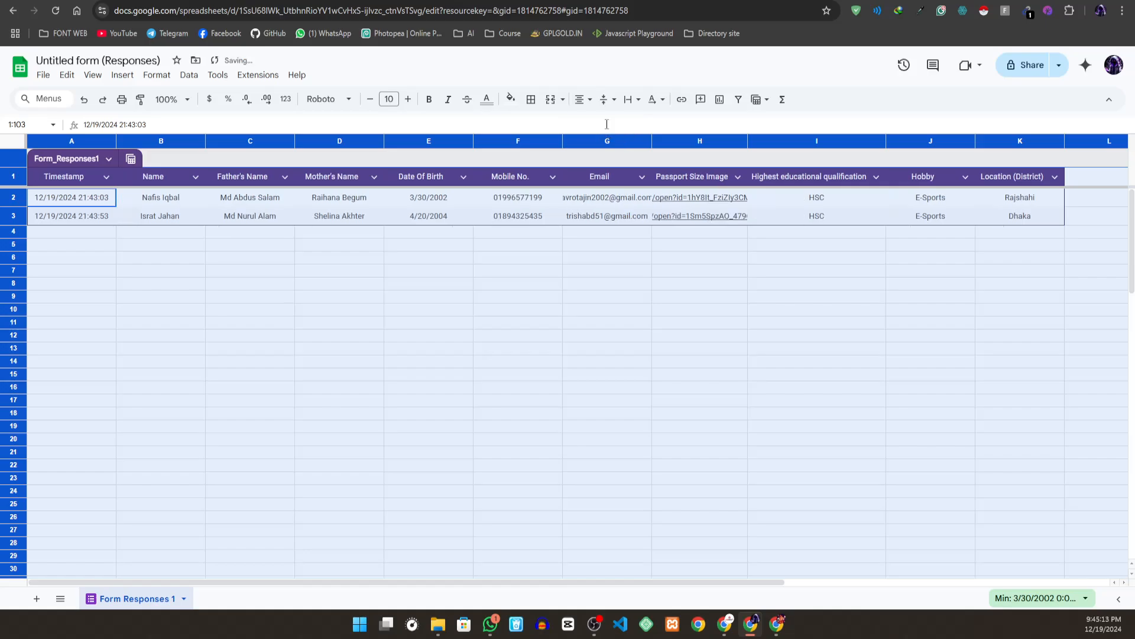
pyautogui.click(225, 287)
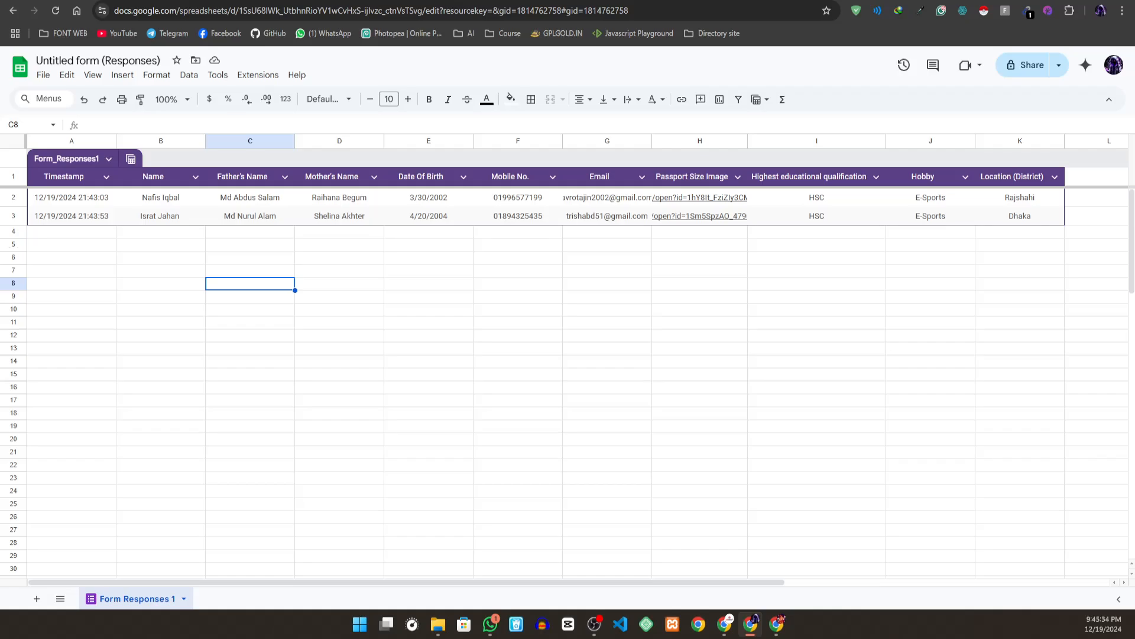
# - Switch to the form's individual responses and read through the first submission
pyautogui.hotkey('alt', 'Tab')
pyautogui.hotkey('alt', 'Tab')
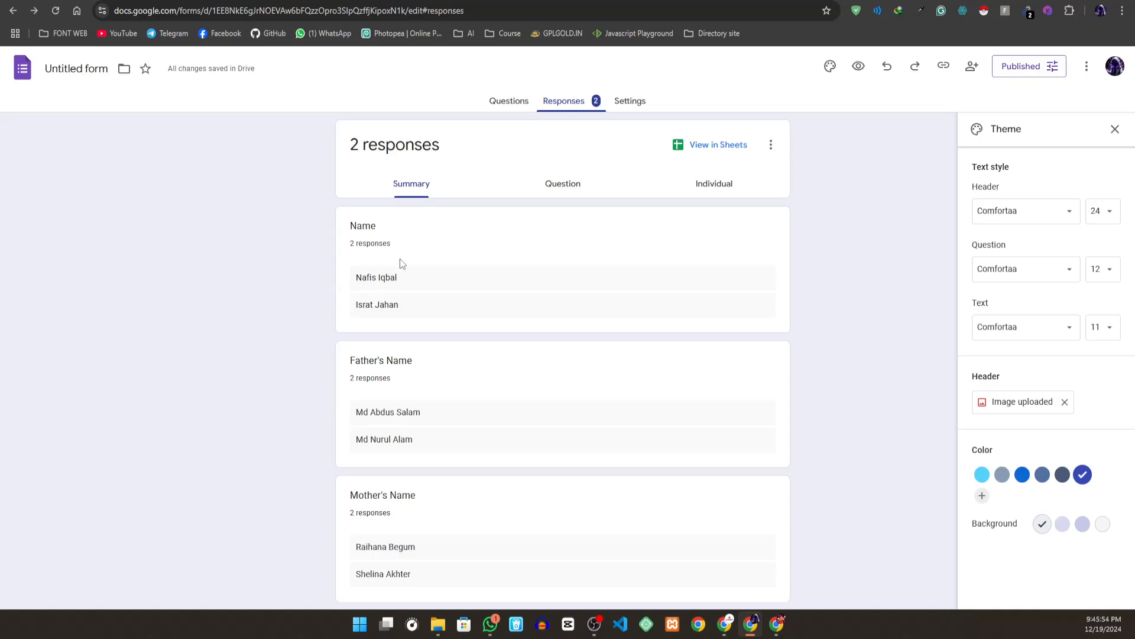
pyautogui.click(710, 183)
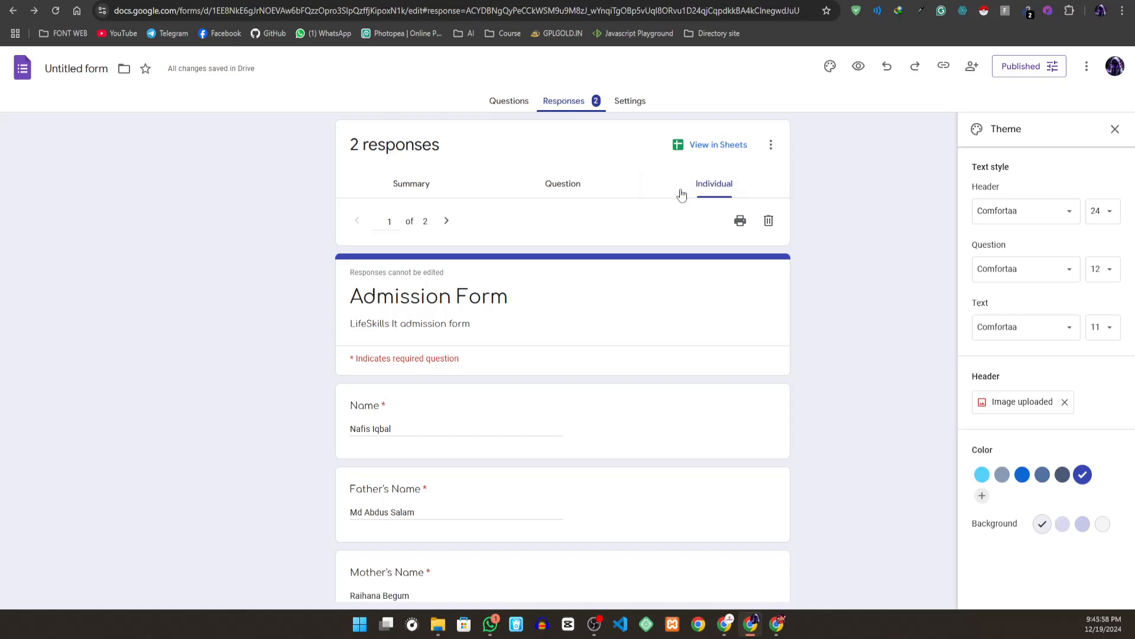
pyautogui.scroll(-4, 435, 328)
pyautogui.scroll(-12, 434, 322)
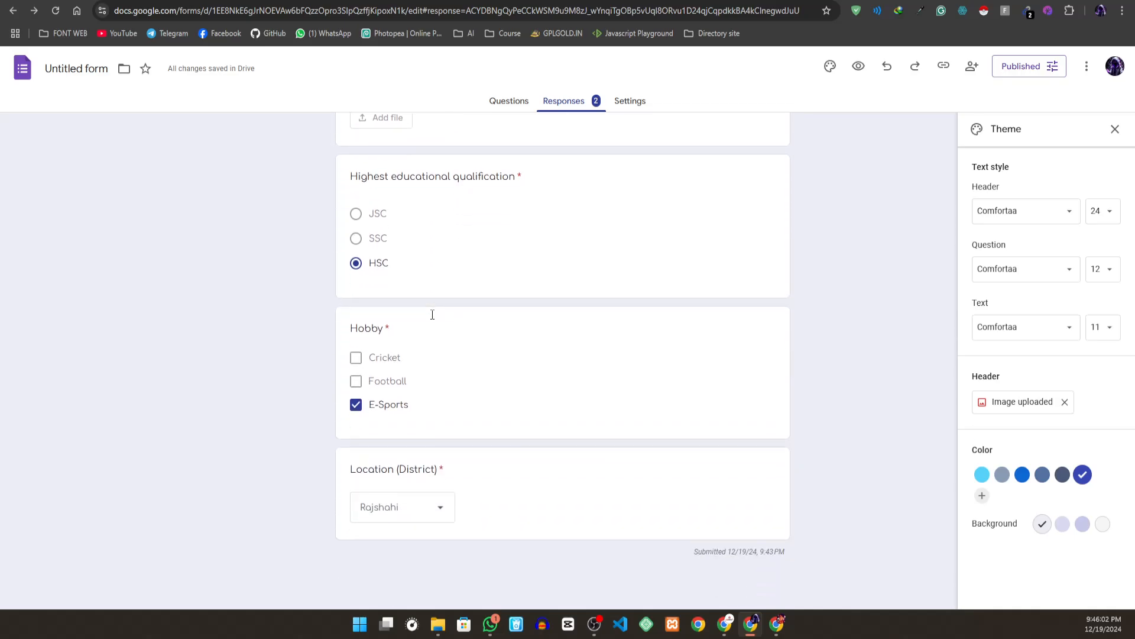
pyautogui.scroll(15, 429, 316)
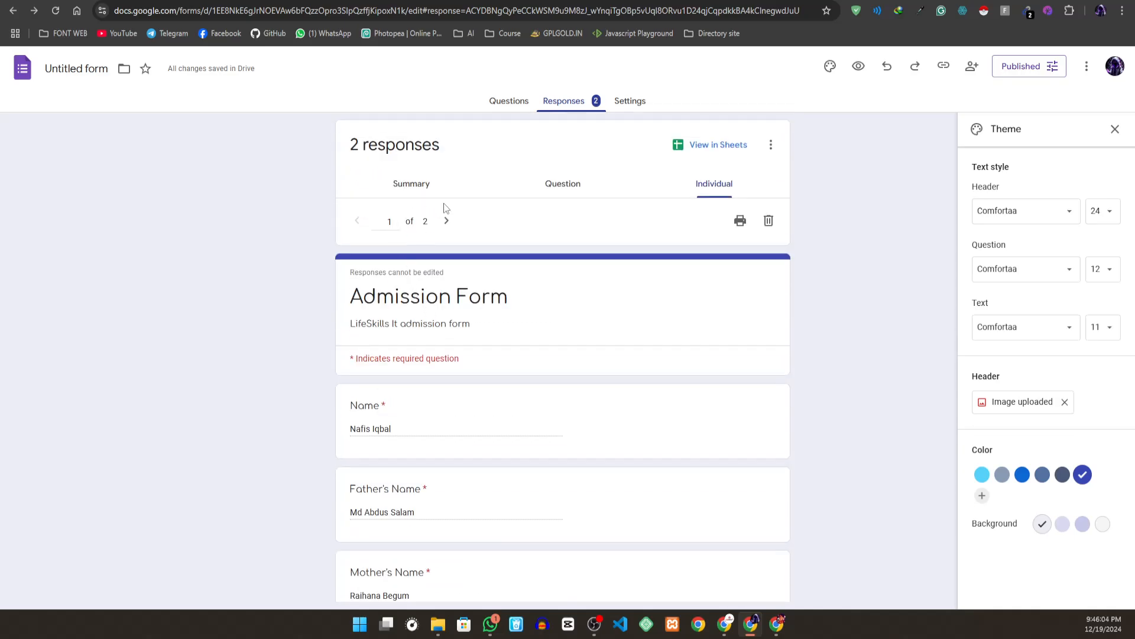
# - Go to the second individual response and review its answers
pyautogui.click(446, 220)
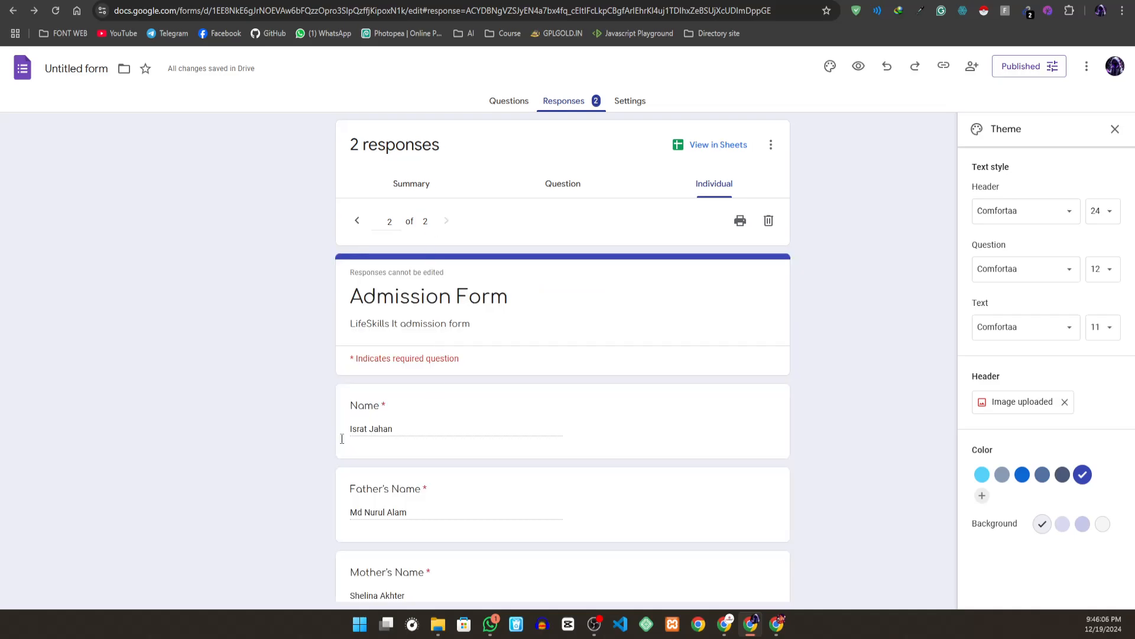
pyautogui.scroll(-12, 593, 340)
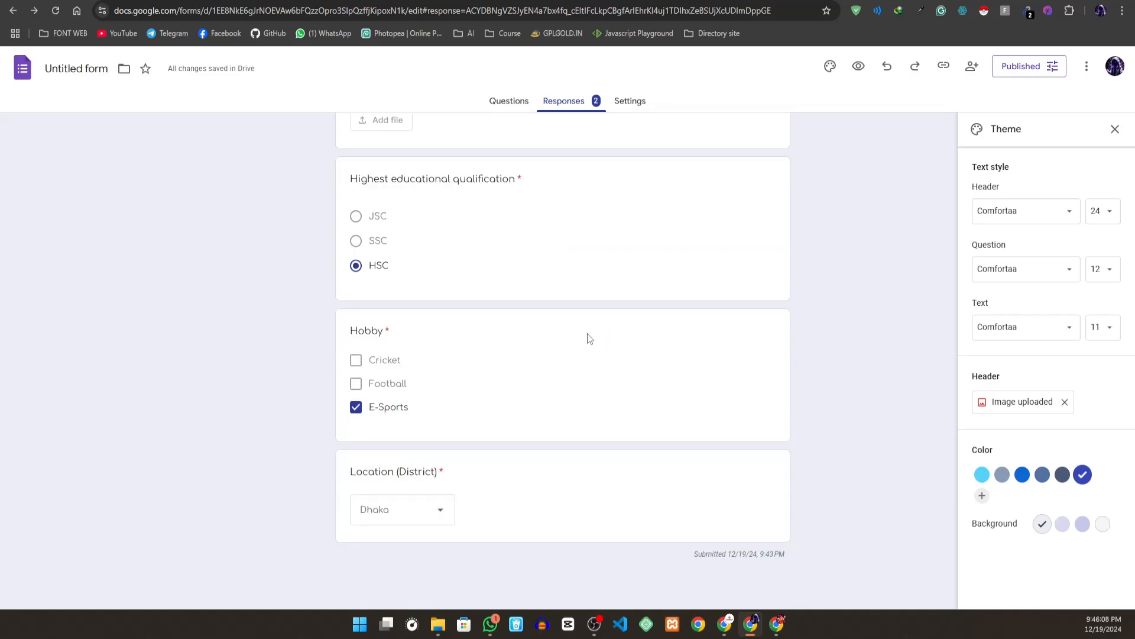
pyautogui.scroll(12, 571, 327)
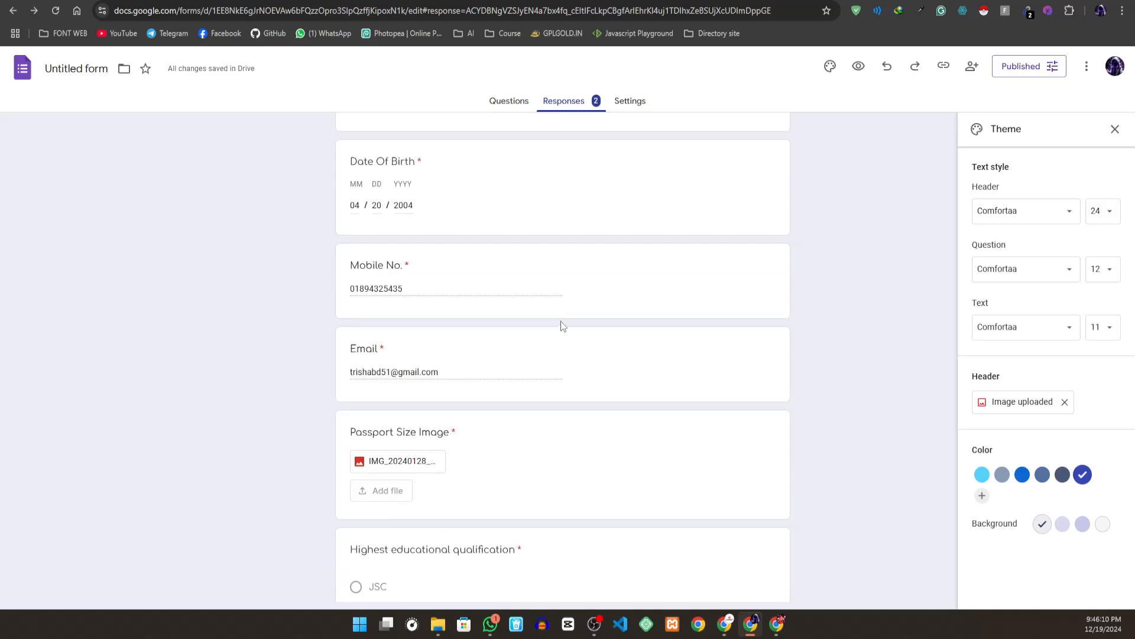
pyautogui.scroll(3, 559, 317)
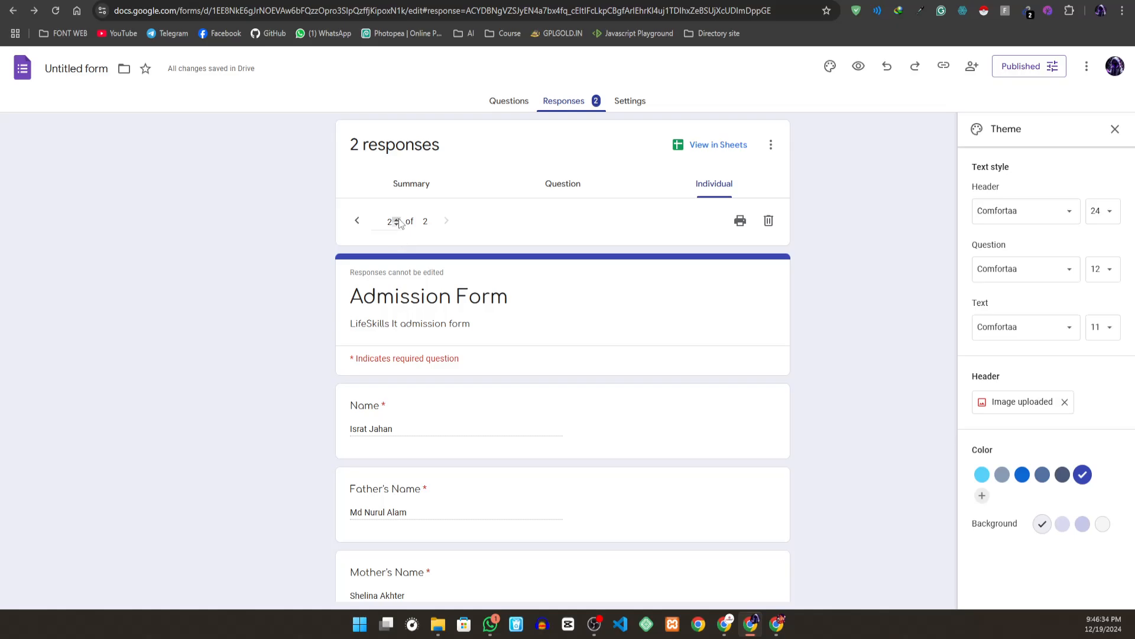
pyautogui.scroll(-4, 437, 208)
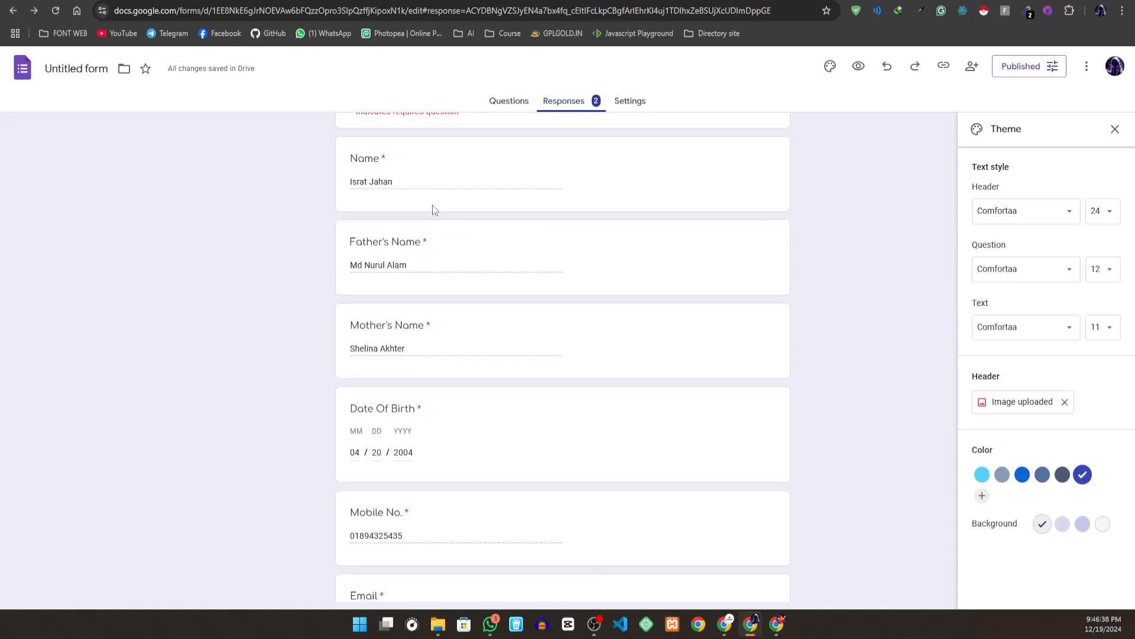
# - Look at the linked responses sheet again and return to the form's individual responses
pyautogui.click(219, 1)
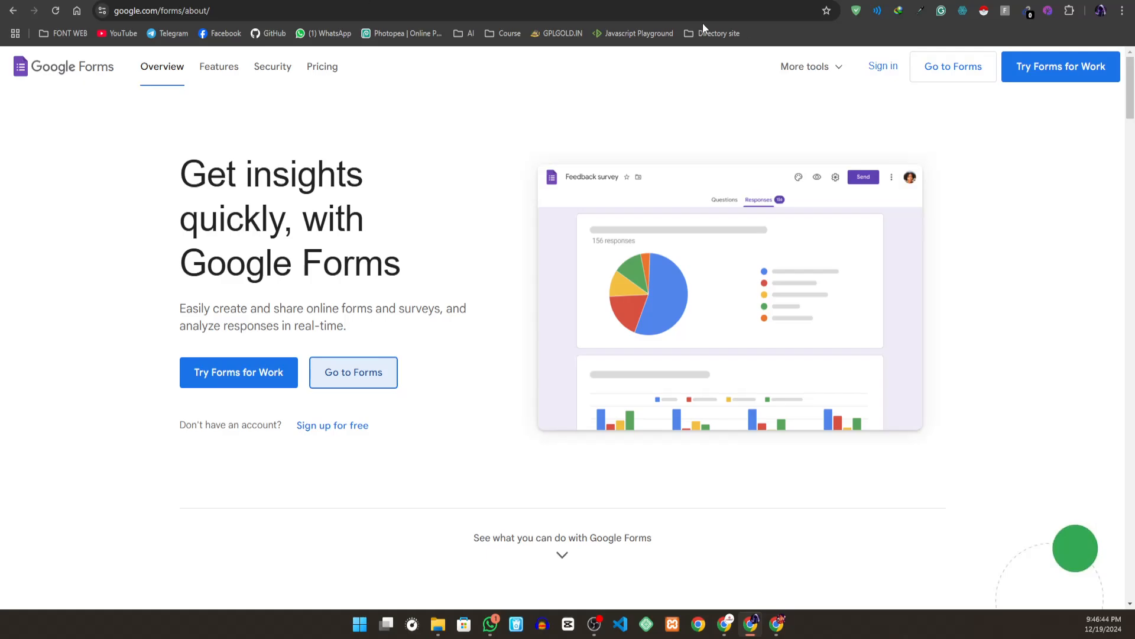
pyautogui.click(503, 0)
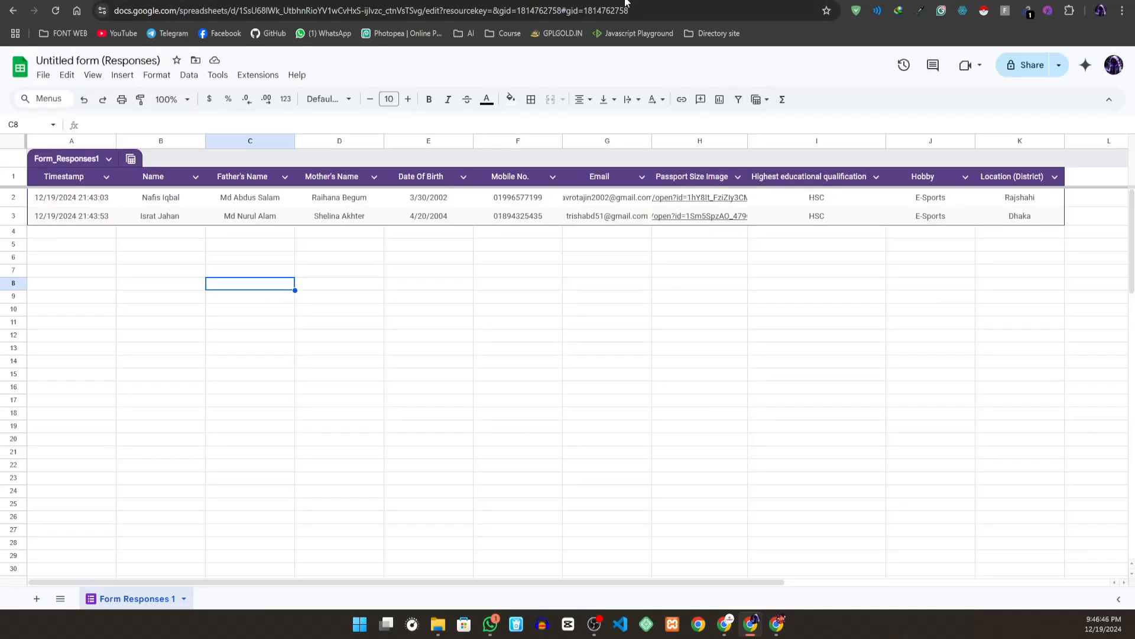
pyautogui.click(507, 1)
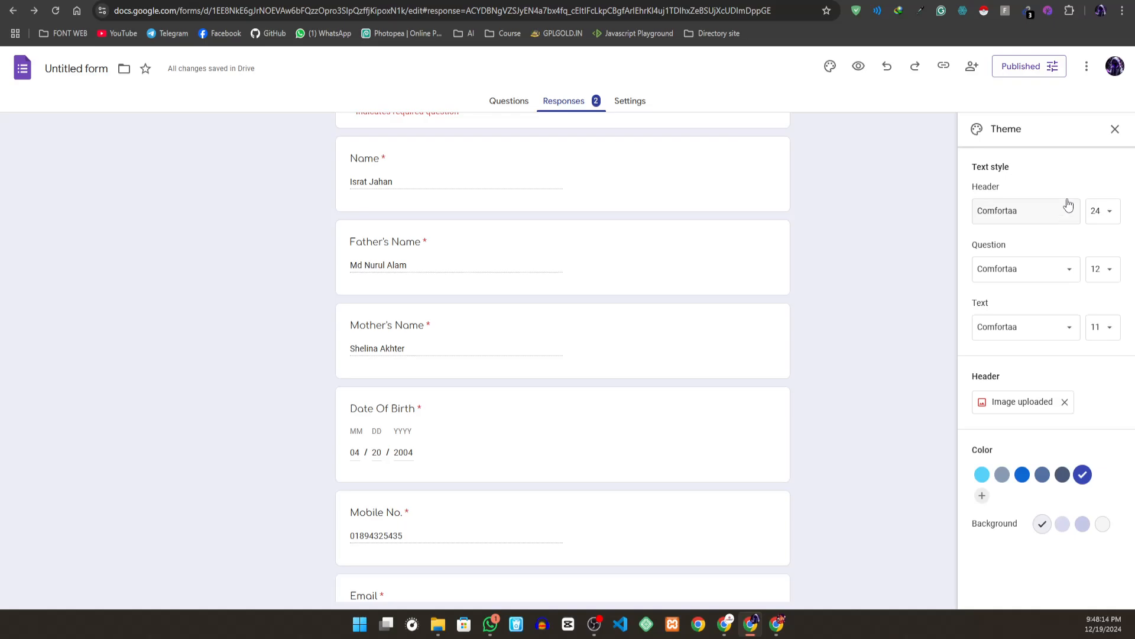
pyautogui.hotkey('alt', 'Tab')
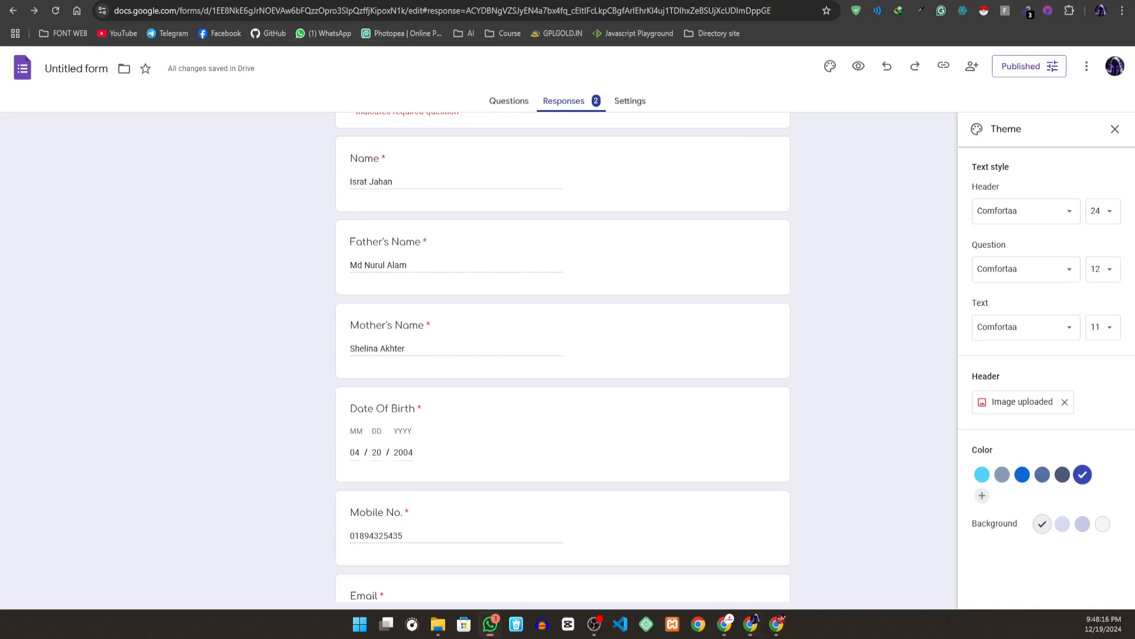